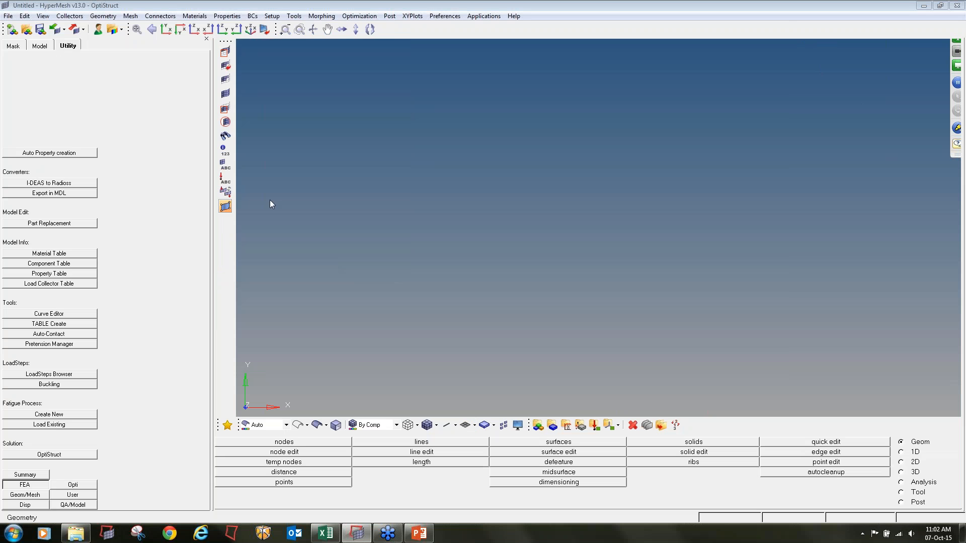
Open the model knuckle_2.hm from the Day4 folder inside SAE SUPRA Webinar on the Desktop.
{"action": "left_click", "coordinate": [26, 29]}
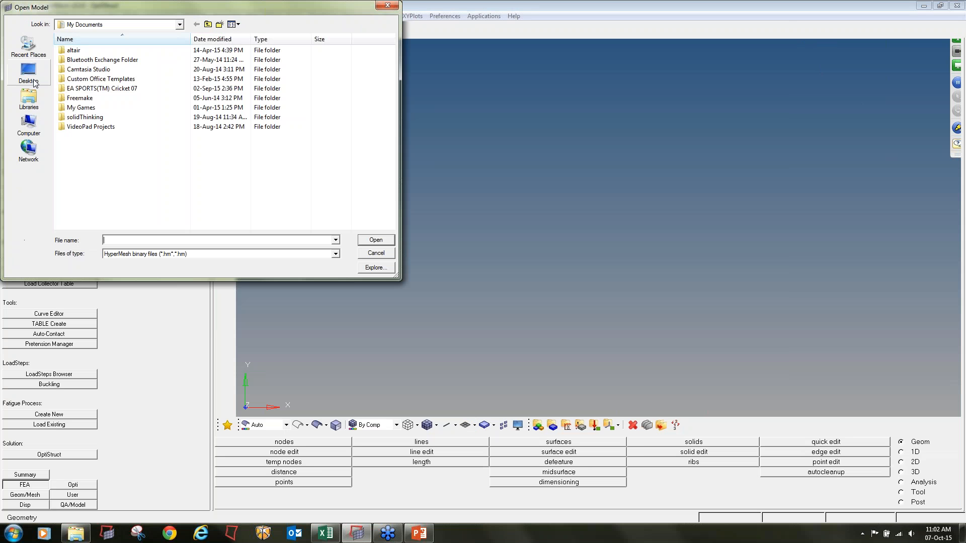
{"action": "left_click", "coordinate": [28, 73]}
{"action": "scroll", "coordinate": [147, 185], "scroll_direction": "down", "scroll_amount": 3}
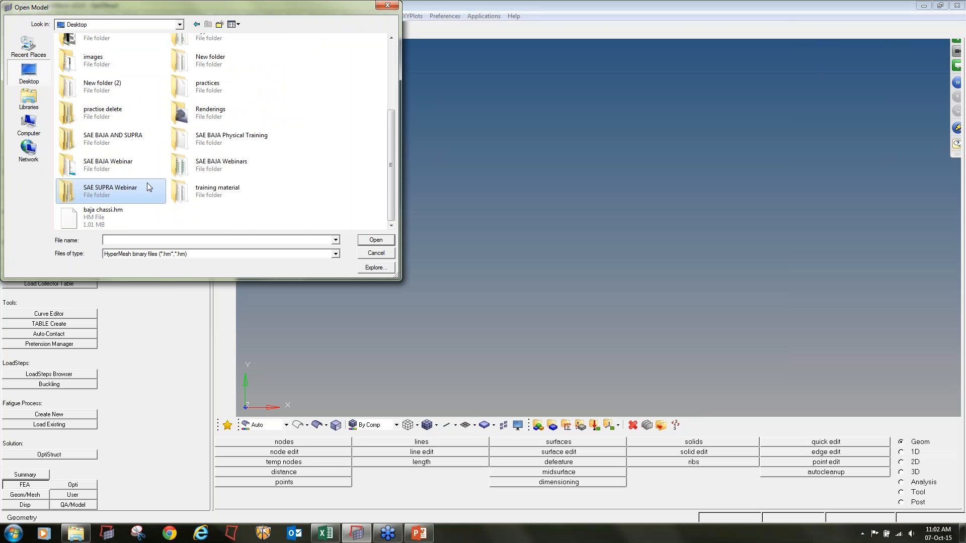
{"action": "double_click", "coordinate": [147, 184]}
{"action": "double_click", "coordinate": [118, 80]}
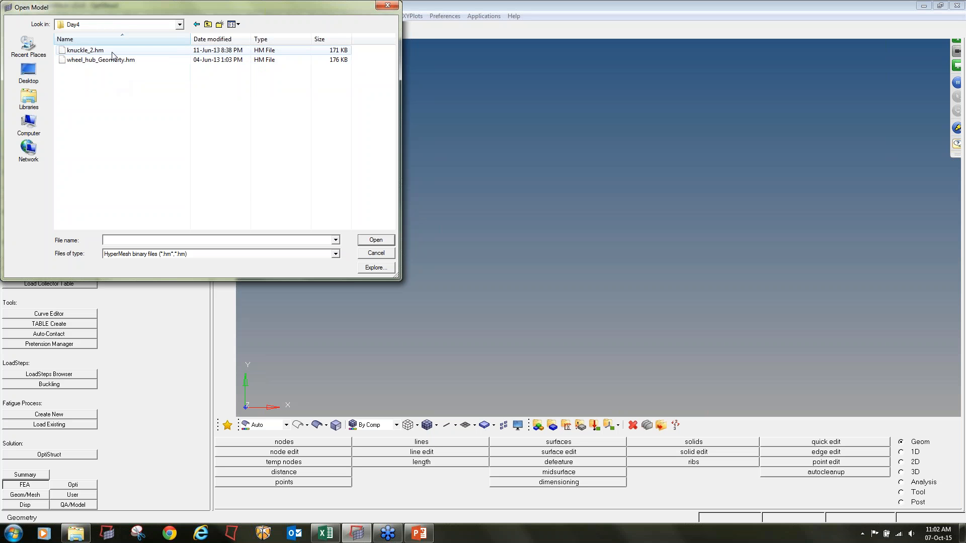
{"action": "double_click", "coordinate": [113, 56]}
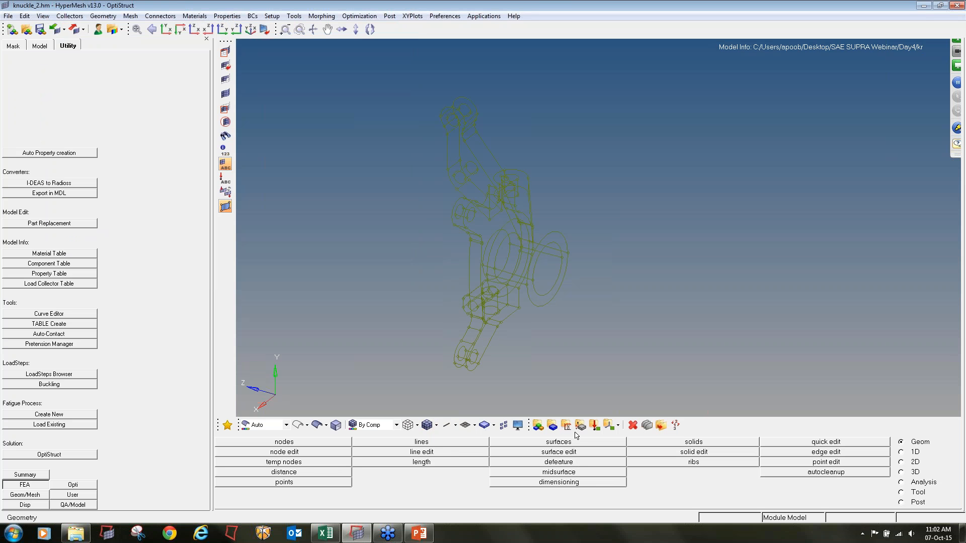
Display the knuckle as shaded geometry with surface edges and set the geometry colour mode to Mixed.
{"action": "left_click", "coordinate": [317, 425]}
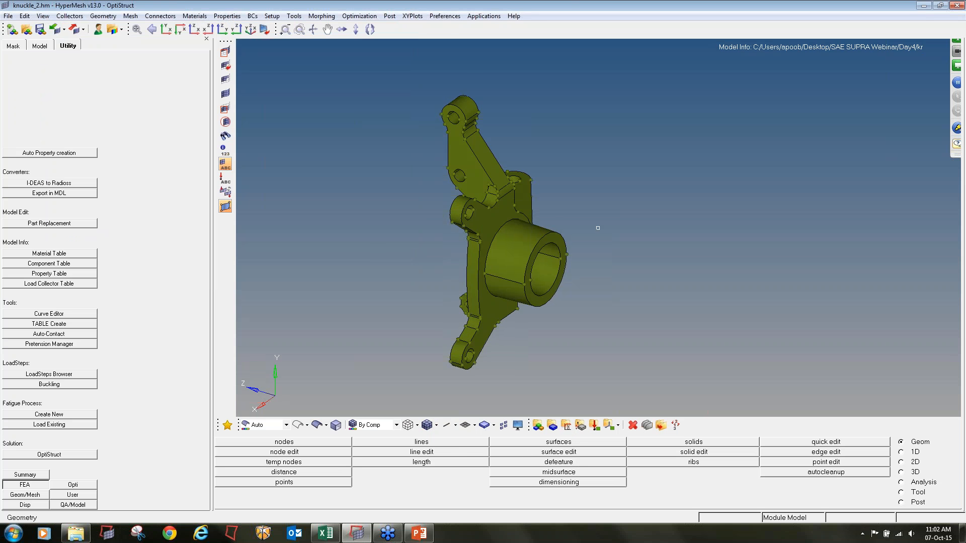
{"action": "mouse_move", "coordinate": [597, 228]}
{"action": "left_mouse_down", "text": "ctrl"}
{"action": "mouse_move", "coordinate": [683, 250]}
{"action": "mouse_move", "coordinate": [563, 238]}
{"action": "mouse_move", "coordinate": [583, 240]}
{"action": "left_mouse_up", "text": "ctrl"}
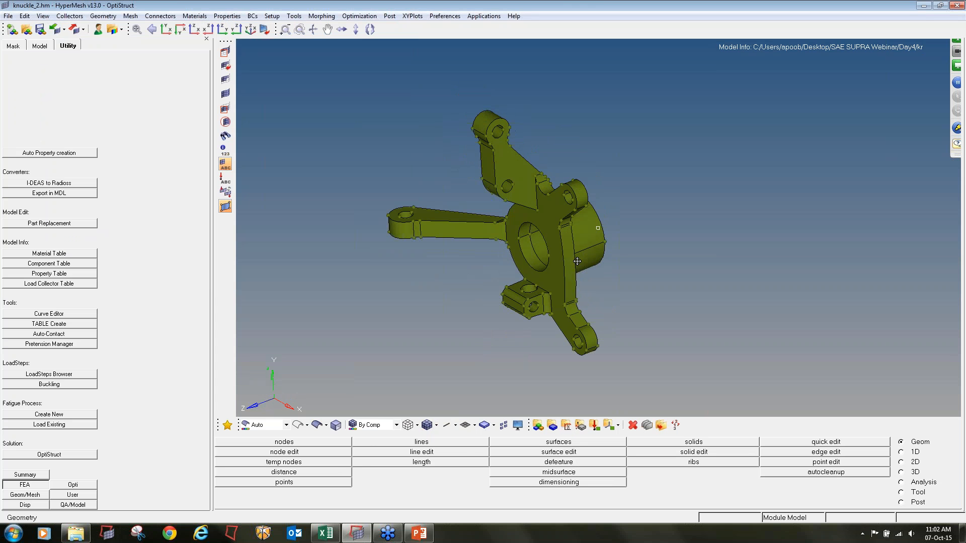
{"action": "left_click", "coordinate": [371, 426]}
{"action": "left_click", "coordinate": [266, 426]}
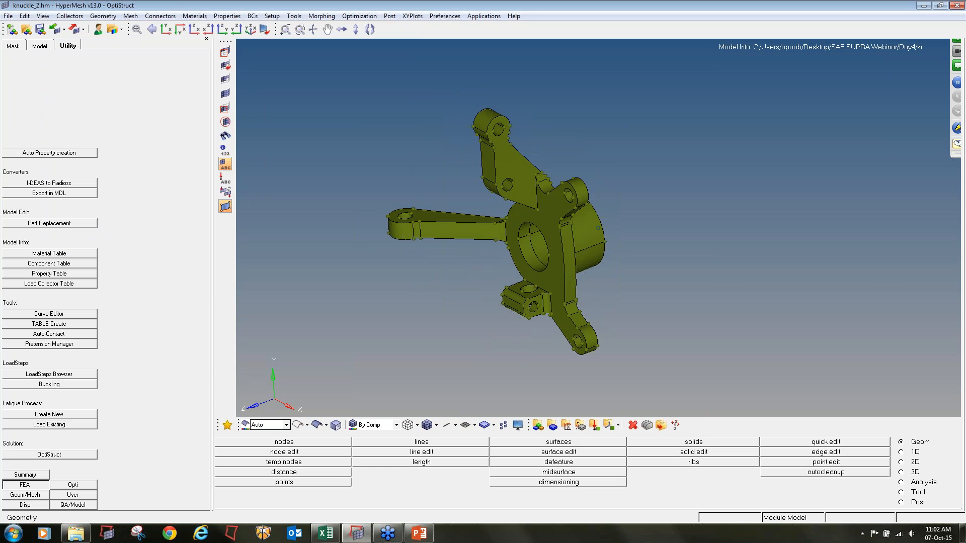
{"action": "left_click", "coordinate": [271, 427]}
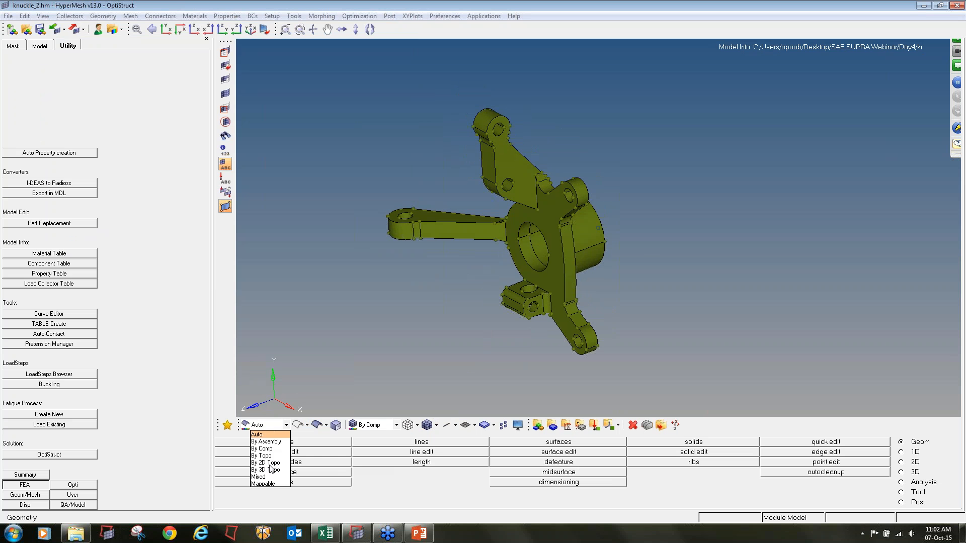
{"action": "left_click", "coordinate": [264, 477]}
{"action": "left_click_drag", "start_coordinate": [512, 286], "coordinate": [591, 371], "text": "ctrl"}
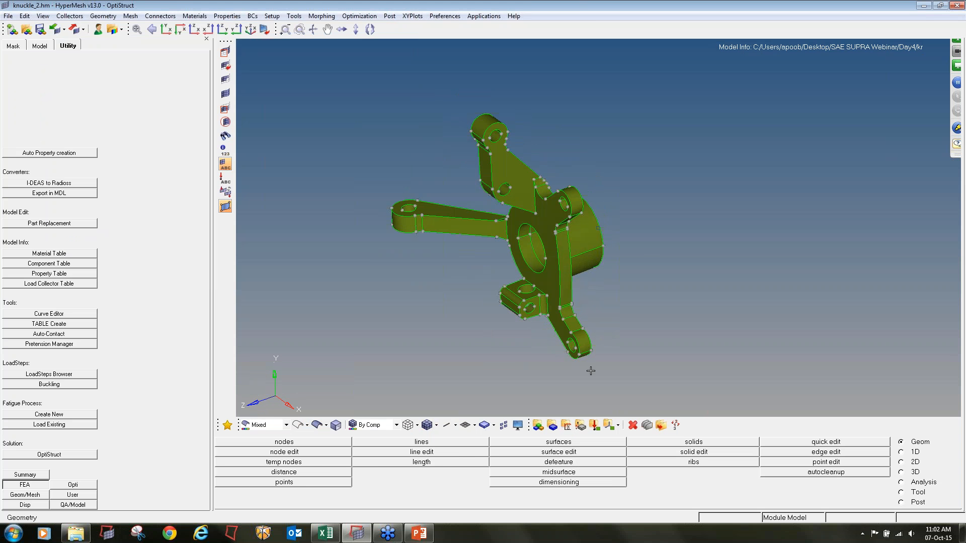
Hide the shared and suppressed edges through the visualization options and switch the geometry to wireframe display.
{"action": "left_click", "coordinate": [519, 425]}
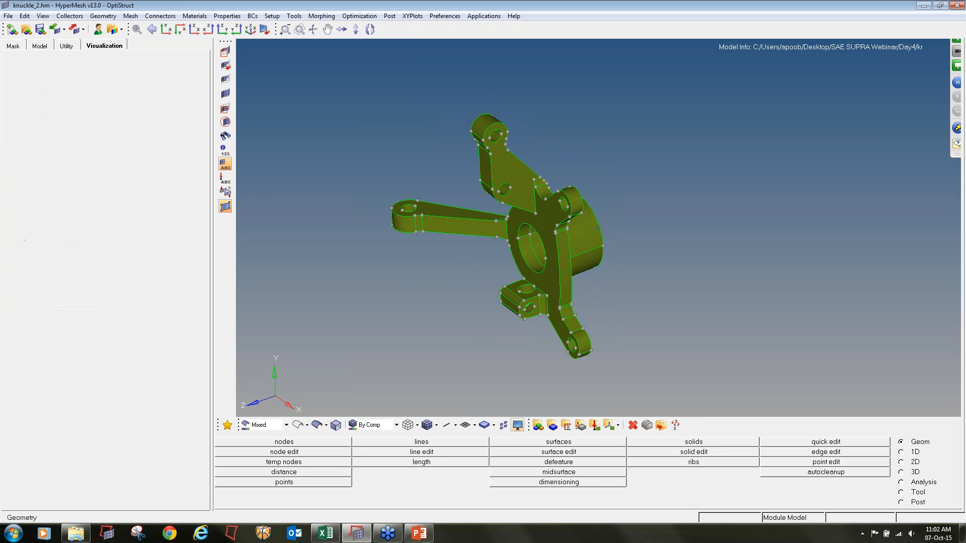
{"action": "left_click", "coordinate": [15, 120]}
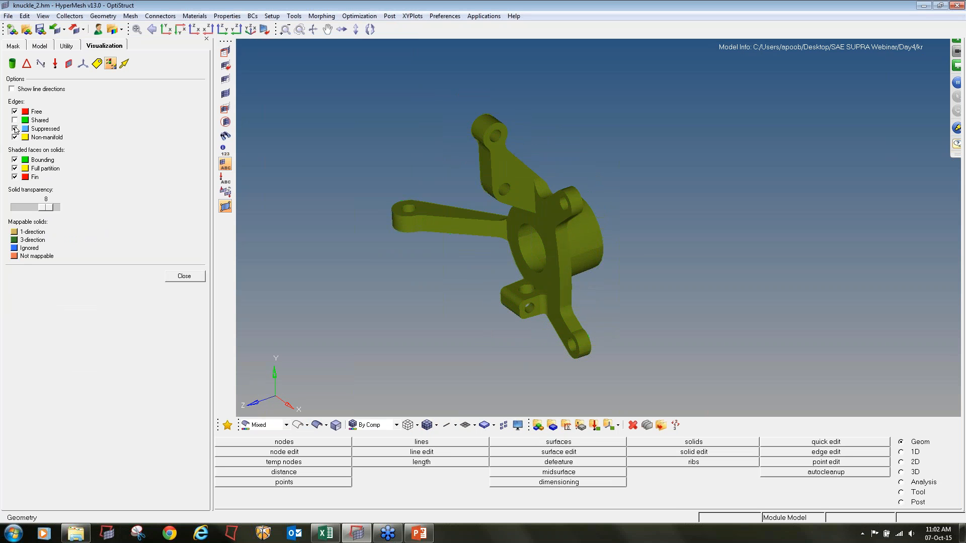
{"action": "left_click", "coordinate": [298, 425]}
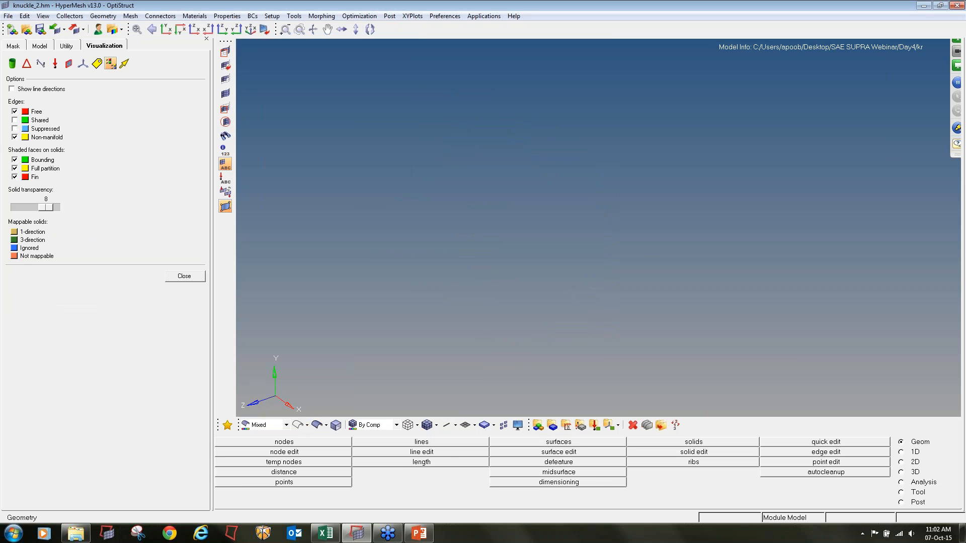
Show the shared and suppressed edges again and return the knuckle to shaded display with edges.
{"action": "left_click", "coordinate": [15, 128]}
{"action": "left_click", "coordinate": [14, 120]}
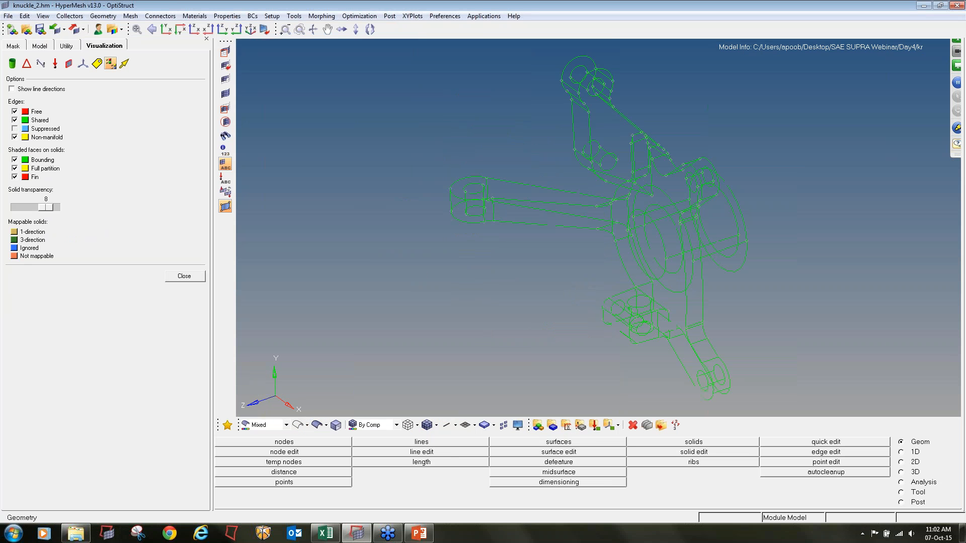
{"action": "left_click", "coordinate": [317, 425]}
{"action": "mouse_move", "coordinate": [629, 272]}
{"action": "left_mouse_down", "text": "ctrl"}
{"action": "mouse_move", "coordinate": [530, 284]}
{"action": "mouse_move", "coordinate": [658, 308]}
{"action": "mouse_move", "coordinate": [618, 287]}
{"action": "left_mouse_up", "text": "ctrl"}
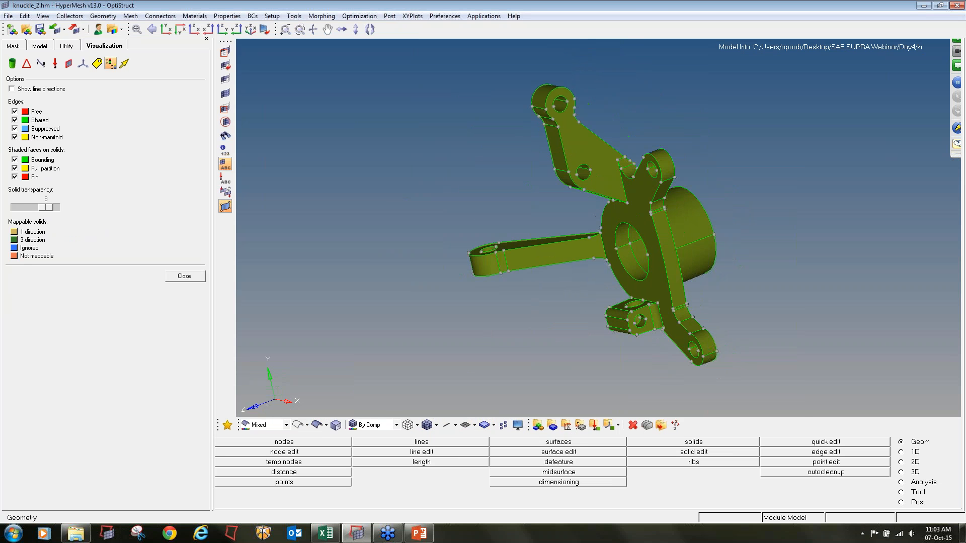
{"action": "left_click", "coordinate": [580, 425]}
{"action": "left_click", "coordinate": [186, 278]}
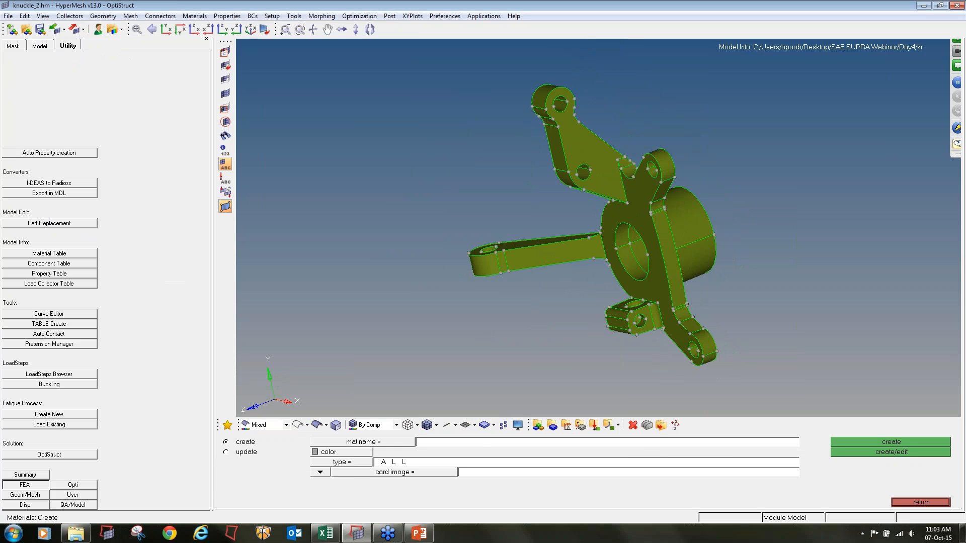
Define a new material named Steel with a purple colour, type ISOTROPIC and card image MAT1.
{"action": "left_click", "coordinate": [566, 427]}
{"action": "left_click", "coordinate": [368, 453]}
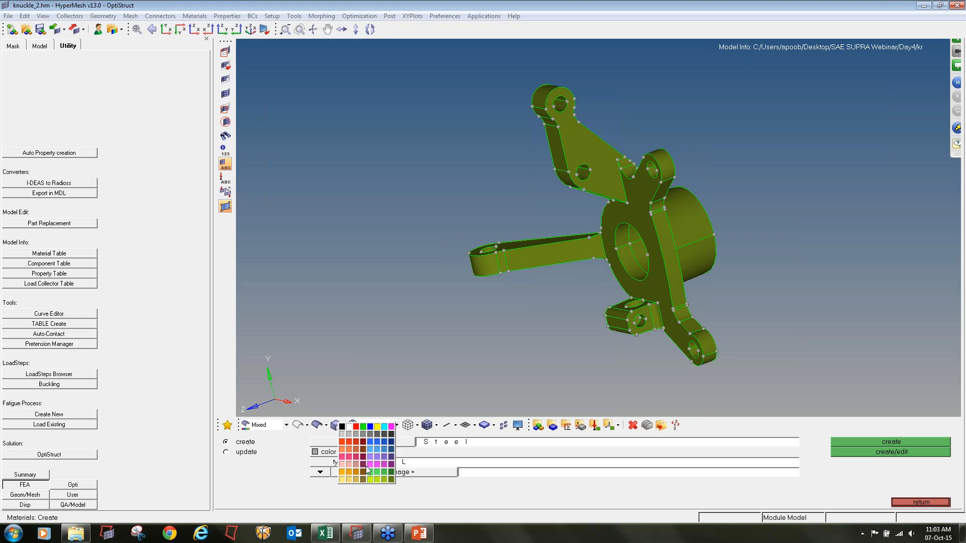
{"action": "left_click", "coordinate": [371, 465]}
{"action": "left_click", "coordinate": [372, 463]}
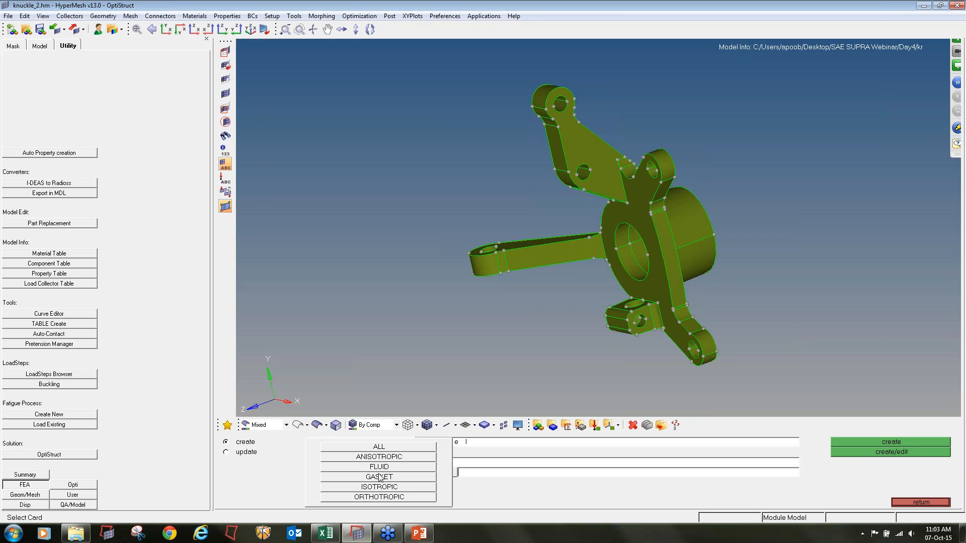
{"action": "left_click", "coordinate": [383, 487]}
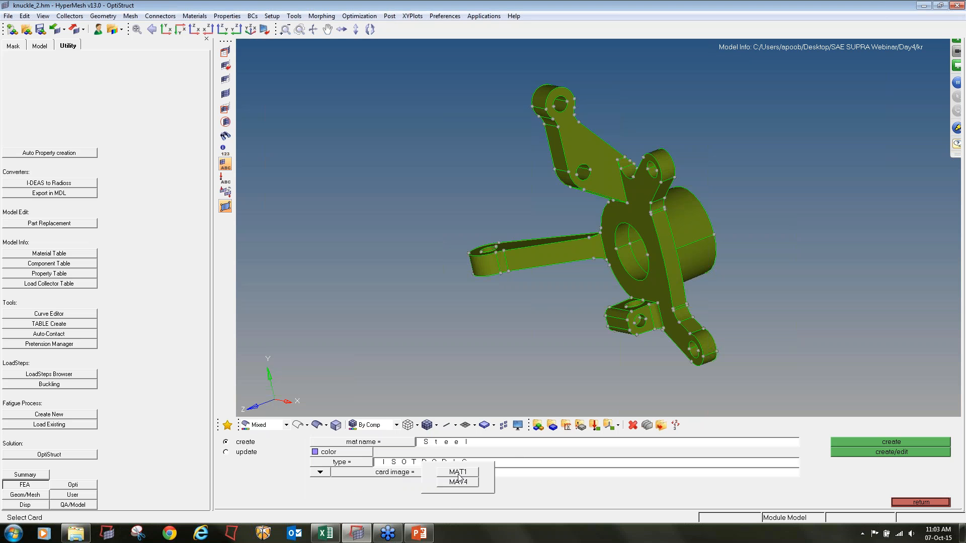
{"action": "left_click", "coordinate": [457, 473]}
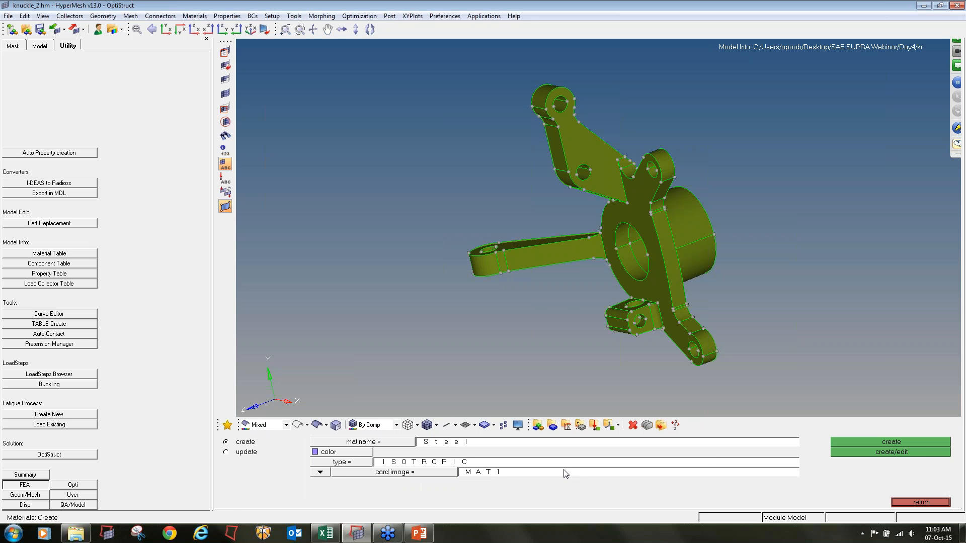
Create the Steel material with E 2.1e+05, NU 0.300 and RHO 7.9e-09 in its MAT1 card.
{"action": "left_click", "coordinate": [867, 452]}
{"action": "left_click", "coordinate": [399, 361]}
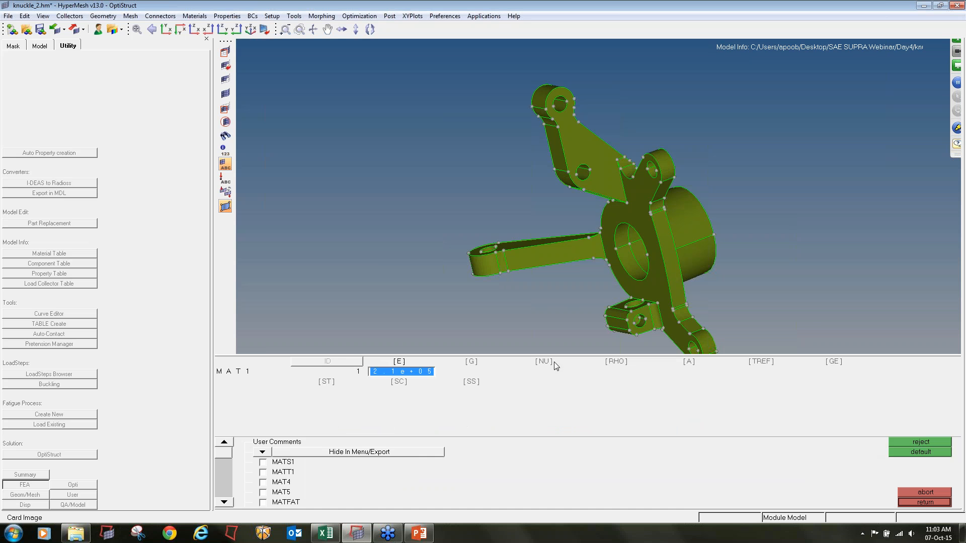
{"action": "left_click", "coordinate": [548, 361]}
{"action": "left_click", "coordinate": [620, 362]}
{"action": "left_click", "coordinate": [635, 396]}
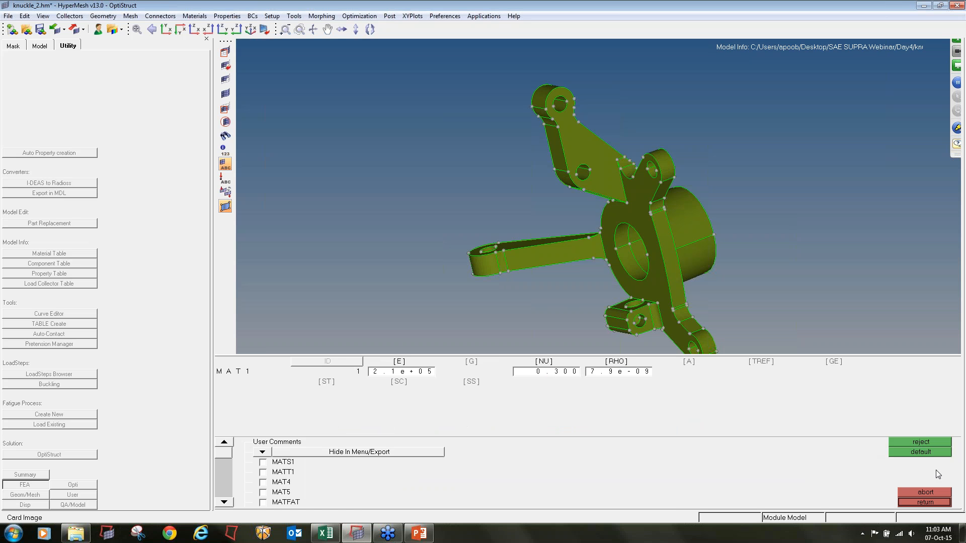
{"action": "left_click", "coordinate": [925, 502]}
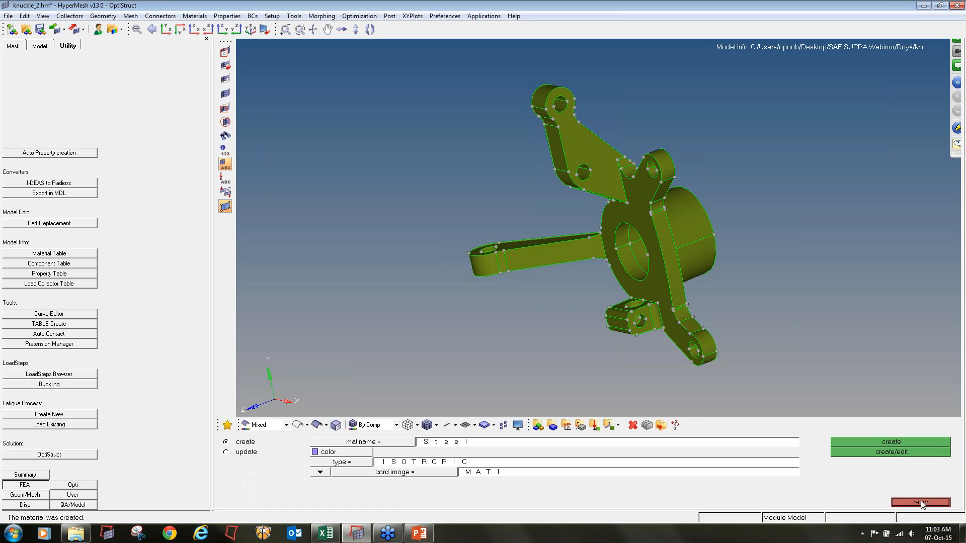
{"action": "left_click", "coordinate": [921, 502]}
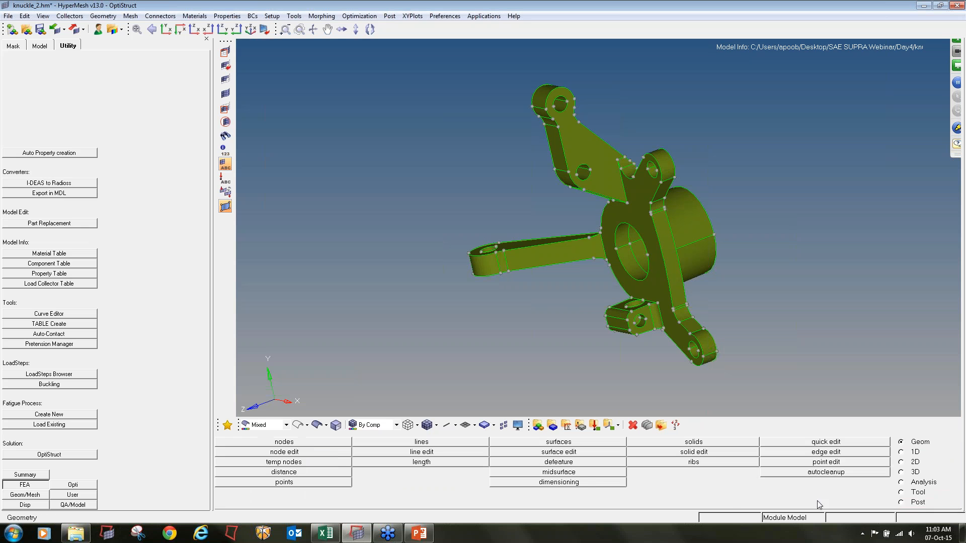
Define a new property named Knuckle with a brown colour and type 3D.
{"action": "left_click", "coordinate": [581, 426]}
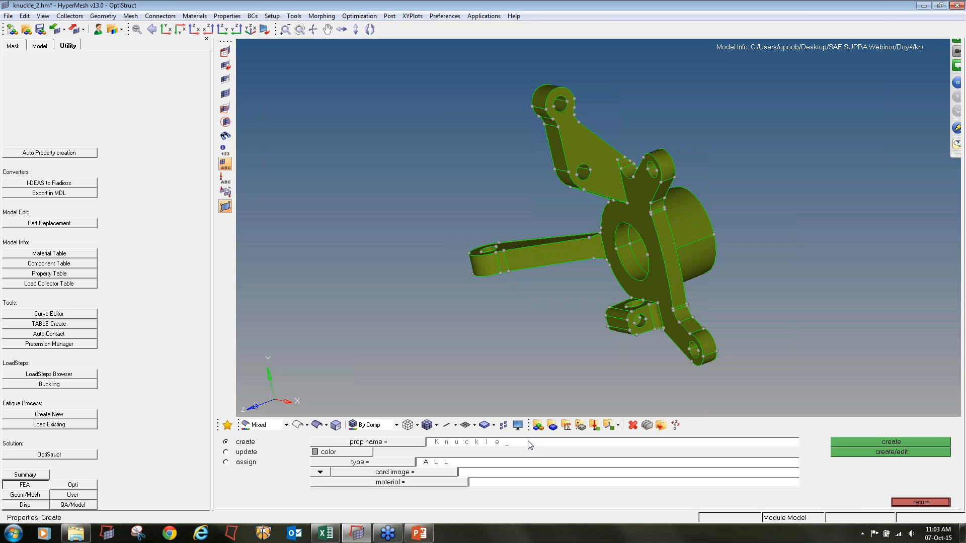
{"action": "left_click", "coordinate": [358, 456]}
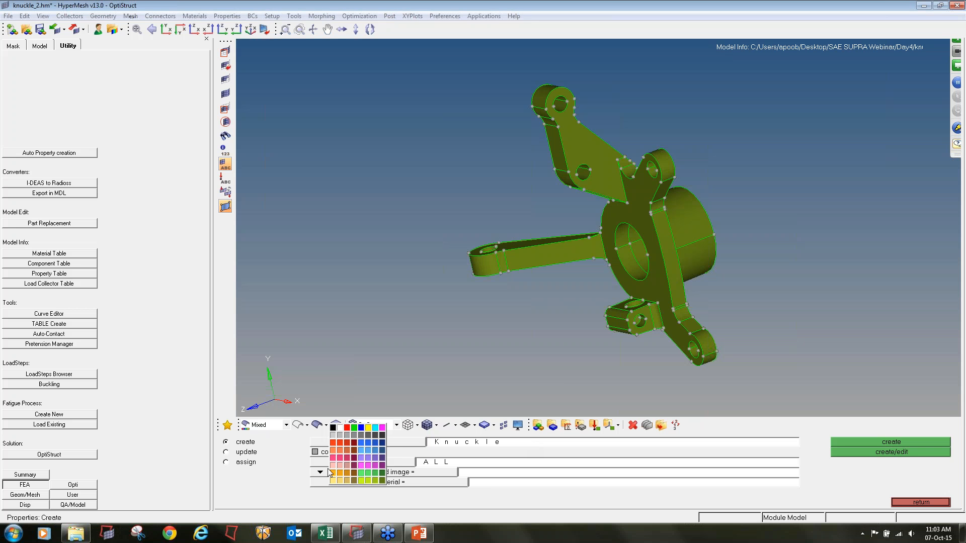
{"action": "left_click", "coordinate": [342, 455]}
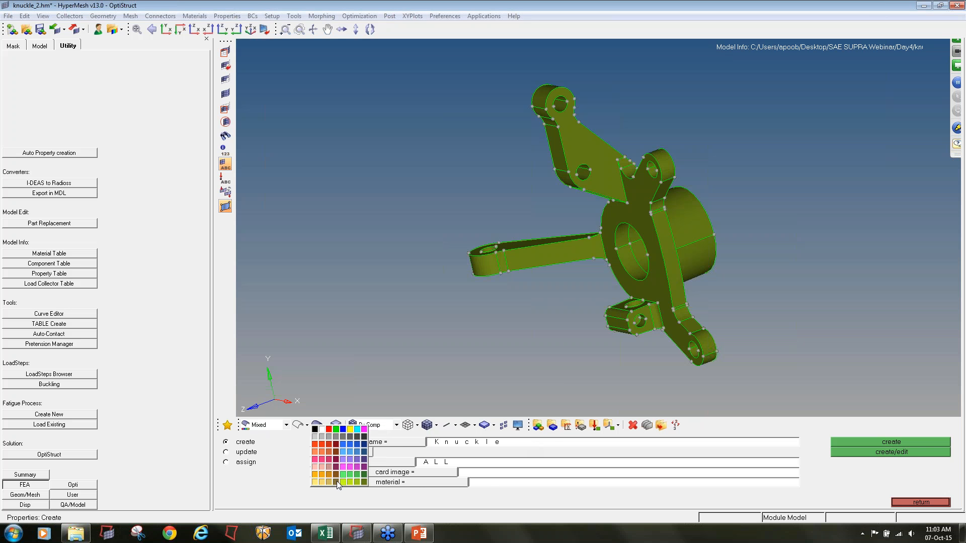
{"action": "left_click", "coordinate": [336, 481]}
{"action": "left_click", "coordinate": [355, 463]}
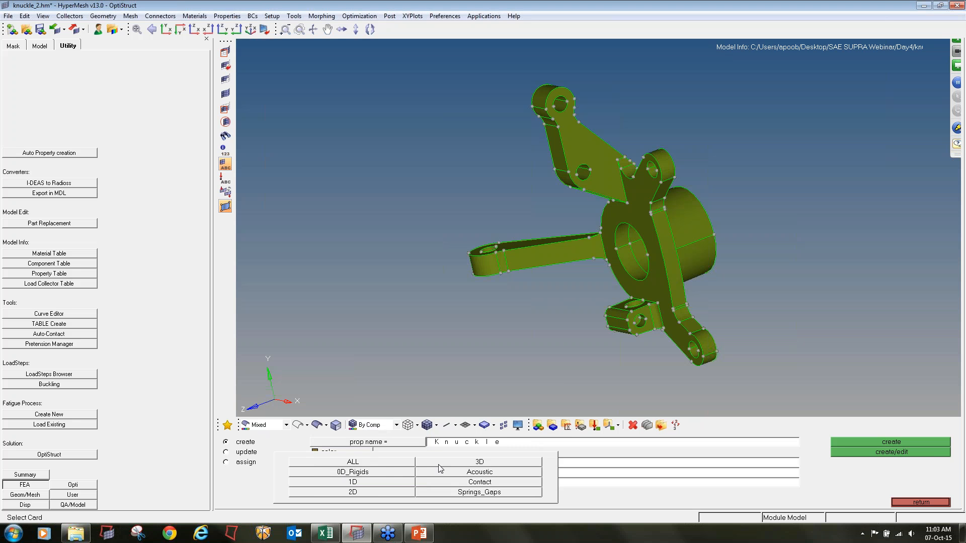
{"action": "left_click", "coordinate": [439, 465]}
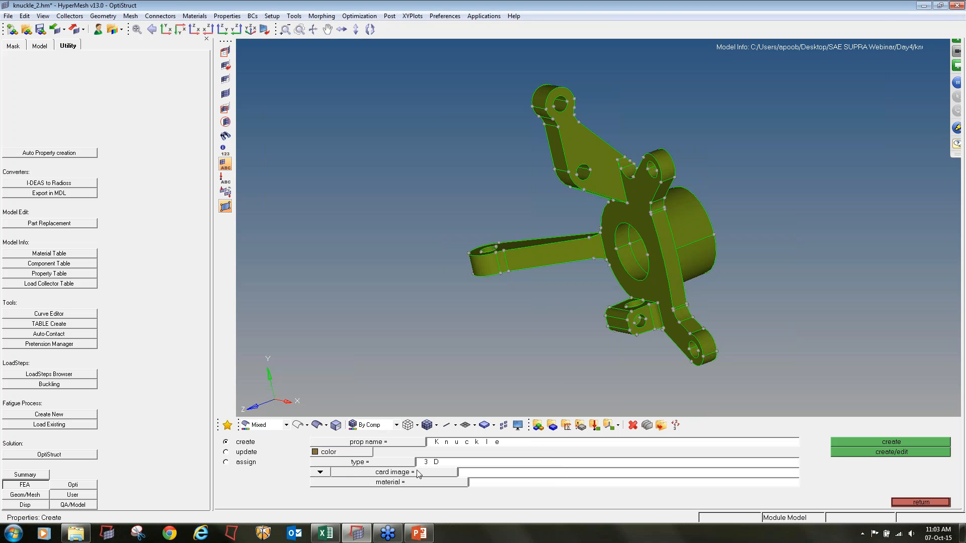
Give the Knuckle property the PSOLID card image and the Steel material, and create it.
{"action": "left_click", "coordinate": [417, 474]}
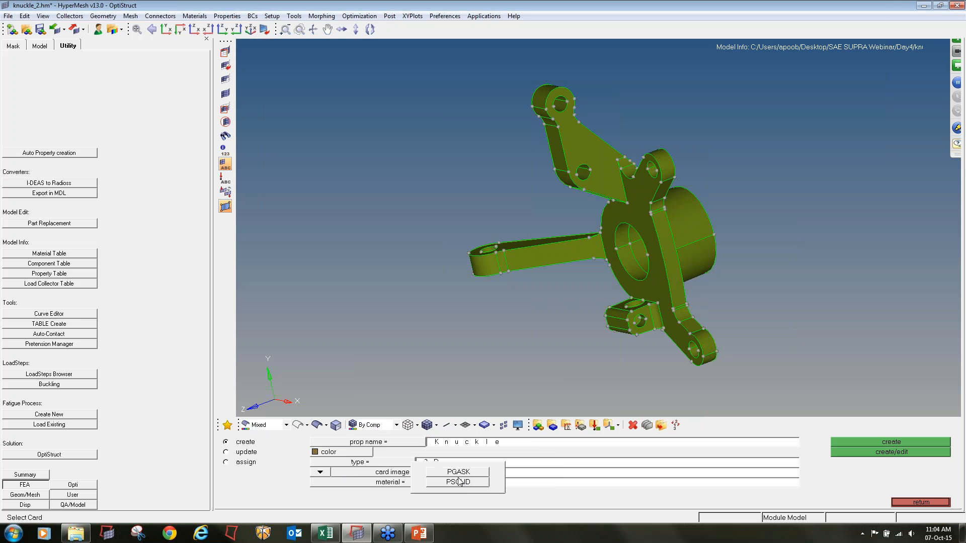
{"action": "left_click", "coordinate": [460, 483]}
{"action": "left_click", "coordinate": [460, 483]}
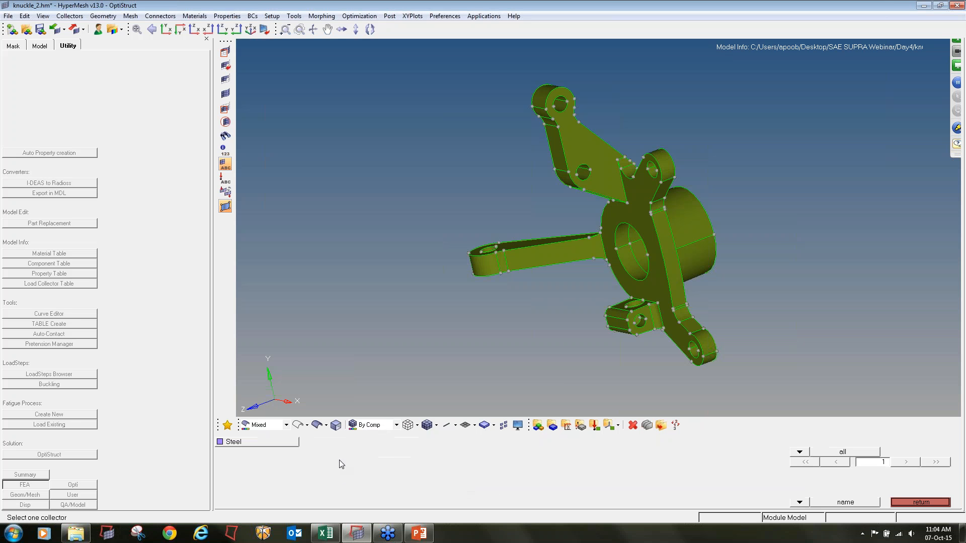
{"action": "left_click", "coordinate": [247, 443]}
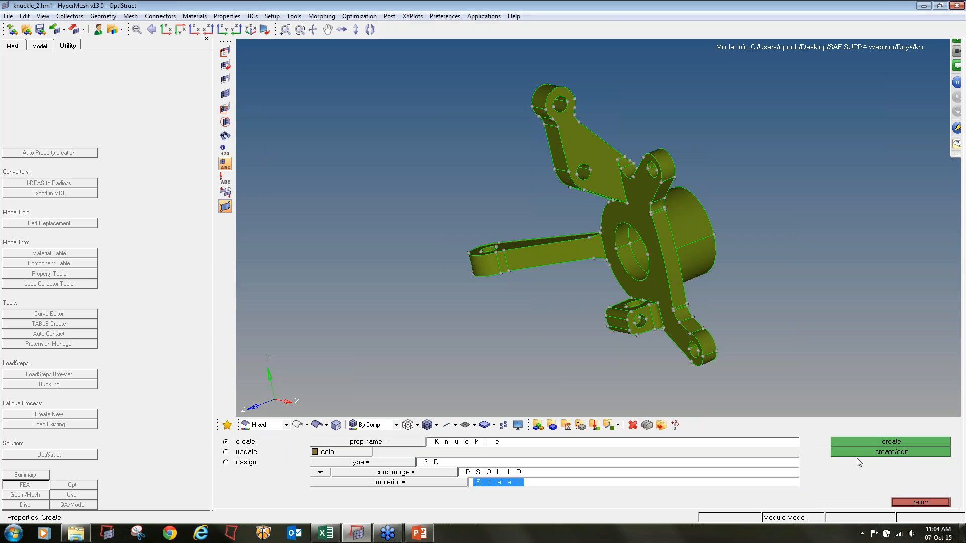
{"action": "left_click", "coordinate": [865, 443]}
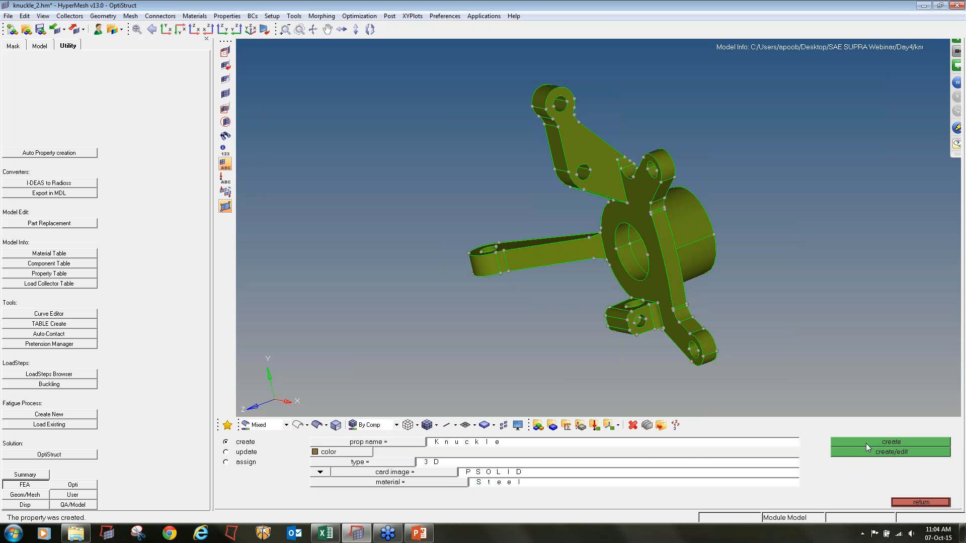
{"action": "left_click", "coordinate": [903, 505]}
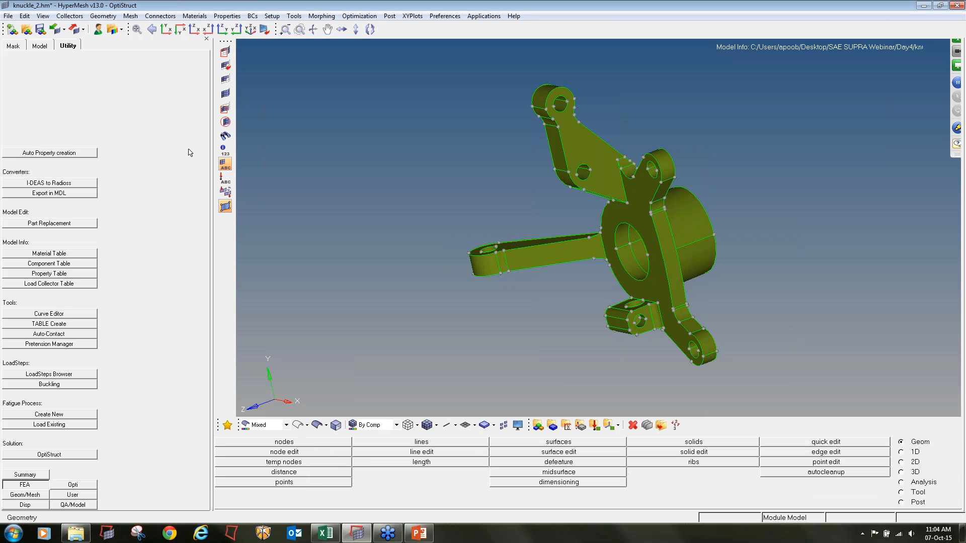
Update the STEERING_KNUCKLE component so that it uses the Knuckle property.
{"action": "left_click", "coordinate": [40, 46]}
{"action": "left_click", "coordinate": [7, 104]}
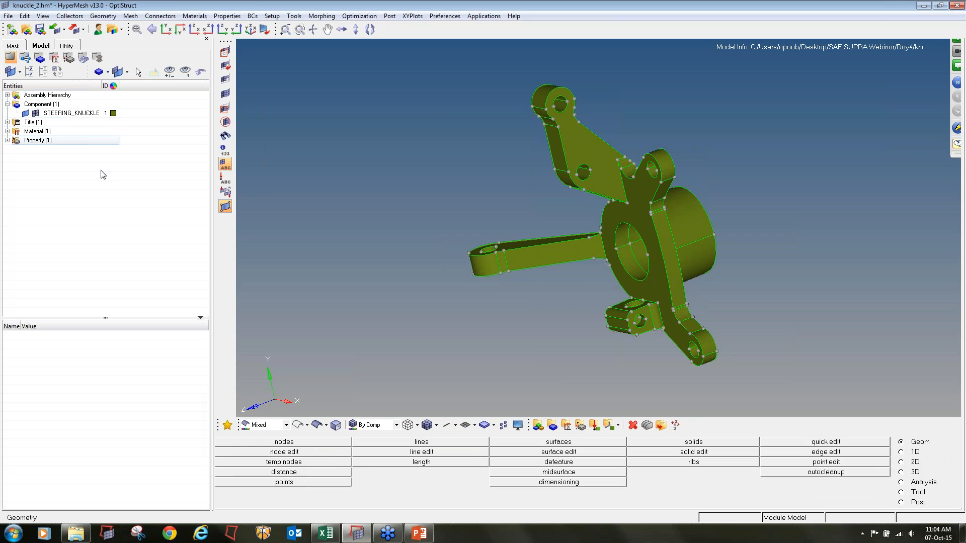
{"action": "left_click", "coordinate": [553, 426]}
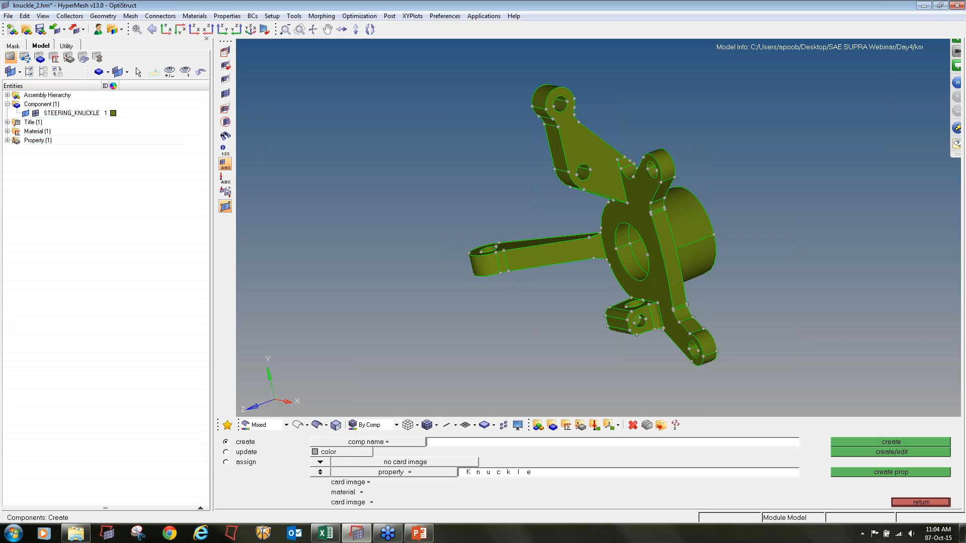
{"action": "left_click", "coordinate": [243, 453]}
{"action": "left_click", "coordinate": [373, 442]}
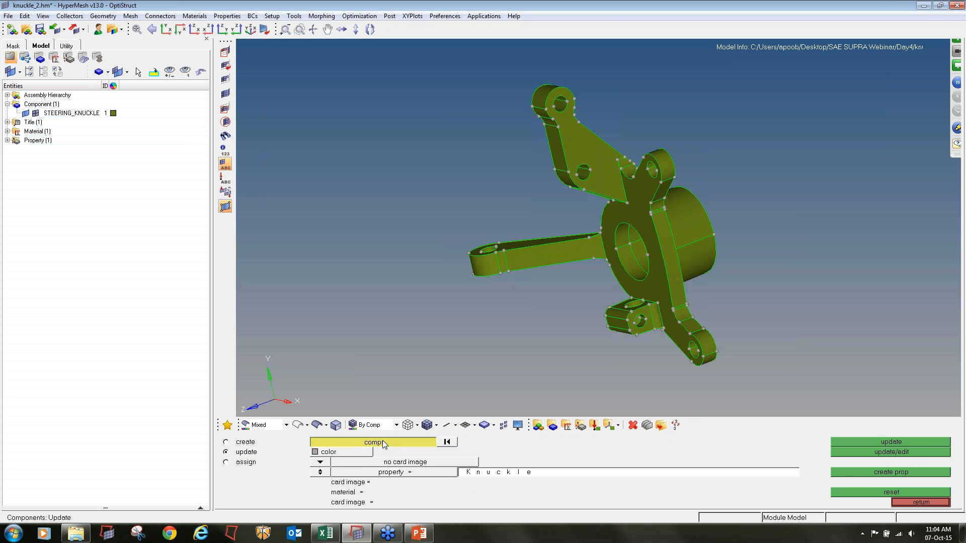
{"action": "left_click", "coordinate": [289, 447]}
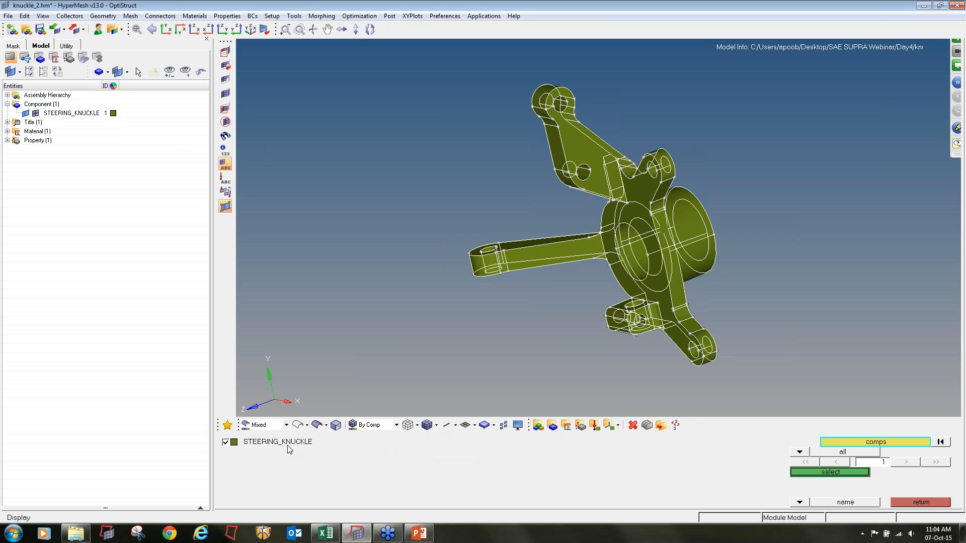
{"action": "left_click", "coordinate": [838, 475]}
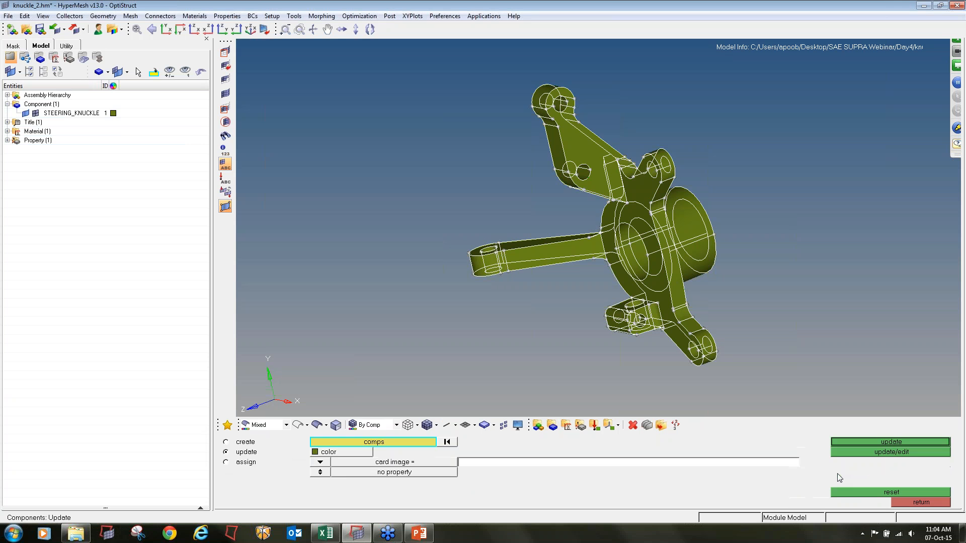
{"action": "left_click", "coordinate": [318, 473]}
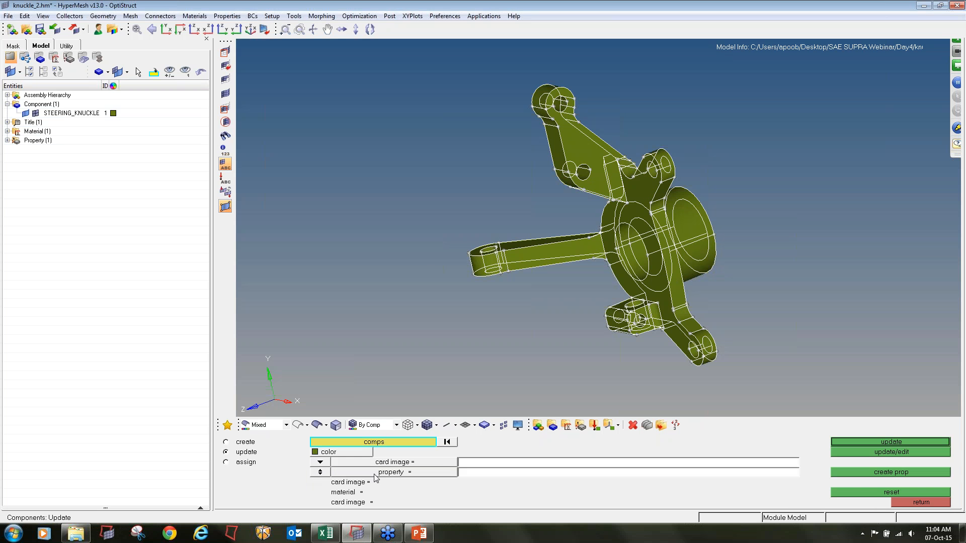
{"action": "left_click", "coordinate": [468, 473]}
{"action": "left_click", "coordinate": [270, 444]}
{"action": "left_click", "coordinate": [898, 442]}
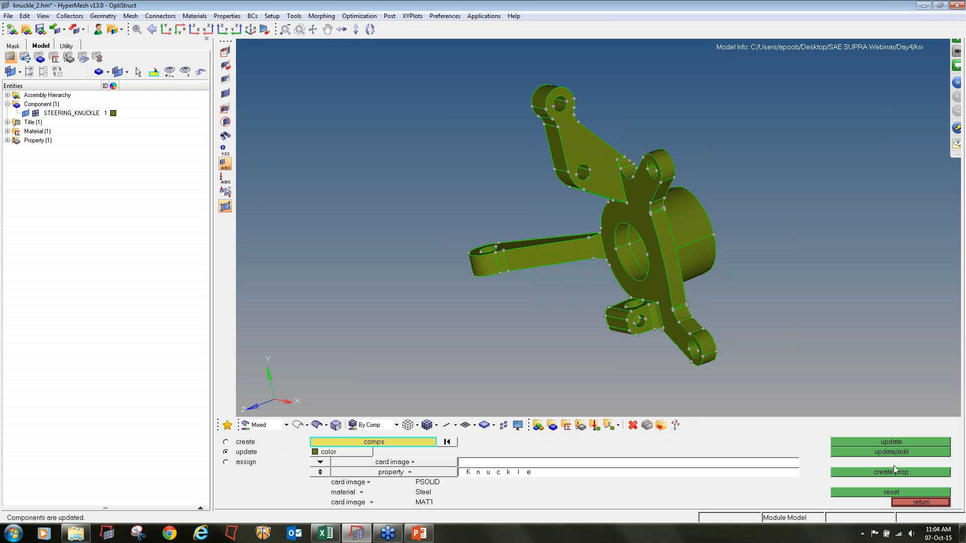
{"action": "left_click", "coordinate": [911, 503]}
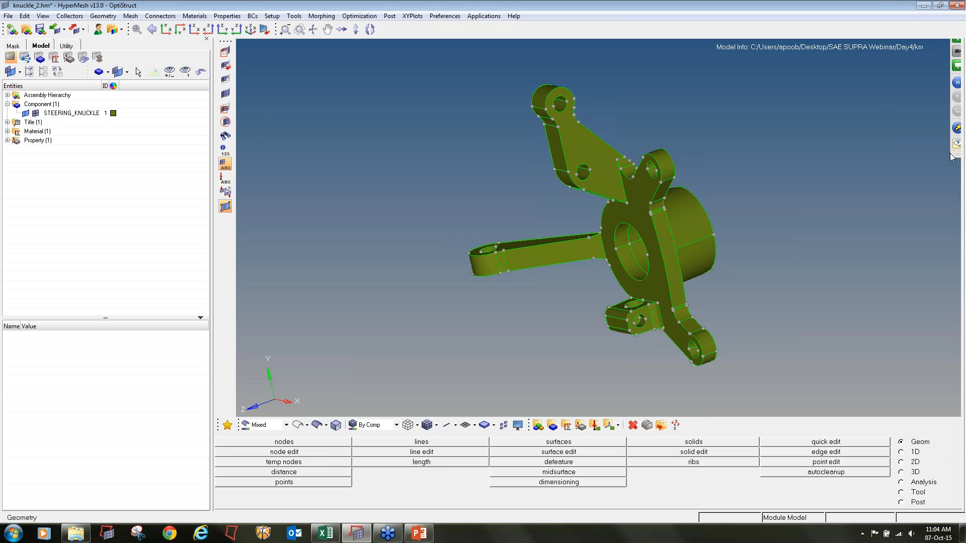
{"action": "key", "text": "ctrl+o"}
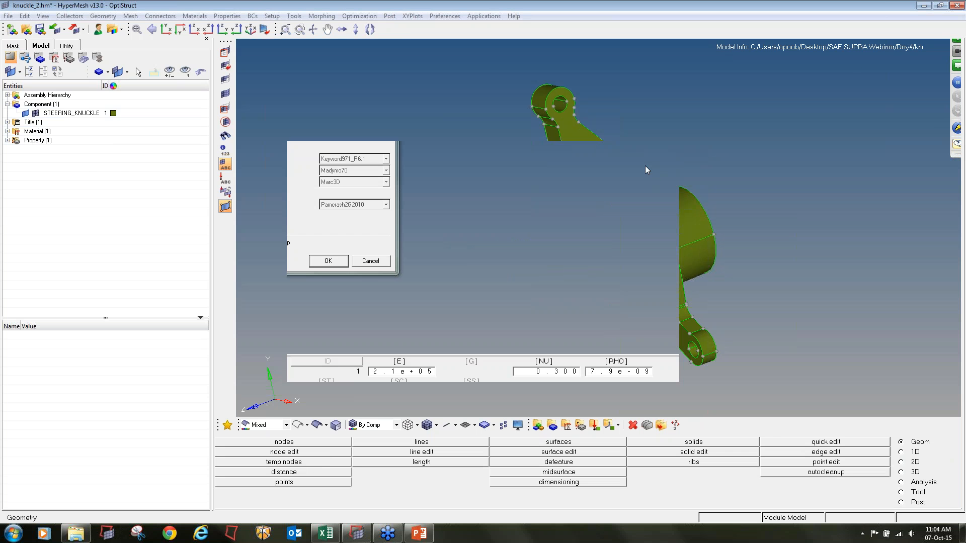
{"action": "left_click", "coordinate": [939, 6]}
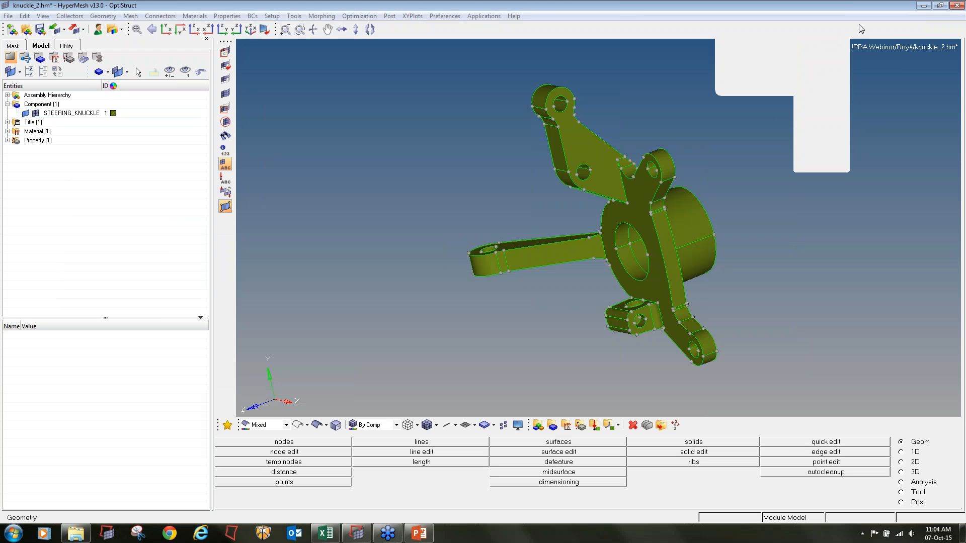
Start a Volume tetra mesh with surfaces as the enclosed volume, and select all of the knuckle's connected surfaces.
{"action": "left_click", "coordinate": [908, 473]}
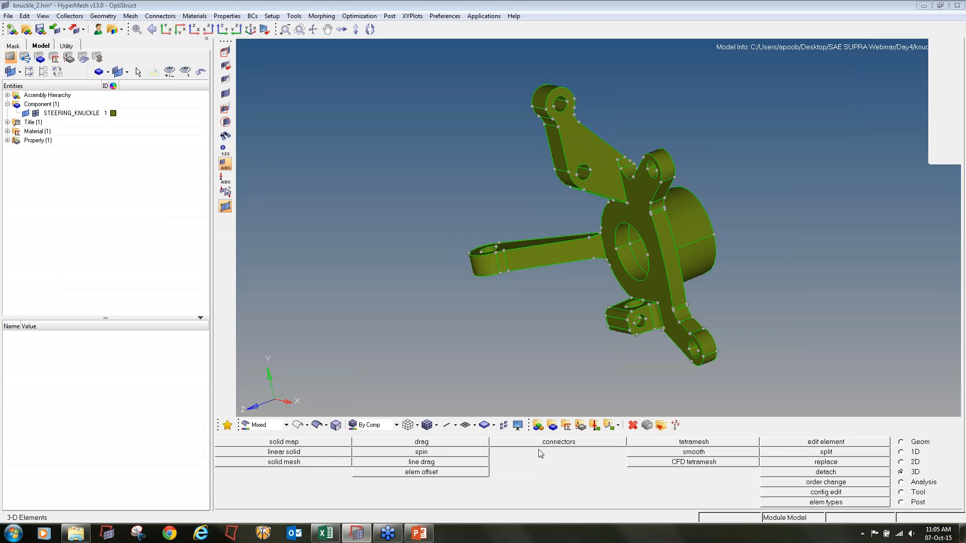
{"action": "left_click", "coordinate": [673, 446]}
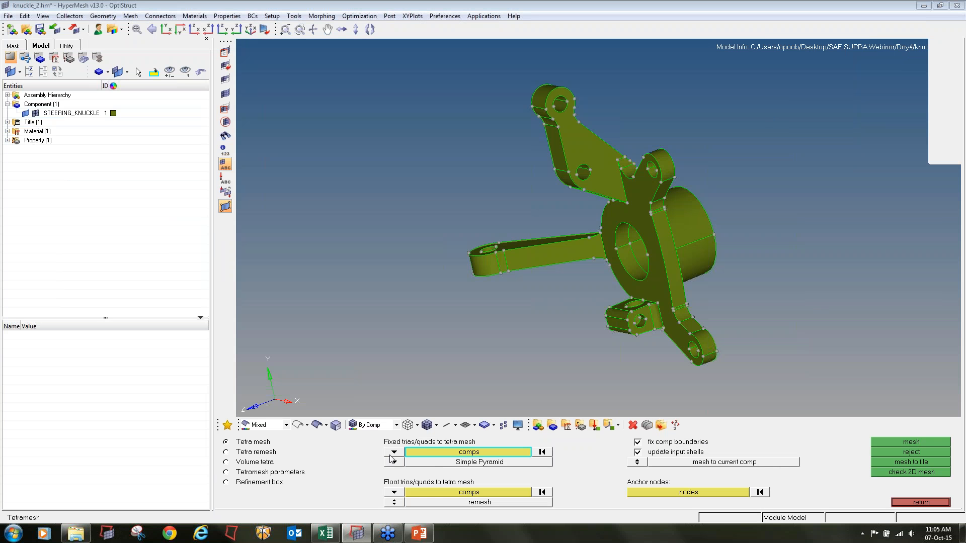
{"action": "left_click", "coordinate": [226, 462]}
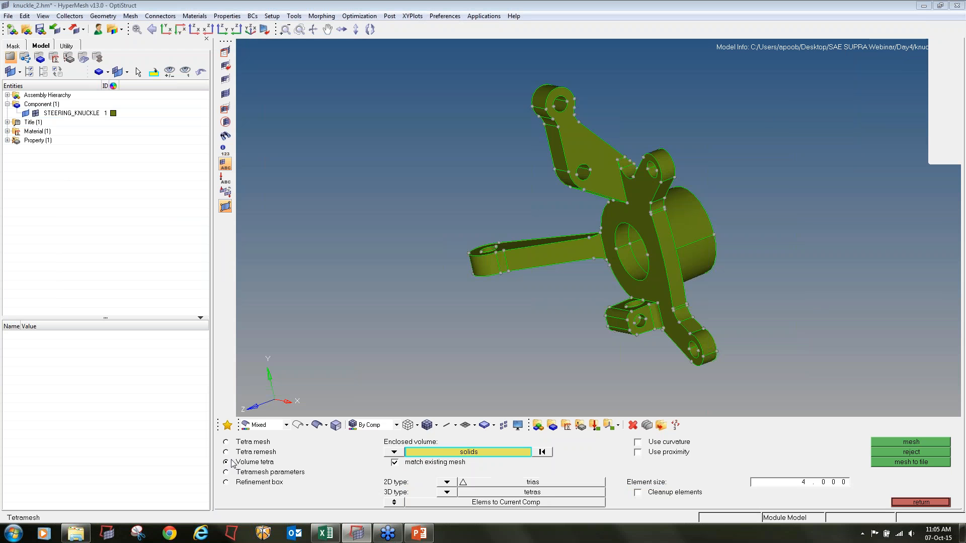
{"action": "left_click", "coordinate": [395, 451]}
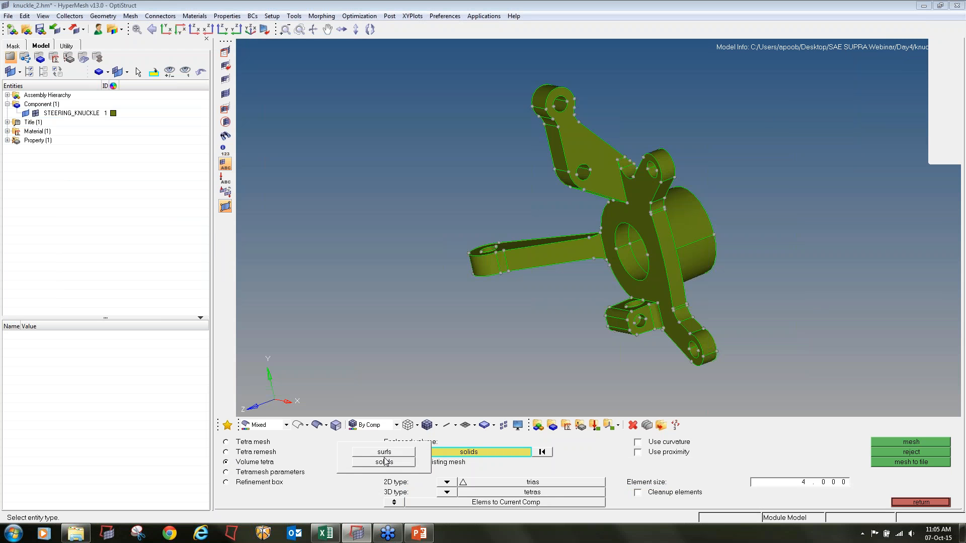
{"action": "left_click", "coordinate": [387, 451]}
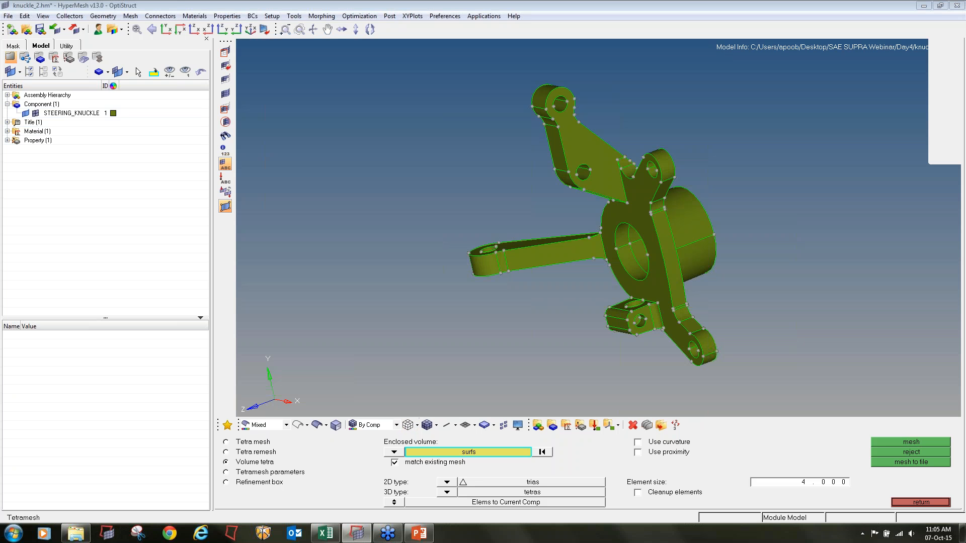
{"action": "left_click", "coordinate": [669, 289]}
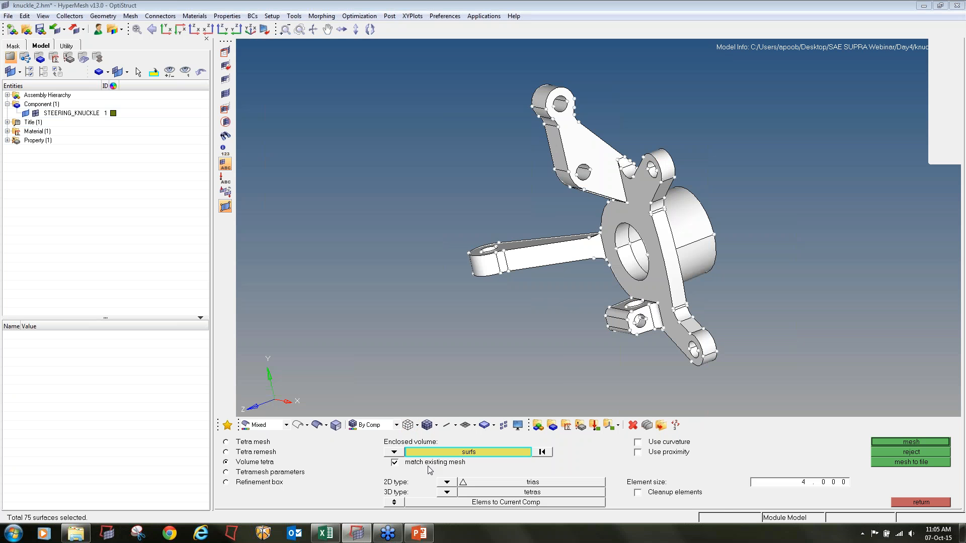
Set the 2D type to R-trias and the 3D type to tetras, with both curvature and proximity refinement enabled.
{"action": "left_click", "coordinate": [447, 482]}
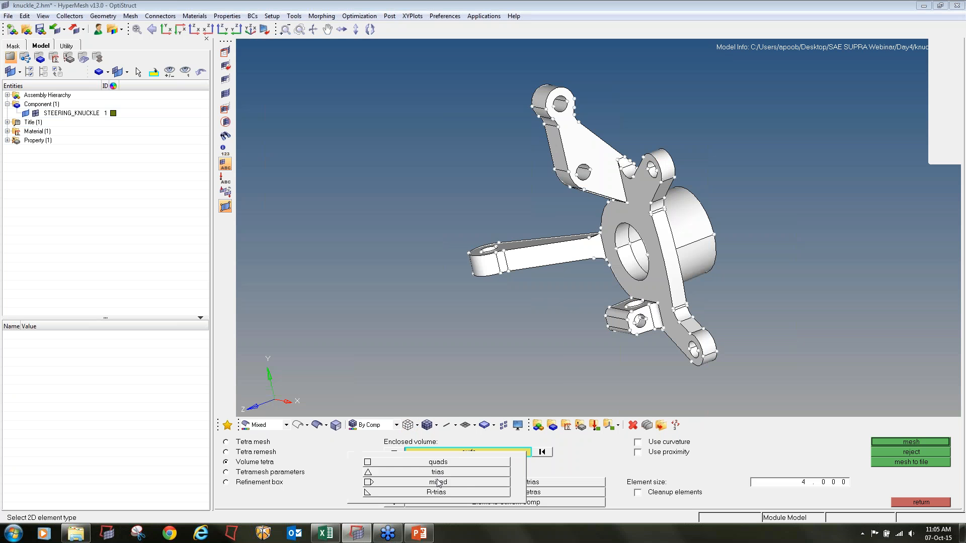
{"action": "left_click", "coordinate": [441, 492]}
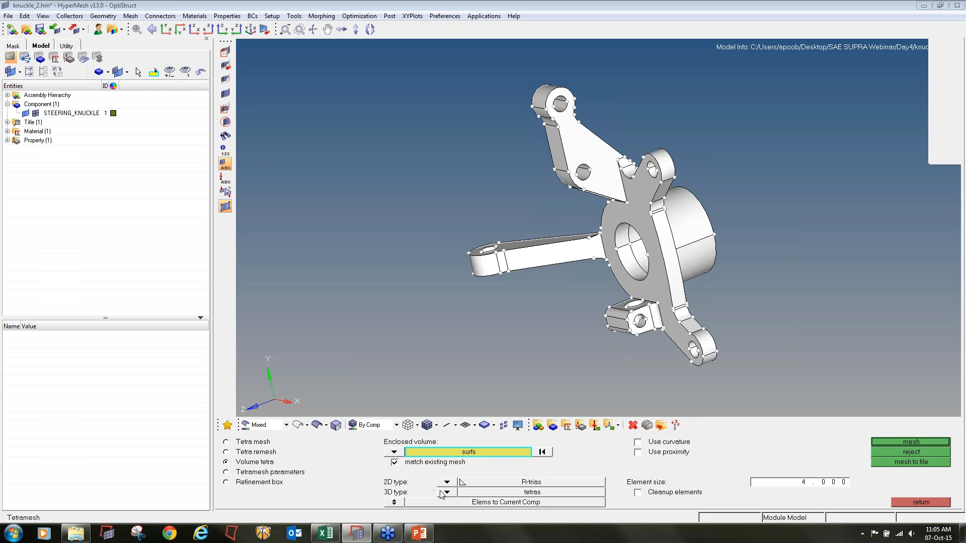
{"action": "left_click", "coordinate": [446, 492]}
{"action": "left_click", "coordinate": [445, 478]}
{"action": "left_click", "coordinate": [658, 445]}
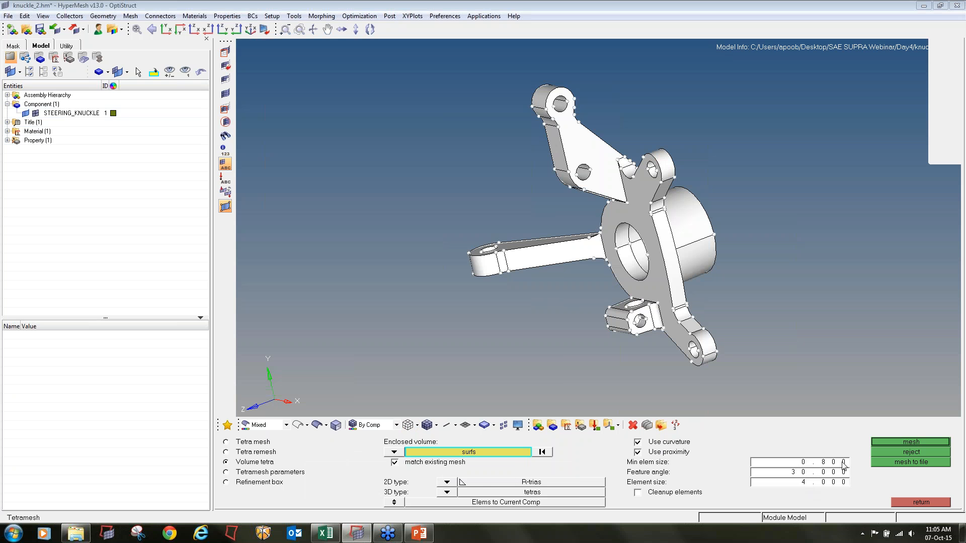
Set the element size to 2.000 and generate the volume tetra mesh.
{"action": "left_click", "coordinate": [827, 463]}
{"action": "left_click", "coordinate": [830, 483]}
{"action": "type", "text": "2"}
{"action": "left_click", "coordinate": [893, 443]}
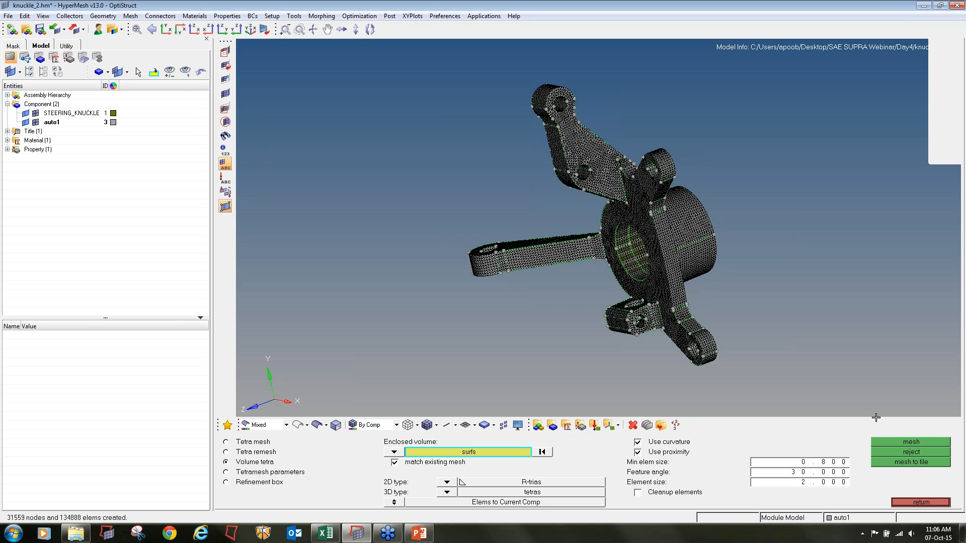
Reject the mesh and regenerate it with STEERING_KNUCKLE as the current component.
{"action": "left_click", "coordinate": [911, 452]}
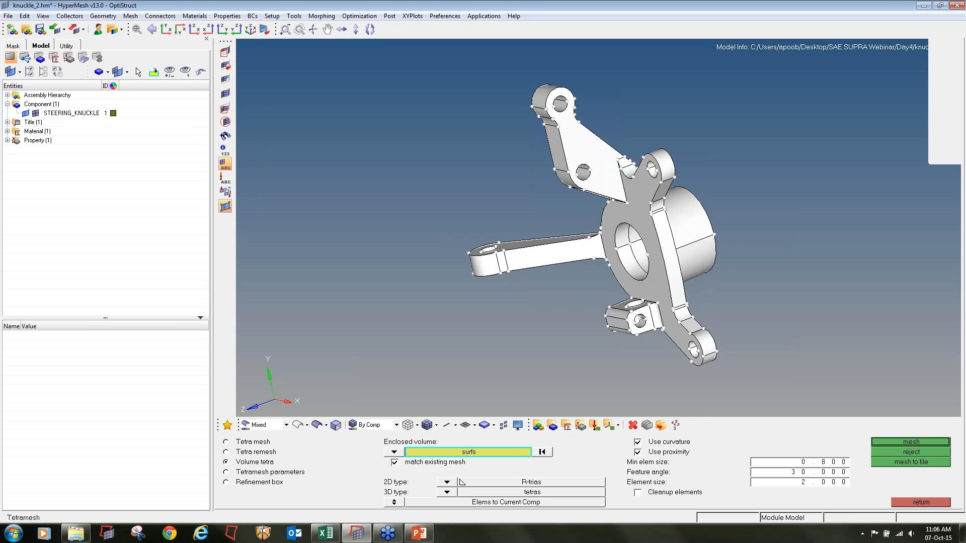
{"action": "right_click", "coordinate": [63, 118]}
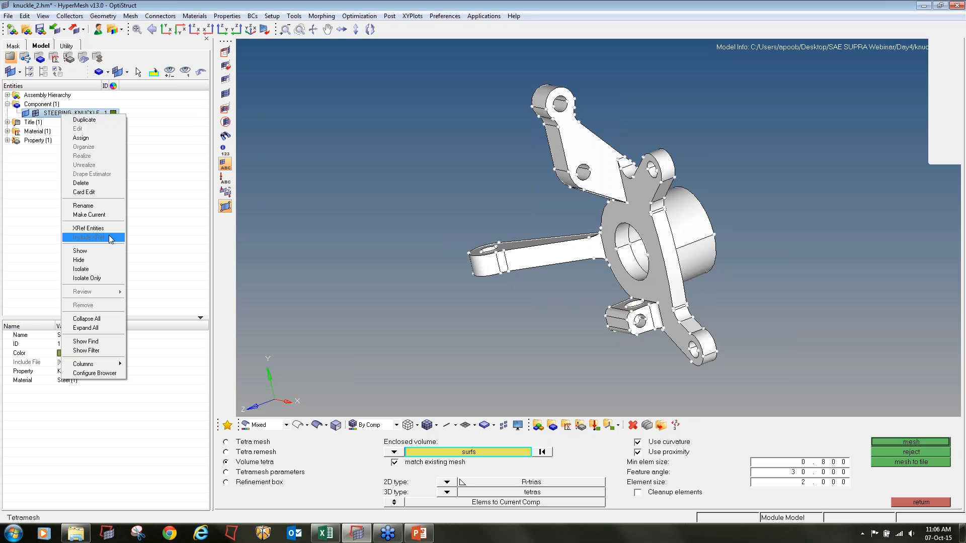
{"action": "left_click", "coordinate": [85, 215]}
{"action": "left_click", "coordinate": [904, 442]}
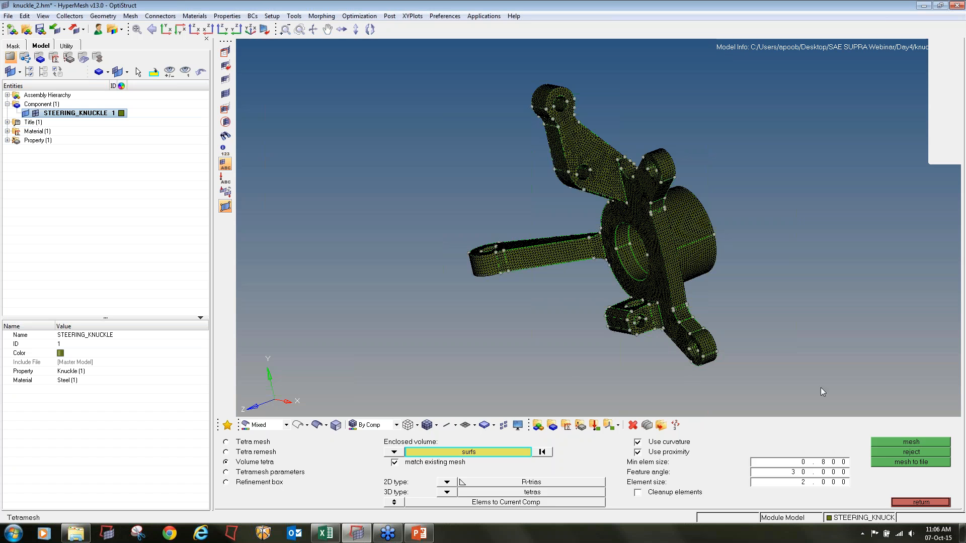
{"action": "left_click", "coordinate": [916, 499]}
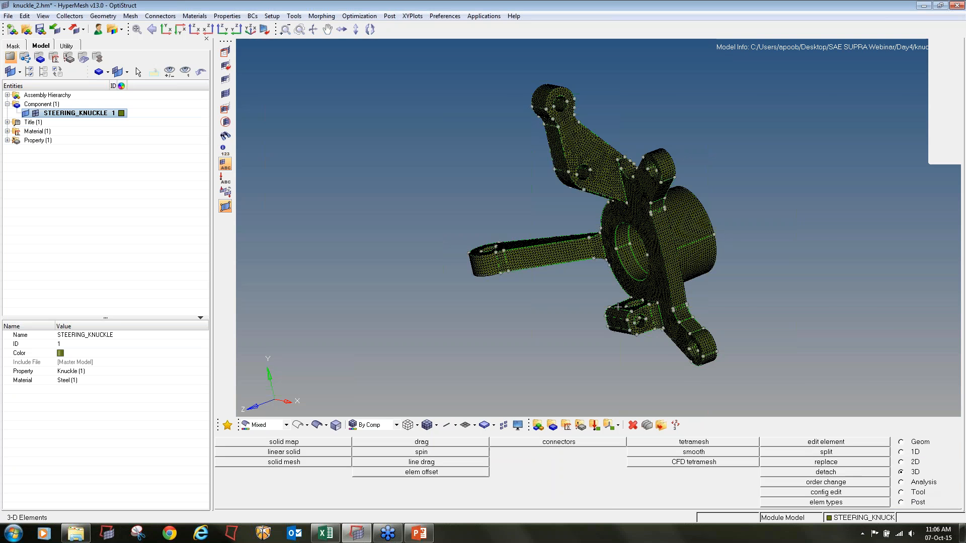
Hide the STEERING_KNUCKLE component's geometry and examine its surface mesh up close.
{"action": "left_click_drag", "start_coordinate": [654, 281], "coordinate": [670, 257], "text": "ctrl"}
{"action": "scroll", "coordinate": [669, 257], "scroll_direction": "up", "scroll_amount": 5, "text": "ctrl"}
{"action": "scroll", "coordinate": [670, 257], "scroll_direction": "down", "scroll_amount": 5, "text": "ctrl"}
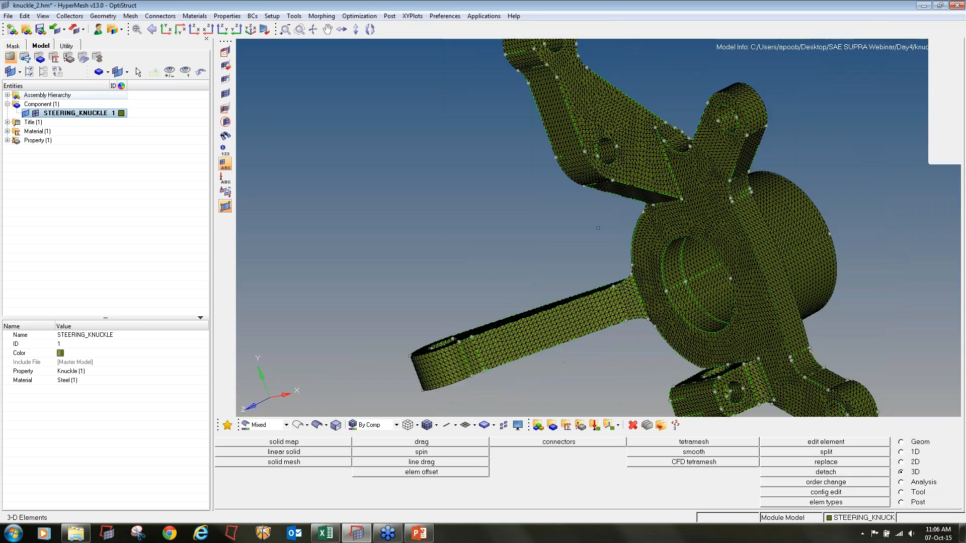
{"action": "left_click", "coordinate": [25, 114]}
{"action": "left_click_drag", "start_coordinate": [670, 257], "coordinate": [598, 249], "text": "ctrl"}
{"action": "scroll", "coordinate": [674, 194], "scroll_direction": "up", "scroll_amount": 7, "text": "ctrl"}
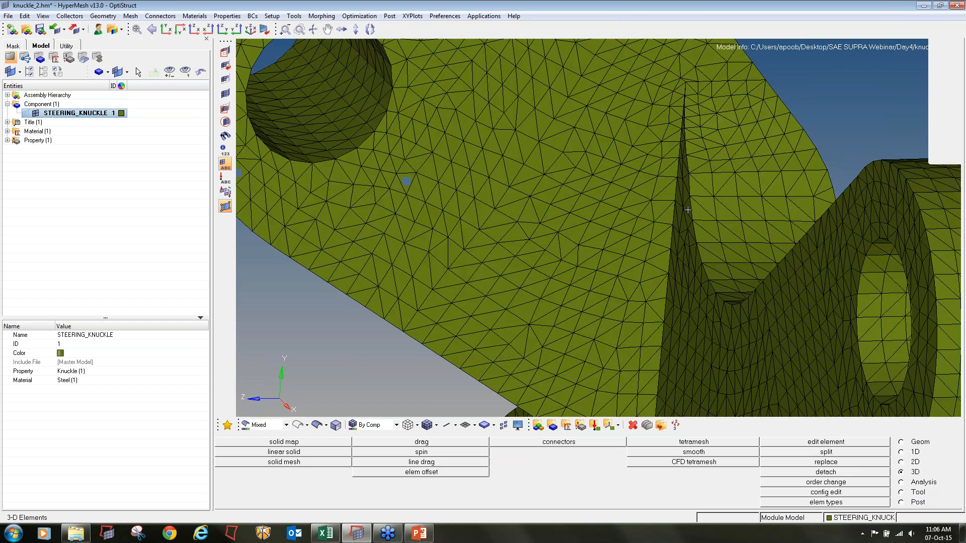
{"action": "scroll", "coordinate": [686, 212], "scroll_direction": "down", "scroll_amount": 4, "text": "ctrl"}
{"action": "scroll", "coordinate": [693, 256], "scroll_direction": "down", "scroll_amount": 4, "text": "ctrl"}
{"action": "left_click_drag", "start_coordinate": [693, 255], "coordinate": [704, 276], "text": "ctrl"}
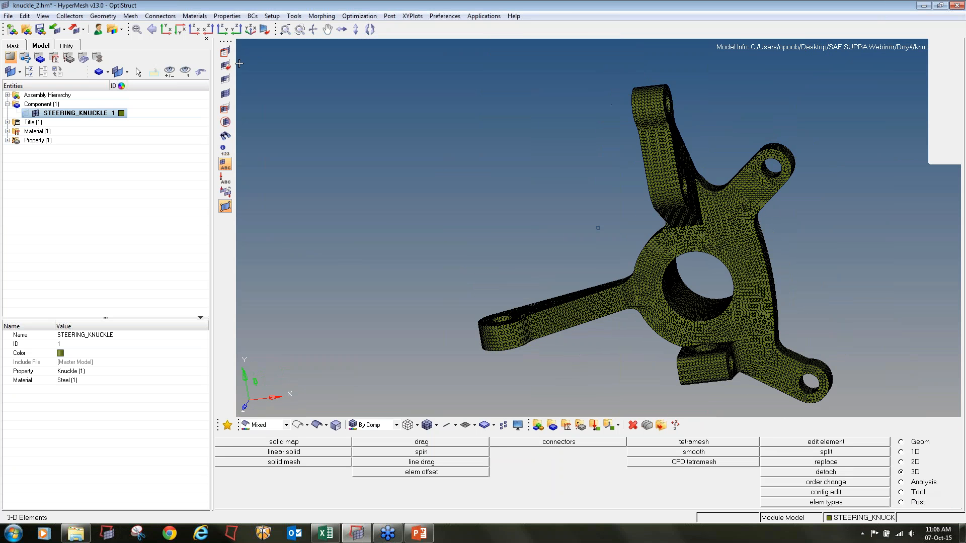
Mask the elements at the free end of the long arm to examine the interior tetras, and unmask them again.
{"action": "left_click", "coordinate": [225, 51]}
{"action": "left_click_drag", "start_coordinate": [418, 264], "coordinate": [577, 397], "text": "shift"}
{"action": "middle_click", "coordinate": [576, 397]}
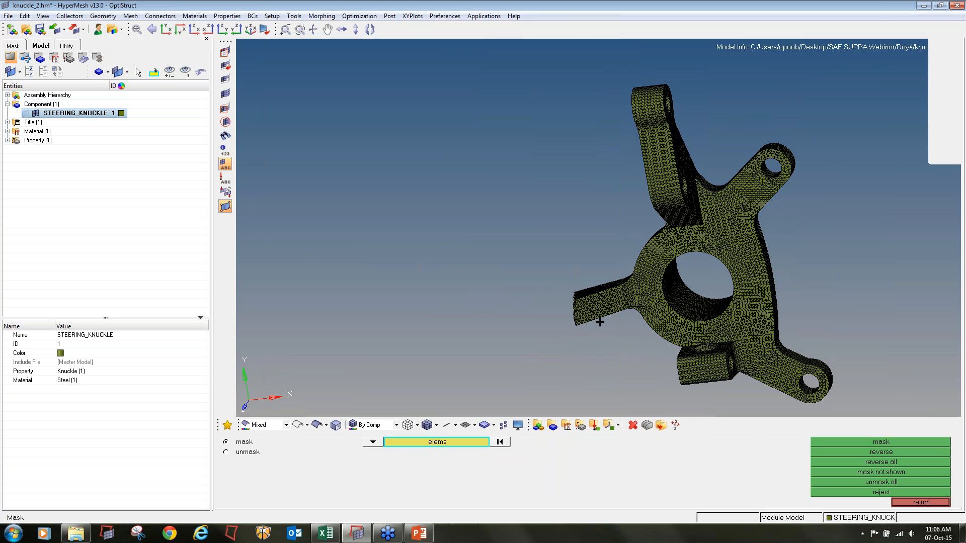
{"action": "left_click_drag", "start_coordinate": [600, 322], "coordinate": [236, 109], "text": "ctrl"}
{"action": "scroll", "coordinate": [584, 314], "scroll_direction": "up", "scroll_amount": 6, "text": "ctrl"}
{"action": "left_click", "coordinate": [225, 93]}
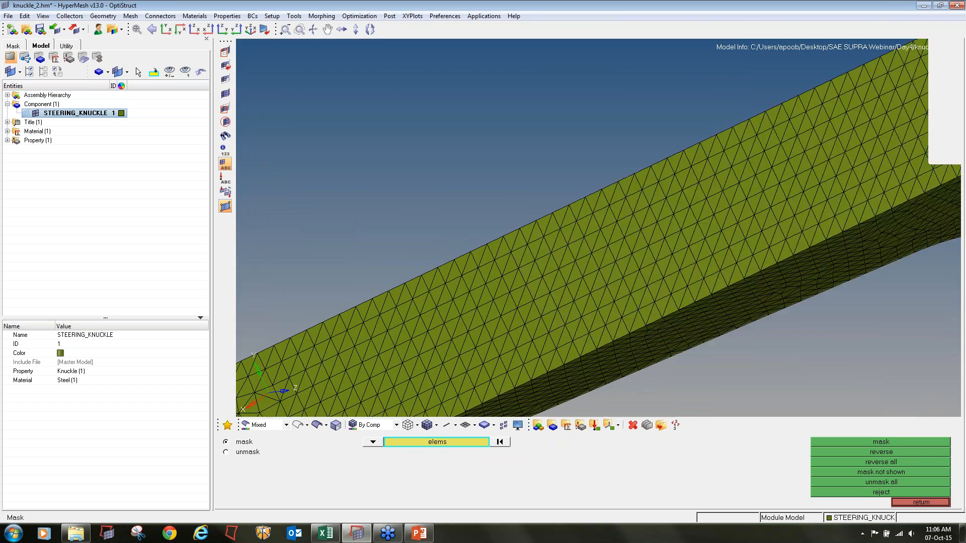
Examine the mesh over the whole knuckle, including the long arm, the mounting lugs and the central bore.
{"action": "scroll", "coordinate": [588, 132], "scroll_direction": "down", "scroll_amount": 6, "text": "ctrl"}
{"action": "scroll", "coordinate": [592, 133], "scroll_direction": "down", "scroll_amount": 5, "text": "ctrl"}
{"action": "mouse_move", "coordinate": [591, 132]}
{"action": "left_mouse_down", "text": "ctrl"}
{"action": "mouse_move", "coordinate": [663, 160]}
{"action": "mouse_move", "coordinate": [532, 244]}
{"action": "mouse_move", "coordinate": [583, 193]}
{"action": "left_mouse_up", "text": "ctrl"}
{"action": "scroll", "coordinate": [584, 194], "scroll_direction": "up", "scroll_amount": 5, "text": "ctrl"}
{"action": "scroll", "coordinate": [630, 257], "scroll_direction": "down", "scroll_amount": 8, "text": "ctrl"}
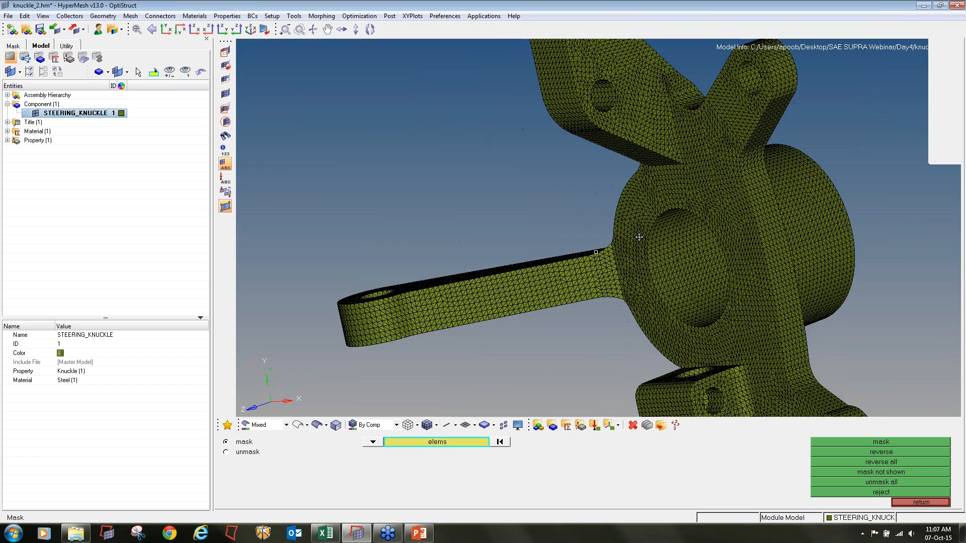
{"action": "left_click_drag", "start_coordinate": [642, 275], "coordinate": [644, 245], "text": "ctrl"}
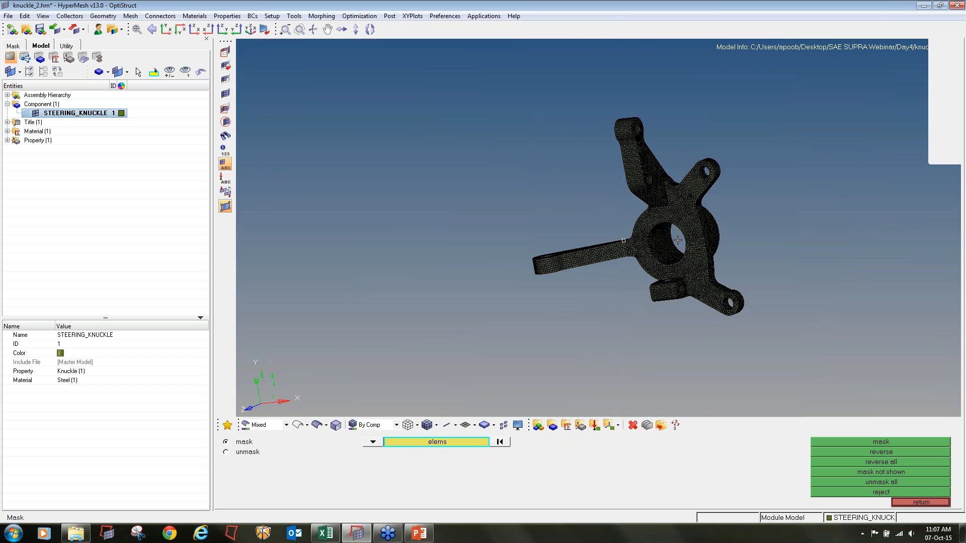
{"action": "scroll", "coordinate": [644, 245], "scroll_direction": "up", "scroll_amount": 5, "text": "ctrl"}
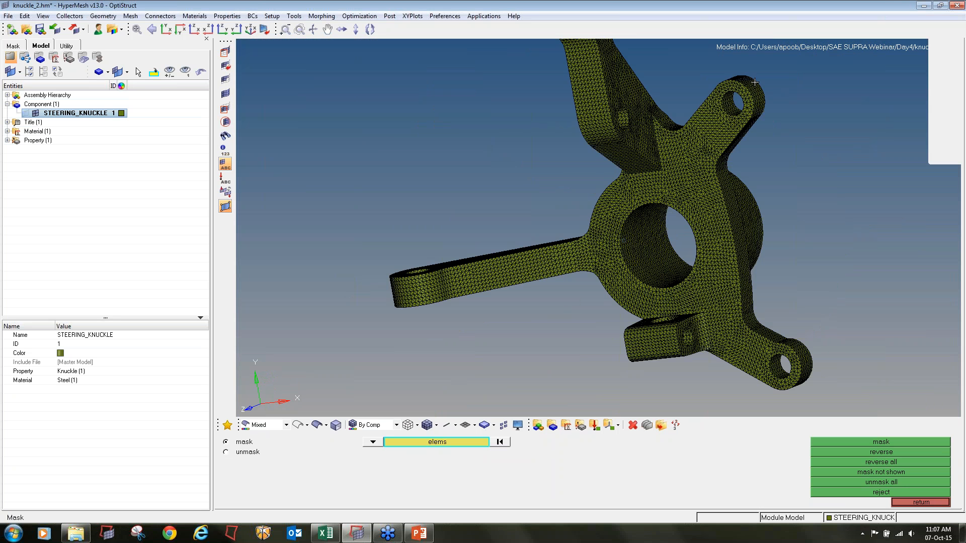
{"action": "mouse_move", "coordinate": [796, 355]}
{"action": "left_mouse_down", "text": "ctrl"}
{"action": "mouse_move", "coordinate": [639, 311]}
{"action": "mouse_move", "coordinate": [583, 271]}
{"action": "mouse_move", "coordinate": [572, 240]}
{"action": "left_mouse_up", "text": "ctrl"}
{"action": "key", "text": "f"}
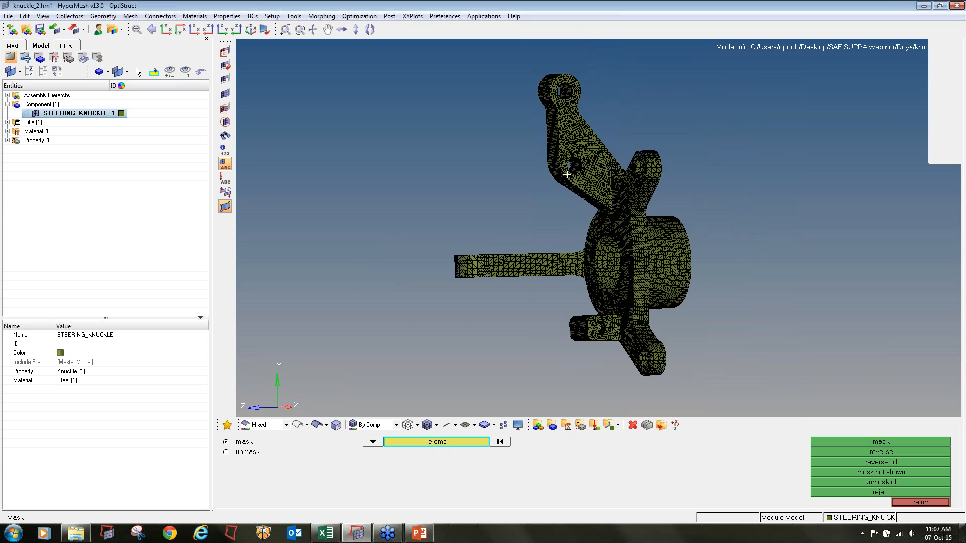
{"action": "mouse_move", "coordinate": [464, 261]}
{"action": "left_mouse_down", "text": "ctrl"}
{"action": "mouse_move", "coordinate": [654, 342]}
{"action": "mouse_move", "coordinate": [635, 317]}
{"action": "mouse_move", "coordinate": [498, 295]}
{"action": "mouse_move", "coordinate": [554, 281]}
{"action": "left_mouse_up", "text": "ctrl"}
{"action": "scroll", "coordinate": [635, 317], "scroll_direction": "up", "scroll_amount": 3, "text": "ctrl"}
{"action": "scroll", "coordinate": [635, 317], "scroll_direction": "down", "scroll_amount": 3, "text": "ctrl"}
{"action": "scroll", "coordinate": [623, 271], "scroll_direction": "up", "scroll_amount": 4, "text": "ctrl"}
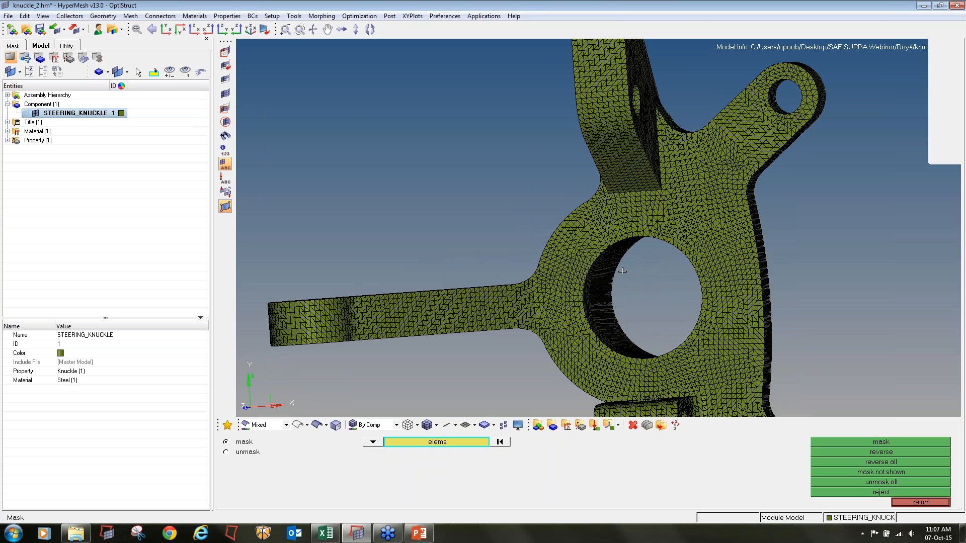
{"action": "scroll", "coordinate": [632, 285], "scroll_direction": "down", "scroll_amount": 4, "text": "ctrl"}
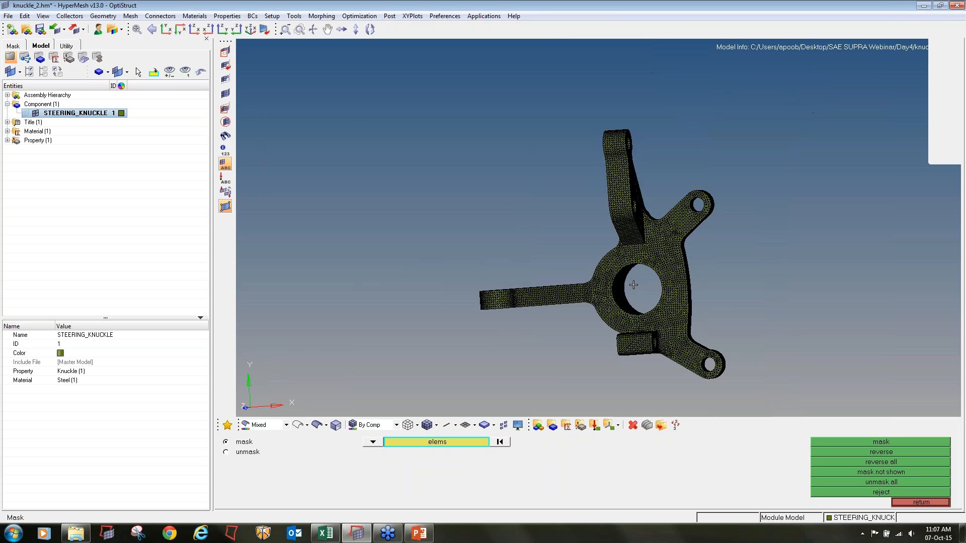
Leave masking and check the knuckle's 3D elements for tet collapse against the 0.2 limit.
{"action": "mouse_move", "coordinate": [632, 285]}
{"action": "left_mouse_down", "text": "ctrl"}
{"action": "mouse_move", "coordinate": [593, 277]}
{"action": "mouse_move", "coordinate": [634, 249]}
{"action": "mouse_move", "coordinate": [557, 261]}
{"action": "mouse_move", "coordinate": [563, 256]}
{"action": "left_mouse_up", "text": "ctrl"}
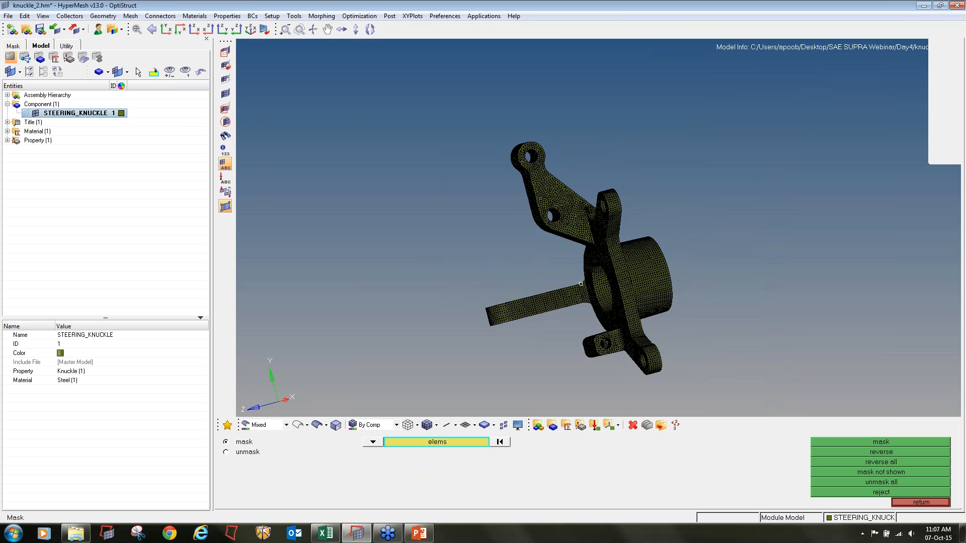
{"action": "left_click_drag", "start_coordinate": [581, 283], "coordinate": [744, 248], "text": "ctrl"}
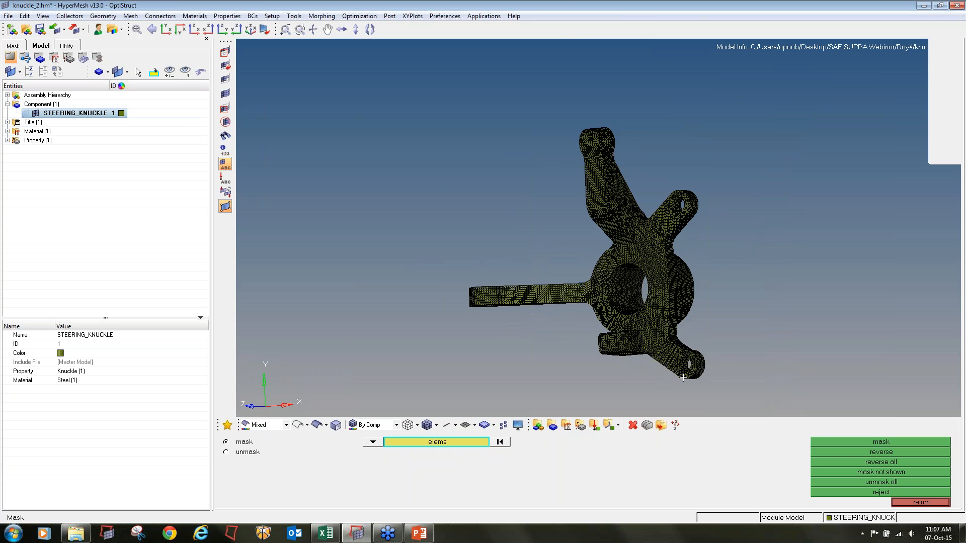
{"action": "left_click", "coordinate": [920, 502]}
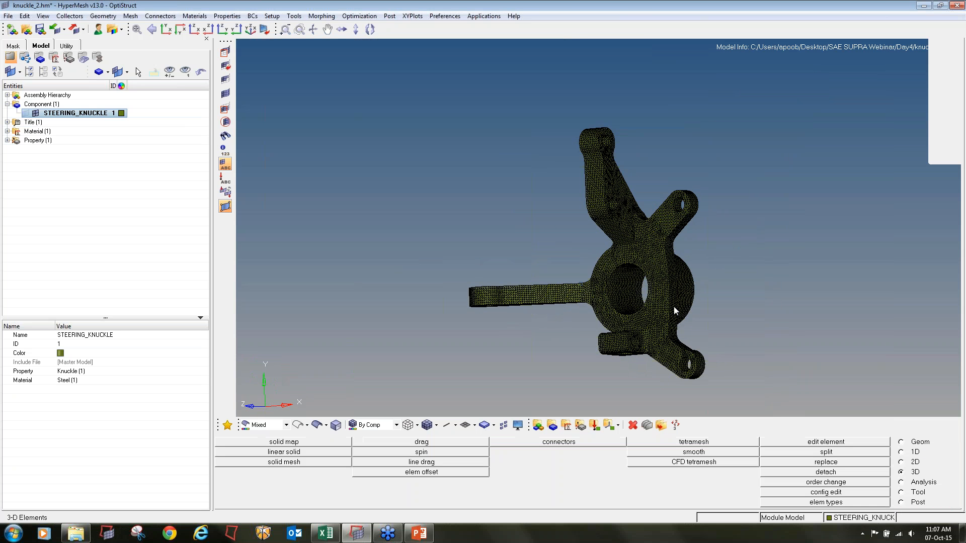
{"action": "key", "text": "F10"}
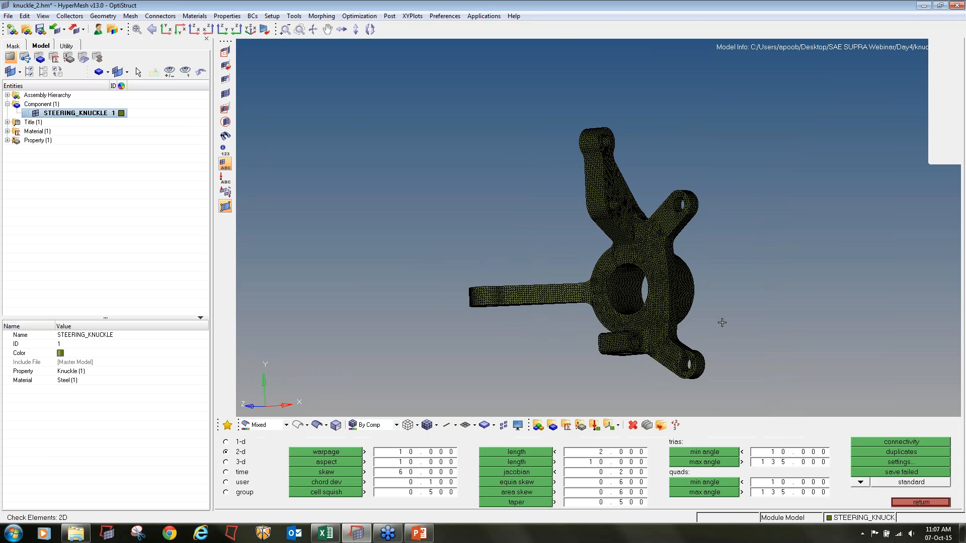
{"action": "left_click", "coordinate": [226, 462]}
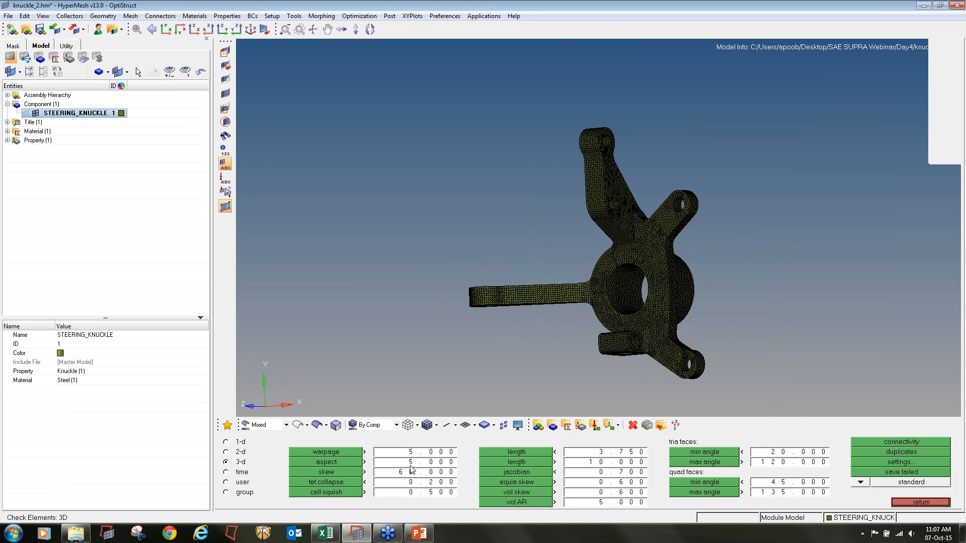
{"action": "left_click", "coordinate": [333, 483]}
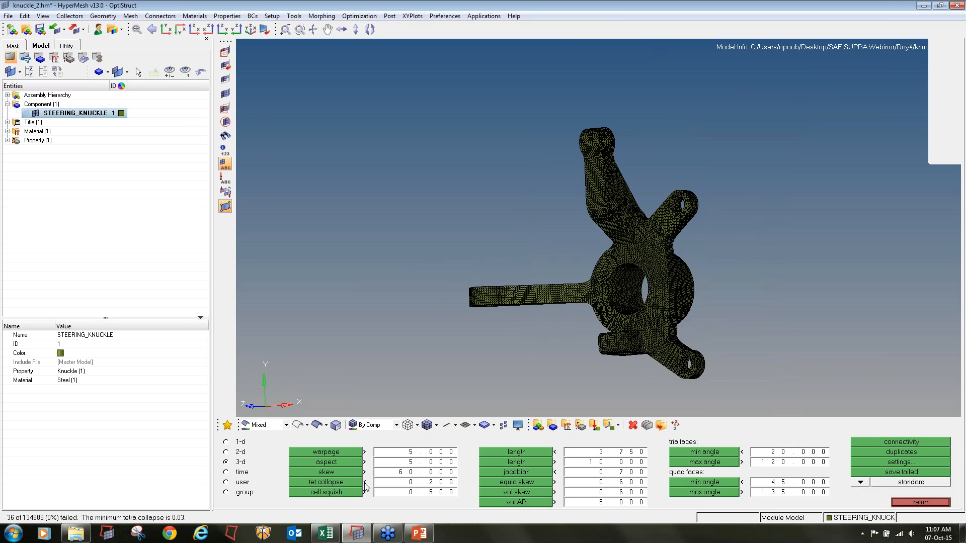
Set the tet collapse limit to 0.1, rerun the check and save the failed elements.
{"action": "left_click", "coordinate": [410, 483]}
{"action": "type", "text": "0"}
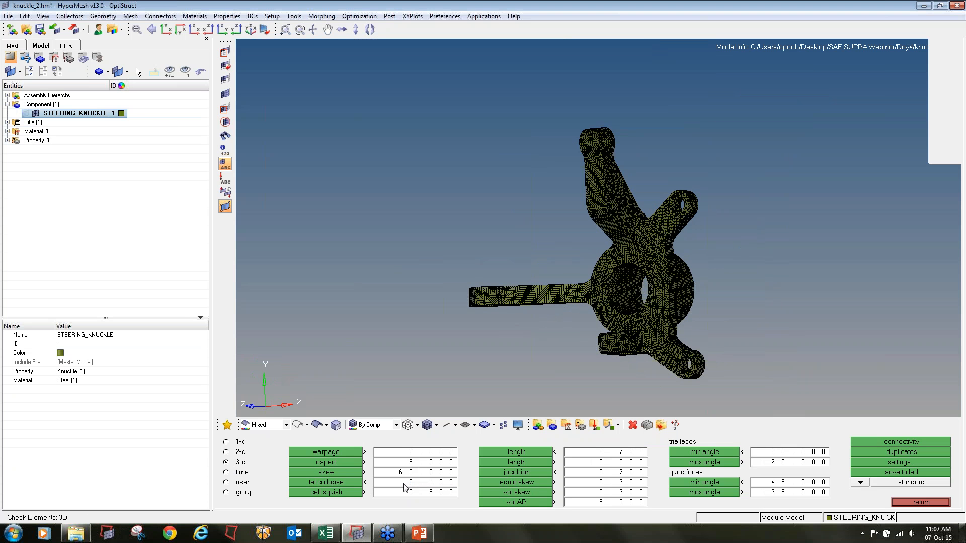
{"action": "left_click", "coordinate": [346, 484]}
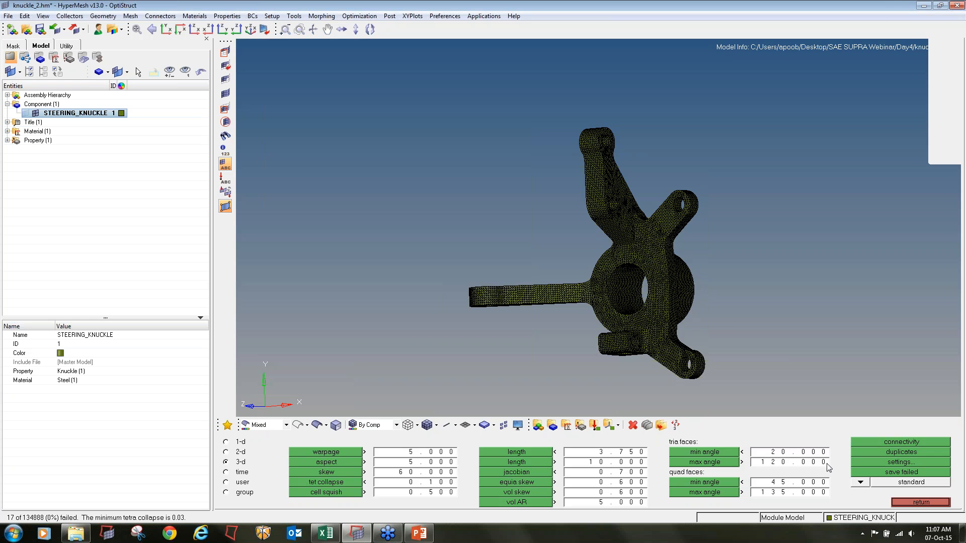
{"action": "left_click", "coordinate": [880, 473]}
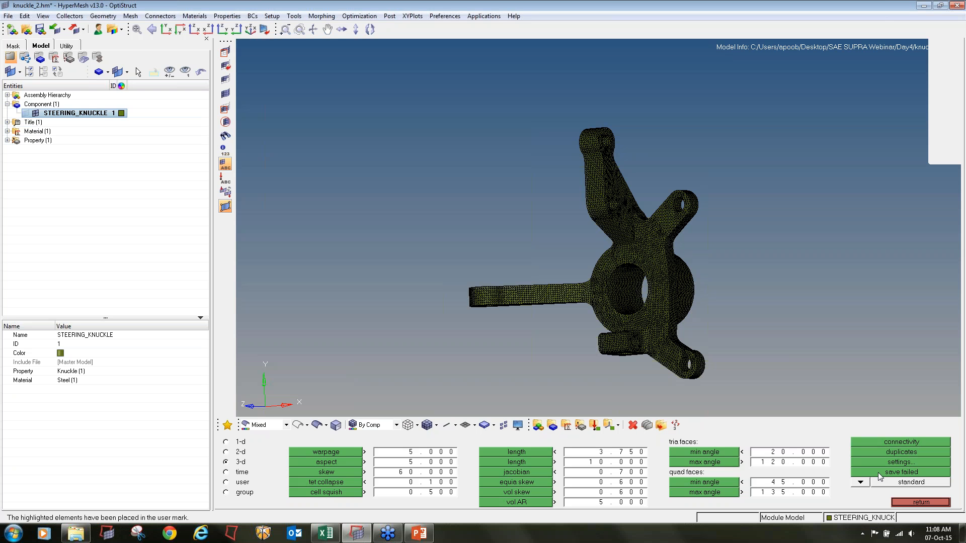
Retrieve the saved failed elements for masking and isolate them by hiding the rest of the mesh.
{"action": "left_click", "coordinate": [225, 51]}
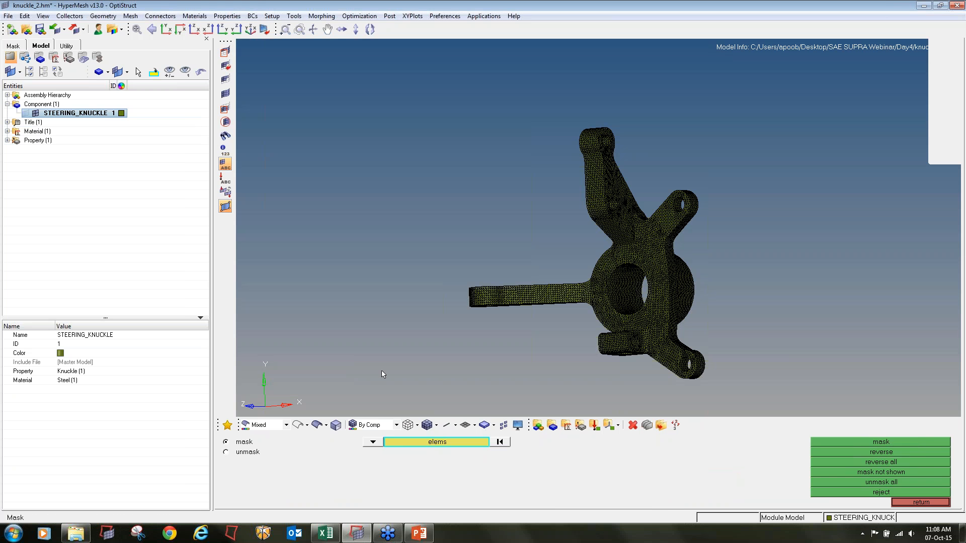
{"action": "left_click", "coordinate": [420, 447]}
{"action": "left_click", "coordinate": [422, 463]}
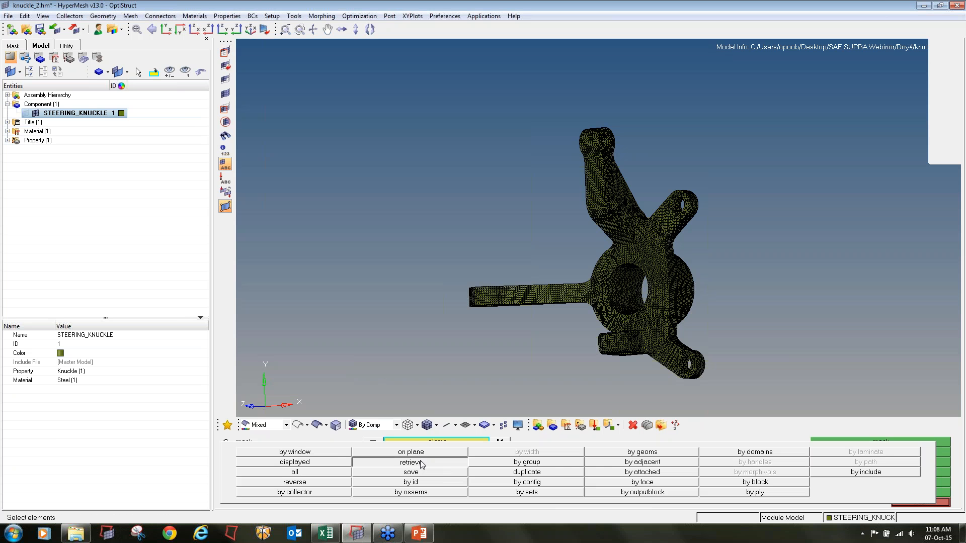
{"action": "left_click", "coordinate": [843, 441]}
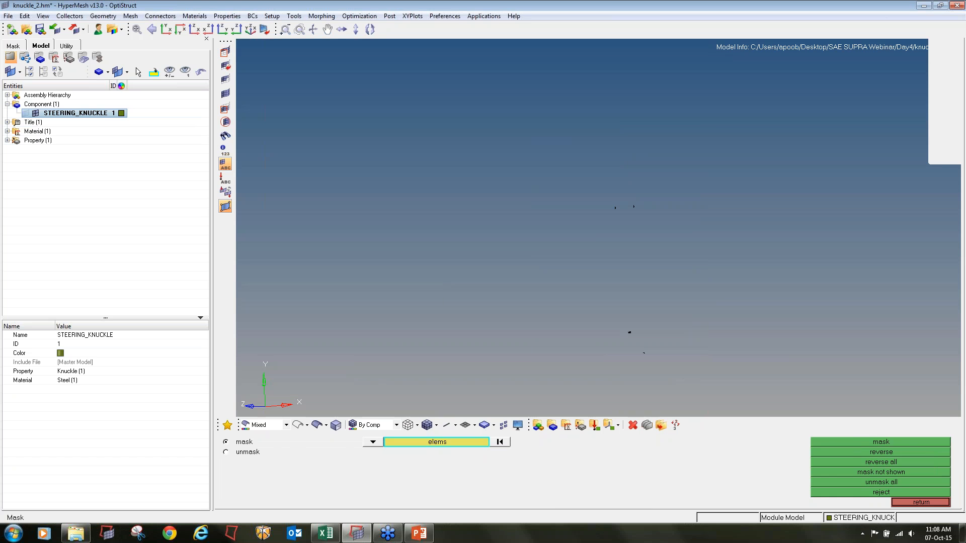
Add temporary nodes at all nodes of the isolated failed elements.
{"action": "key", "text": "shift+F2"}
{"action": "left_click_drag", "start_coordinate": [803, 401], "coordinate": [366, 48], "text": "shift"}
{"action": "middle_click", "coordinate": [487, 171]}
Space out the two close nodes of the lowest sliver cluster, trying a distance of 0.1 and finally setting 0.3.
{"action": "scroll", "coordinate": [674, 377], "scroll_direction": "up", "scroll_amount": 3, "text": "ctrl"}
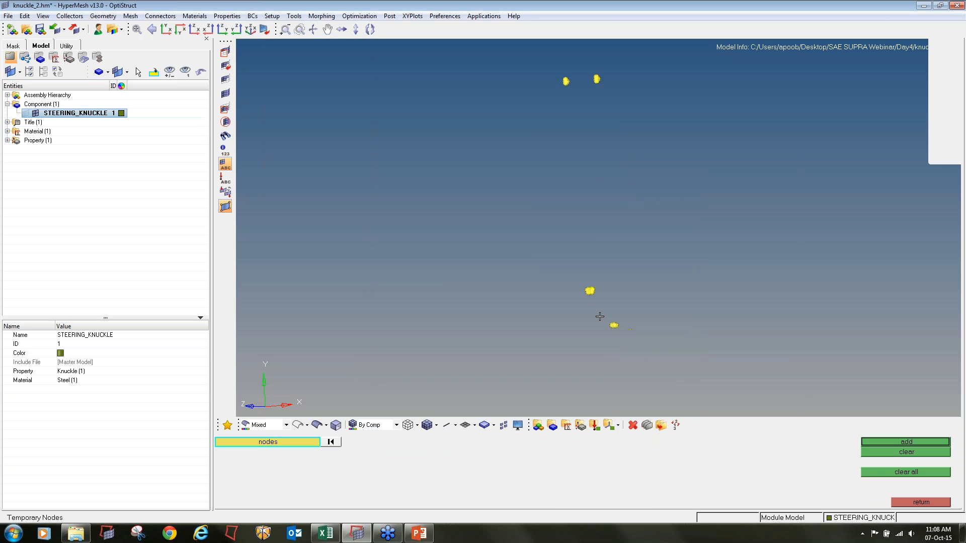
{"action": "scroll", "coordinate": [614, 325], "scroll_direction": "up", "scroll_amount": 7, "text": "ctrl"}
{"action": "scroll", "coordinate": [619, 328], "scroll_direction": "up", "scroll_amount": 10, "text": "ctrl"}
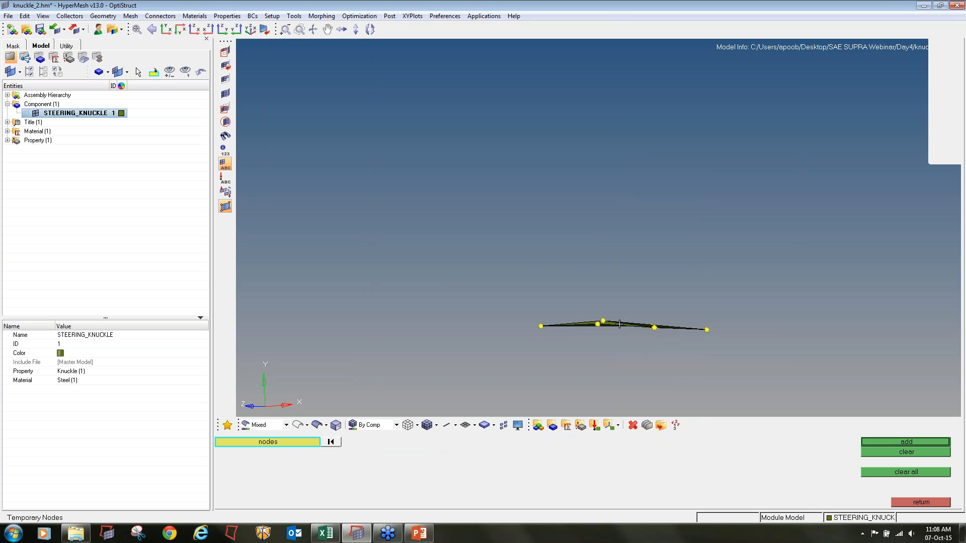
{"action": "mouse_move", "coordinate": [588, 317]}
{"action": "left_mouse_down", "text": "ctrl"}
{"action": "mouse_move", "coordinate": [616, 362]}
{"action": "mouse_move", "coordinate": [616, 309]}
{"action": "mouse_move", "coordinate": [618, 334]}
{"action": "mouse_move", "coordinate": [582, 363]}
{"action": "mouse_move", "coordinate": [579, 330]}
{"action": "left_mouse_up", "text": "ctrl"}
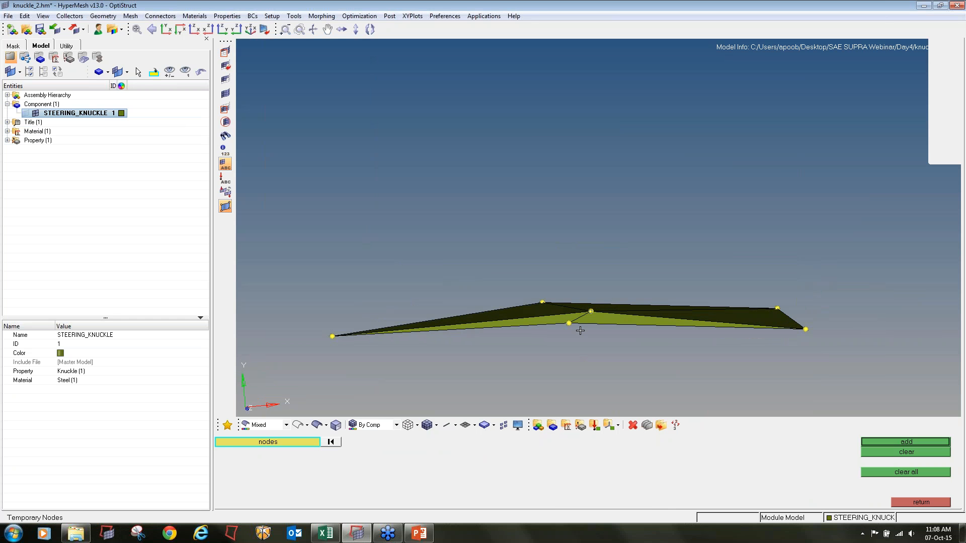
{"action": "key", "text": "F4"}
{"action": "left_click", "coordinate": [591, 311]}
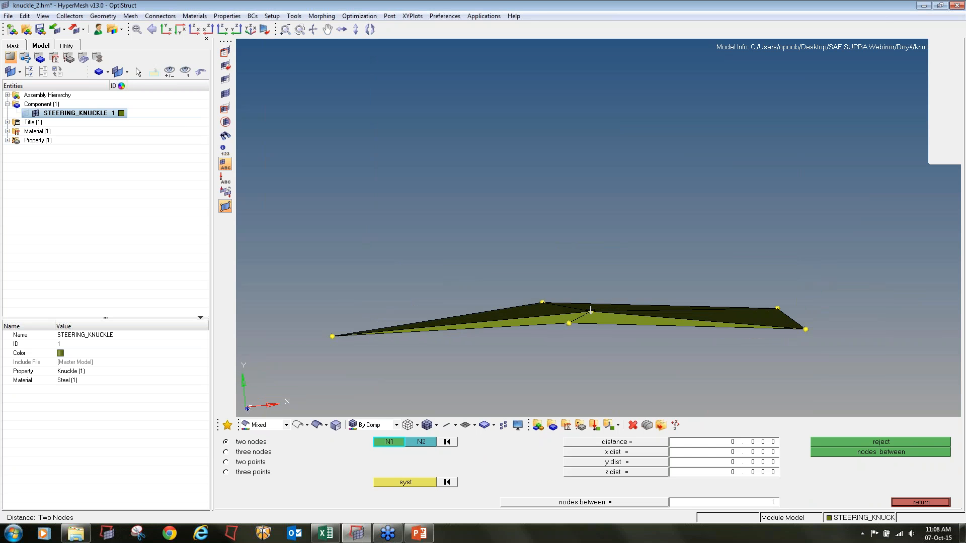
{"action": "left_click", "coordinate": [569, 323]}
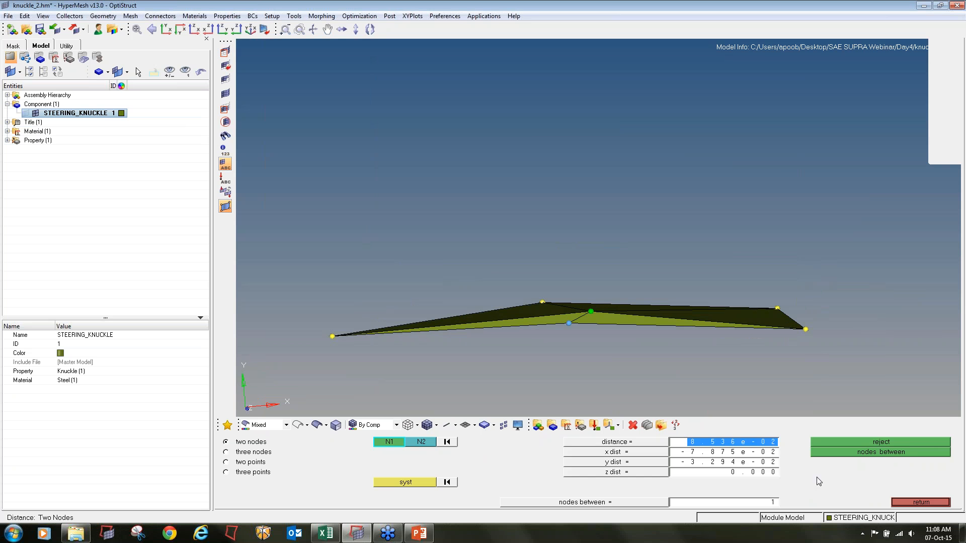
{"action": "type", "text": "0.1"}
{"action": "key", "text": "Return"}
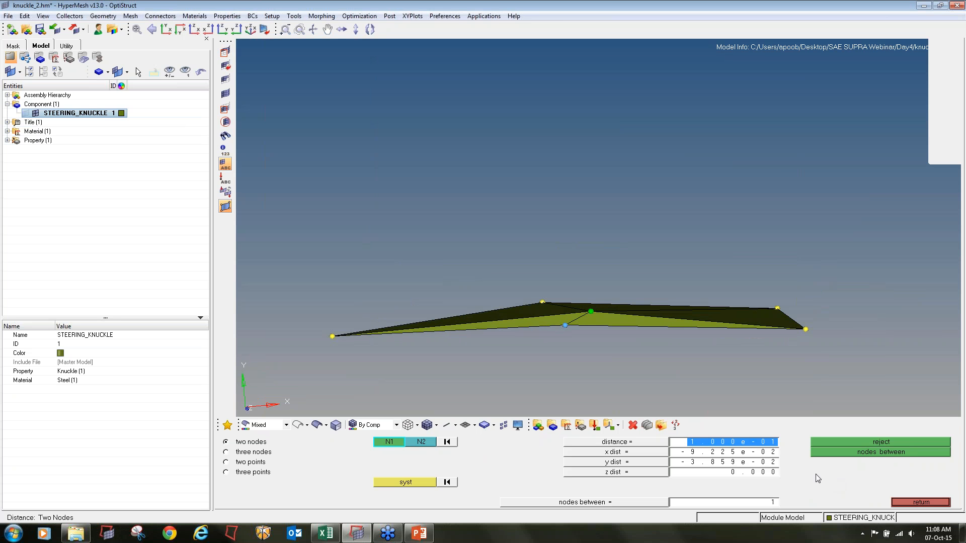
{"action": "type", "text": "0"}
{"action": "type", "text": ".3"}
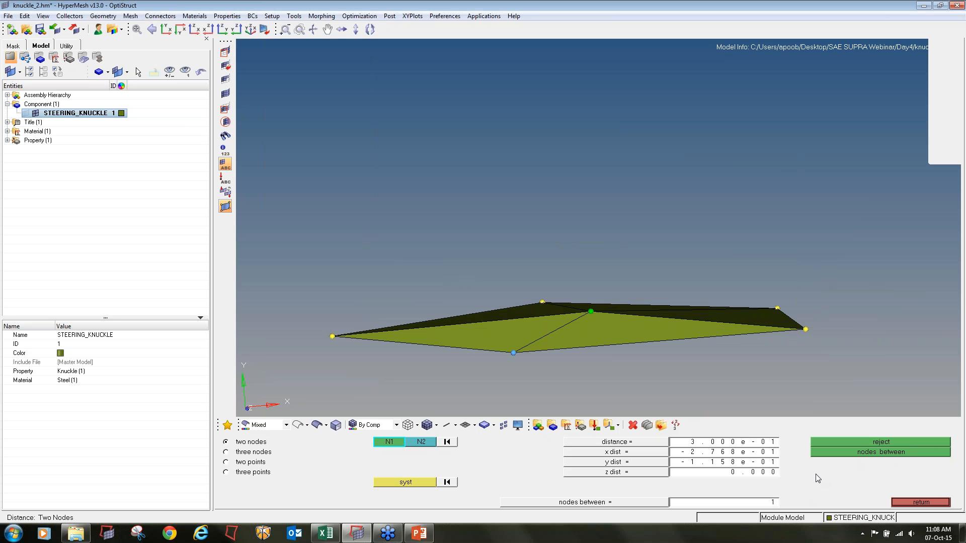
{"action": "key", "text": "Return"}
Set the distance between the two close nodes at one end of the larger failed element cluster to 0.5.
{"action": "right_click_drag", "start_coordinate": [430, 195], "coordinate": [642, 288], "text": "ctrl"}
{"action": "scroll", "coordinate": [642, 288], "scroll_direction": "down", "scroll_amount": 3, "text": "ctrl"}
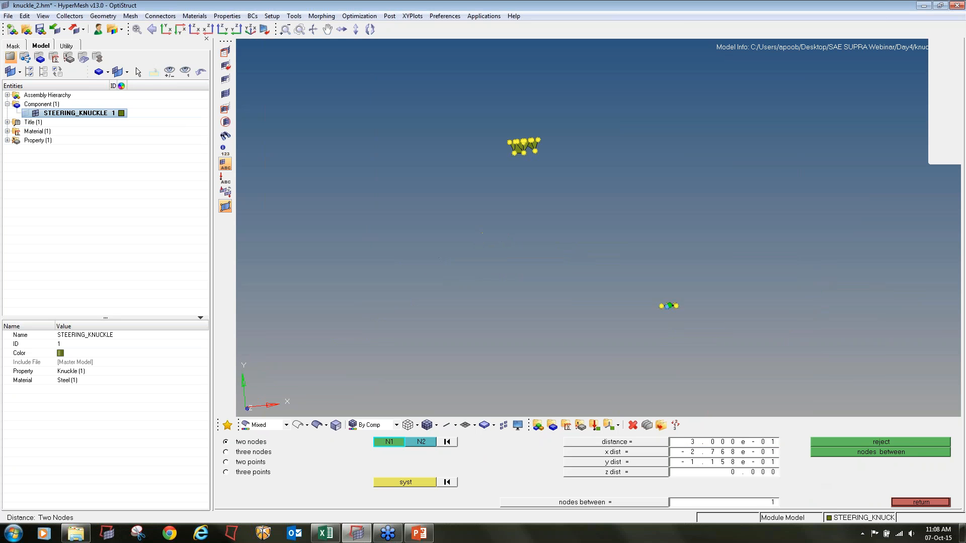
{"action": "scroll", "coordinate": [591, 190], "scroll_direction": "up", "scroll_amount": 6, "text": "ctrl"}
{"action": "left_click_drag", "start_coordinate": [568, 233], "coordinate": [506, 244], "text": "ctrl"}
{"action": "scroll", "coordinate": [508, 242], "scroll_direction": "up", "scroll_amount": 6, "text": "ctrl"}
{"action": "scroll", "coordinate": [561, 246], "scroll_direction": "down", "scroll_amount": 2, "text": "ctrl"}
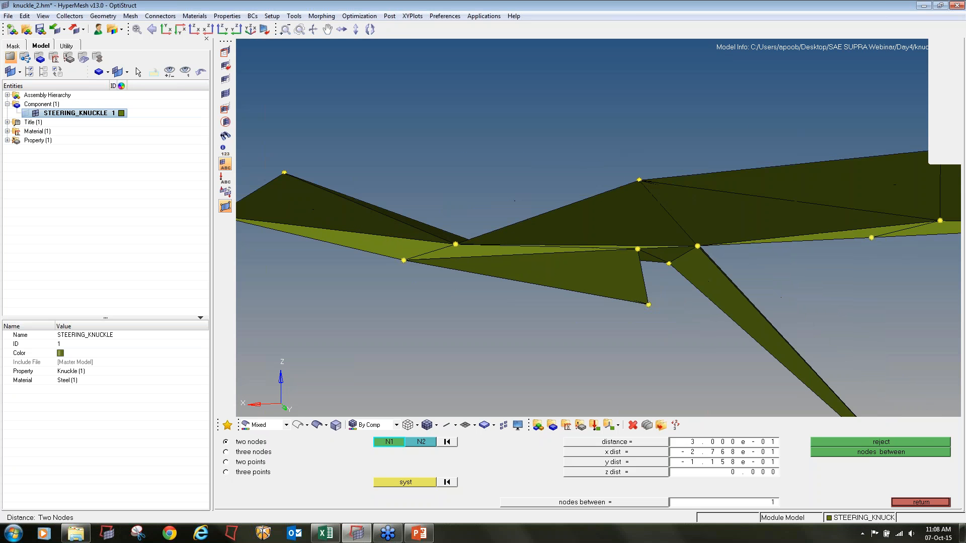
{"action": "left_click", "coordinate": [425, 256]}
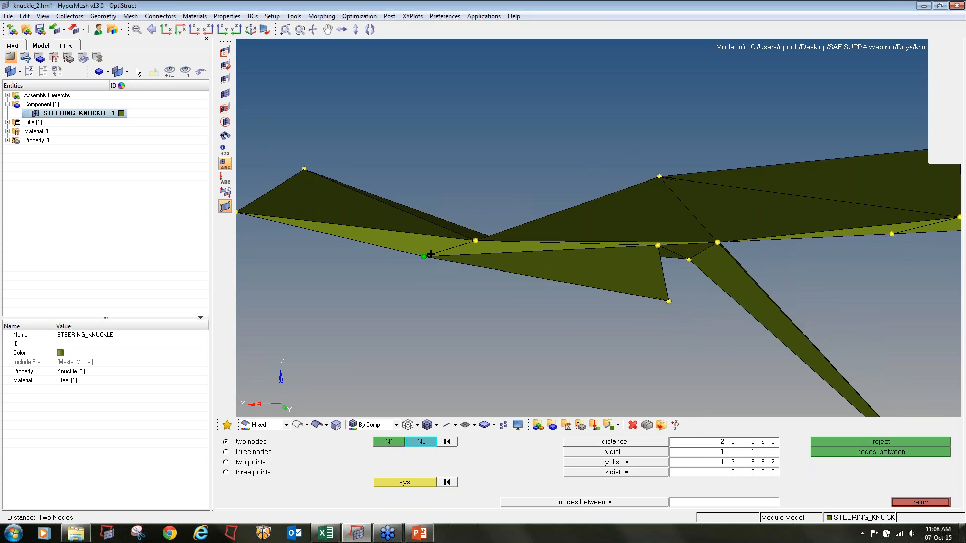
{"action": "left_click", "coordinate": [476, 241]}
{"action": "left_click", "coordinate": [734, 441]}
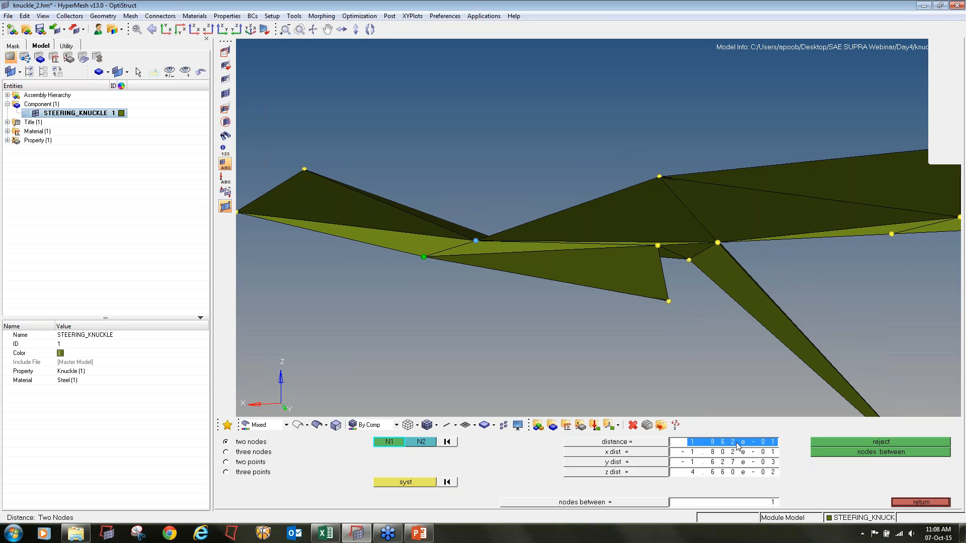
{"action": "type", "text": "0.5"}
{"action": "key", "text": "Return"}
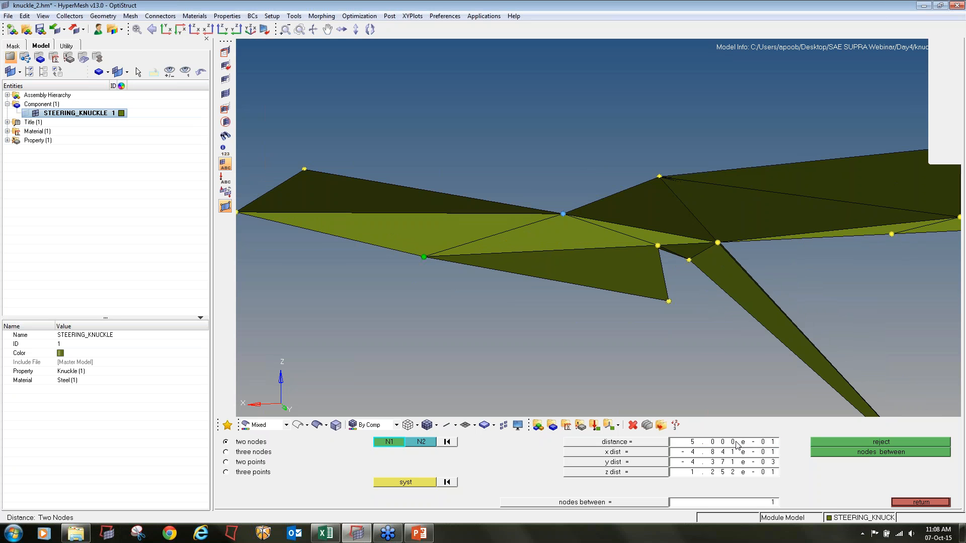
Translate the collapsed node at the cluster's other end by 0.1 in the negative direction defined by three neighbouring nodes, after trying the positive direction.
{"action": "right_click_drag", "start_coordinate": [960, 219], "coordinate": [755, 256], "text": "ctrl"}
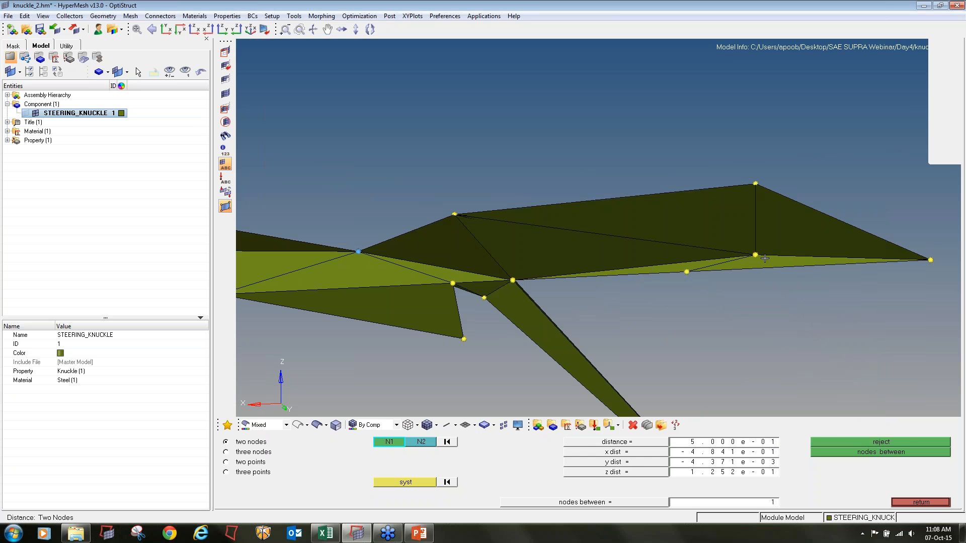
{"action": "key", "text": "shift+F4"}
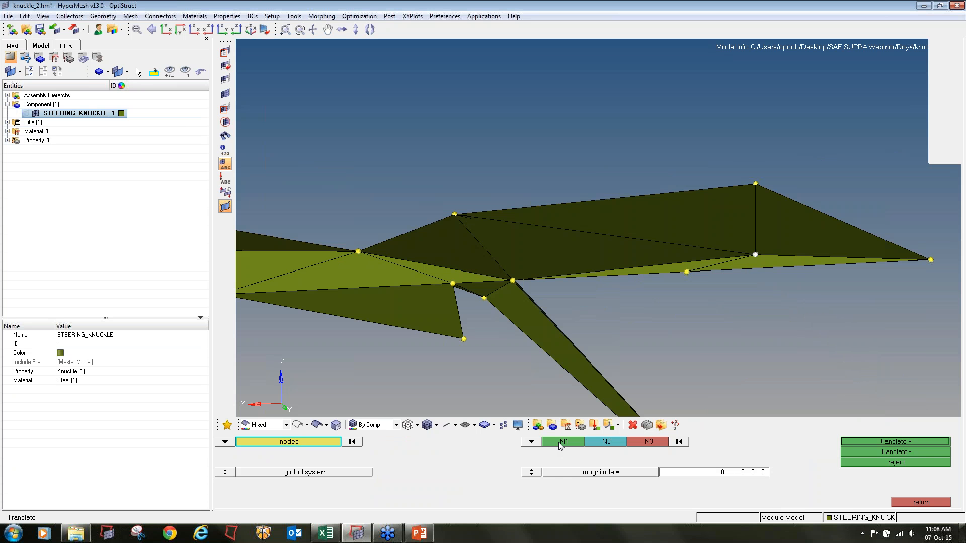
{"action": "left_click", "coordinate": [686, 271]}
{"action": "left_click", "coordinate": [454, 214]}
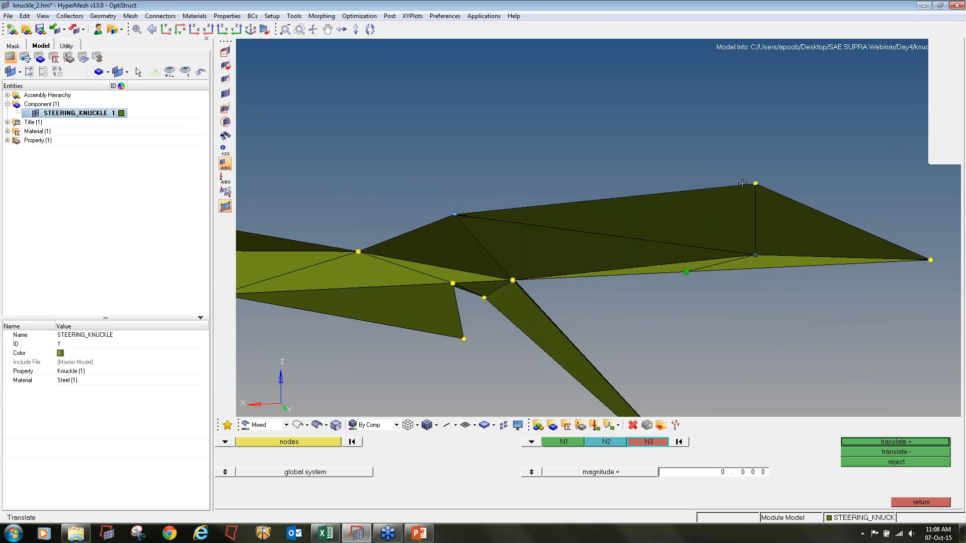
{"action": "left_click", "coordinate": [755, 184]}
{"action": "left_click", "coordinate": [757, 475]}
{"action": "type", "text": "0"}
{"action": "left_click", "coordinate": [873, 442]}
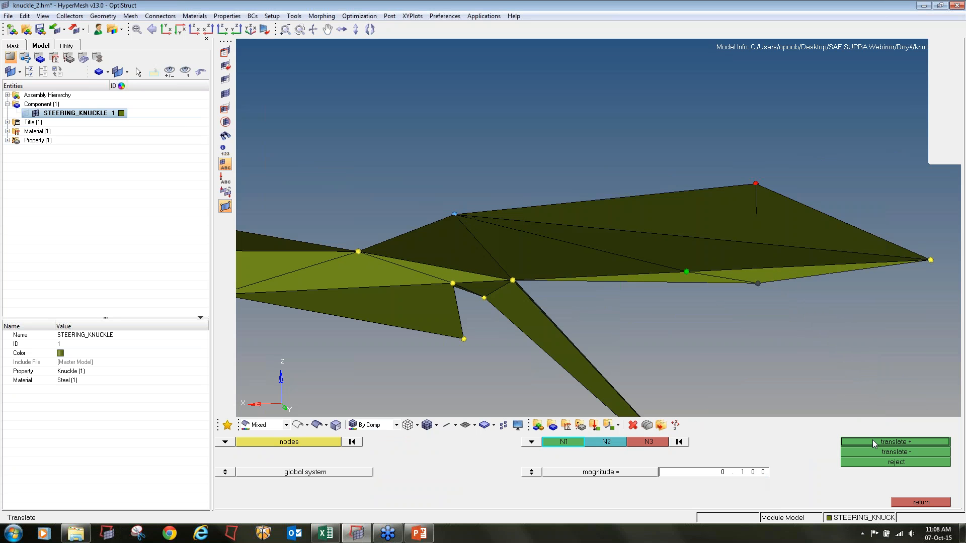
{"action": "left_click", "coordinate": [874, 452]}
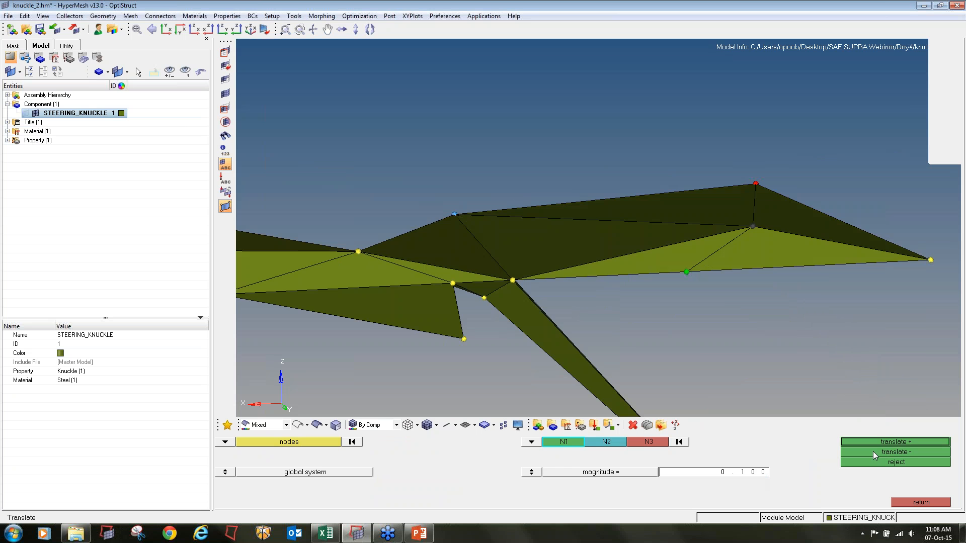
Translate the collapsed node in the middle of the cluster by 0.1 along a direction defined by three surrounding nodes, trying both directions.
{"action": "key", "text": "f"}
{"action": "scroll", "coordinate": [508, 309], "scroll_direction": "down", "scroll_amount": 1}
{"action": "left_click_drag", "start_coordinate": [520, 318], "coordinate": [513, 219], "text": "ctrl"}
{"action": "left_click_drag", "start_coordinate": [563, 370], "coordinate": [484, 294], "text": "ctrl"}
{"action": "scroll", "coordinate": [484, 294], "scroll_direction": "up", "scroll_amount": 6}
{"action": "left_click_drag", "start_coordinate": [484, 338], "coordinate": [448, 316], "text": "ctrl"}
{"action": "left_click", "coordinate": [355, 442]}
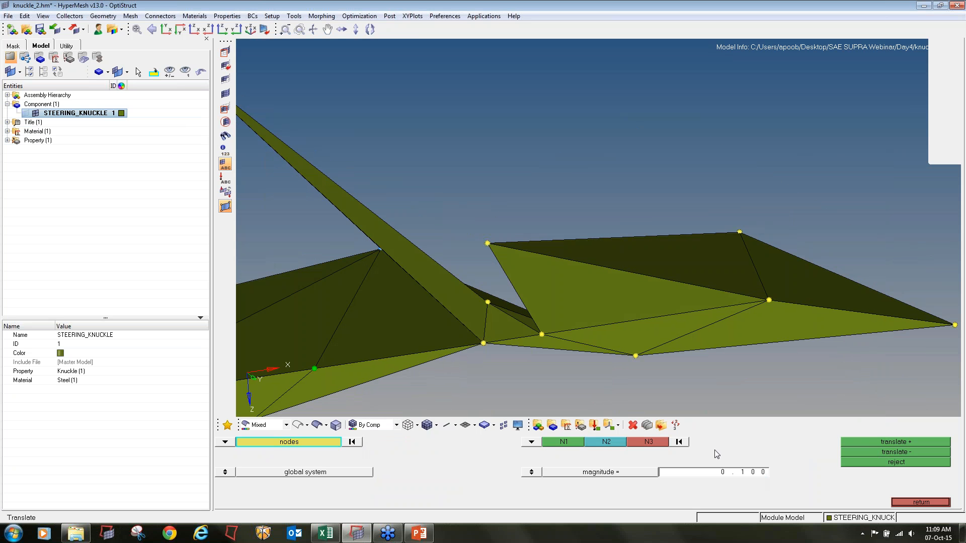
{"action": "left_click", "coordinate": [679, 441]}
{"action": "left_click", "coordinate": [488, 302]}
{"action": "left_click", "coordinate": [484, 343]}
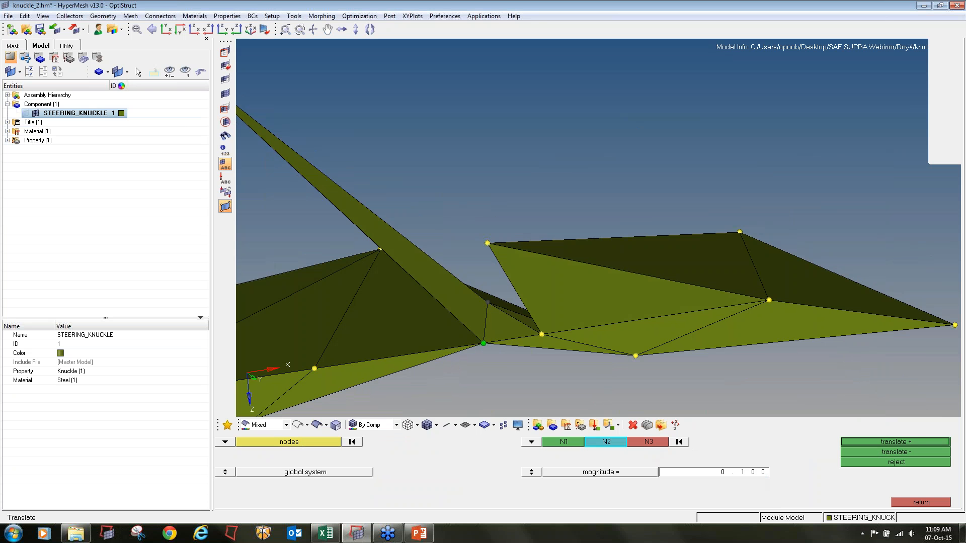
{"action": "scroll", "coordinate": [484, 345], "scroll_direction": "down", "scroll_amount": 2, "text": "ctrl"}
{"action": "left_click_drag", "start_coordinate": [521, 166], "coordinate": [527, 188], "text": "ctrl"}
{"action": "left_click", "coordinate": [494, 207]}
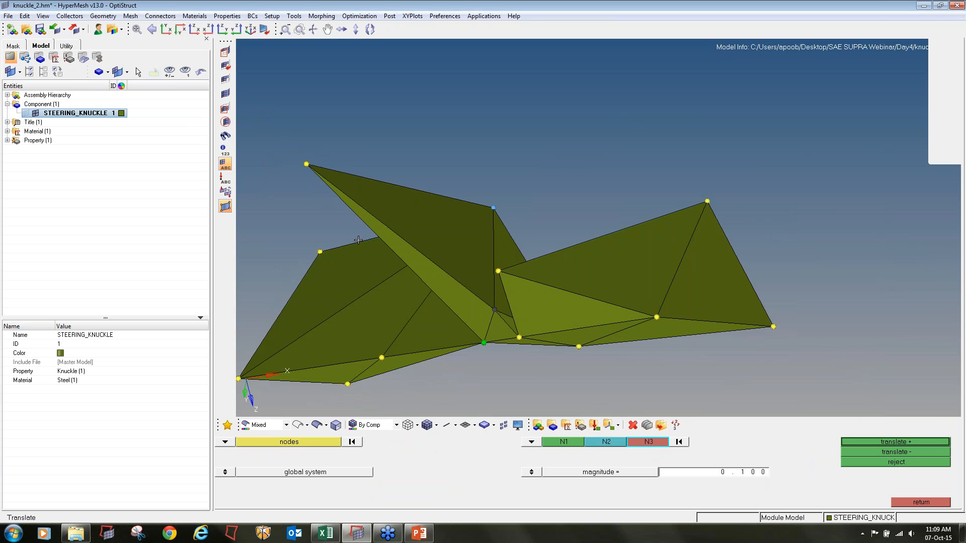
{"action": "left_click", "coordinate": [320, 252]}
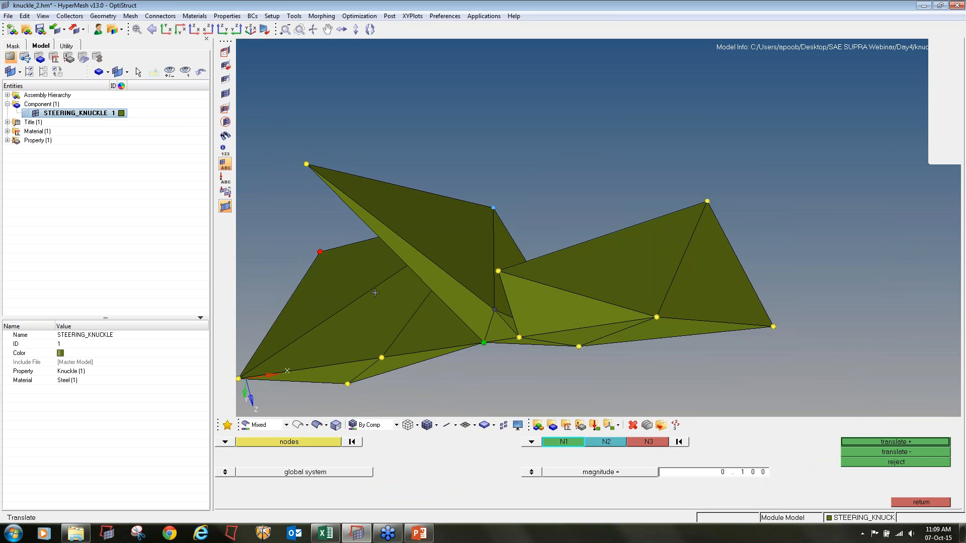
{"action": "left_click", "coordinate": [905, 452]}
{"action": "left_click", "coordinate": [901, 443]}
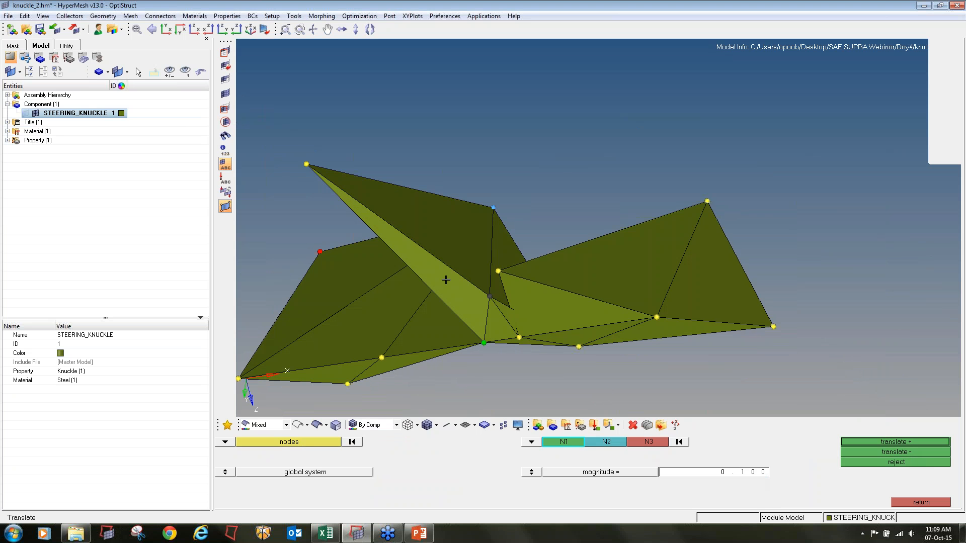
{"action": "left_click_drag", "start_coordinate": [447, 281], "coordinate": [489, 296], "text": "ctrl"}
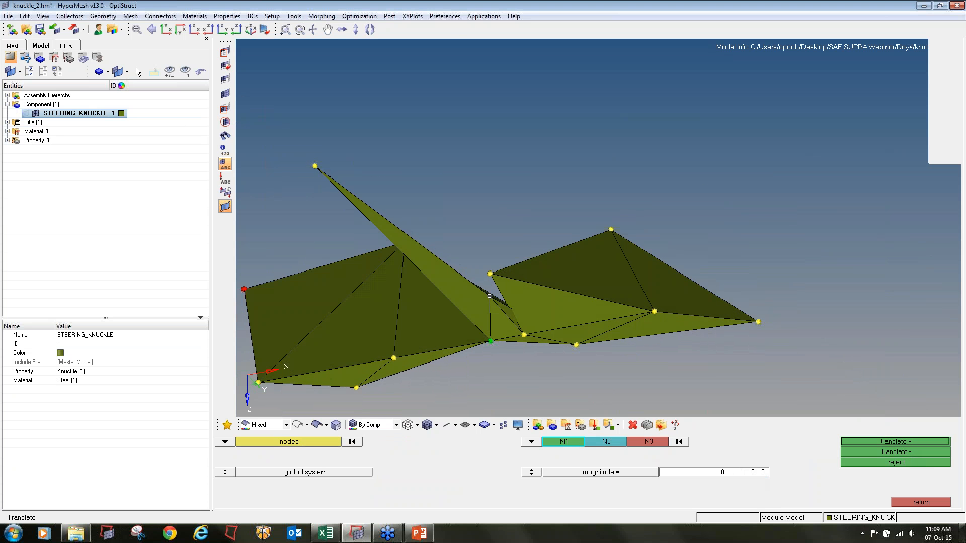
Translate the selected node in the middle of the larger failed cluster by 0.1 in the negative direction and finish the translation.
{"action": "left_click", "coordinate": [865, 451]}
{"action": "left_click_drag", "start_coordinate": [654, 347], "coordinate": [604, 373], "text": "ctrl"}
{"action": "key", "text": "F10"}
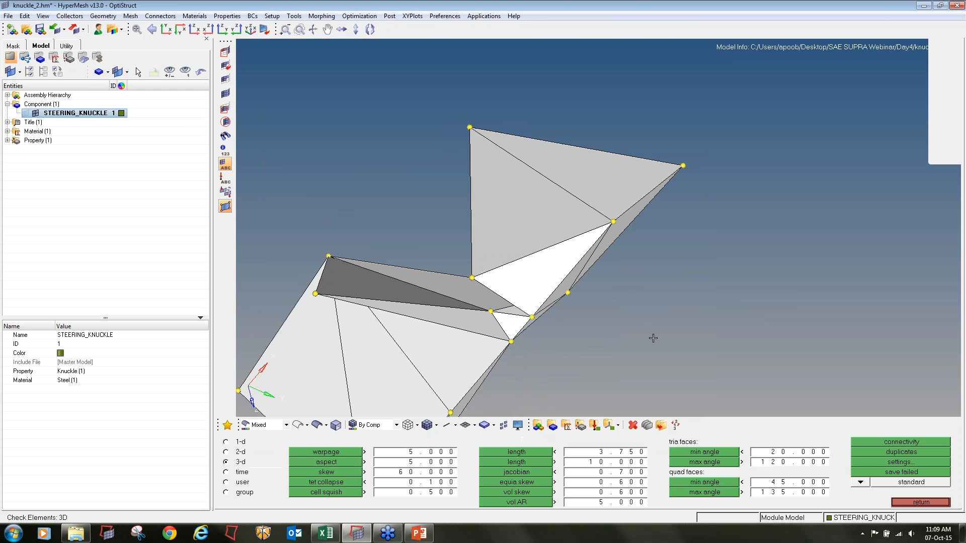
{"action": "key", "text": "Escape"}
{"action": "scroll", "coordinate": [653, 338], "scroll_direction": "down", "scroll_amount": 7, "text": "ctrl"}
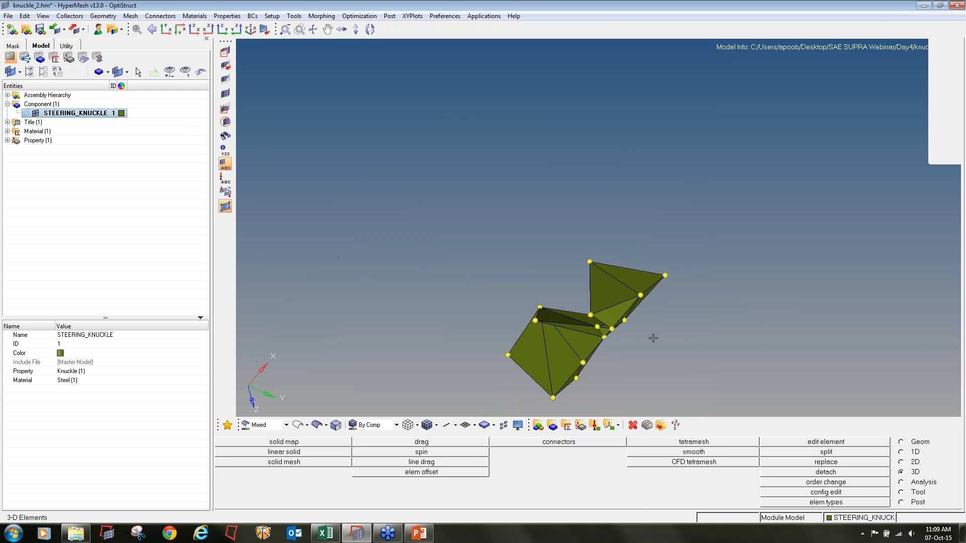
Set the distance between the two close nodes on the thin edge of the next sliver cluster to 0.2.
{"action": "scroll", "coordinate": [653, 338], "scroll_direction": "up", "scroll_amount": 8, "text": "ctrl"}
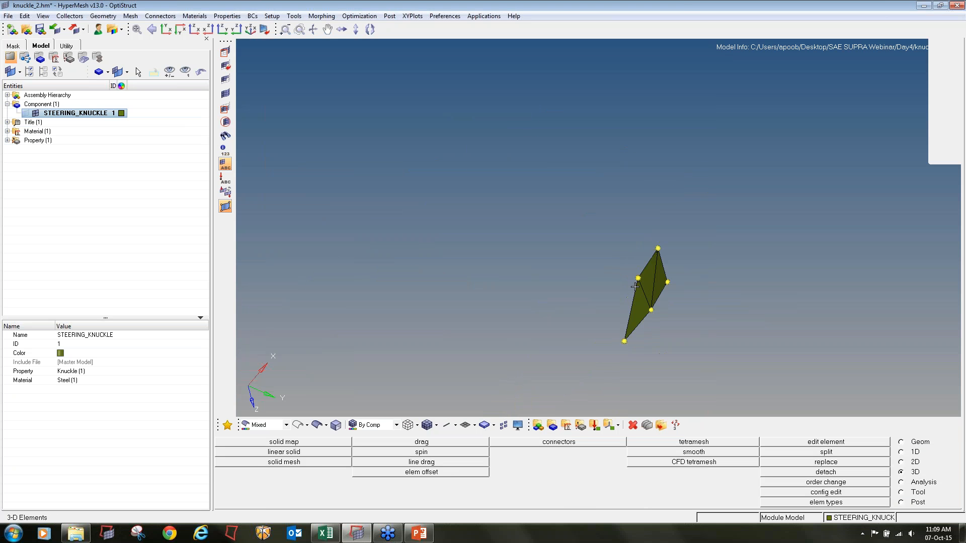
{"action": "mouse_move", "coordinate": [656, 282]}
{"action": "left_mouse_down", "text": "ctrl"}
{"action": "mouse_move", "coordinate": [783, 274]}
{"action": "mouse_move", "coordinate": [665, 281]}
{"action": "left_mouse_up", "text": "ctrl"}
{"action": "scroll", "coordinate": [666, 282], "scroll_direction": "down", "scroll_amount": 8, "text": "ctrl"}
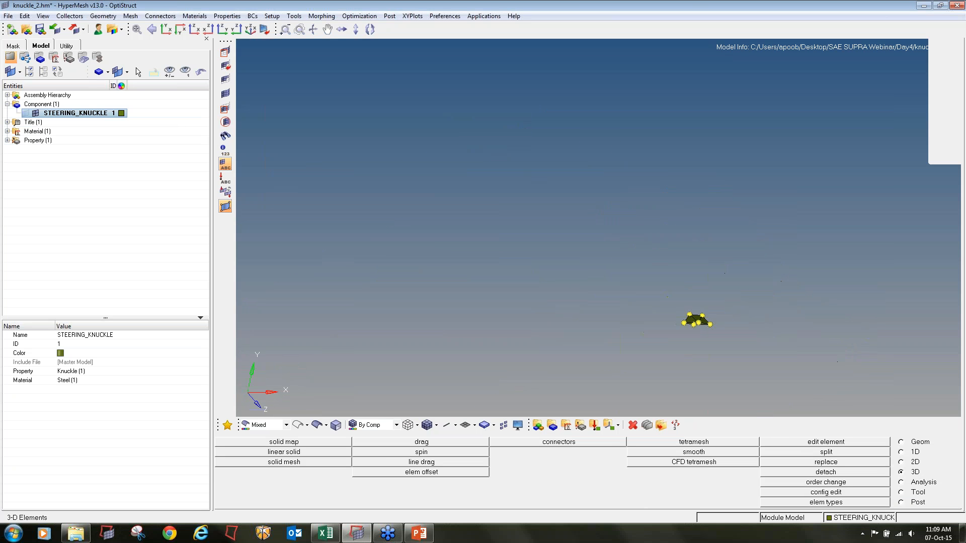
{"action": "scroll", "coordinate": [696, 317], "scroll_direction": "down", "scroll_amount": 3, "text": "ctrl"}
{"action": "scroll", "coordinate": [700, 164], "scroll_direction": "up", "scroll_amount": 9, "text": "ctrl"}
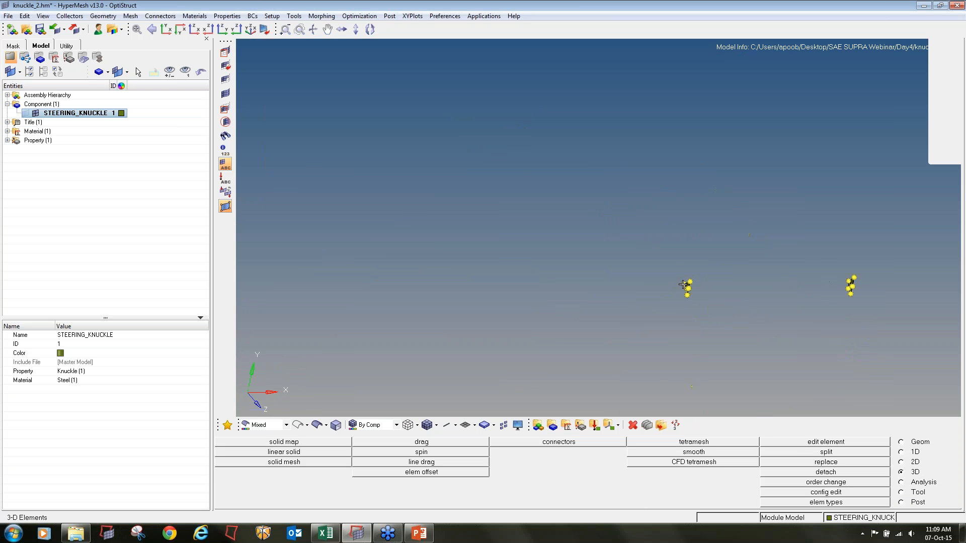
{"action": "left_click_drag", "start_coordinate": [709, 250], "coordinate": [669, 297], "text": "ctrl"}
{"action": "scroll", "coordinate": [719, 311], "scroll_direction": "up", "scroll_amount": 6, "text": "ctrl"}
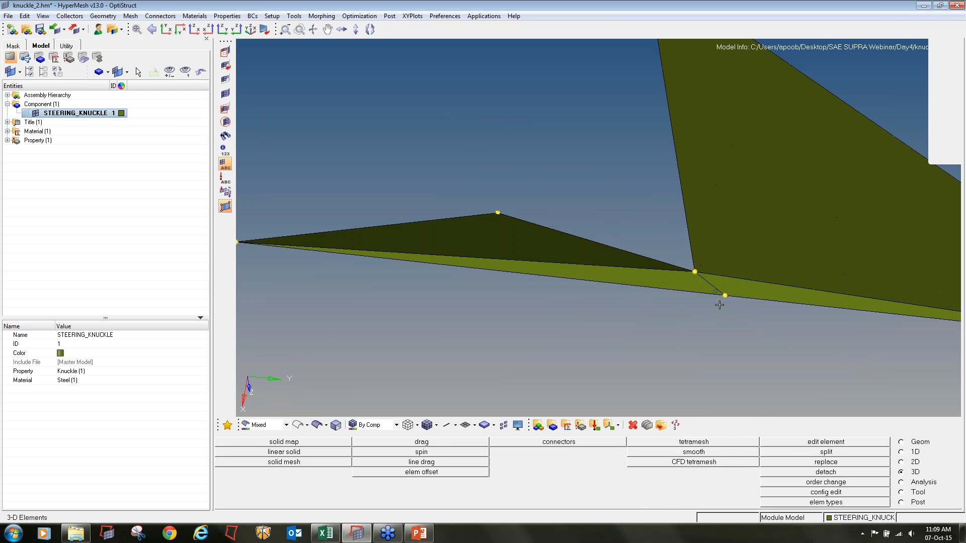
{"action": "key", "text": "F4"}
{"action": "left_click", "coordinate": [725, 297]}
{"action": "left_click", "coordinate": [695, 272]}
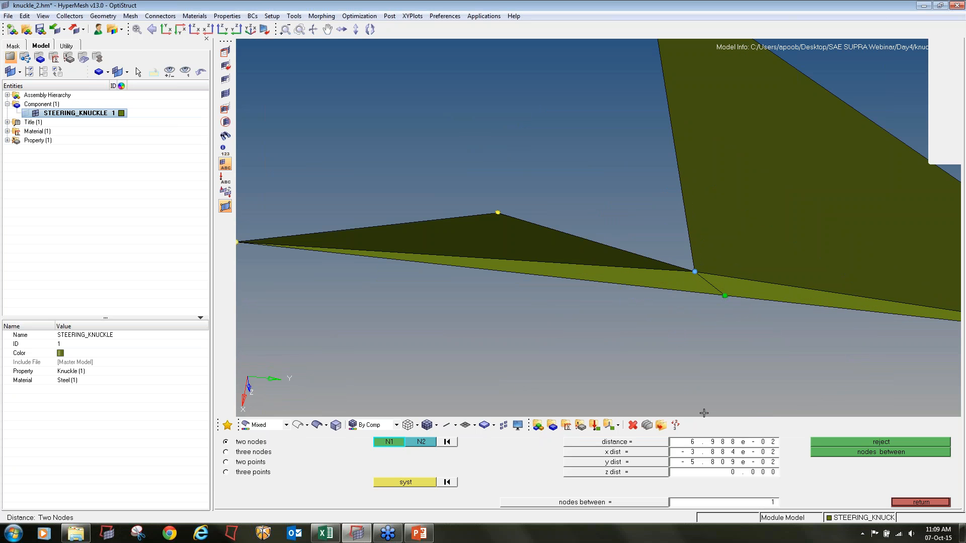
{"action": "left_click", "coordinate": [719, 442]}
{"action": "type", "text": "0.2"}
{"action": "key", "text": "Return"}
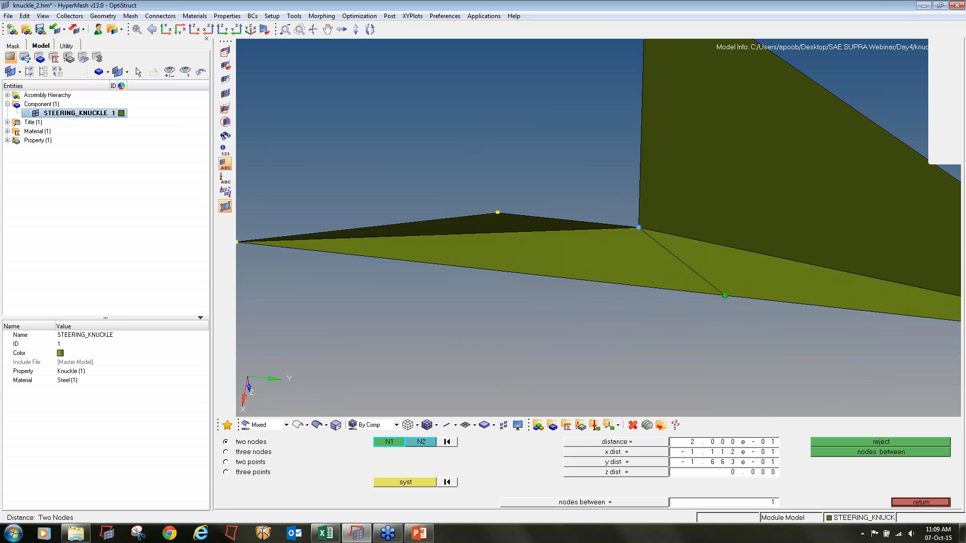
Set the distance between the two close nodes at the lower middle of the remaining flat cluster to 0.2.
{"action": "scroll", "coordinate": [677, 215], "scroll_direction": "down", "scroll_amount": 8, "text": "ctrl"}
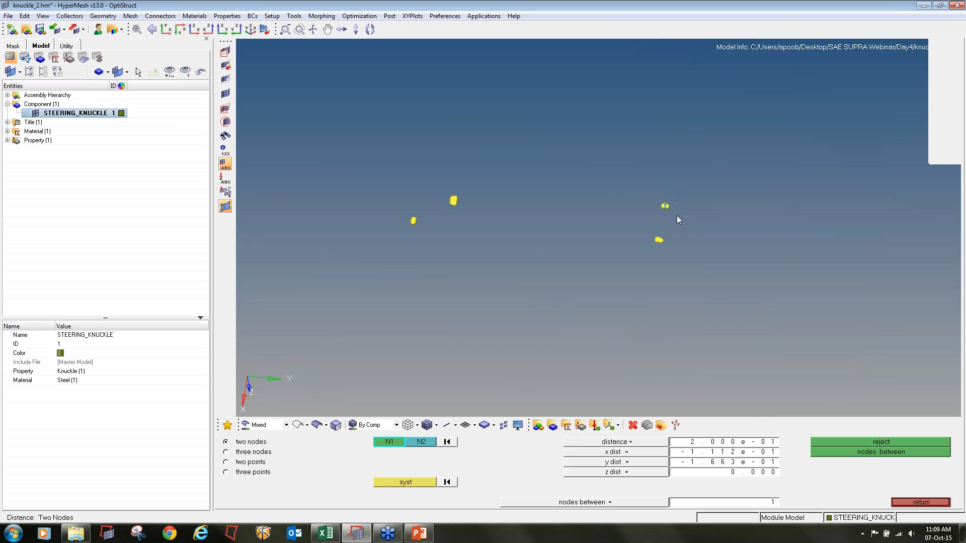
{"action": "scroll", "coordinate": [675, 221], "scroll_direction": "up", "scroll_amount": 8, "text": "ctrl"}
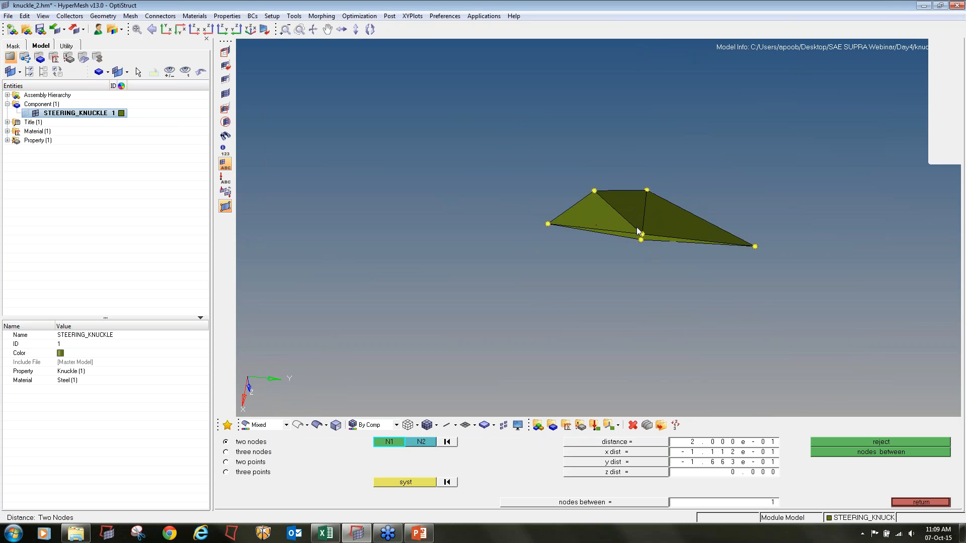
{"action": "scroll", "coordinate": [640, 235], "scroll_direction": "up", "scroll_amount": 6, "text": "ctrl"}
{"action": "left_click", "coordinate": [655, 273]}
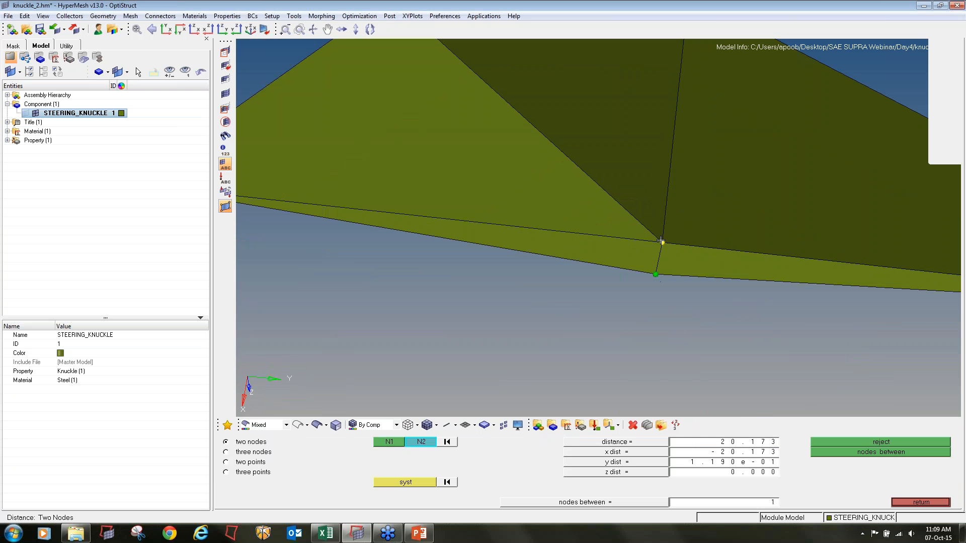
{"action": "left_click", "coordinate": [661, 242]}
{"action": "left_click", "coordinate": [722, 442]}
{"action": "type", "text": "0.2"}
{"action": "key", "text": "Return"}
{"action": "key", "text": "Escape"}
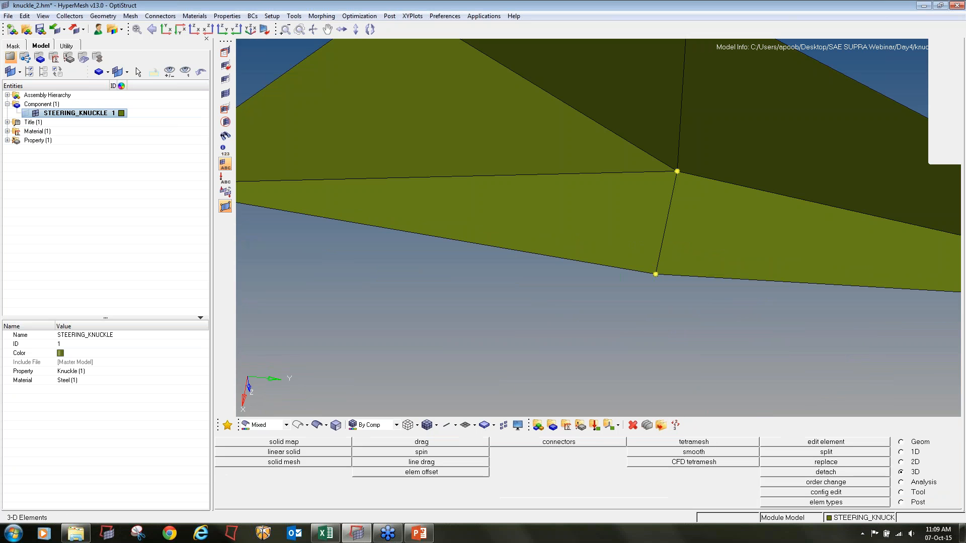
Unmask the whole knuckle mesh and clear all temporary nodes.
{"action": "left_click", "coordinate": [225, 93]}
{"action": "key", "text": "f"}
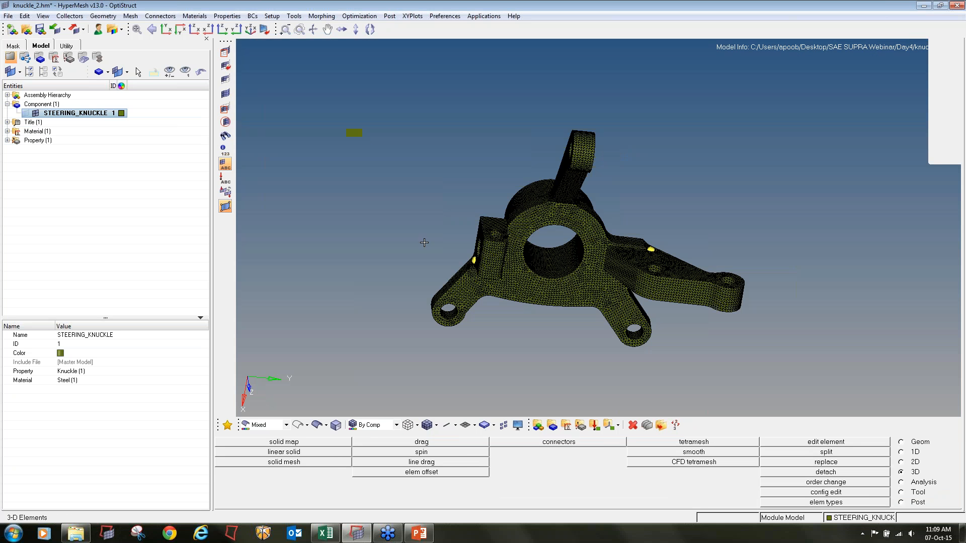
{"action": "key", "text": "shift+F2"}
{"action": "left_click", "coordinate": [891, 472]}
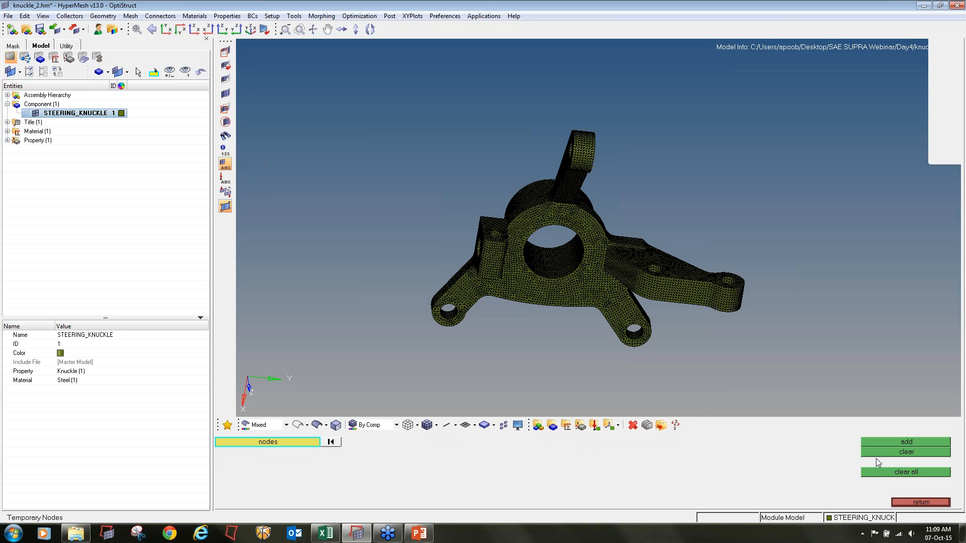
{"action": "left_click", "coordinate": [909, 502]}
Check the 3D elements for tet collapse with a limit of 0.1 and save the failed ones.
{"action": "key", "text": "F10"}
{"action": "left_click", "coordinate": [302, 481]}
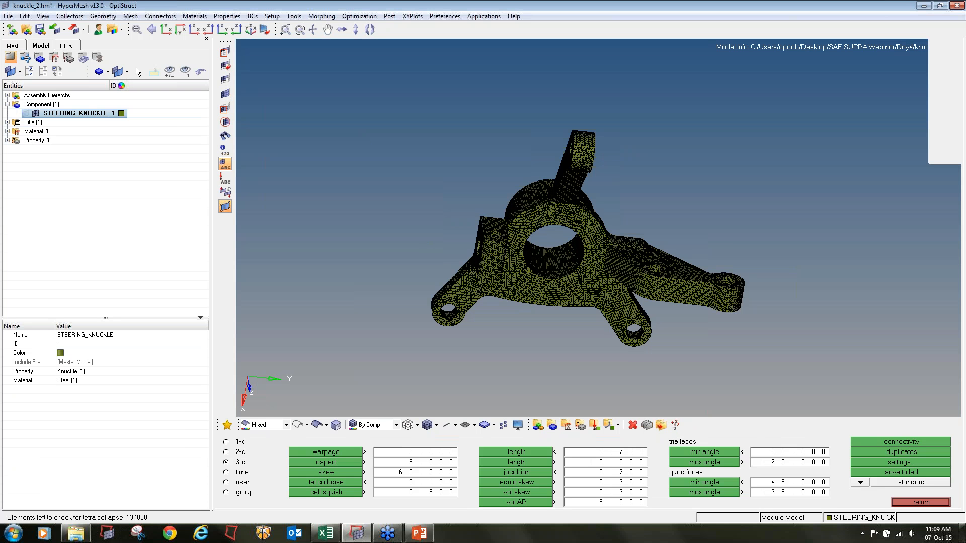
{"action": "left_click", "coordinate": [325, 481]}
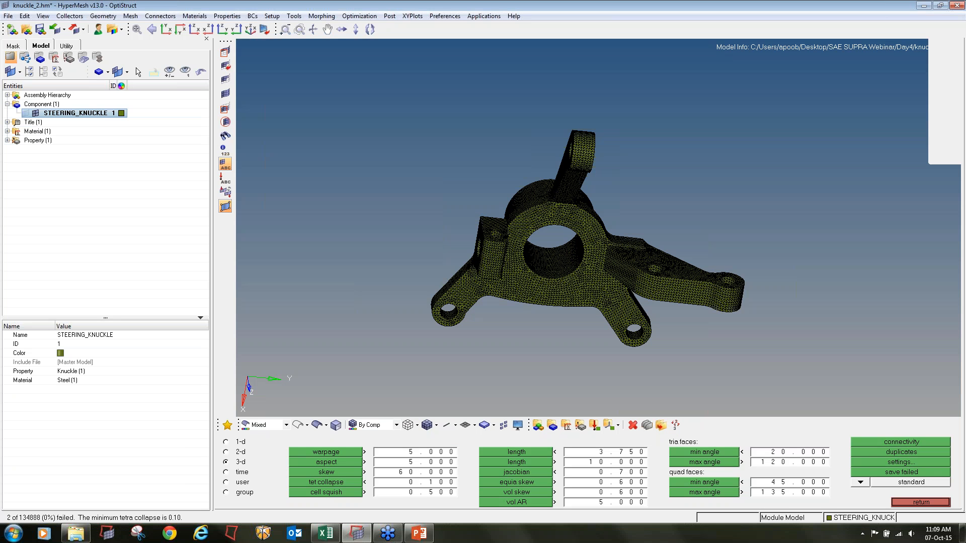
{"action": "left_click", "coordinate": [867, 473]}
Retrieve the saved failed elements, leaving only them displayed, and add temporary nodes at their corners.
{"action": "key", "text": "F5"}
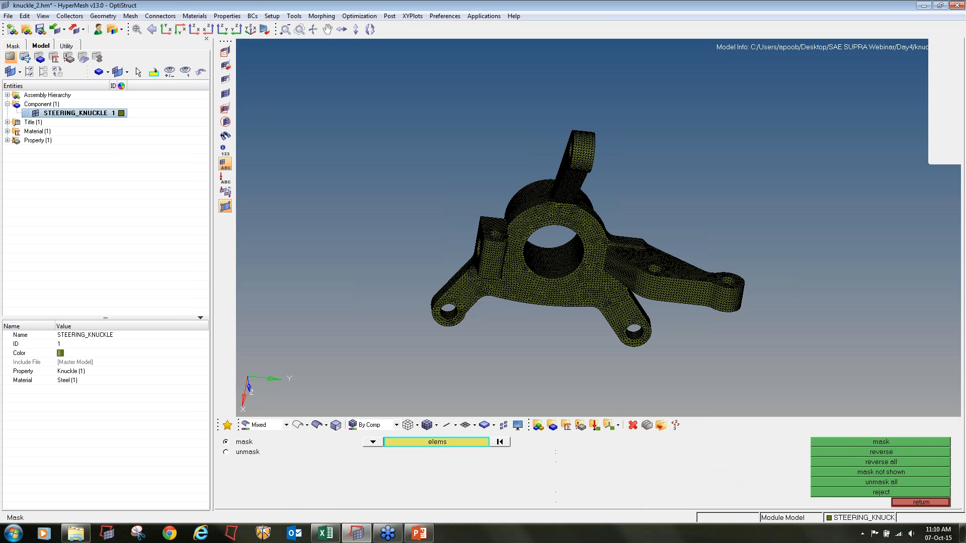
{"action": "left_click", "coordinate": [453, 442]}
{"action": "left_click", "coordinate": [411, 462]}
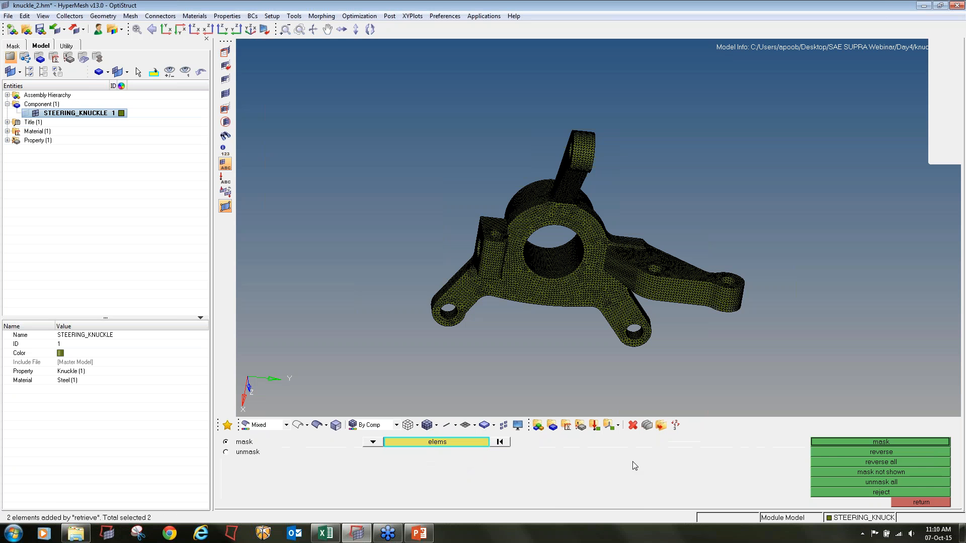
{"action": "left_click", "coordinate": [845, 441]}
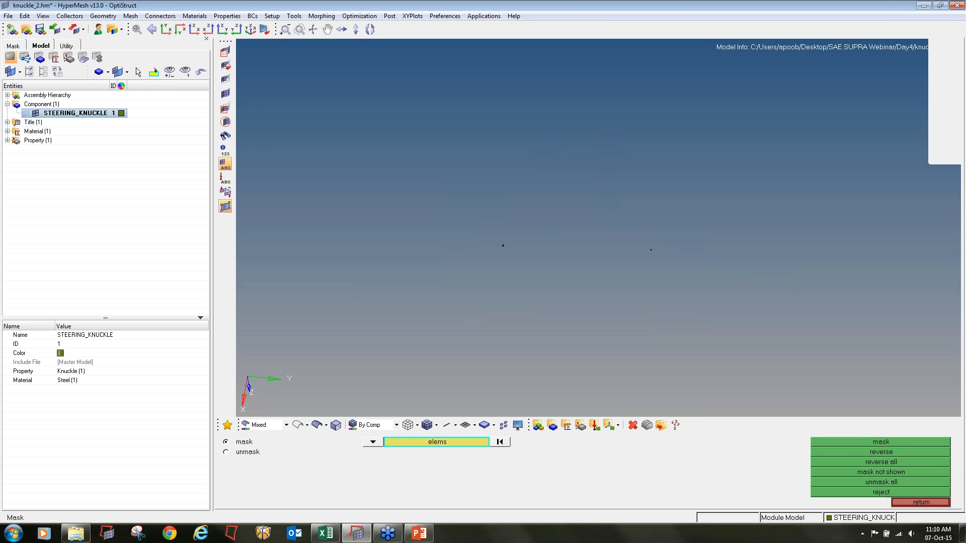
{"action": "key", "text": "shift+F2"}
{"action": "left_click_drag", "start_coordinate": [803, 350], "coordinate": [357, 161], "text": "shift"}
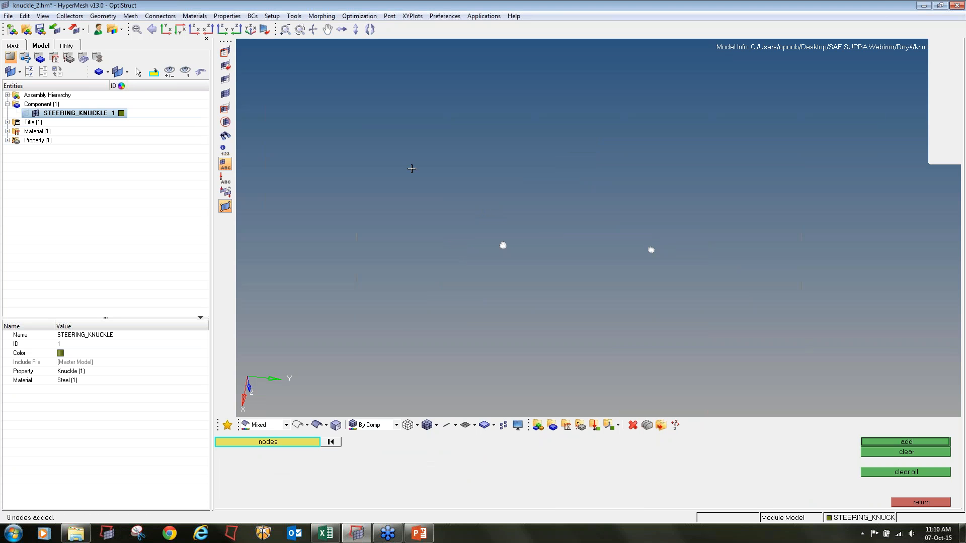
{"action": "middle_click", "coordinate": [490, 223]}
Translate the collapsed node of the first failed tetra by 0.1 in the positive direction defined by its other three nodes.
{"action": "scroll", "coordinate": [505, 246], "scroll_direction": "up", "scroll_amount": 10}
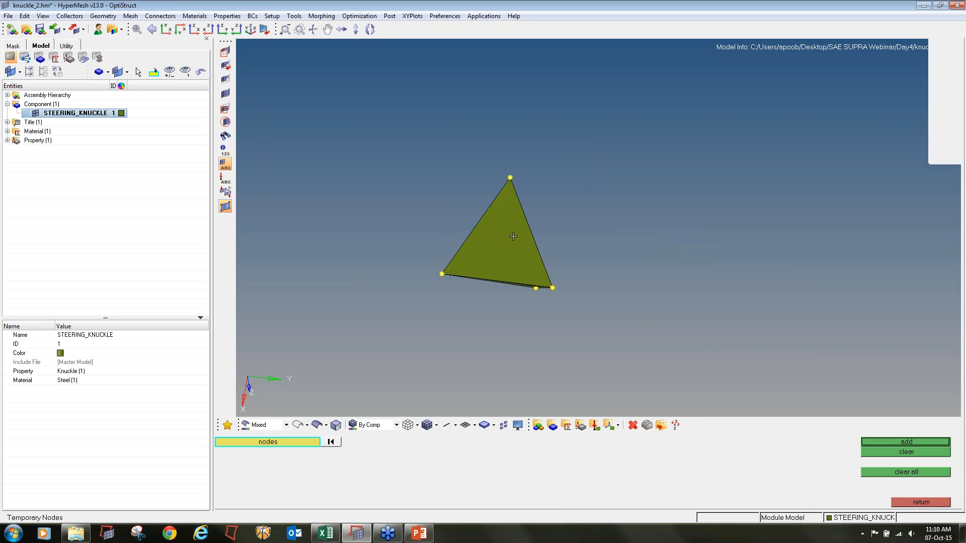
{"action": "left_click_drag", "start_coordinate": [597, 227], "coordinate": [536, 289], "text": "ctrl"}
{"action": "scroll", "coordinate": [538, 290], "scroll_direction": "up", "scroll_amount": 4}
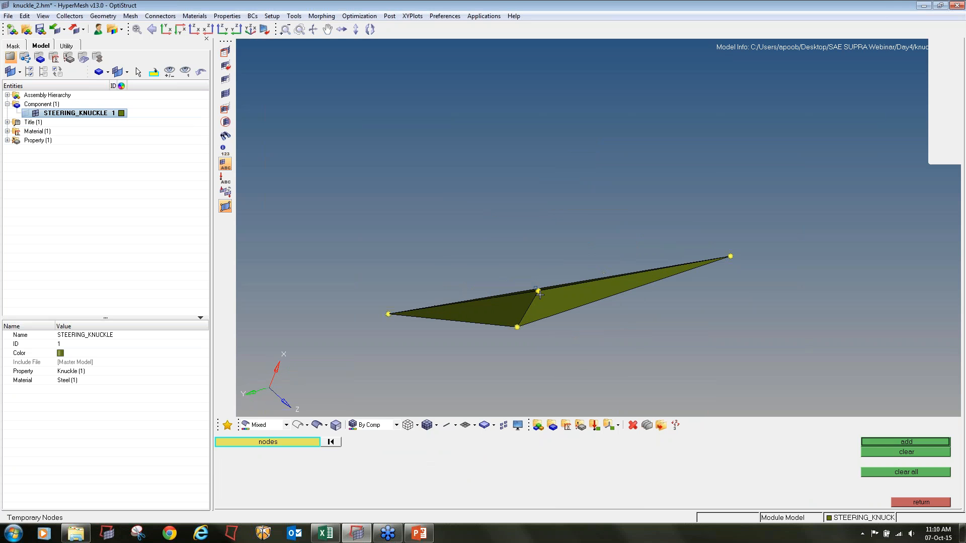
{"action": "key", "text": "shift+F4"}
{"action": "left_click", "coordinate": [539, 291]}
{"action": "left_click", "coordinate": [563, 442]}
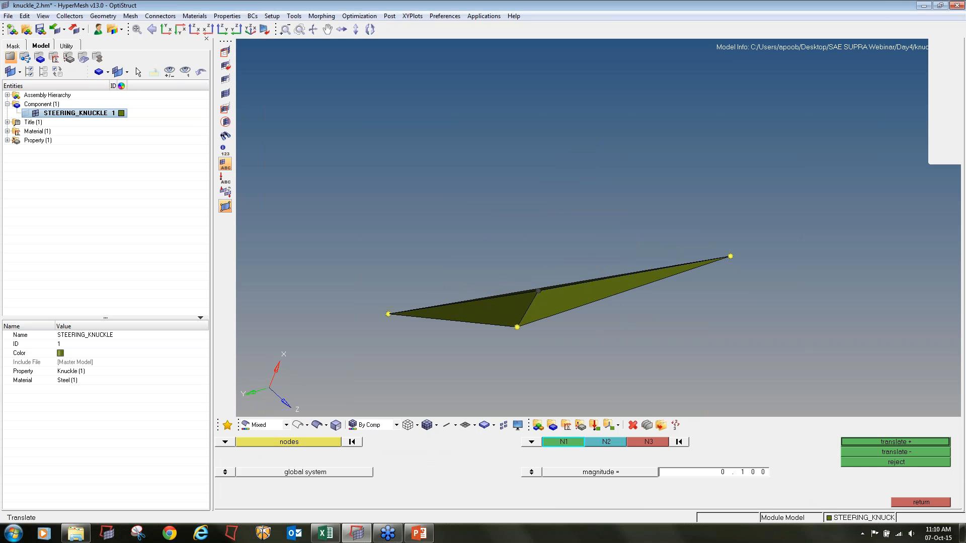
{"action": "left_click", "coordinate": [389, 314]}
{"action": "left_click", "coordinate": [509, 328]}
{"action": "left_click", "coordinate": [728, 257]}
{"action": "left_click", "coordinate": [879, 443]}
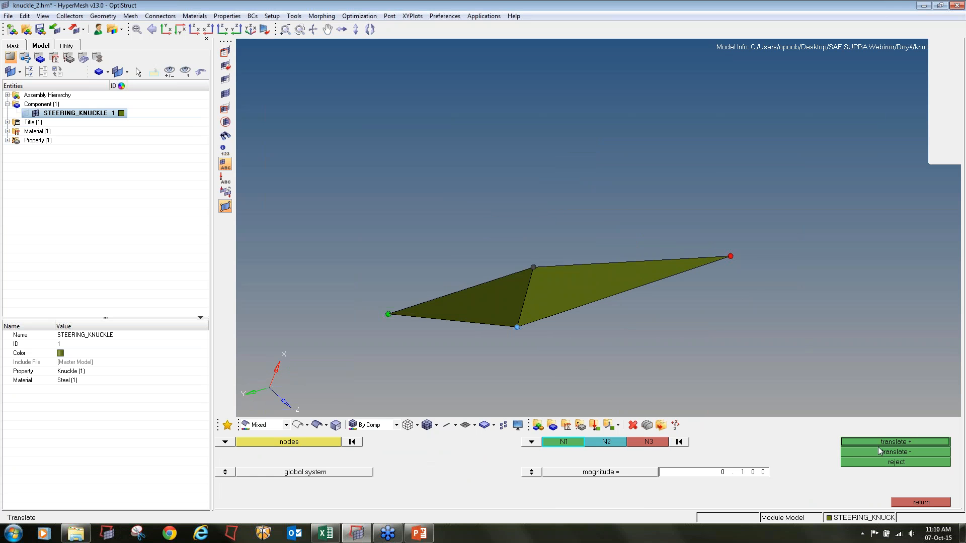
{"action": "key", "text": "Escape"}
Translate the collapsed node of the second failed tetra by 0.1 in the positive direction defined by its other three nodes.
{"action": "scroll", "coordinate": [565, 264], "scroll_direction": "down", "scroll_amount": 8, "text": "ctrl"}
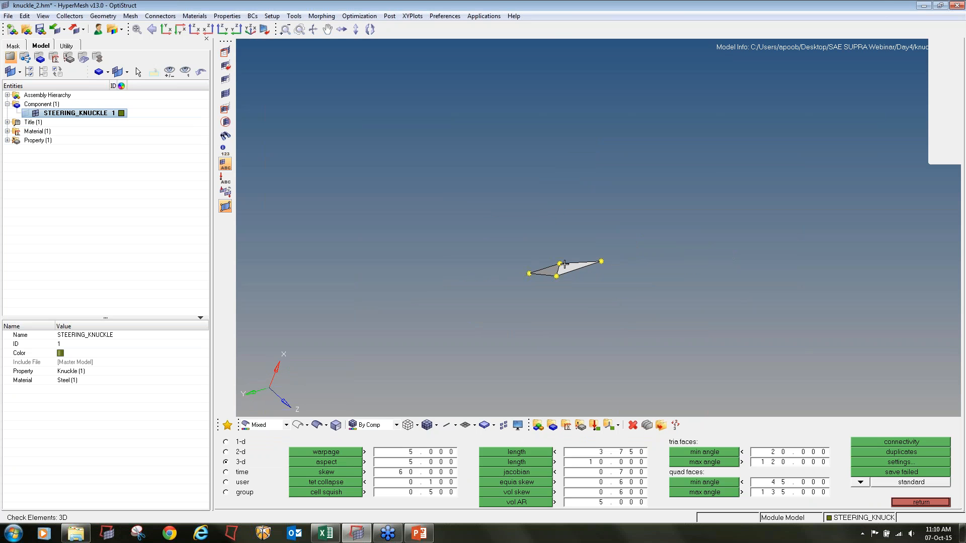
{"action": "scroll", "coordinate": [560, 270], "scroll_direction": "up", "scroll_amount": 5, "text": "ctrl"}
{"action": "scroll", "coordinate": [560, 272], "scroll_direction": "down", "scroll_amount": 2, "text": "ctrl"}
{"action": "scroll", "coordinate": [489, 295], "scroll_direction": "up", "scroll_amount": 8, "text": "ctrl"}
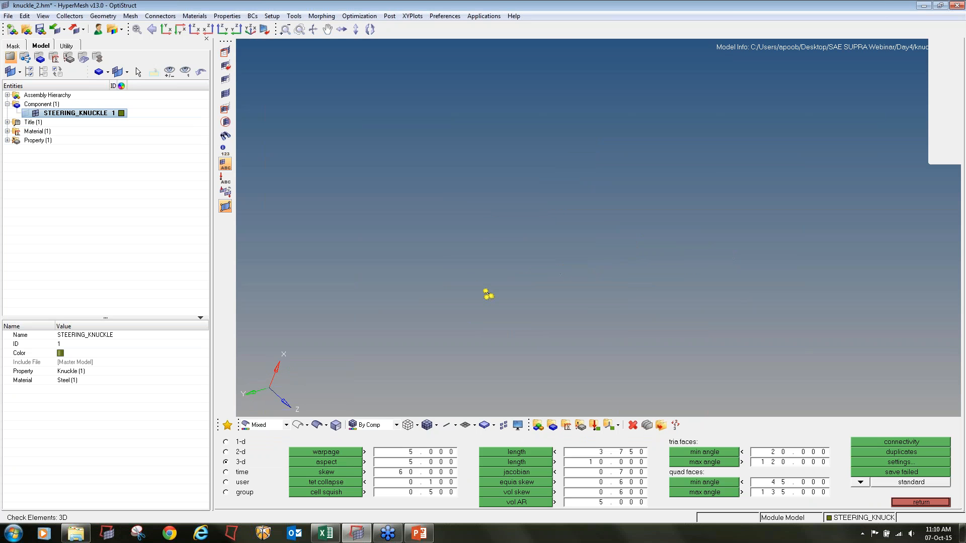
{"action": "scroll", "coordinate": [481, 281], "scroll_direction": "up", "scroll_amount": 5, "text": "ctrl"}
{"action": "left_click_drag", "start_coordinate": [597, 228], "coordinate": [667, 290], "text": "ctrl"}
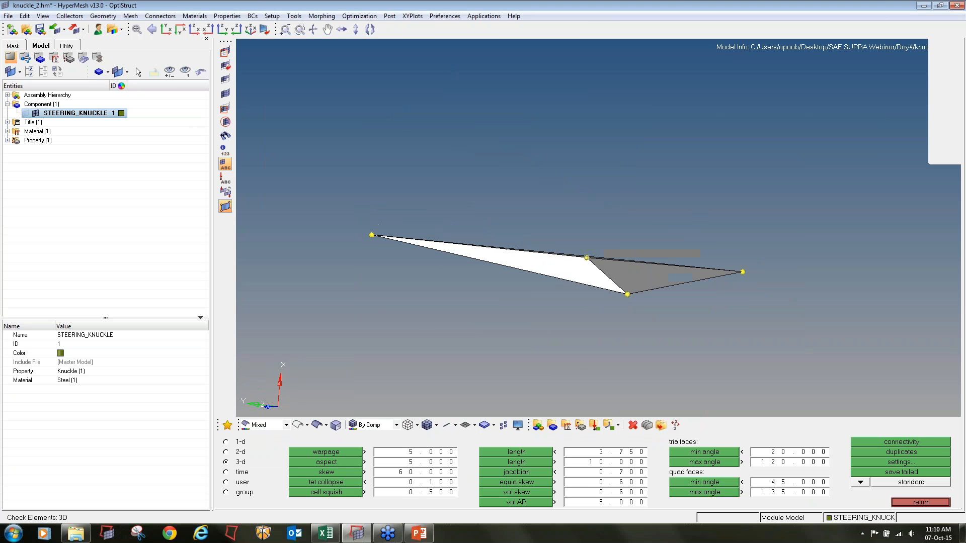
{"action": "key", "text": "shift+F4"}
{"action": "left_click", "coordinate": [587, 257]}
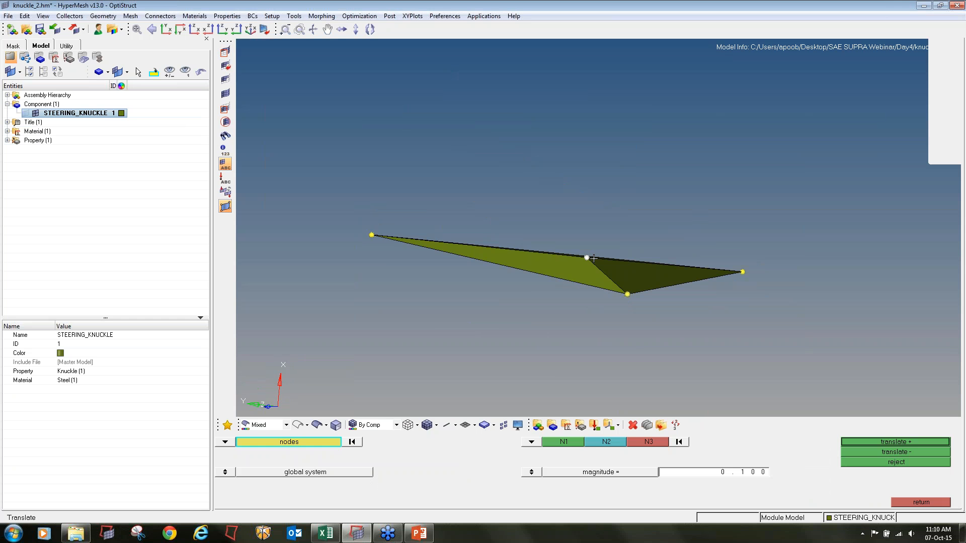
{"action": "left_click", "coordinate": [570, 448]}
{"action": "left_click", "coordinate": [371, 235]}
{"action": "left_click", "coordinate": [627, 294]}
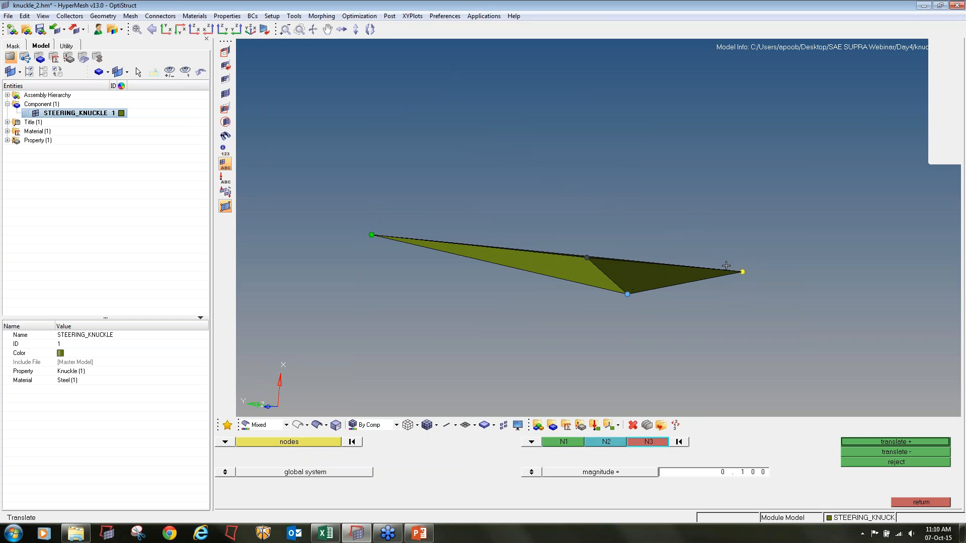
{"action": "left_click", "coordinate": [743, 271]}
{"action": "left_click", "coordinate": [868, 442]}
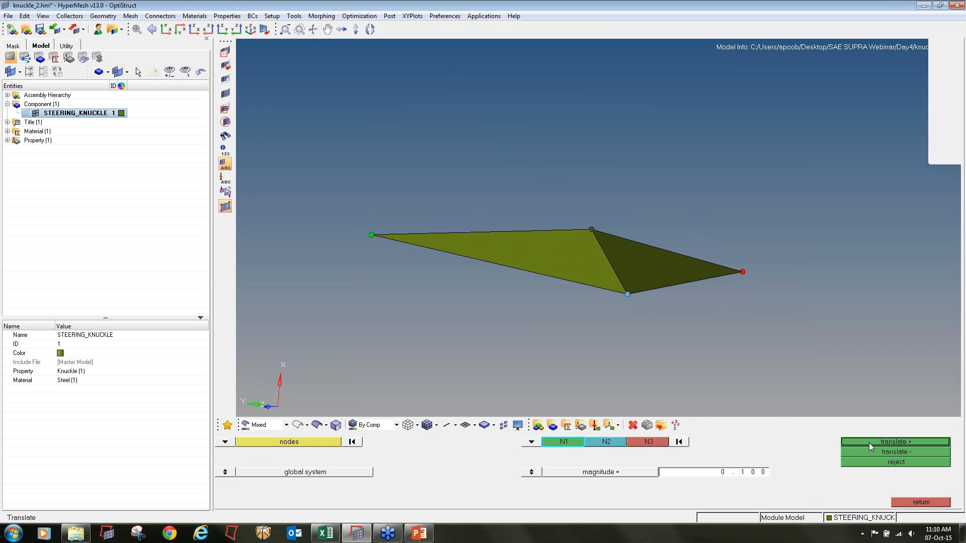
{"action": "key", "text": "Escape"}
Display the full knuckle mesh again and remove all temporary nodes from it.
{"action": "key", "text": "f"}
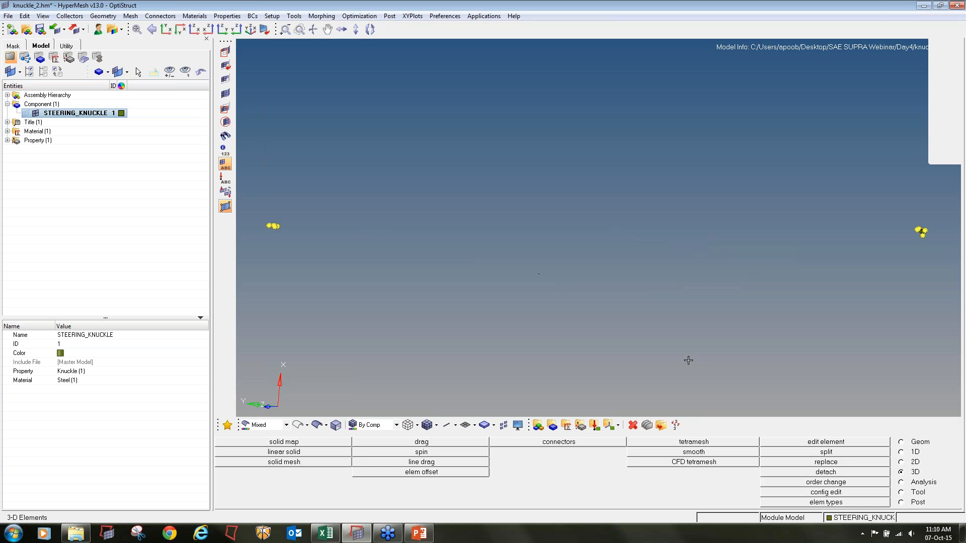
{"action": "left_click", "coordinate": [225, 93]}
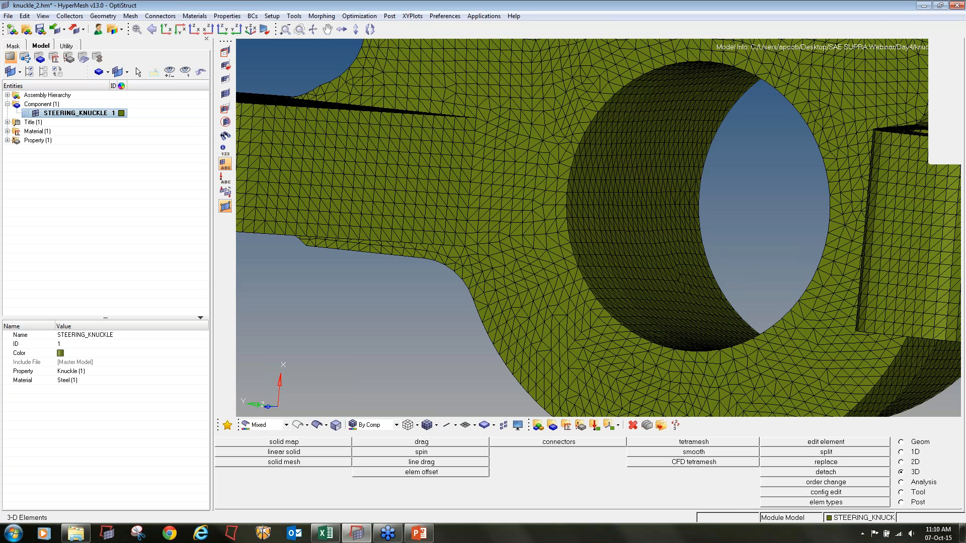
{"action": "key", "text": "f"}
{"action": "scroll", "coordinate": [338, 301], "scroll_direction": "down", "scroll_amount": 5, "text": "ctrl"}
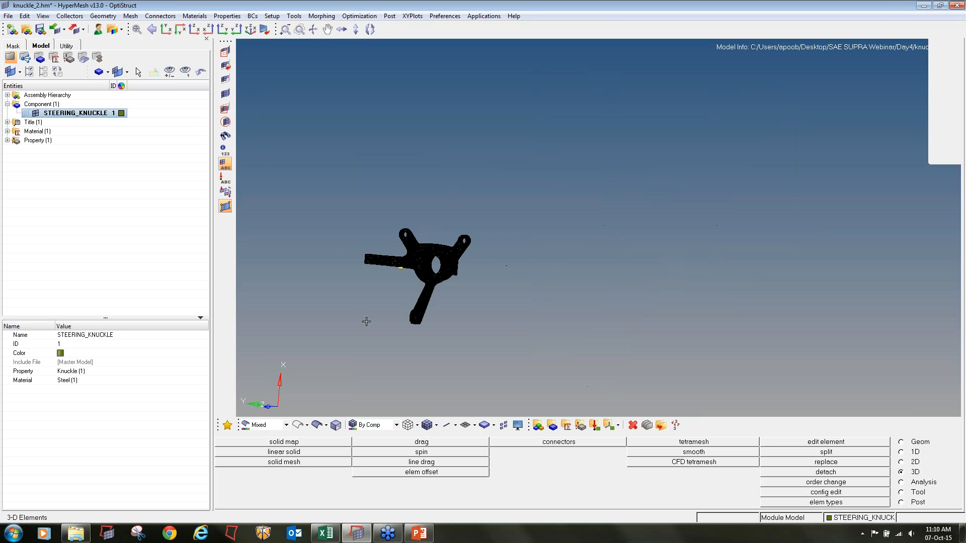
{"action": "right_click_drag", "start_coordinate": [367, 322], "coordinate": [487, 296], "text": "ctrl"}
{"action": "key", "text": "shift+F2"}
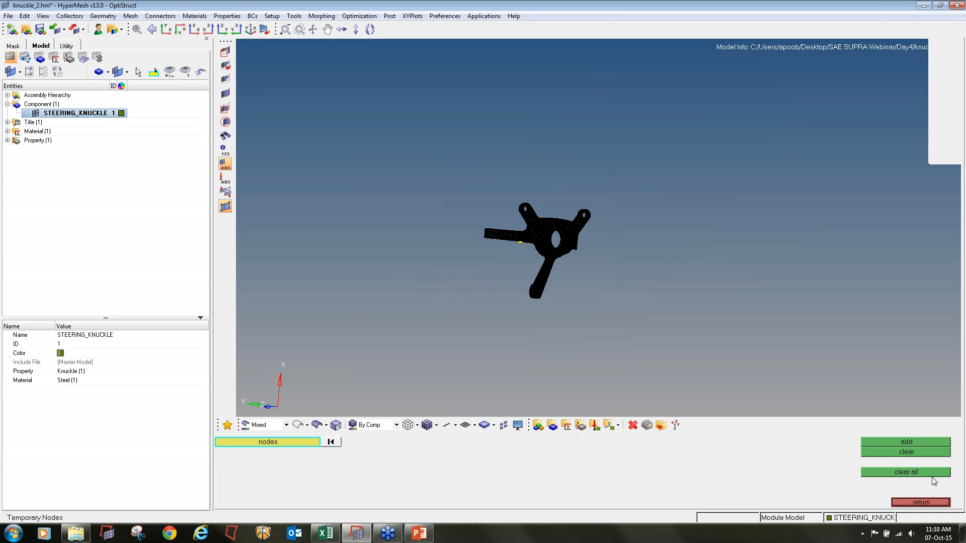
{"action": "left_click", "coordinate": [921, 470]}
{"action": "key", "text": "Escape"}
Check the 3D knuckle elements for tet collapse below 0.1 and save the failed elements.
{"action": "key", "text": "F10"}
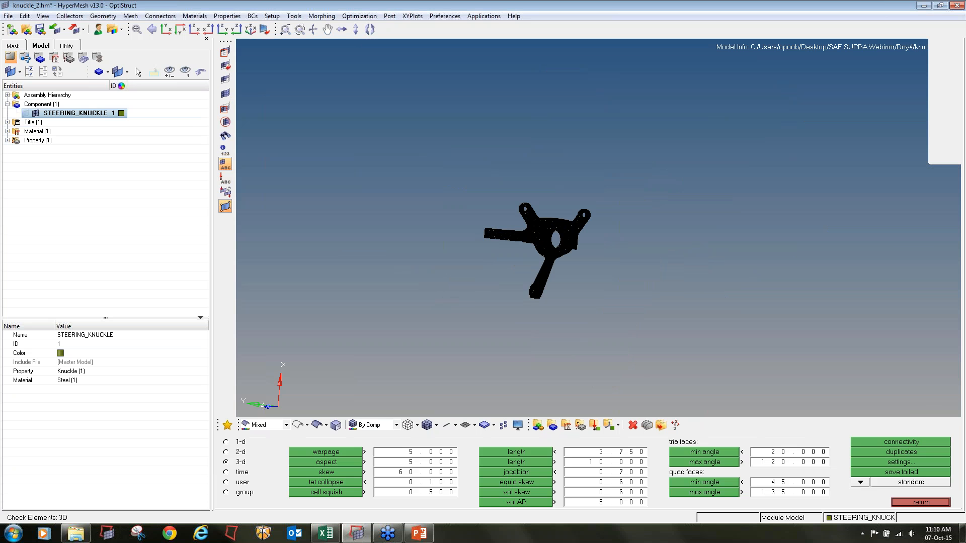
{"action": "left_click", "coordinate": [327, 482]}
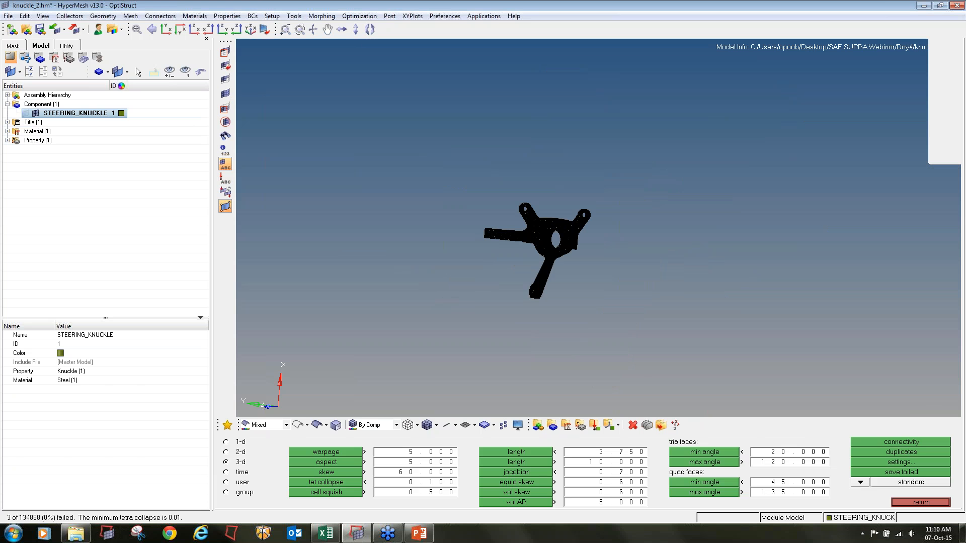
{"action": "left_click", "coordinate": [326, 482]}
{"action": "left_click", "coordinate": [865, 471]}
Retrieve the saved failed elements for masking and reverse the mask so only they stay displayed.
{"action": "left_click", "coordinate": [225, 51]}
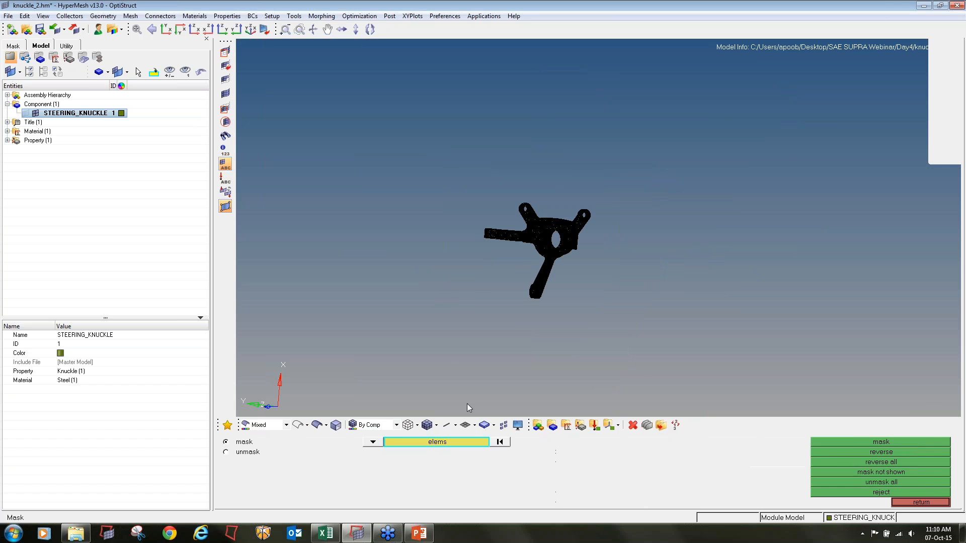
{"action": "left_click", "coordinate": [439, 442]}
{"action": "left_click", "coordinate": [438, 463]}
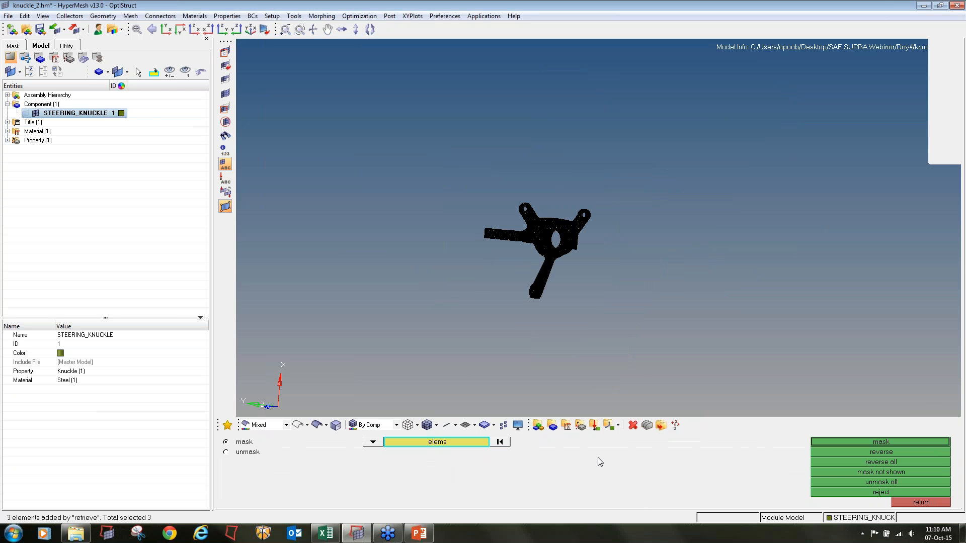
{"action": "left_click", "coordinate": [816, 442]}
{"action": "left_click", "coordinate": [830, 452]}
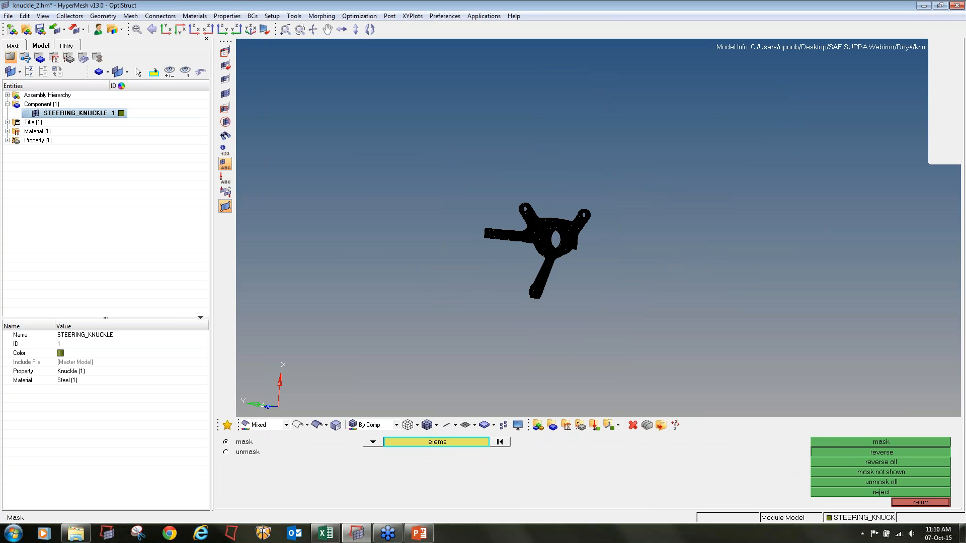
Add temporary nodes at all corners of the displayed failed tetras.
{"action": "key", "text": "shift+F2"}
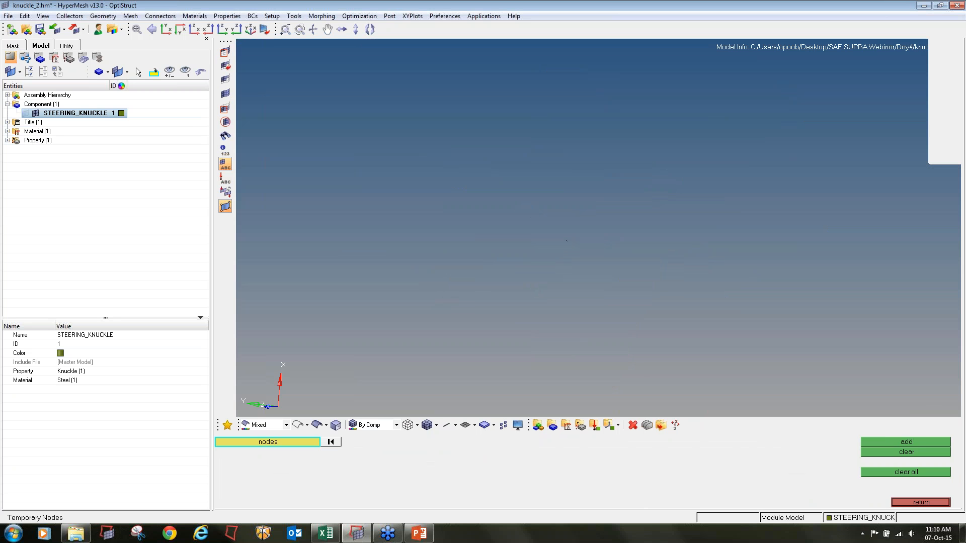
{"action": "left_click_drag", "start_coordinate": [749, 368], "coordinate": [362, 82], "text": "shift"}
{"action": "scroll", "coordinate": [573, 241], "scroll_direction": "up", "scroll_amount": 3, "text": "ctrl"}
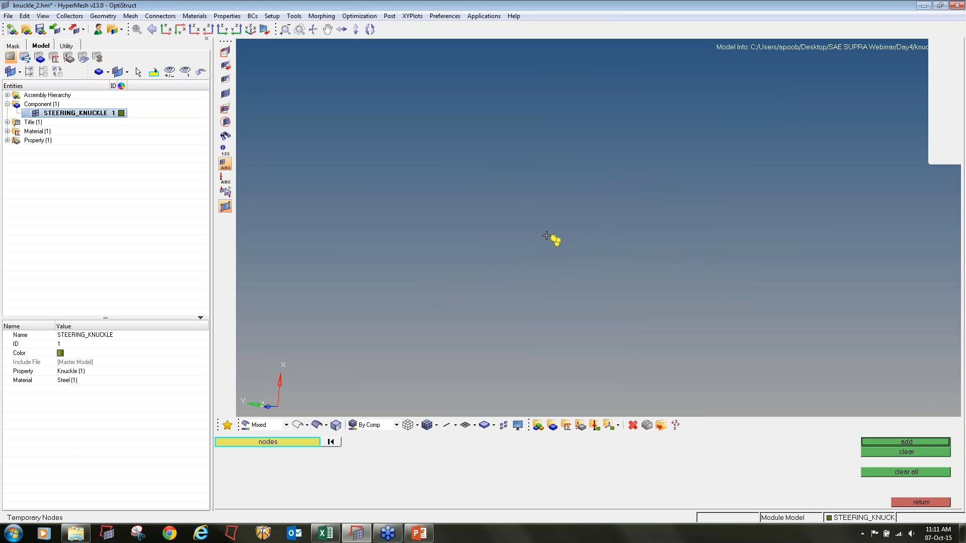
Examine where the failed tetras lie relative to the knuckle geometry around the hole, showing and then hiding the component geometry.
{"action": "scroll", "coordinate": [546, 236], "scroll_direction": "up", "scroll_amount": 4, "text": "ctrl"}
{"action": "scroll", "coordinate": [612, 262], "scroll_direction": "up", "scroll_amount": 4, "text": "ctrl"}
{"action": "scroll", "coordinate": [529, 230], "scroll_direction": "up", "scroll_amount": 3, "text": "ctrl"}
{"action": "left_click_drag", "start_coordinate": [530, 207], "coordinate": [572, 154], "text": "ctrl"}
{"action": "scroll", "coordinate": [536, 193], "scroll_direction": "up", "scroll_amount": 6, "text": "ctrl"}
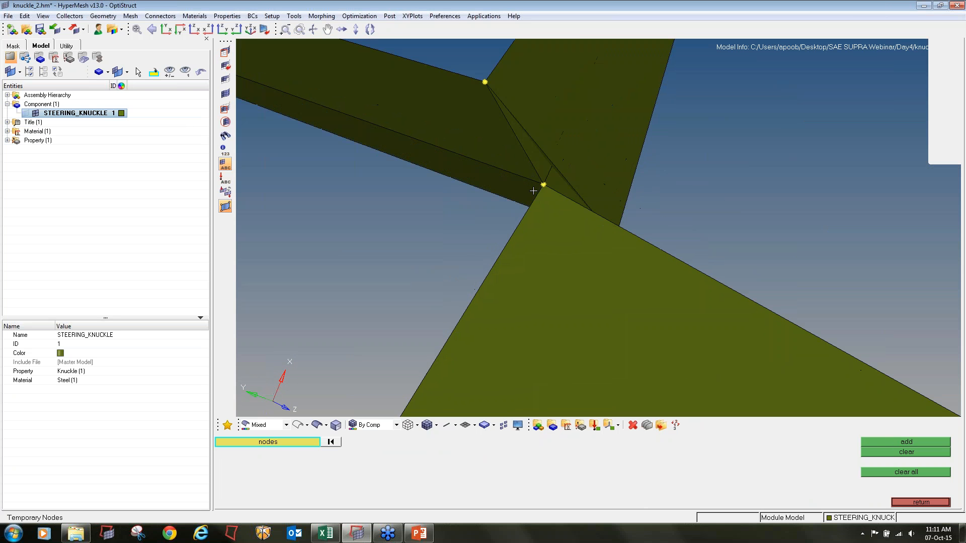
{"action": "scroll", "coordinate": [534, 191], "scroll_direction": "down", "scroll_amount": 2, "text": "ctrl"}
{"action": "left_click_drag", "start_coordinate": [533, 190], "coordinate": [472, 212], "text": "ctrl"}
{"action": "scroll", "coordinate": [472, 212], "scroll_direction": "down", "scroll_amount": 5, "text": "ctrl"}
{"action": "left_click_drag", "start_coordinate": [508, 243], "coordinate": [469, 212], "text": "ctrl"}
{"action": "scroll", "coordinate": [469, 211], "scroll_direction": "up", "scroll_amount": 5, "text": "ctrl"}
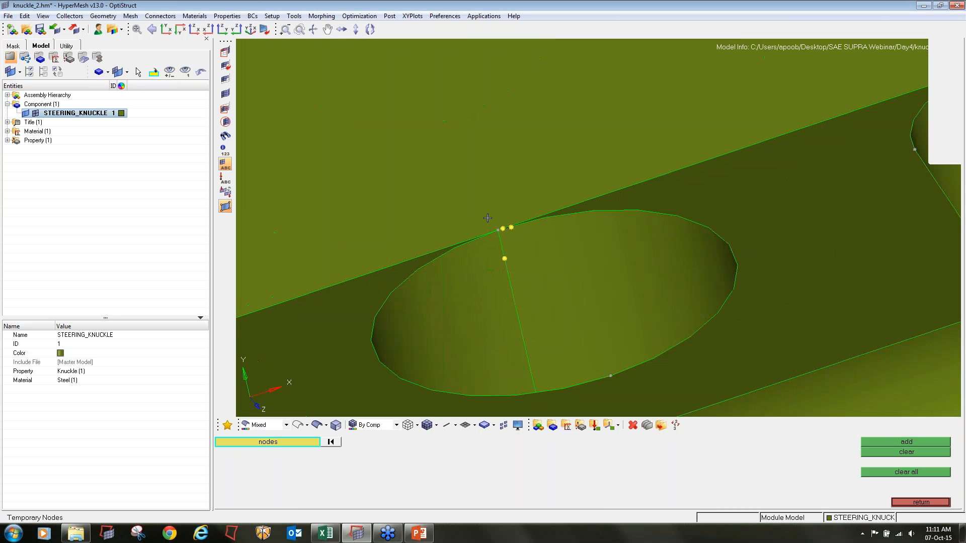
{"action": "mouse_move", "coordinate": [535, 241]}
{"action": "left_mouse_down", "text": "ctrl"}
{"action": "mouse_move", "coordinate": [555, 302]}
{"action": "mouse_move", "coordinate": [530, 296]}
{"action": "mouse_move", "coordinate": [530, 274]}
{"action": "mouse_move", "coordinate": [504, 256]}
{"action": "mouse_move", "coordinate": [500, 324]}
{"action": "mouse_move", "coordinate": [506, 274]}
{"action": "mouse_move", "coordinate": [510, 311]}
{"action": "left_mouse_up", "text": "ctrl"}
{"action": "scroll", "coordinate": [510, 311], "scroll_direction": "down", "scroll_amount": 4}
{"action": "scroll", "coordinate": [493, 332], "scroll_direction": "up", "scroll_amount": 4}
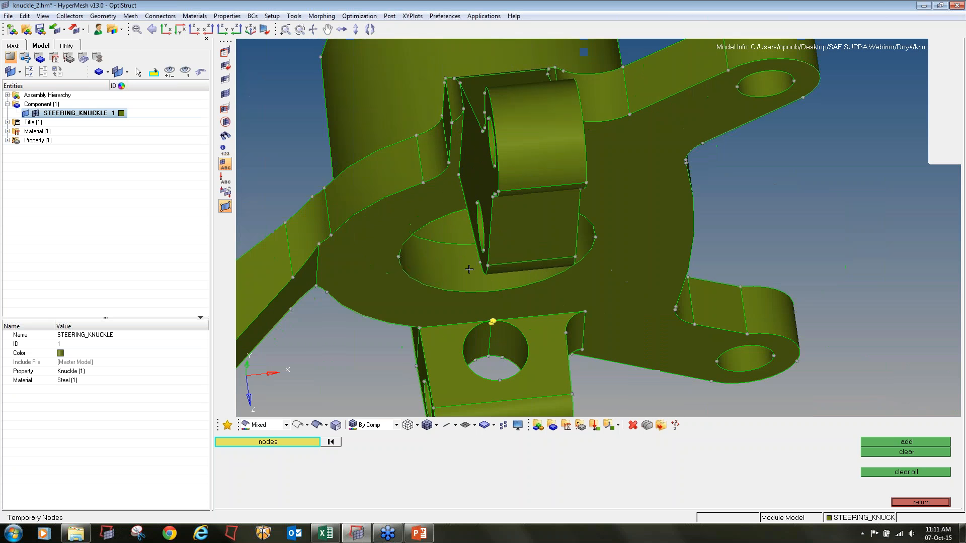
{"action": "scroll", "coordinate": [493, 332], "scroll_direction": "up", "scroll_amount": 5}
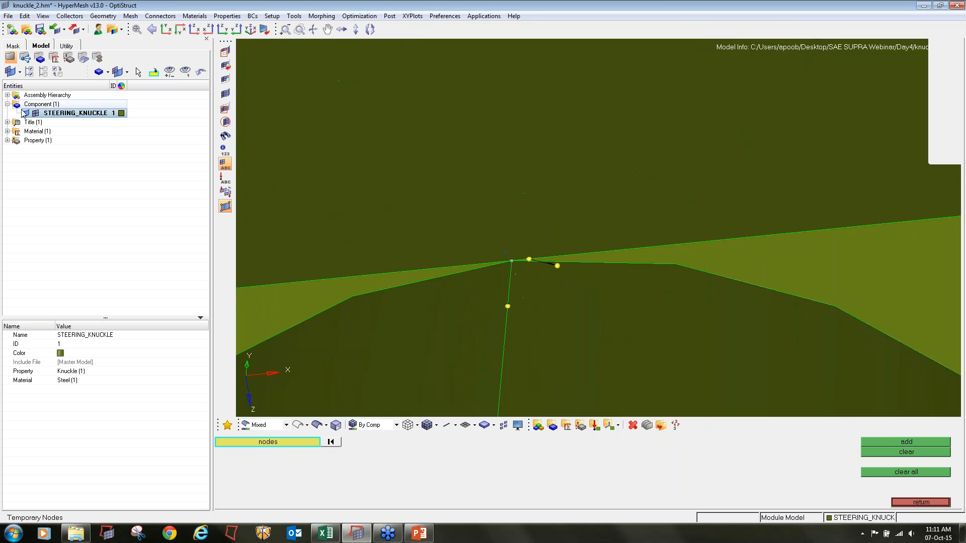
{"action": "left_click", "coordinate": [26, 114]}
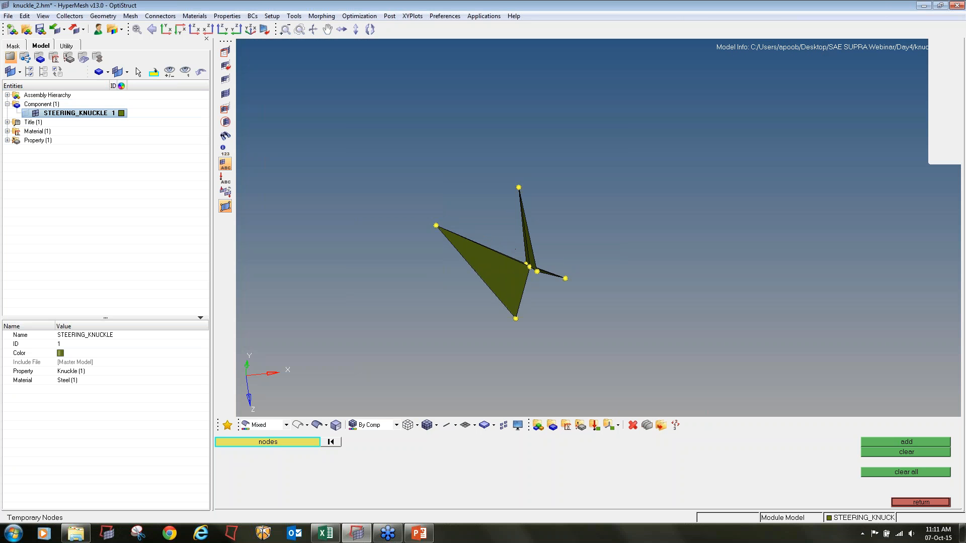
Find and display all elements attached to the failed tetras.
{"action": "key", "text": "shift+F5"}
{"action": "left_click_drag", "start_coordinate": [613, 351], "coordinate": [554, 366], "text": "shift"}
{"action": "left_click", "coordinate": [270, 451]}
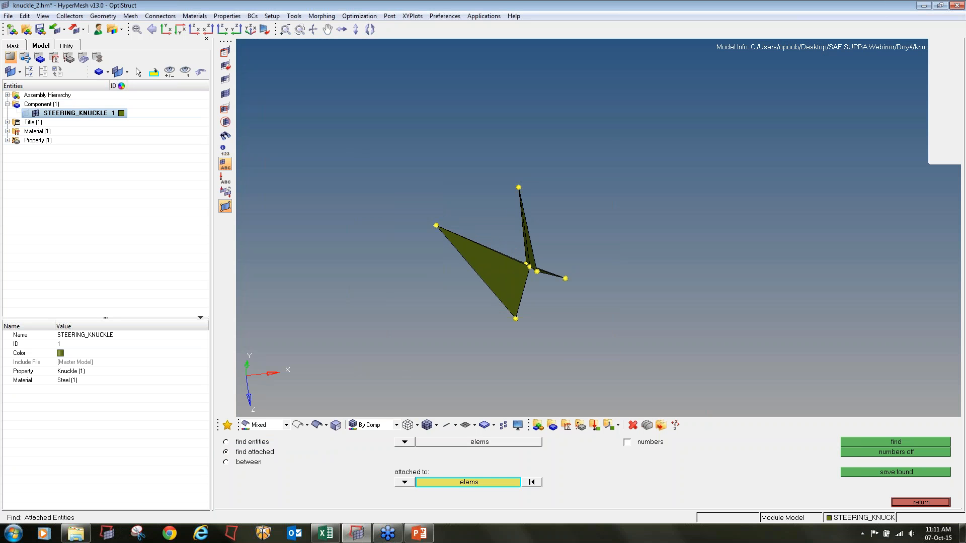
{"action": "left_click_drag", "start_coordinate": [668, 354], "coordinate": [303, 131], "text": "shift"}
{"action": "middle_click", "coordinate": [663, 355]}
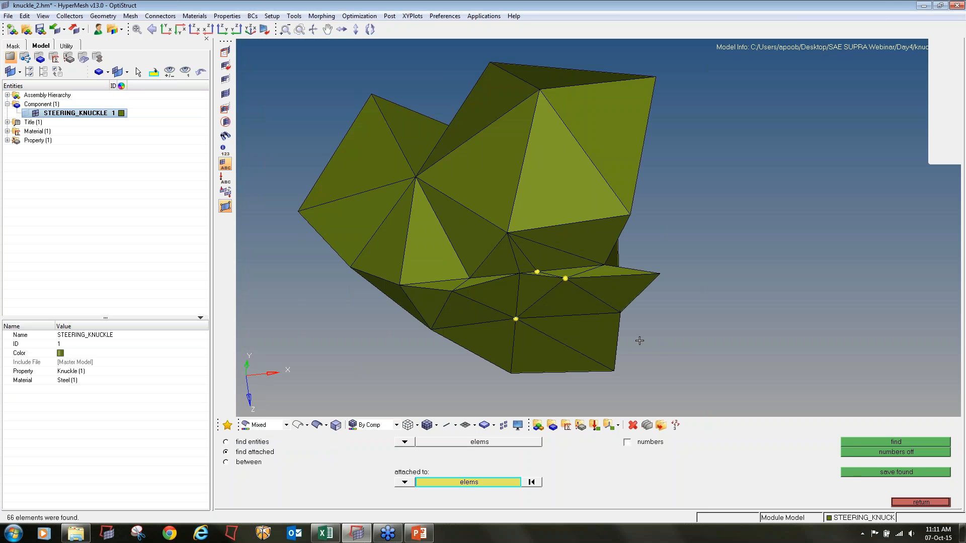
Tetra remesh all displayed elements around the failed tetras with the free boundary faces fixed.
{"action": "left_click", "coordinate": [920, 502]}
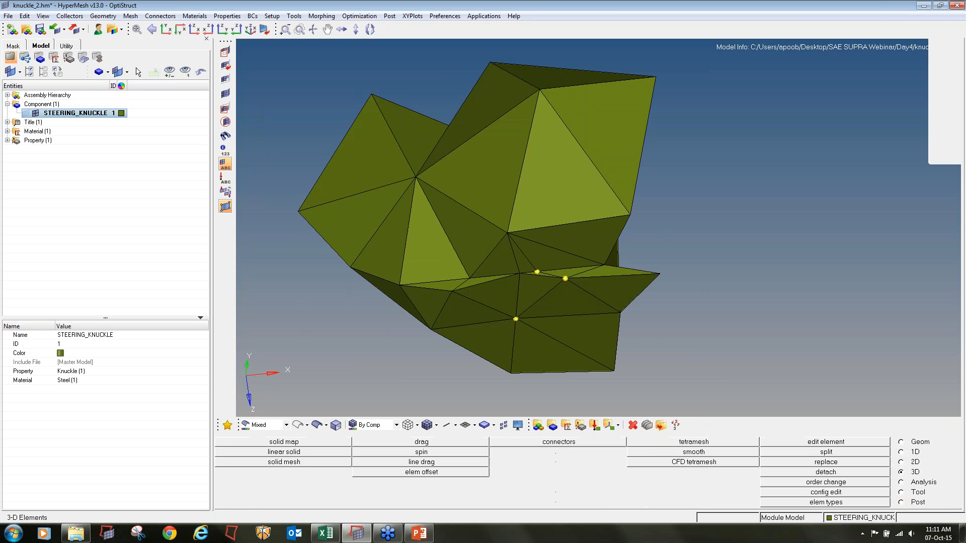
{"action": "left_click", "coordinate": [668, 439]}
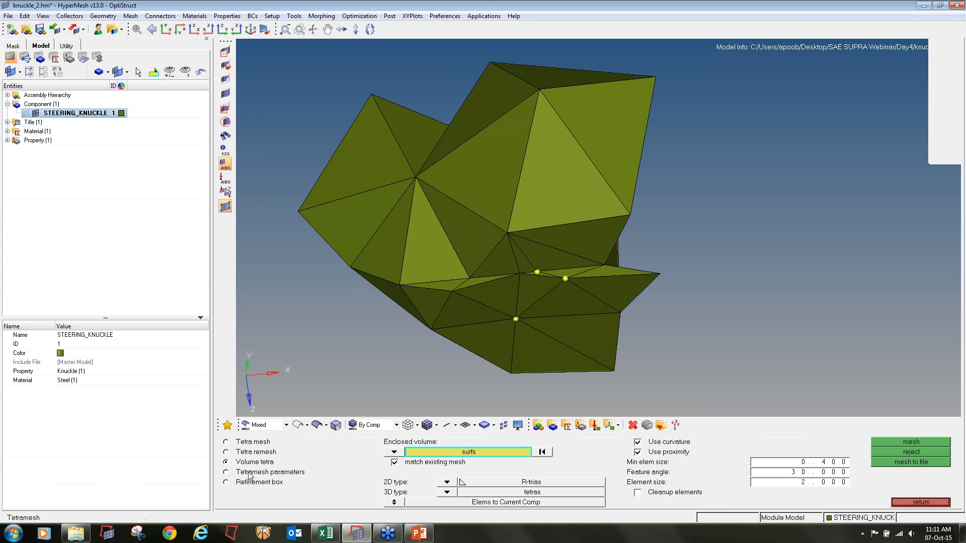
{"action": "left_click", "coordinate": [250, 452]}
{"action": "scroll", "coordinate": [451, 319], "scroll_direction": "down", "scroll_amount": 3}
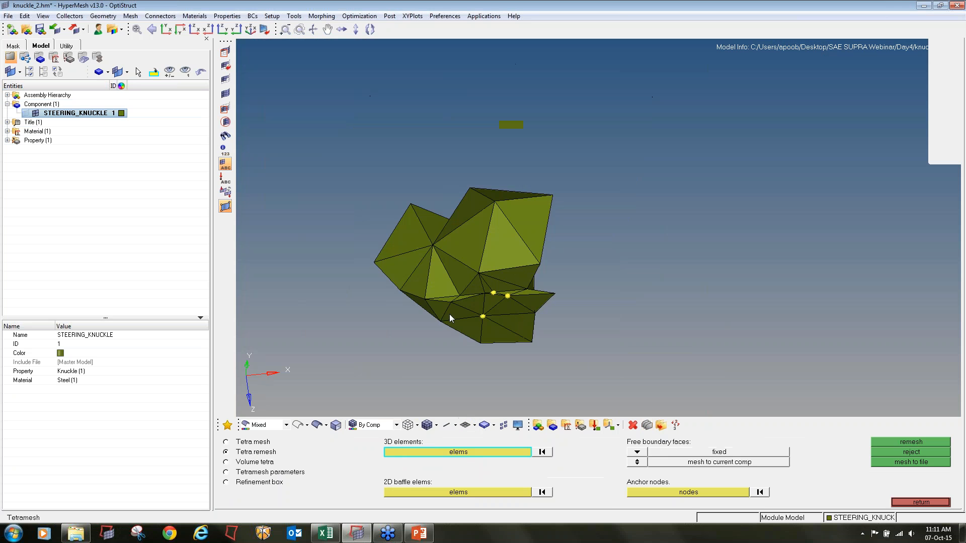
{"action": "left_click_drag", "start_coordinate": [619, 352], "coordinate": [252, 88], "text": "shift"}
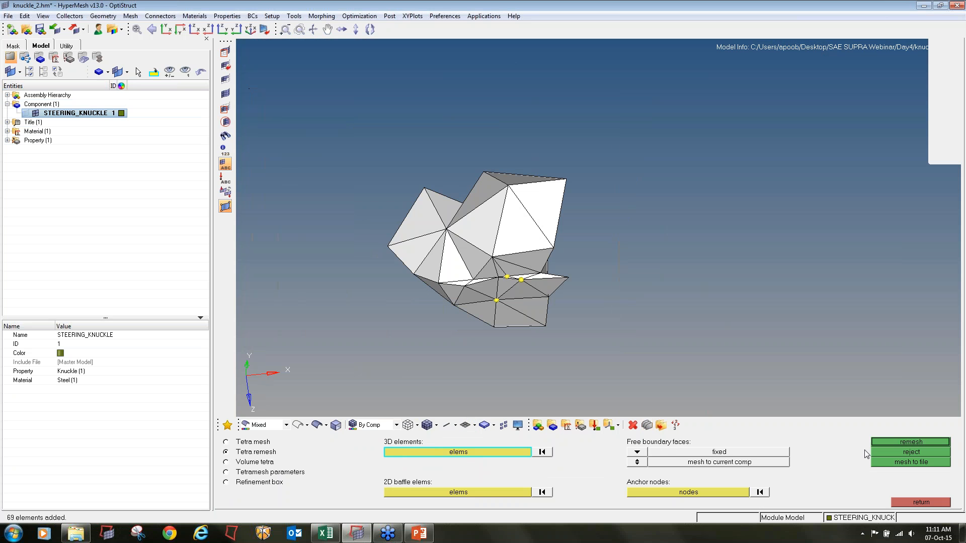
{"action": "left_click", "coordinate": [904, 443]}
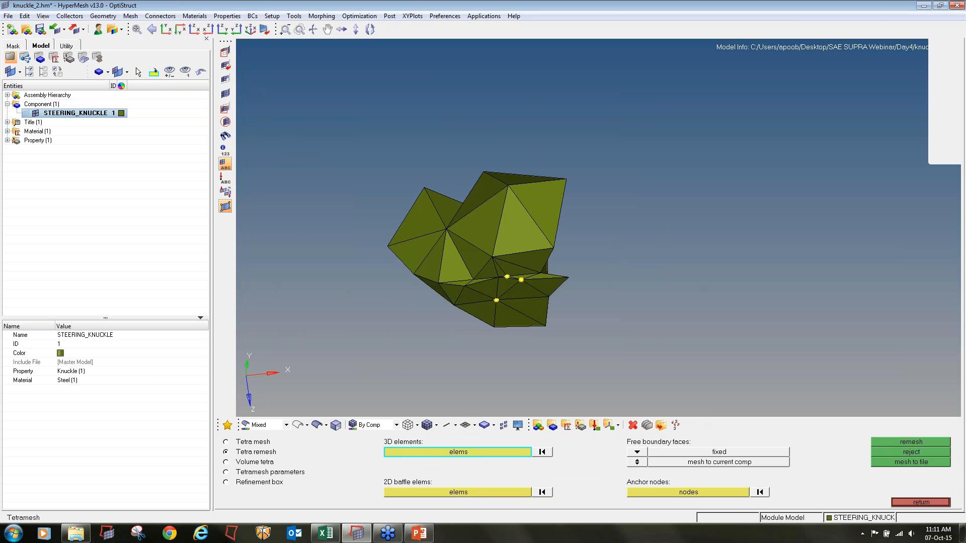
{"action": "left_click", "coordinate": [911, 500]}
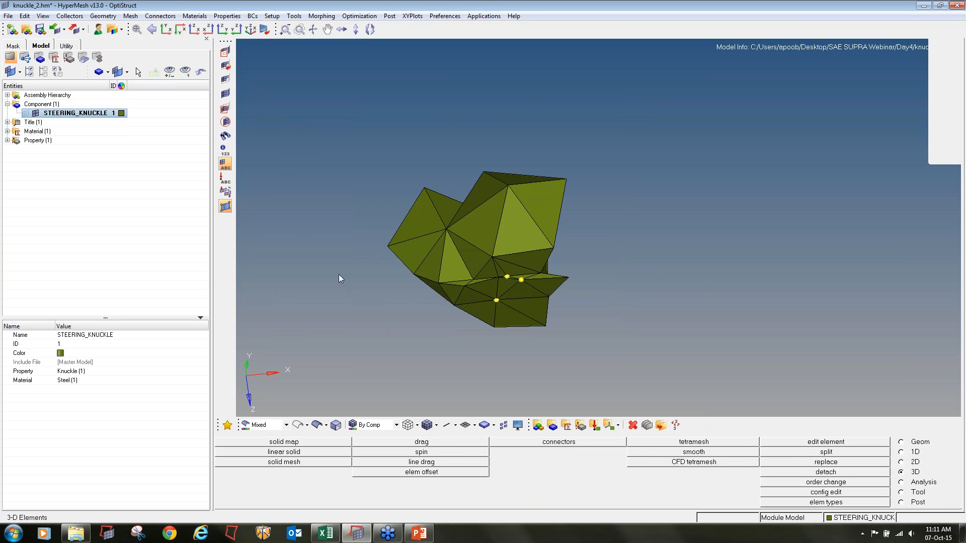
Check the remeshed elements for tet collapse below 0.1 and save the failures.
{"action": "key", "text": "F10"}
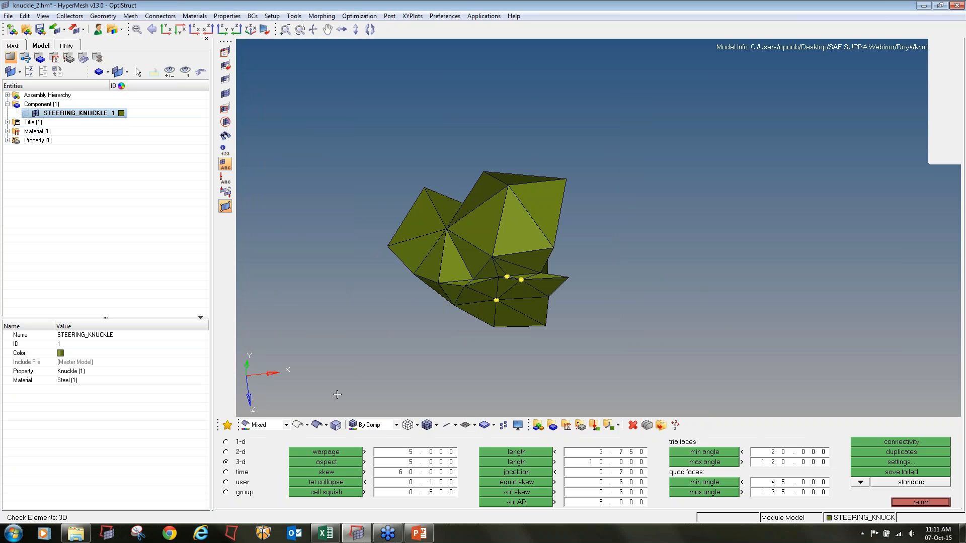
{"action": "left_click", "coordinate": [311, 484]}
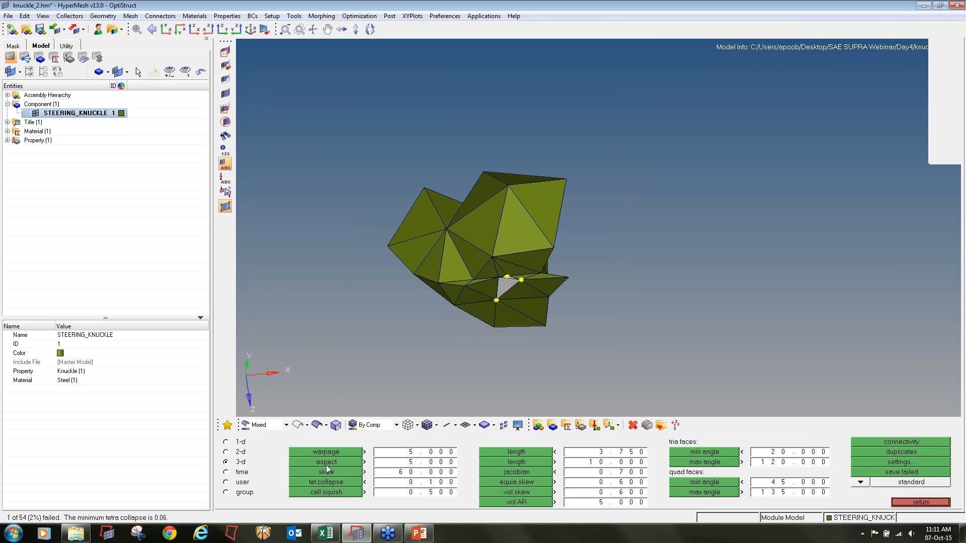
{"action": "left_click_drag", "start_coordinate": [496, 284], "coordinate": [505, 283], "text": "ctrl"}
{"action": "scroll", "coordinate": [506, 280], "scroll_direction": "up", "scroll_amount": 4, "text": "ctrl"}
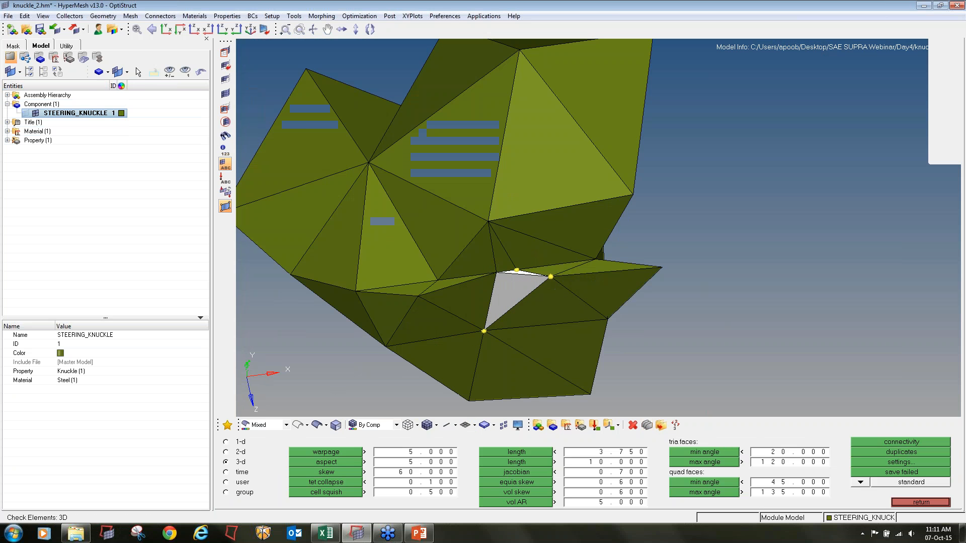
{"action": "left_click", "coordinate": [871, 472]}
Isolate the saved failed tetra by retrieving it, reversing the element selection and masking everything else.
{"action": "left_click", "coordinate": [225, 51]}
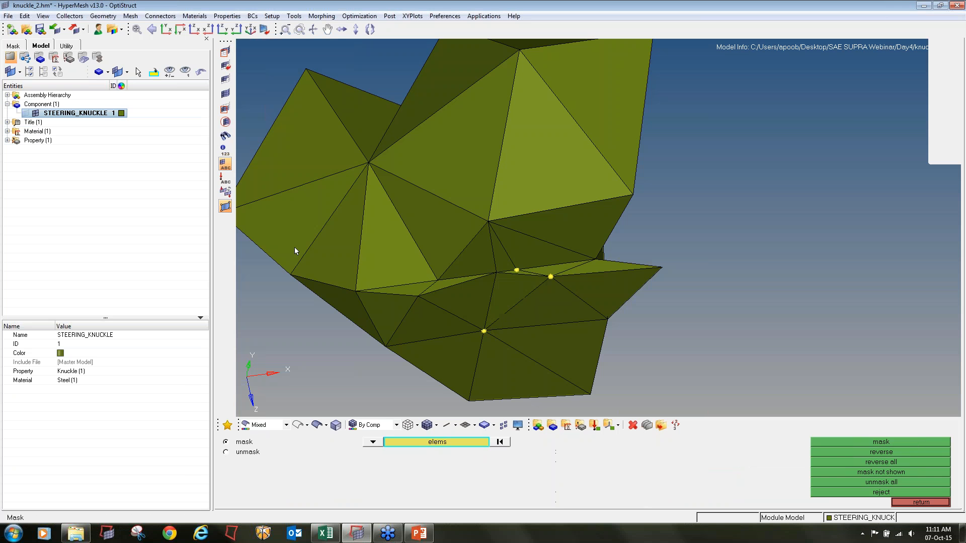
{"action": "left_click", "coordinate": [413, 446]}
{"action": "left_click", "coordinate": [437, 463]}
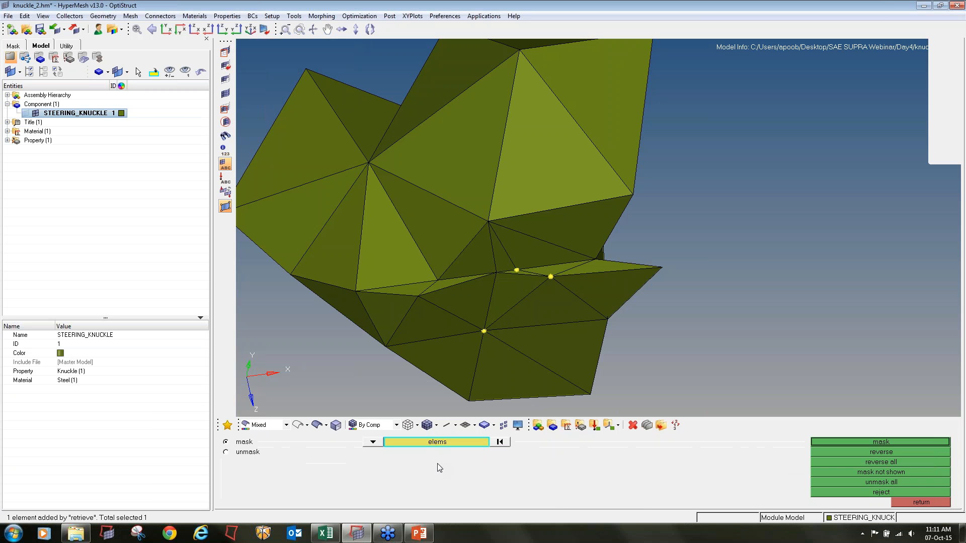
{"action": "left_click", "coordinate": [437, 443]}
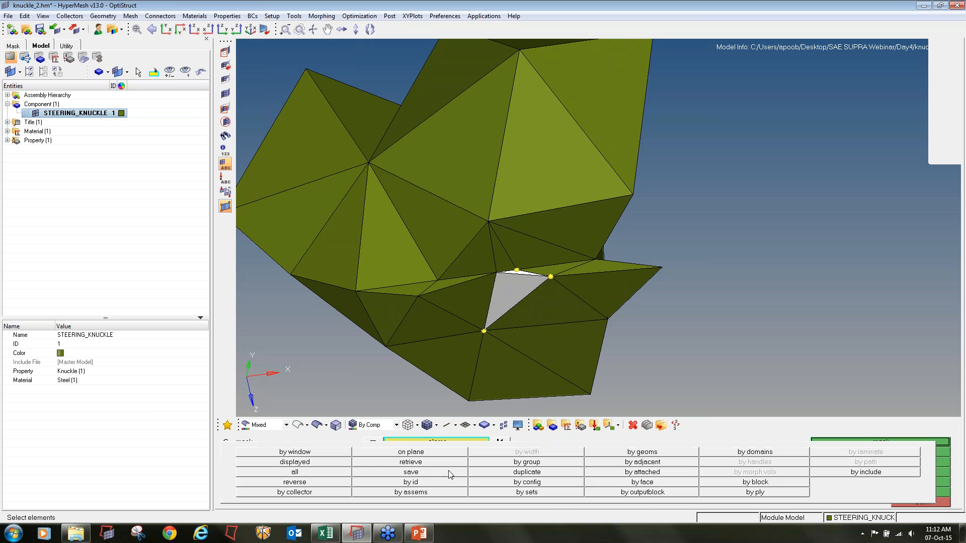
{"action": "left_click", "coordinate": [340, 482]}
{"action": "left_click", "coordinate": [840, 442]}
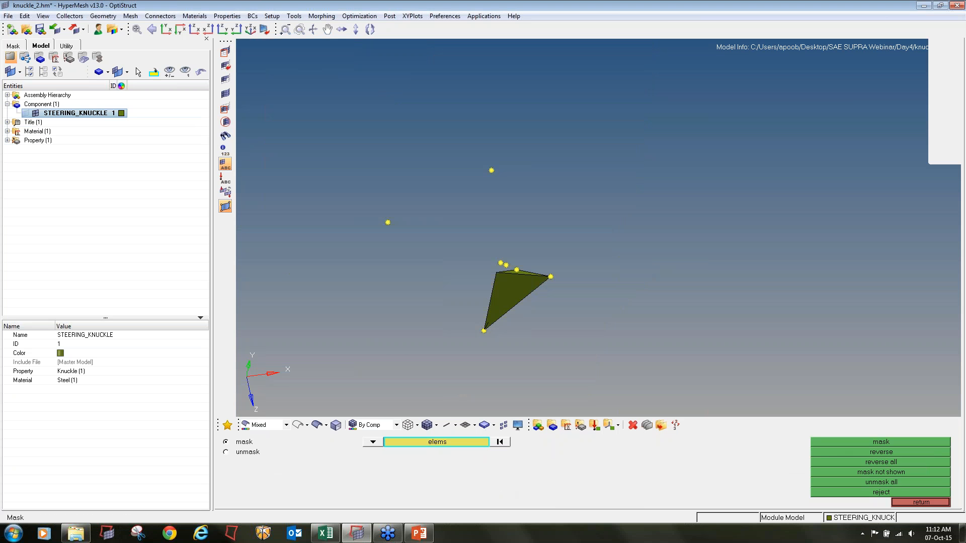
Clear all existing temporary nodes and add new ones at the corners of the isolated tetra.
{"action": "scroll", "coordinate": [506, 278], "scroll_direction": "up", "scroll_amount": 3}
{"action": "left_click_drag", "start_coordinate": [515, 305], "coordinate": [522, 275], "text": "ctrl"}
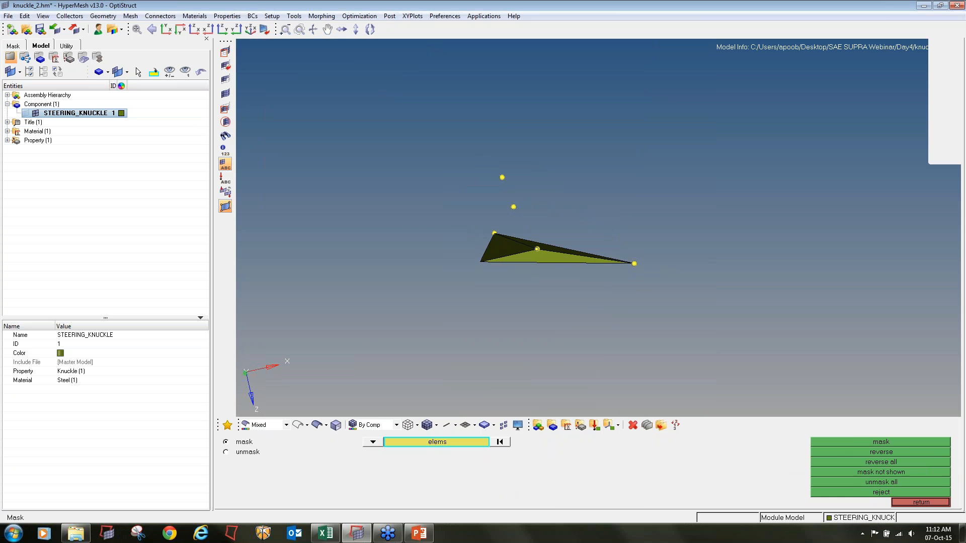
{"action": "key", "text": "shift+F2"}
{"action": "left_click", "coordinate": [906, 472]}
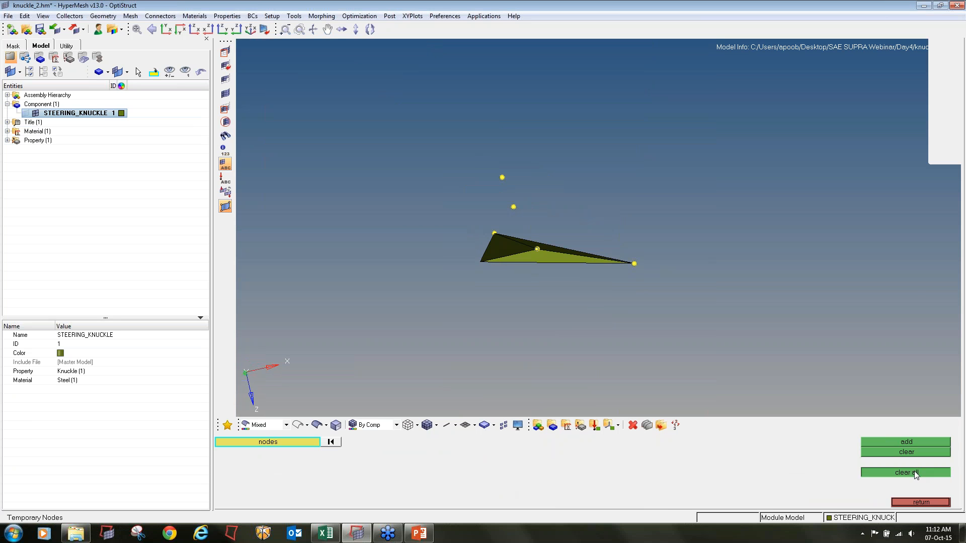
{"action": "left_click_drag", "start_coordinate": [710, 334], "coordinate": [319, 125], "text": "shift"}
{"action": "middle_click", "coordinate": [522, 272]}
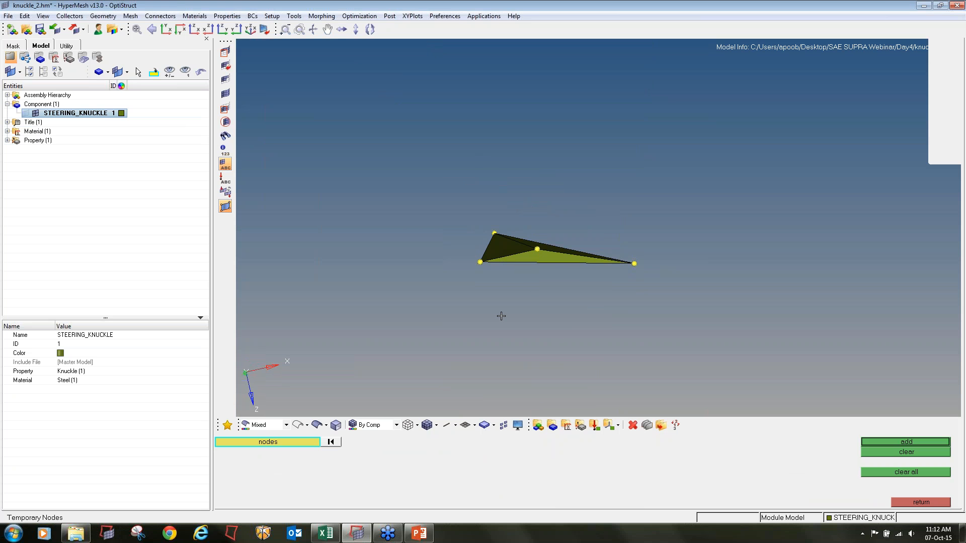
Translate the tetra's collapsed node by 0.1 in the positive direction defined by its other three nodes, and move it back by the same amount.
{"action": "key", "text": "shift+F4"}
{"action": "left_click", "coordinate": [533, 251]}
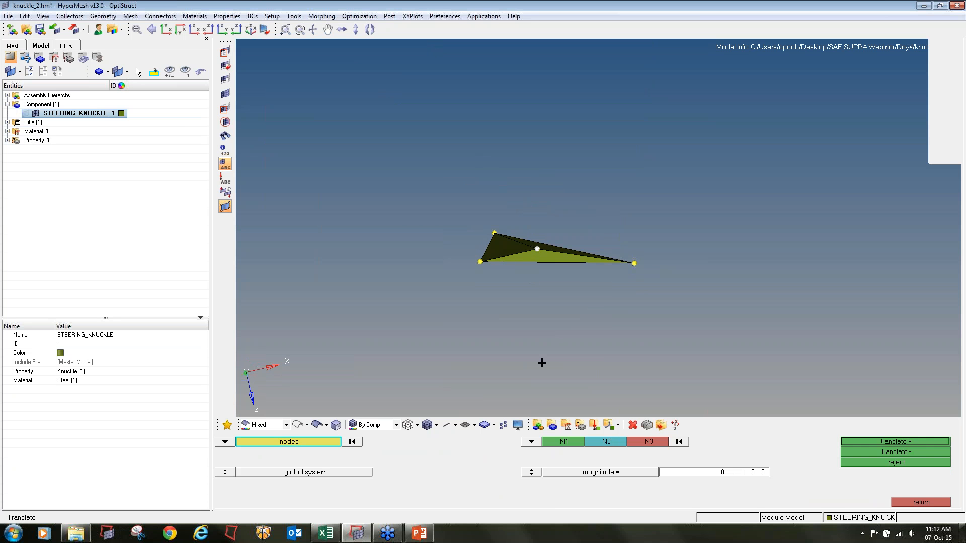
{"action": "left_click", "coordinate": [564, 442]}
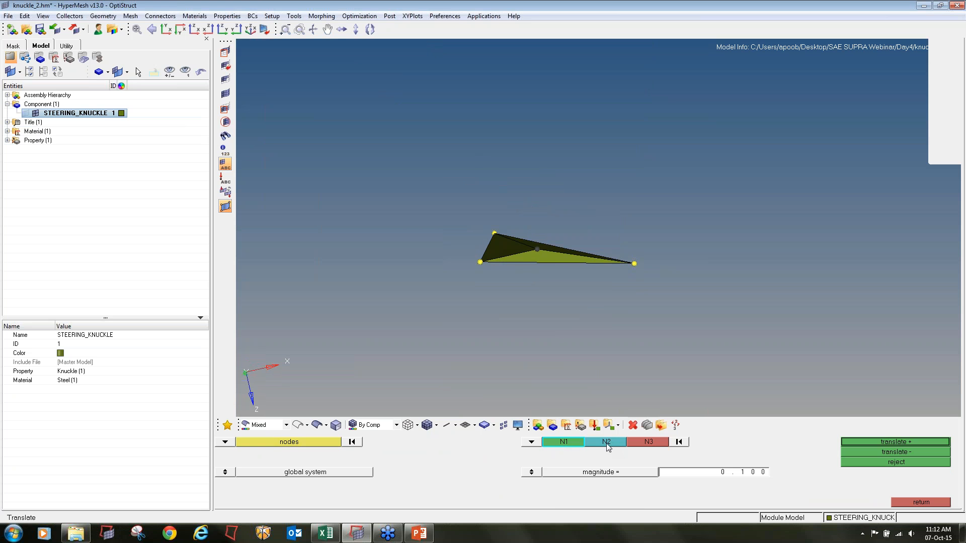
{"action": "left_click", "coordinate": [479, 262]}
{"action": "left_click", "coordinate": [634, 264]}
{"action": "left_click", "coordinate": [494, 233]}
{"action": "left_click", "coordinate": [878, 441]}
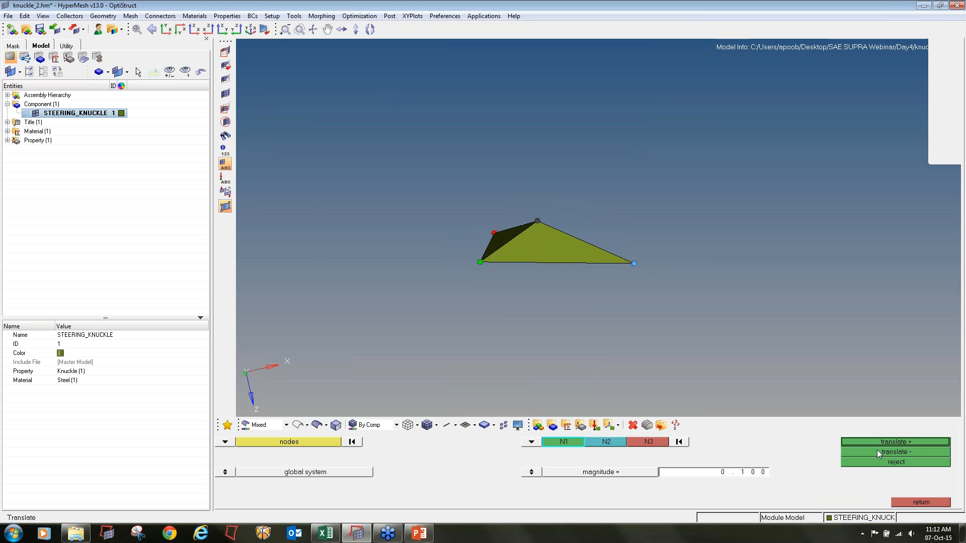
{"action": "left_click", "coordinate": [877, 451]}
Set the translation magnitude to 0.01 and translate the collapsed node in the positive direction.
{"action": "left_click", "coordinate": [735, 476]}
{"action": "left_click", "coordinate": [735, 476]}
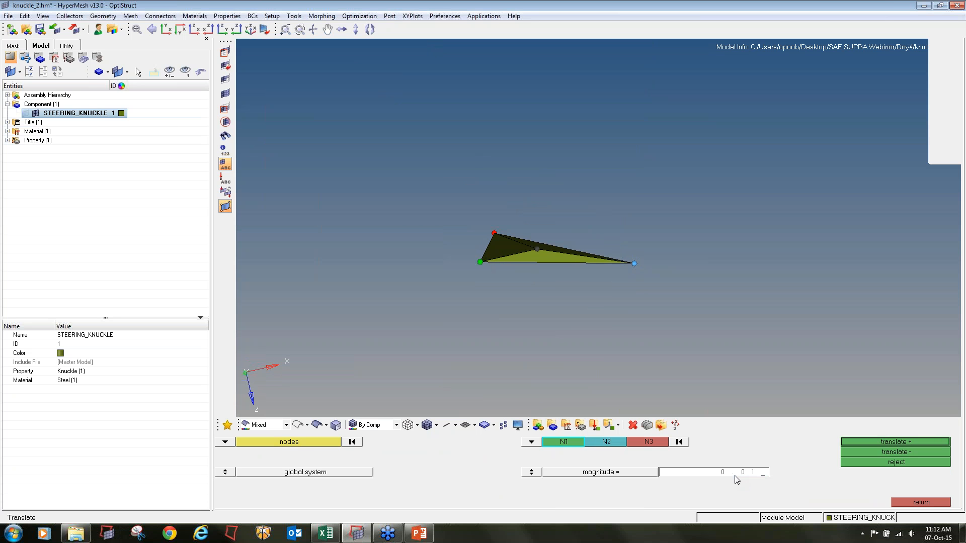
{"action": "left_click", "coordinate": [882, 441]}
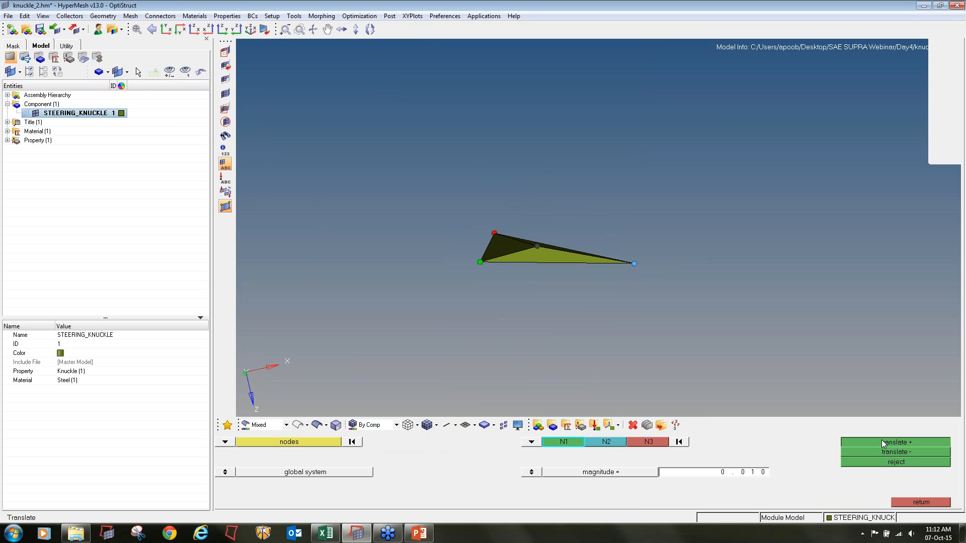
Redisplay the complete STEERING_KNUCKLE mesh and check its 3D elements for tet collapse below 0.1.
{"action": "key", "text": "Escape"}
{"action": "key", "text": "Escape"}
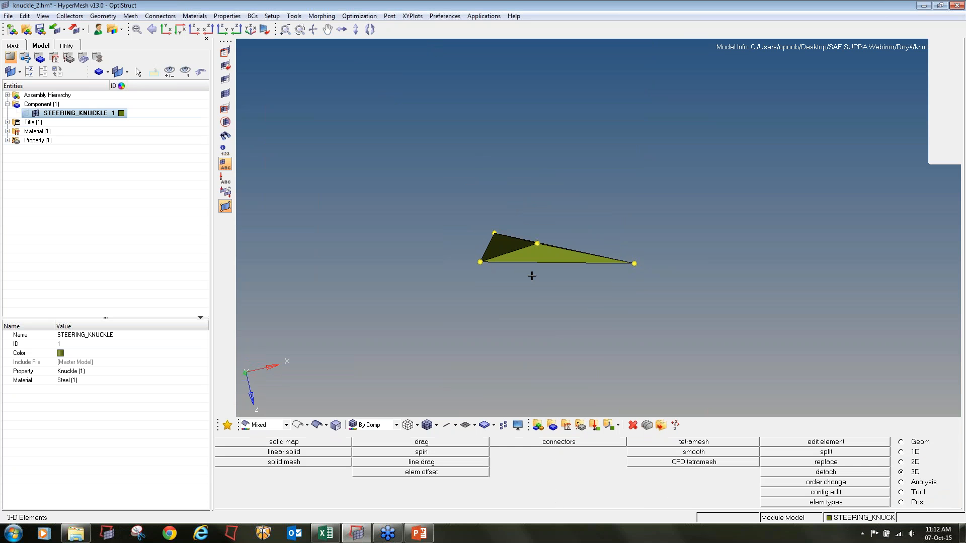
{"action": "left_click", "coordinate": [34, 114]}
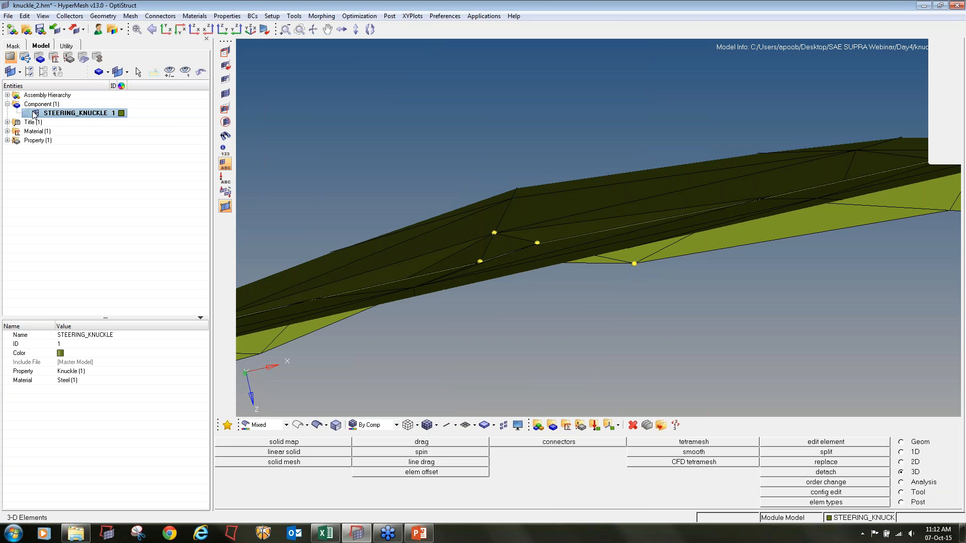
{"action": "key", "text": "F10"}
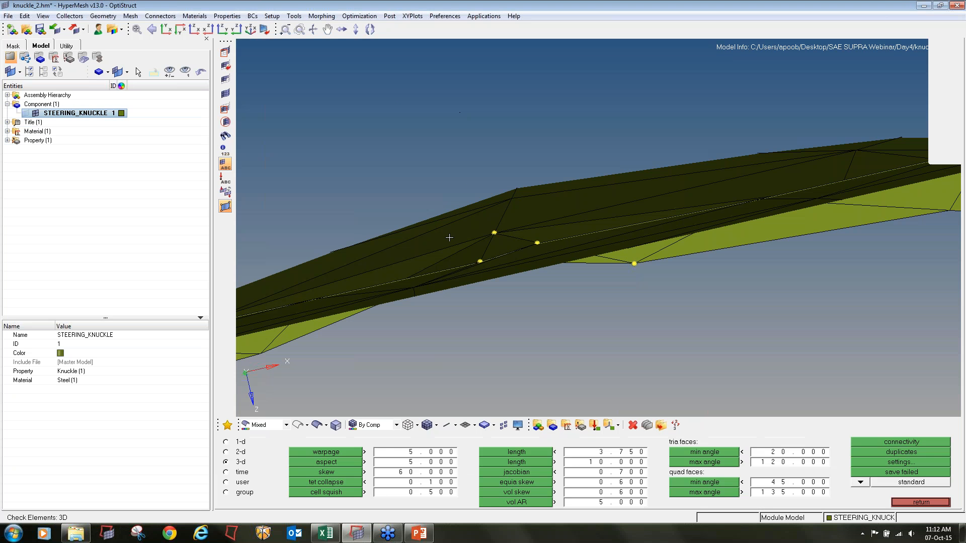
{"action": "left_click", "coordinate": [354, 482]}
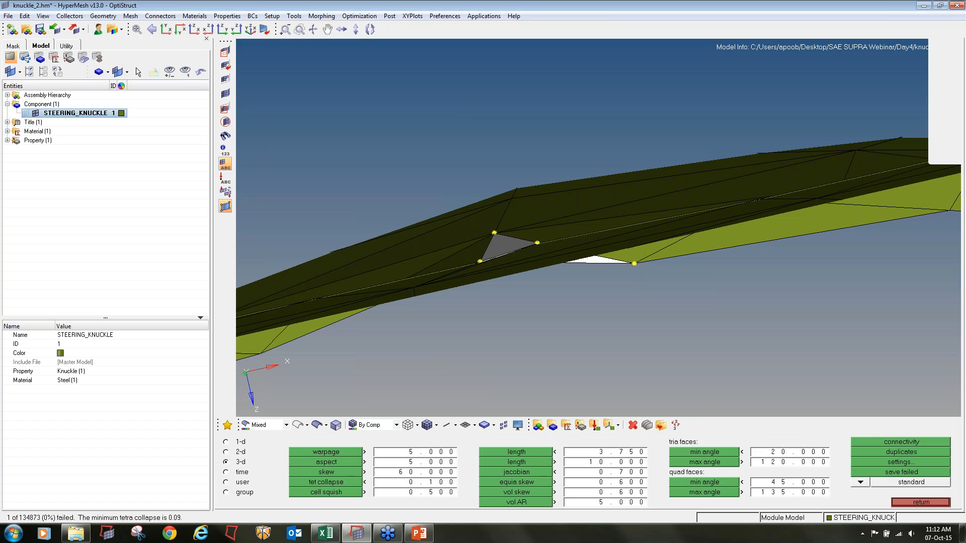
Translate three nodes of the failed tetra by 0.01 in the positive direction defined by three nodes on the hole surface.
{"action": "scroll", "coordinate": [432, 320], "scroll_direction": "down", "scroll_amount": 8, "text": "ctrl"}
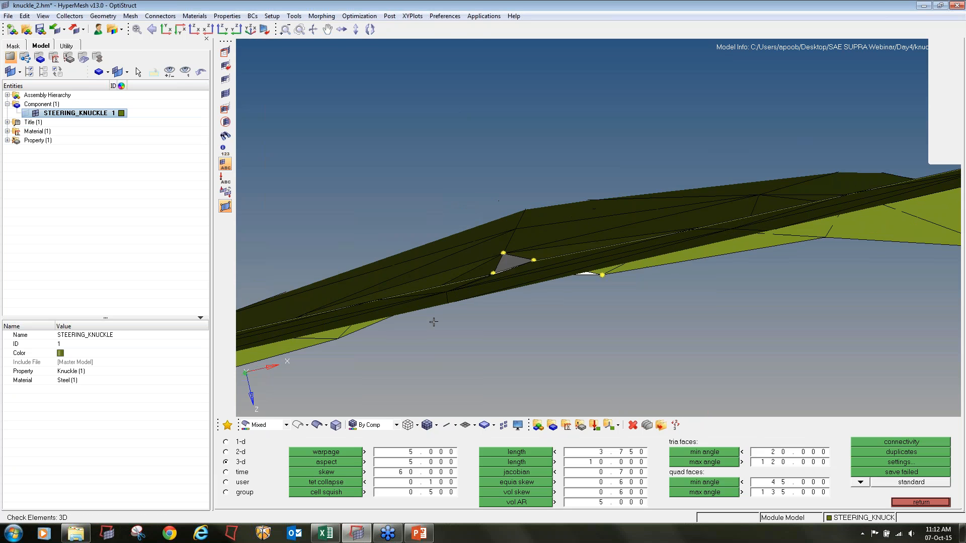
{"action": "scroll", "coordinate": [435, 335], "scroll_direction": "down", "scroll_amount": 2, "text": "ctrl"}
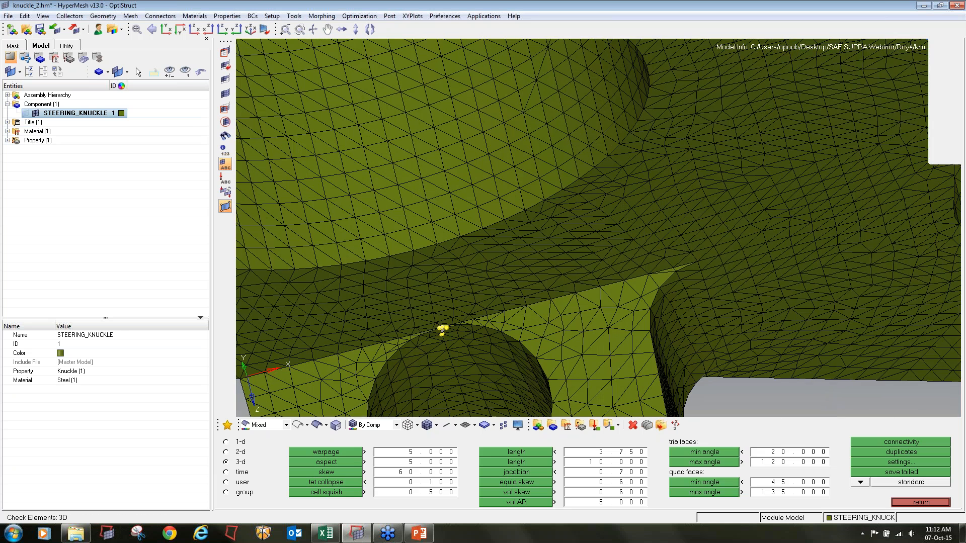
{"action": "scroll", "coordinate": [437, 330], "scroll_direction": "up", "scroll_amount": 10, "text": "ctrl"}
{"action": "left_click_drag", "start_coordinate": [437, 310], "coordinate": [434, 314], "text": "ctrl"}
{"action": "scroll", "coordinate": [436, 305], "scroll_direction": "down", "scroll_amount": 3, "text": "ctrl"}
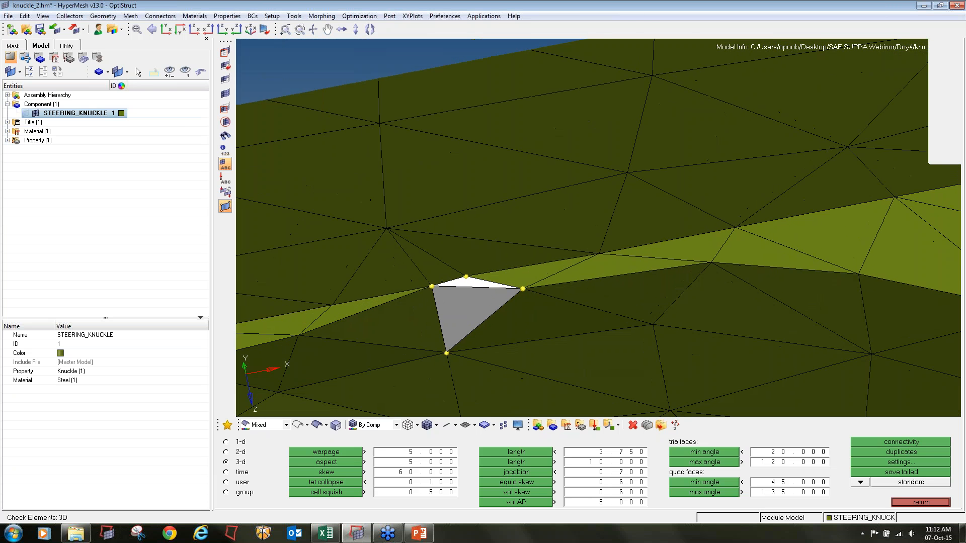
{"action": "right_click_drag", "start_coordinate": [451, 303], "coordinate": [492, 287], "text": "ctrl"}
{"action": "key", "text": "shift+F4"}
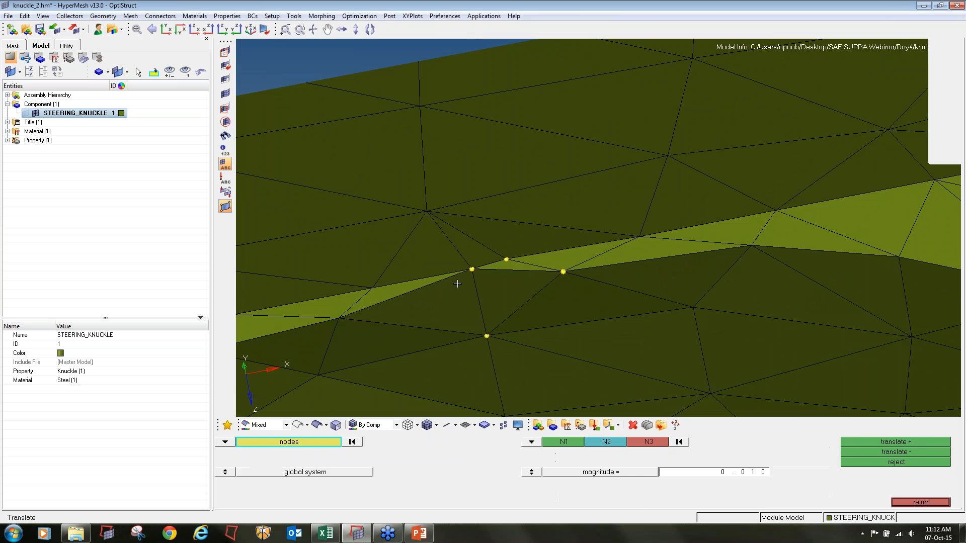
{"action": "left_click", "coordinate": [471, 269]}
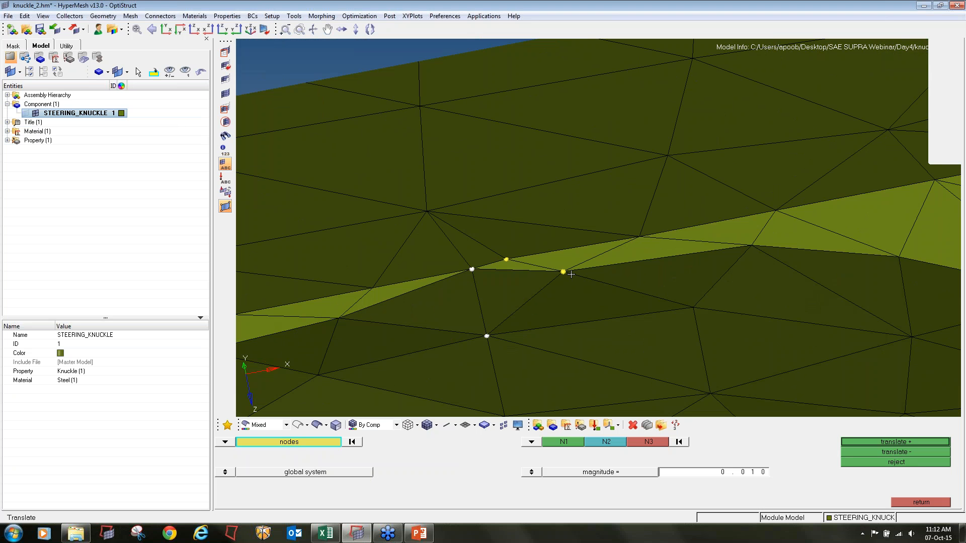
{"action": "left_click", "coordinate": [557, 443]}
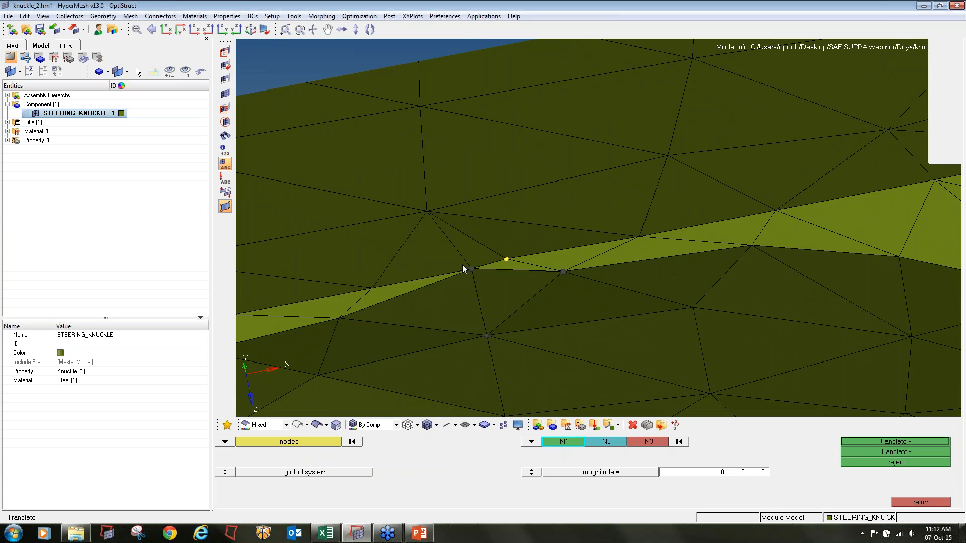
{"action": "left_click_drag", "start_coordinate": [450, 308], "coordinate": [394, 322], "text": "ctrl"}
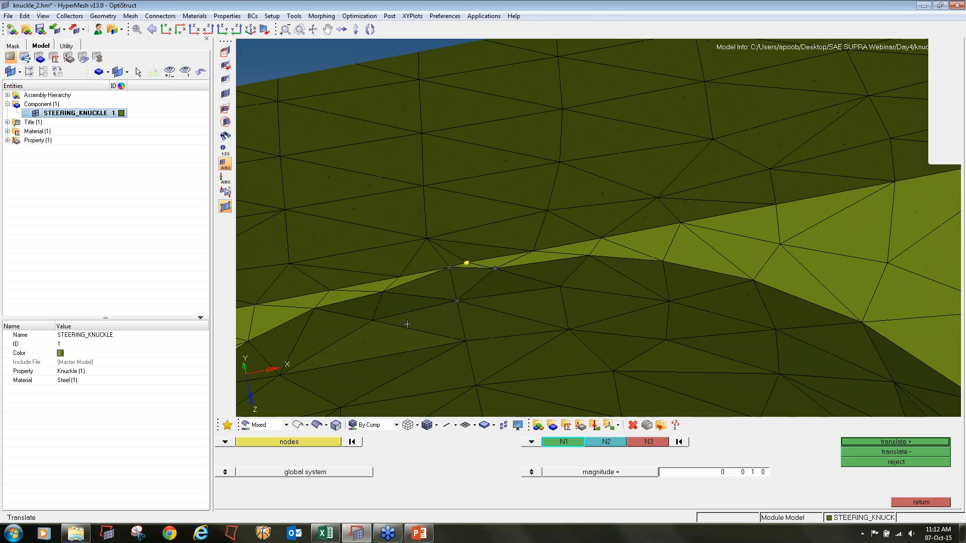
{"action": "left_click", "coordinate": [456, 301]}
{"action": "left_click", "coordinate": [465, 341]}
{"action": "left_click", "coordinate": [569, 330]}
{"action": "left_click", "coordinate": [884, 444]}
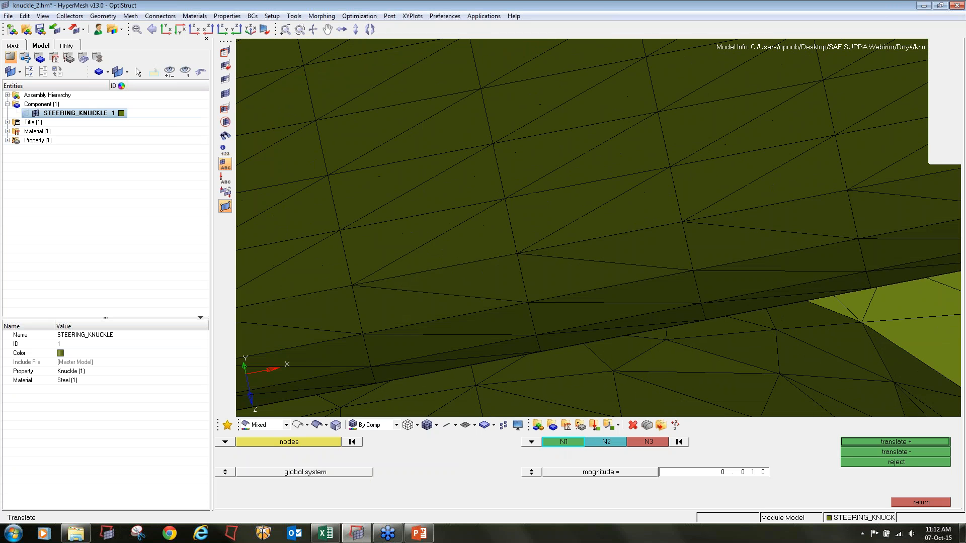
Translate the same three tetra nodes twice more by 0.01 in the positive direction.
{"action": "scroll", "coordinate": [484, 310], "scroll_direction": "down", "scroll_amount": 5, "text": "ctrl"}
{"action": "left_click_drag", "start_coordinate": [484, 310], "coordinate": [455, 268], "text": "ctrl"}
{"action": "scroll", "coordinate": [437, 271], "scroll_direction": "up", "scroll_amount": 4, "text": "ctrl"}
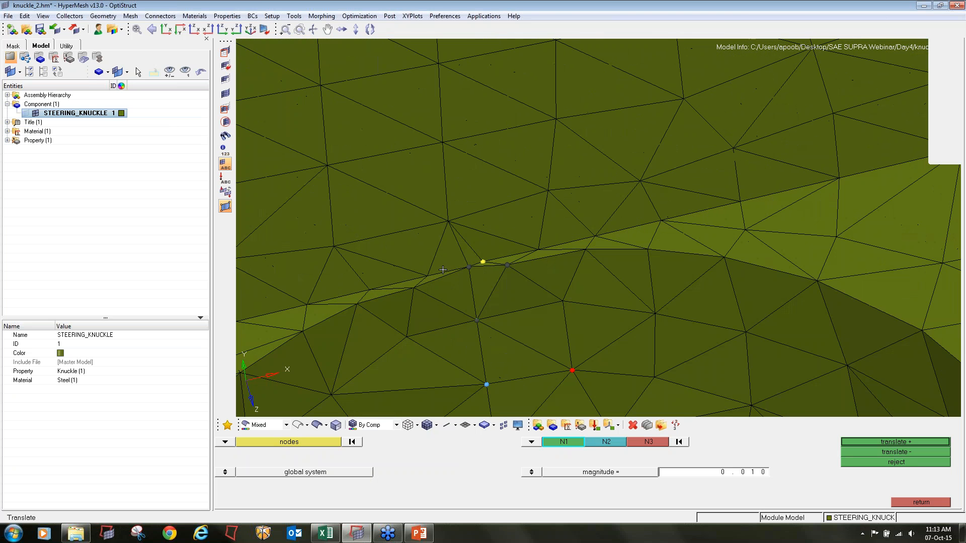
{"action": "left_click", "coordinate": [875, 442]}
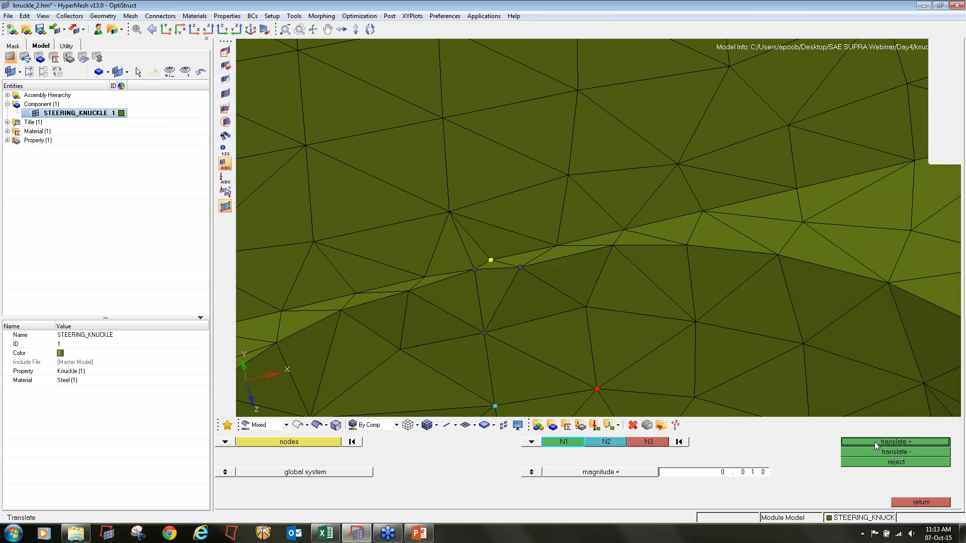
{"action": "left_click", "coordinate": [875, 442]}
{"action": "key", "text": "Escape"}
{"action": "key", "text": "Escape"}
Recheck the knuckle's 3D elements for tet collapse below 0.1.
{"action": "scroll", "coordinate": [464, 239], "scroll_direction": "down", "scroll_amount": 2, "text": "ctrl"}
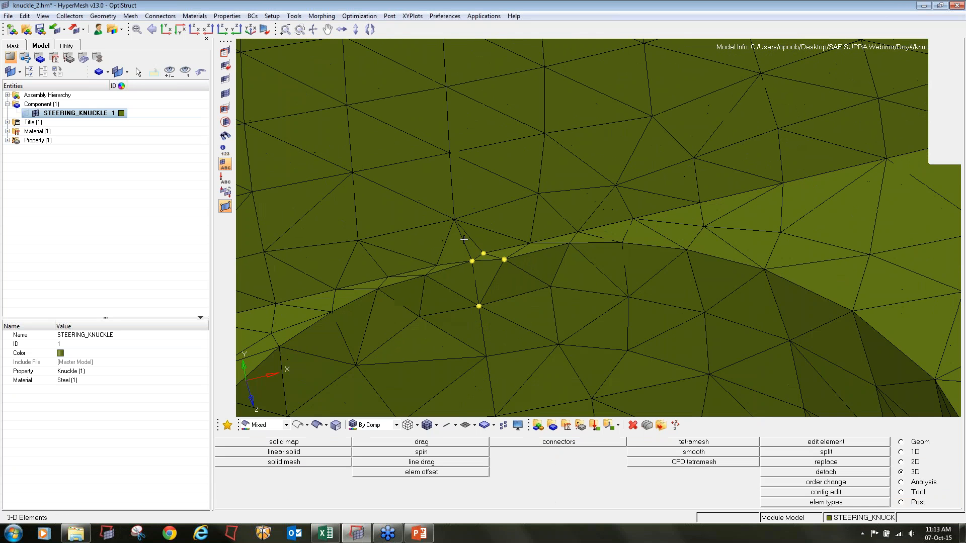
{"action": "scroll", "coordinate": [464, 239], "scroll_direction": "down", "scroll_amount": 2, "text": "ctrl"}
{"action": "key", "text": "F10"}
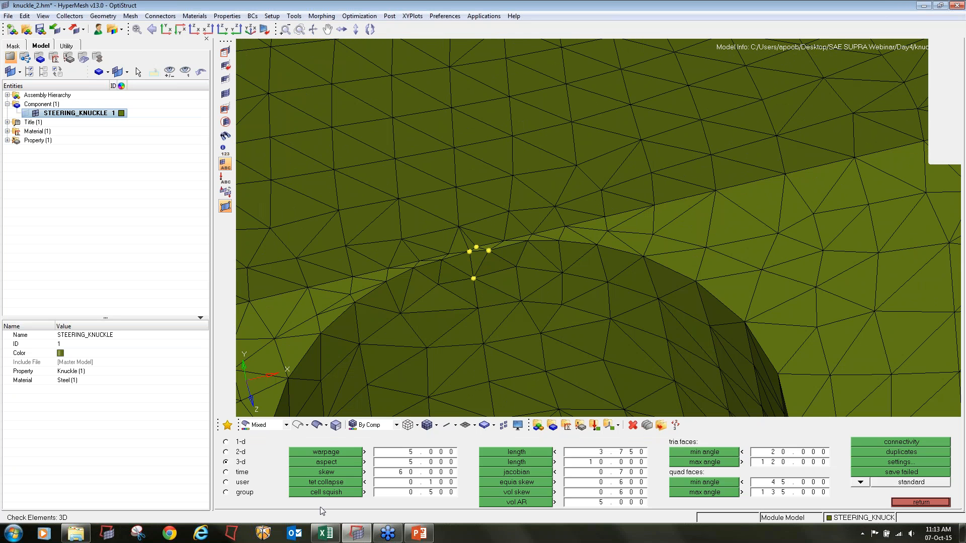
{"action": "left_click", "coordinate": [327, 482]}
{"action": "left_click", "coordinate": [326, 482]}
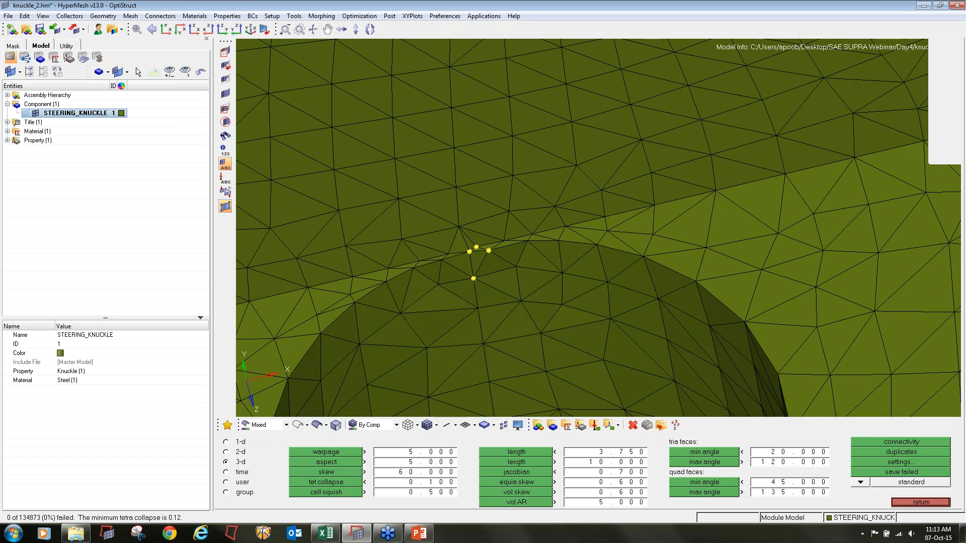
Clear all temporary nodes from the knuckle model and close the element check.
{"action": "key", "text": "f"}
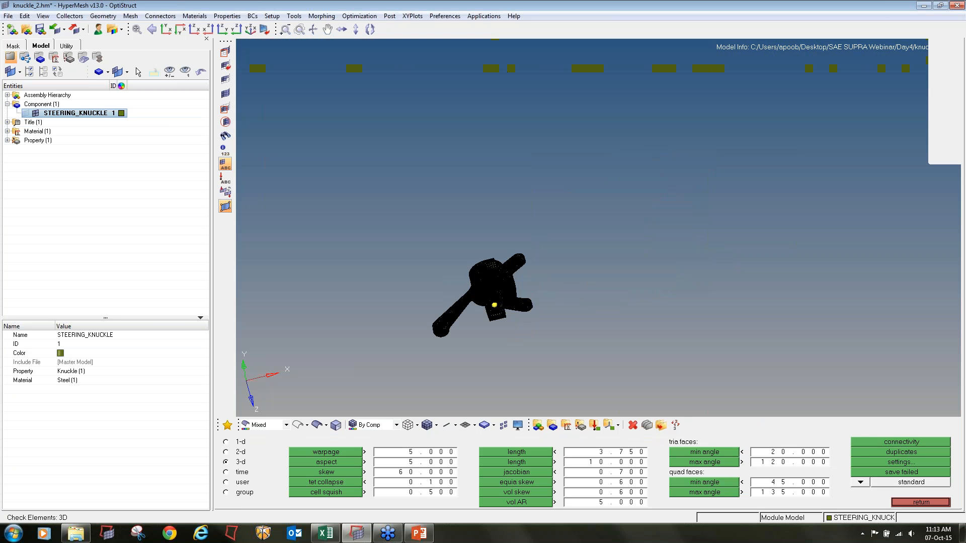
{"action": "key", "text": "shift+F2"}
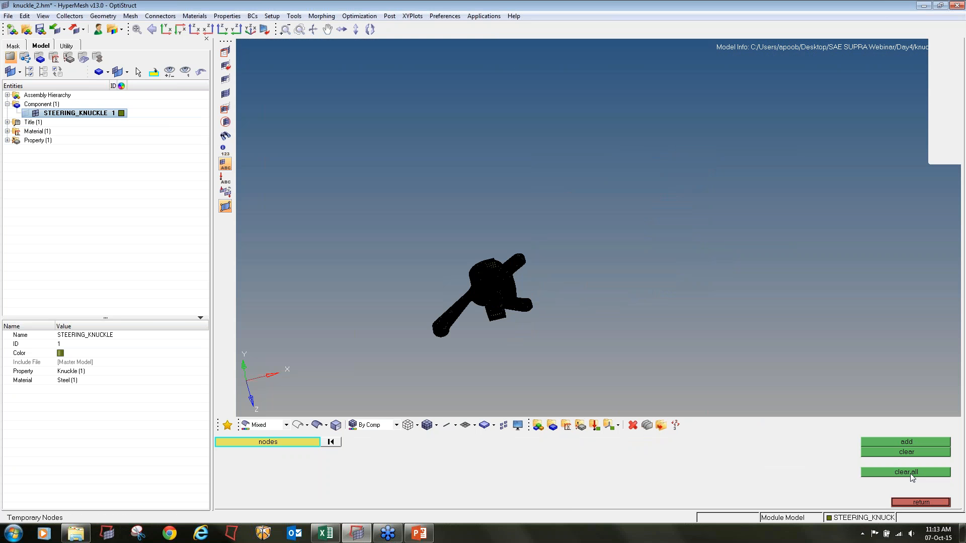
{"action": "left_click", "coordinate": [913, 503]}
{"action": "mouse_move", "coordinate": [496, 289]}
{"action": "left_mouse_down", "text": "ctrl"}
{"action": "mouse_move", "coordinate": [513, 282]}
{"action": "mouse_move", "coordinate": [445, 304]}
{"action": "mouse_move", "coordinate": [551, 322]}
{"action": "mouse_move", "coordinate": [495, 306]}
{"action": "left_mouse_up", "text": "ctrl"}
{"action": "scroll", "coordinate": [496, 306], "scroll_direction": "up", "scroll_amount": 5, "text": "ctrl"}
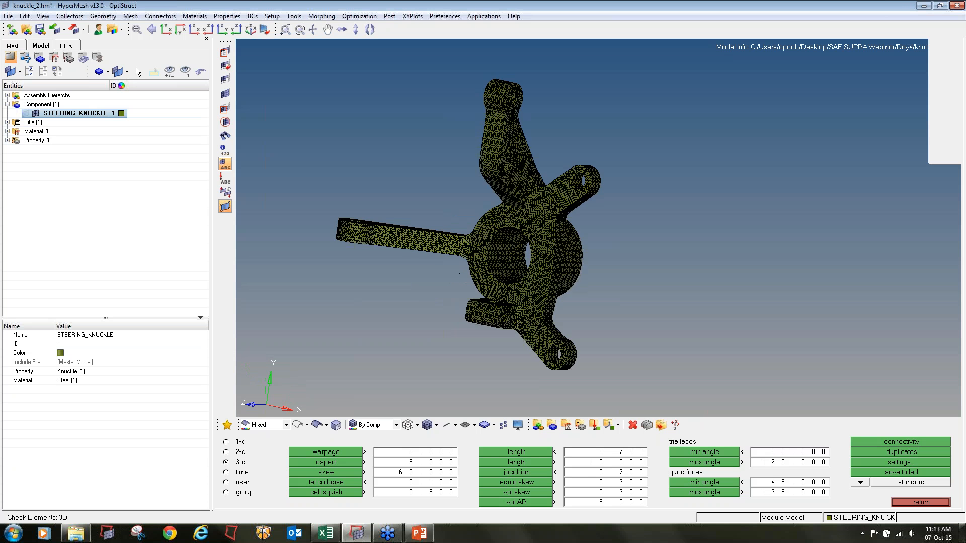
{"action": "right_click_drag", "start_coordinate": [496, 307], "coordinate": [572, 328], "text": "ctrl"}
{"action": "scroll", "coordinate": [572, 327], "scroll_direction": "down", "scroll_amount": 1, "text": "ctrl"}
{"action": "left_click_drag", "start_coordinate": [564, 342], "coordinate": [536, 364], "text": "ctrl"}
{"action": "key", "text": "Escape"}
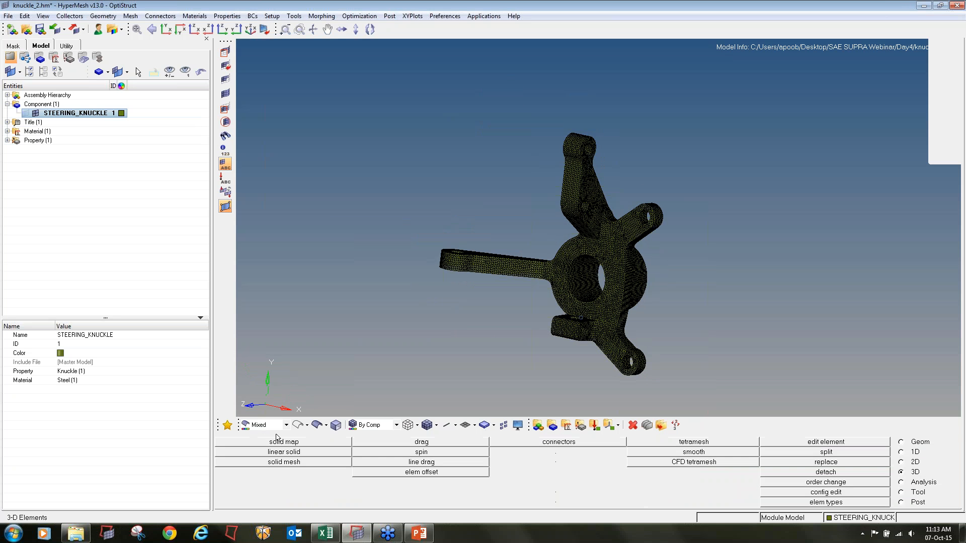
Create a red component named Rigids with no card image and no property.
{"action": "left_click", "coordinate": [553, 425]}
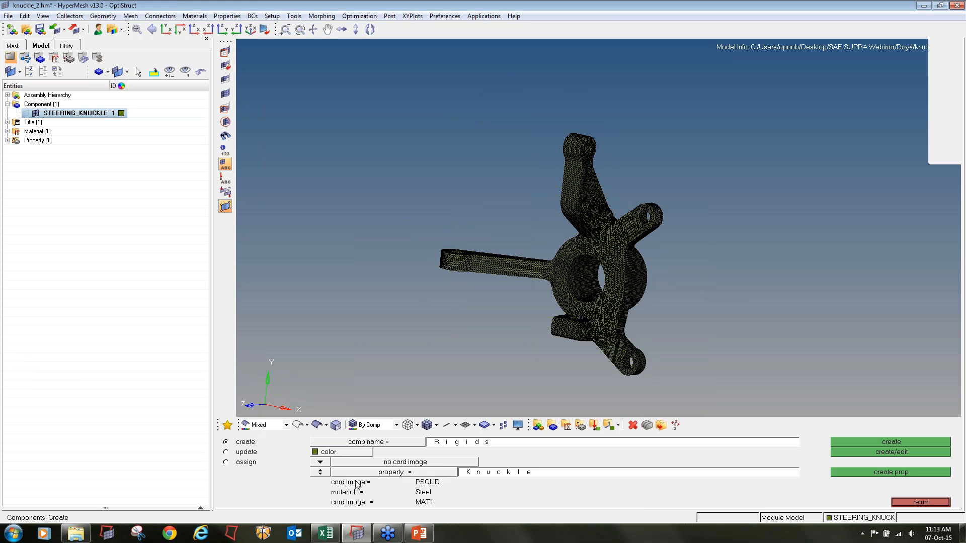
{"action": "left_click", "coordinate": [320, 473]}
{"action": "left_click", "coordinate": [328, 452]}
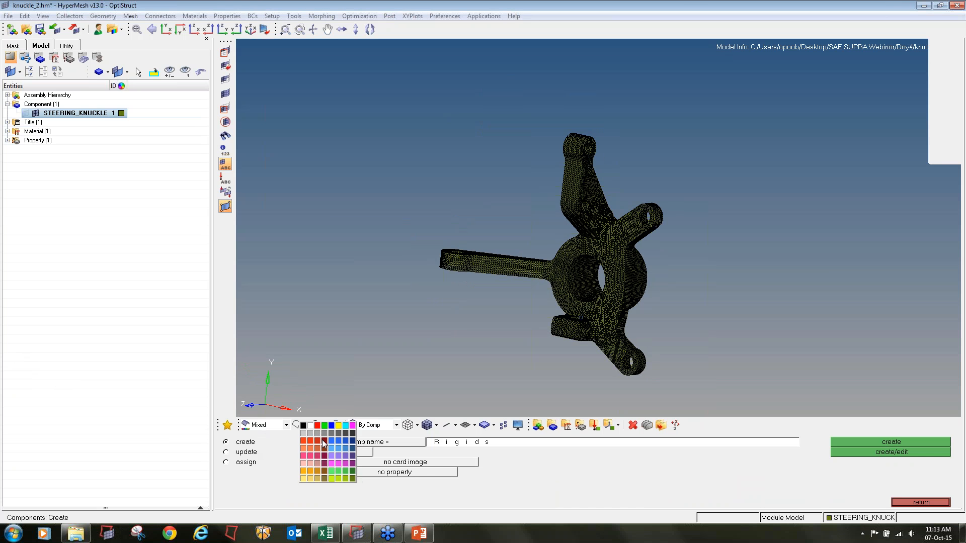
{"action": "left_click", "coordinate": [318, 426]}
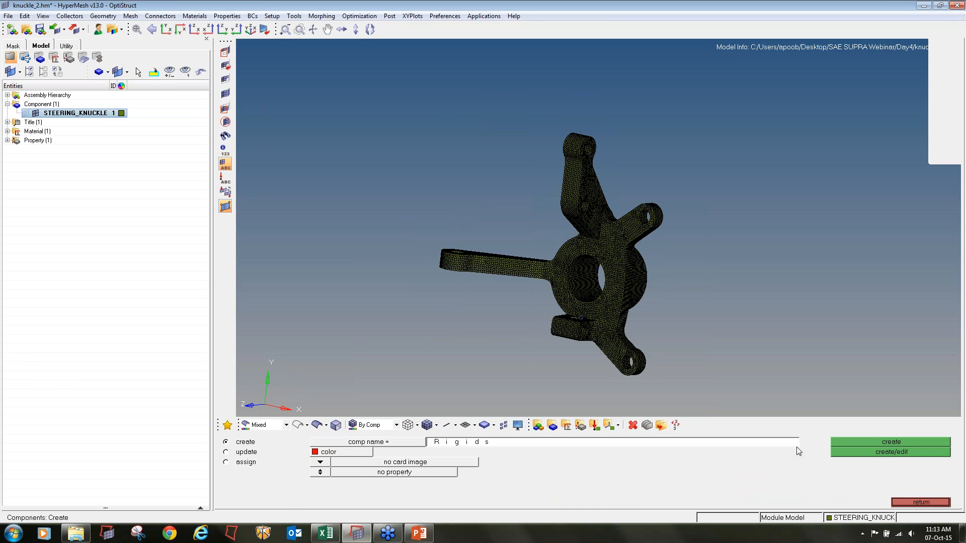
{"action": "left_click", "coordinate": [883, 444]}
{"action": "left_click", "coordinate": [921, 502]}
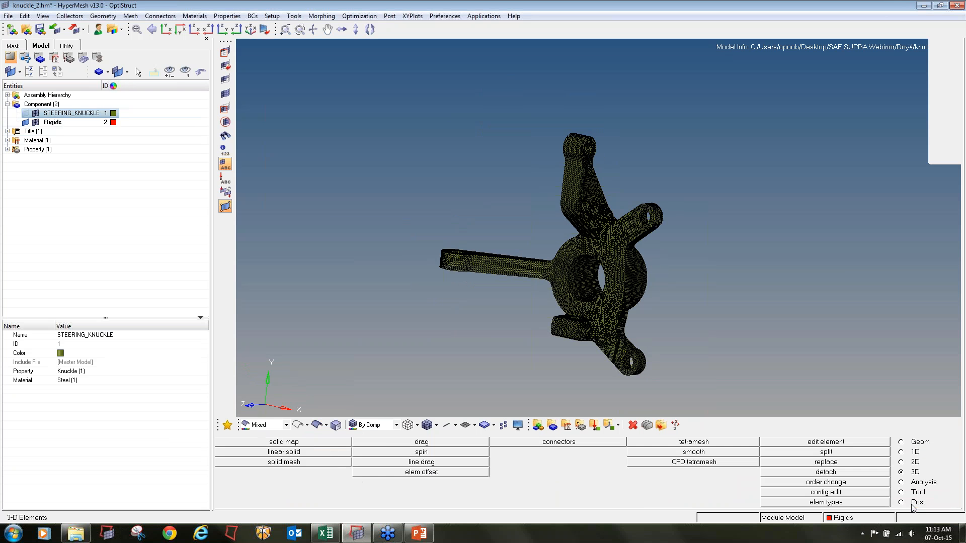
Open rigid element creation with the RBE2 type for the hole at the end of the knuckle's upper arm.
{"action": "left_click", "coordinate": [904, 453]}
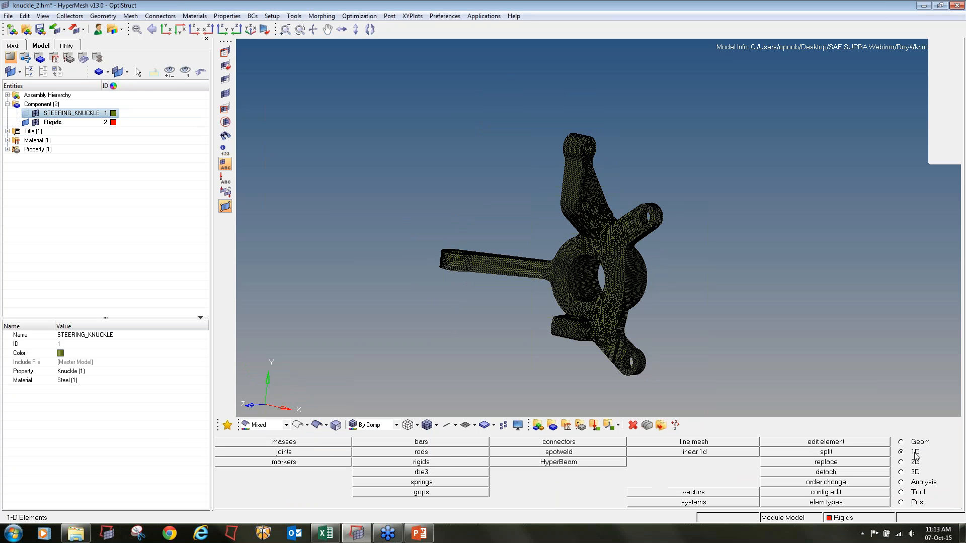
{"action": "left_click", "coordinate": [443, 461]}
{"action": "left_click_drag", "start_coordinate": [558, 297], "coordinate": [509, 296], "text": "ctrl"}
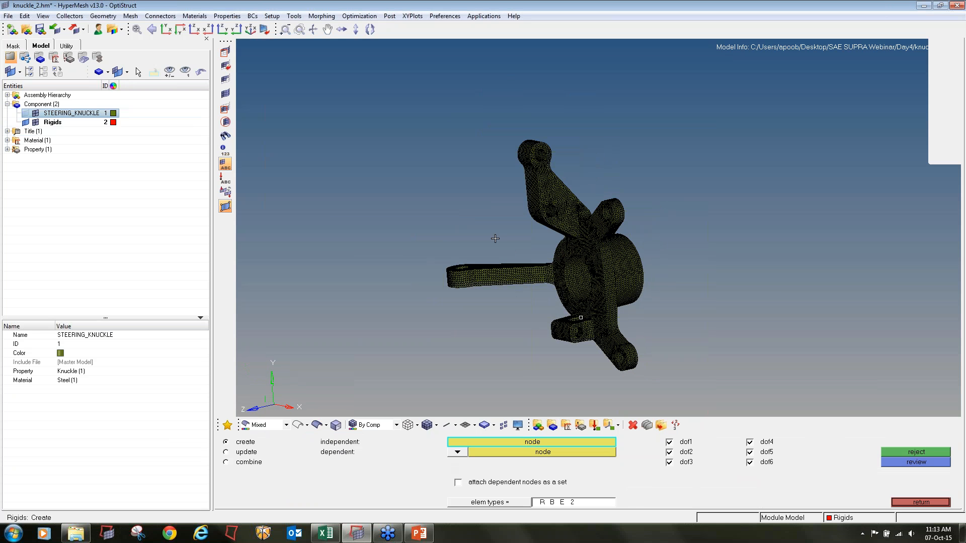
{"action": "scroll", "coordinate": [512, 168], "scroll_direction": "up", "scroll_amount": 3, "text": "ctrl"}
{"action": "scroll", "coordinate": [515, 167], "scroll_direction": "up", "scroll_amount": 2, "text": "ctrl"}
{"action": "right_click_drag", "start_coordinate": [515, 167], "coordinate": [434, 336], "text": "ctrl"}
{"action": "left_click_drag", "start_coordinate": [619, 256], "coordinate": [569, 255], "text": "ctrl"}
{"action": "scroll", "coordinate": [569, 255], "scroll_direction": "up", "scroll_amount": 2, "text": "ctrl"}
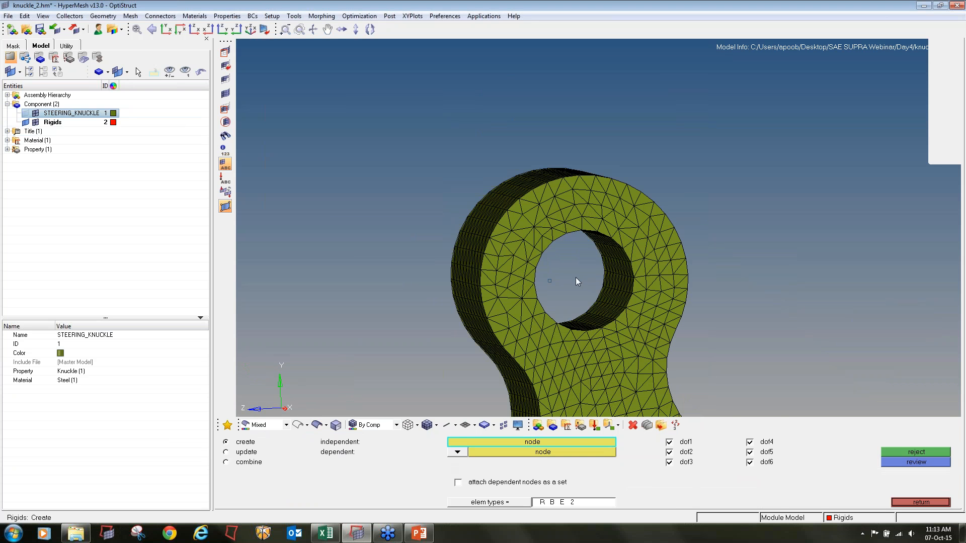
Create a circle center node for the near edge of the upper arm's hole from three nodes on that edge.
{"action": "key", "text": "F4"}
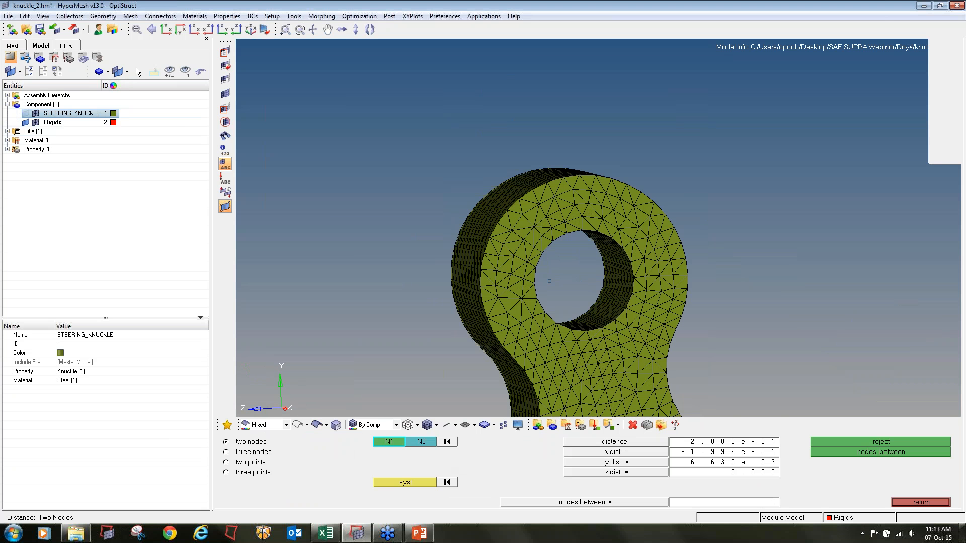
{"action": "left_click", "coordinate": [254, 452]}
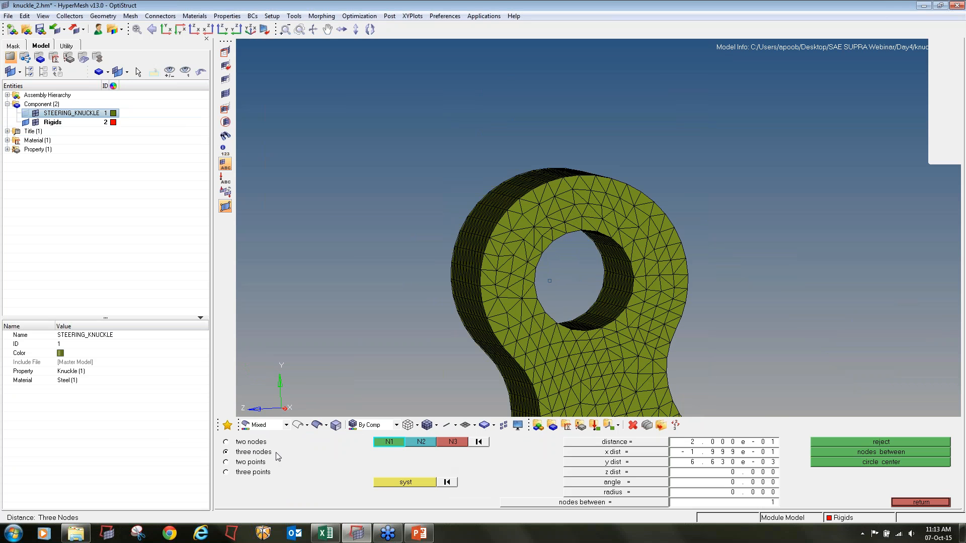
{"action": "scroll", "coordinate": [547, 238], "scroll_direction": "up", "scroll_amount": 2}
{"action": "left_click", "coordinate": [544, 245]}
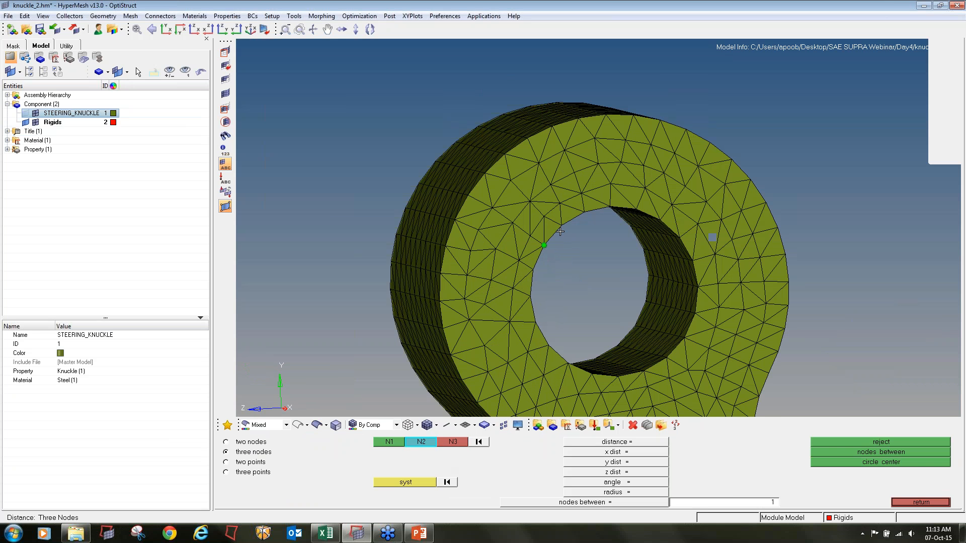
{"action": "left_click", "coordinate": [561, 225]}
{"action": "left_click", "coordinate": [585, 212]}
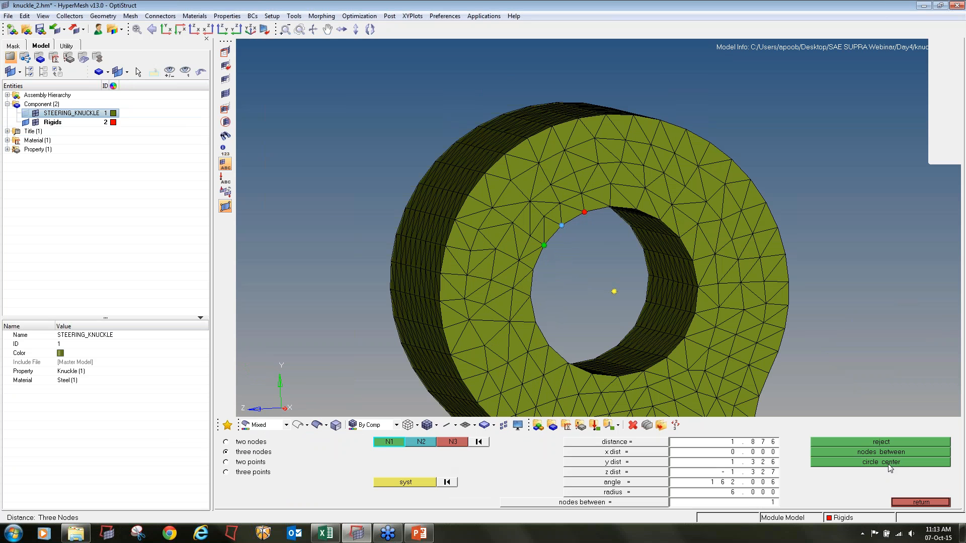
Create a circle center node for the far edge of the same hole from three of its edge nodes.
{"action": "scroll", "coordinate": [633, 295], "scroll_direction": "up", "scroll_amount": 3}
{"action": "left_click", "coordinate": [639, 259]}
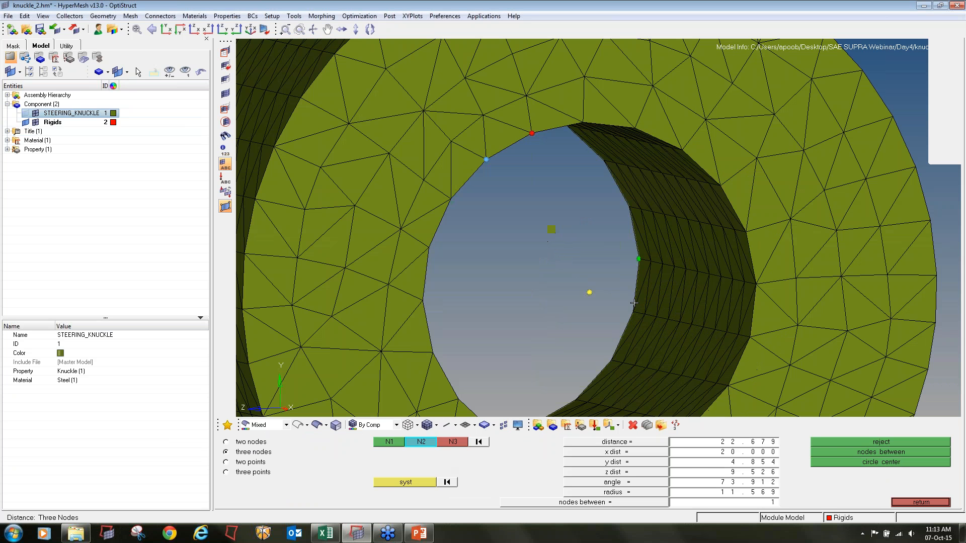
{"action": "left_click", "coordinate": [633, 310]}
Create one node midway between the two circle center nodes of the hole.
{"action": "left_click", "coordinate": [226, 442]}
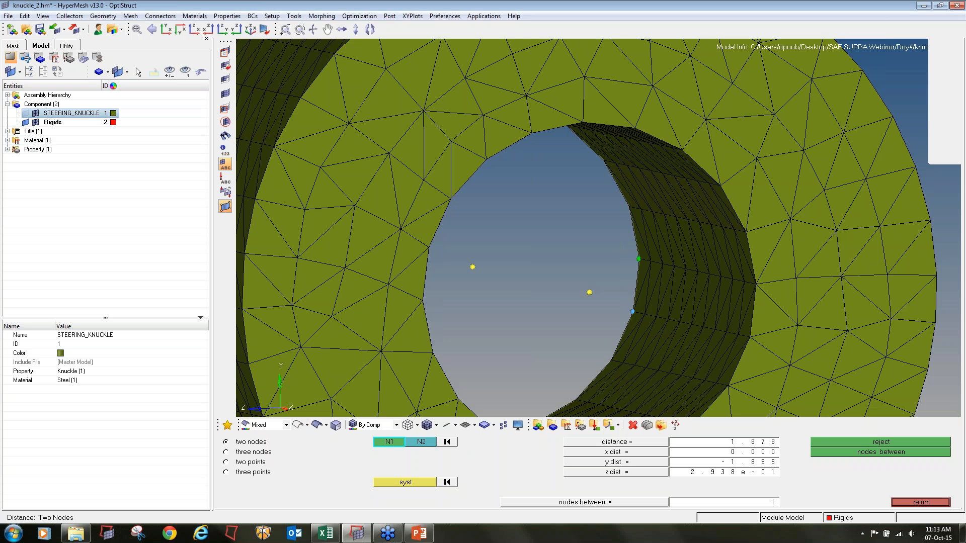
{"action": "left_click", "coordinate": [472, 266]}
{"action": "left_click", "coordinate": [586, 293]}
{"action": "left_click", "coordinate": [835, 452]}
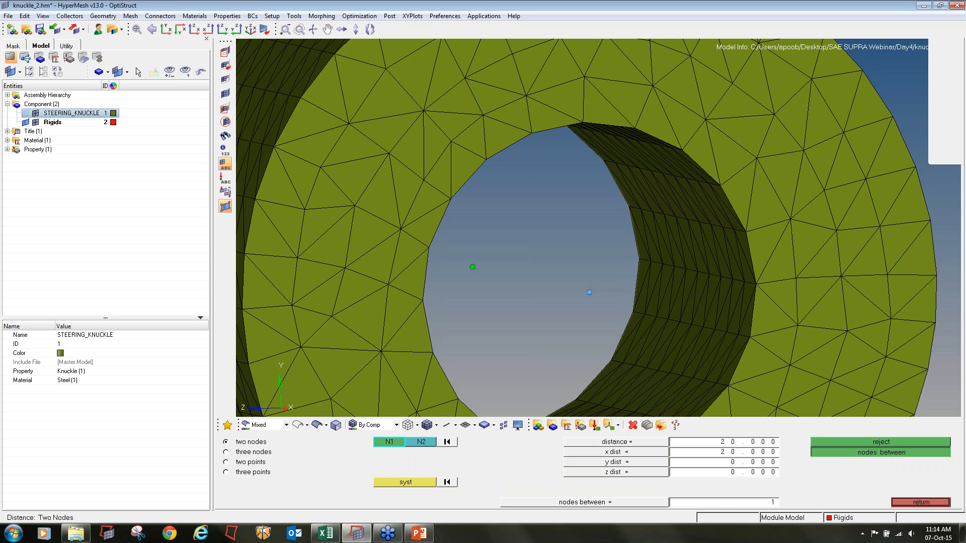
Create a circle center node for the near edge of the upper arm's lower hole from three nodes on that edge.
{"action": "scroll", "coordinate": [527, 285], "scroll_direction": "down", "scroll_amount": 3}
{"action": "scroll", "coordinate": [527, 286], "scroll_direction": "up", "scroll_amount": 2}
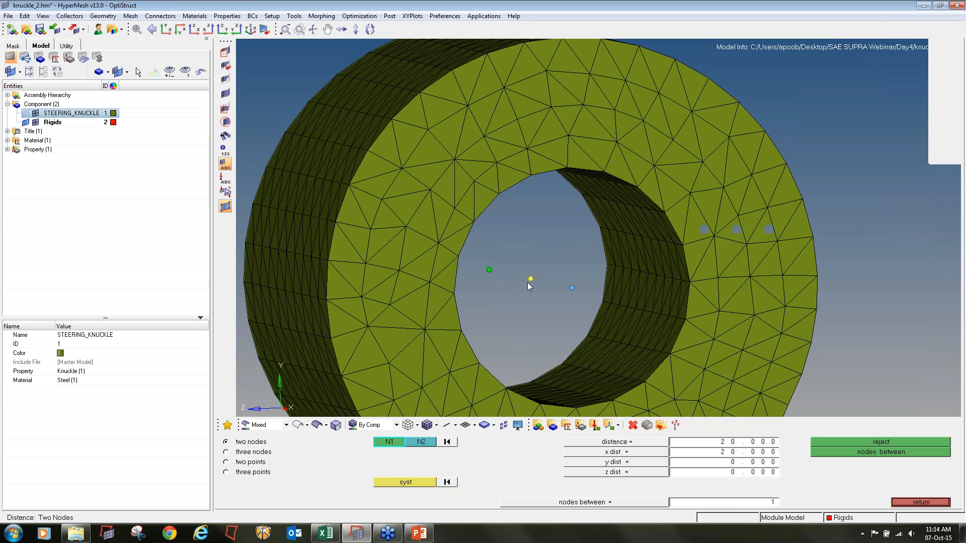
{"action": "scroll", "coordinate": [528, 283], "scroll_direction": "down", "scroll_amount": 7}
{"action": "scroll", "coordinate": [533, 356], "scroll_direction": "up", "scroll_amount": 3}
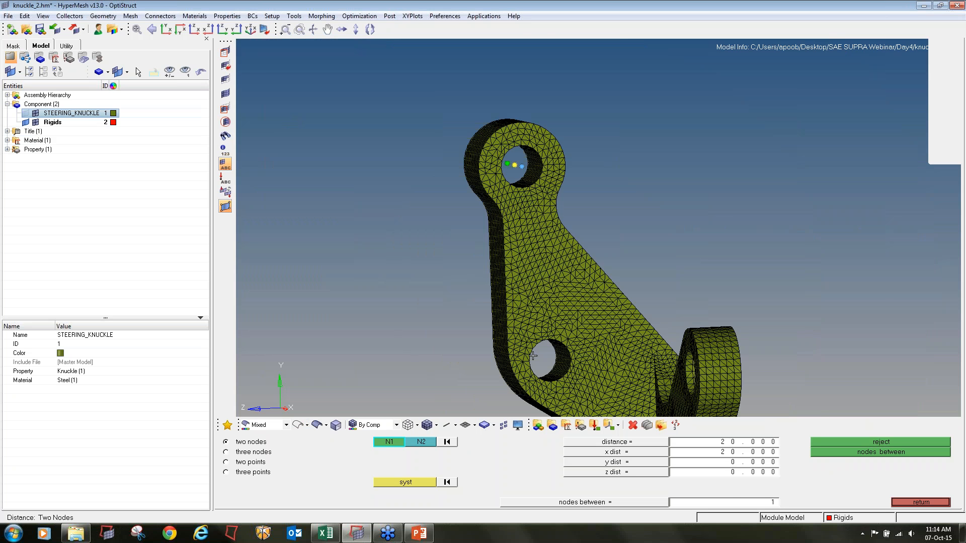
{"action": "scroll", "coordinate": [533, 356], "scroll_direction": "up", "scroll_amount": 4}
{"action": "left_click", "coordinate": [254, 451]}
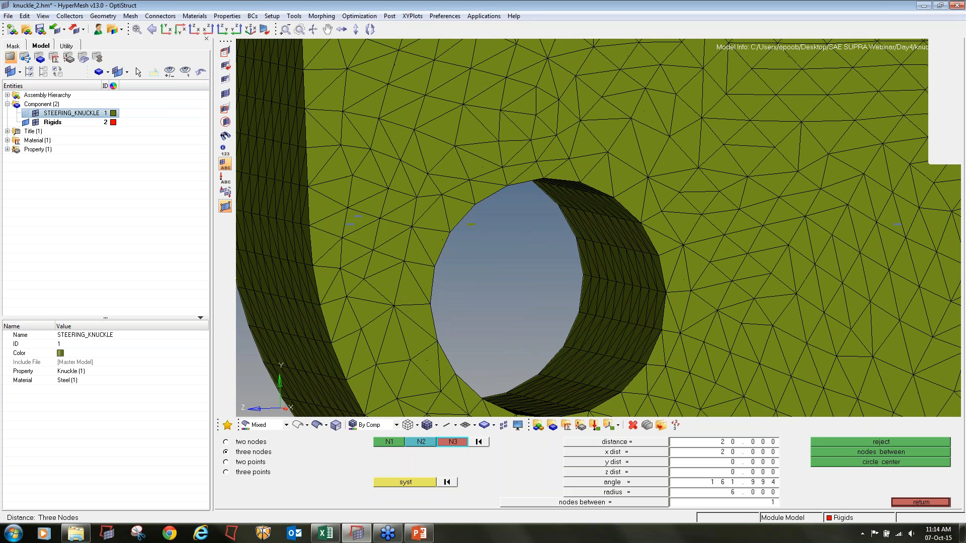
{"action": "left_click", "coordinate": [507, 186]}
{"action": "left_click", "coordinate": [544, 179]}
{"action": "left_click", "coordinate": [580, 182]}
Create a circle center node for the far edge of the upper arm's lower hole from three of its edge nodes.
{"action": "left_click", "coordinate": [583, 275]}
{"action": "left_click", "coordinate": [578, 312]}
{"action": "left_click", "coordinate": [563, 346]}
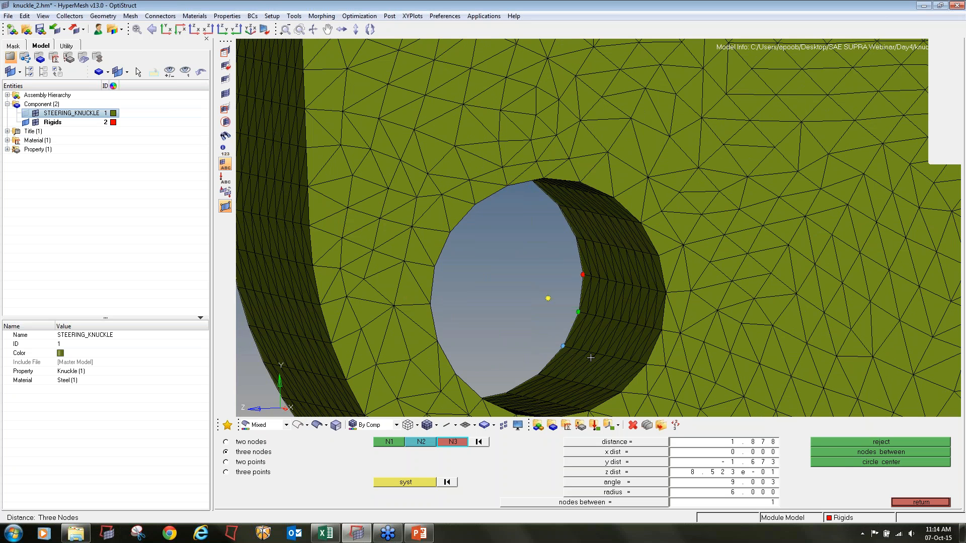
{"action": "left_click", "coordinate": [831, 461]}
Create one node midway between the two circle center nodes of the upper arm's lower hole.
{"action": "left_click", "coordinate": [254, 443]}
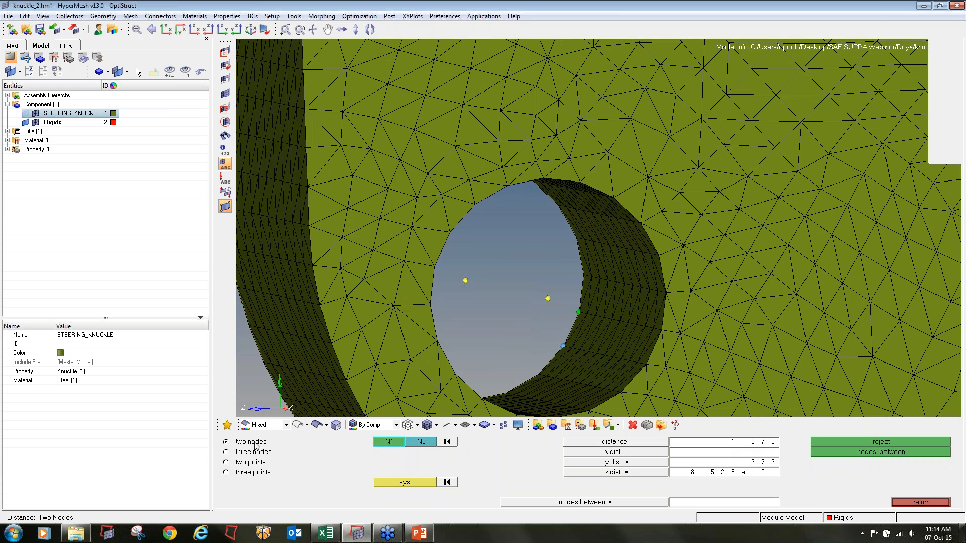
{"action": "left_click", "coordinate": [468, 280]}
{"action": "left_click", "coordinate": [548, 299]}
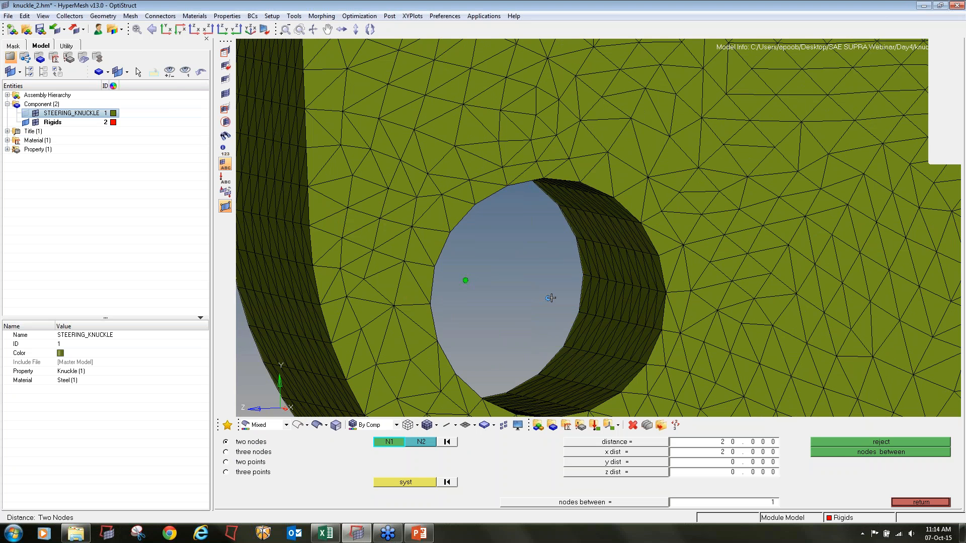
{"action": "left_click", "coordinate": [835, 452]}
Create a circle center node for the near edge of the lower bracket's cross hole from three nodes on that edge.
{"action": "scroll", "coordinate": [602, 320], "scroll_direction": "down", "scroll_amount": 8}
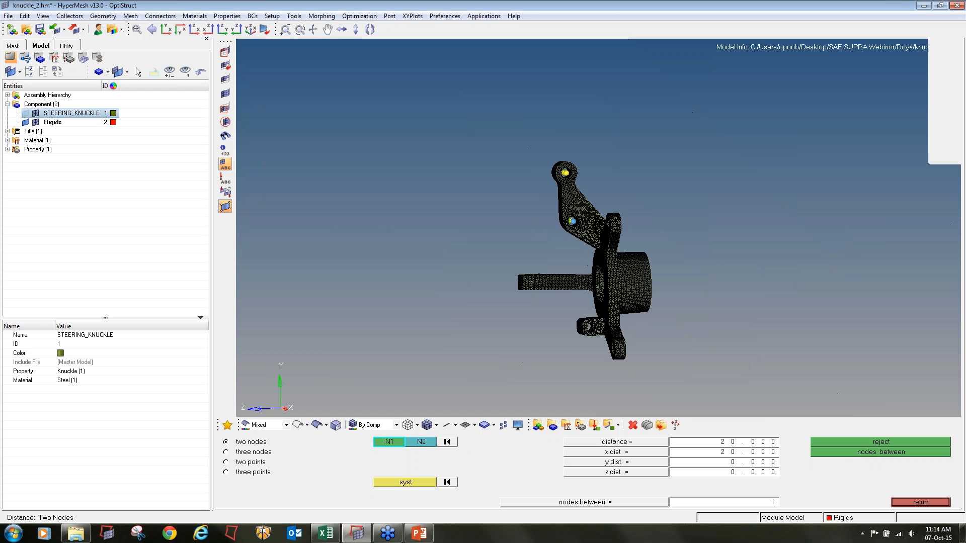
{"action": "scroll", "coordinate": [602, 320], "scroll_direction": "up", "scroll_amount": 8}
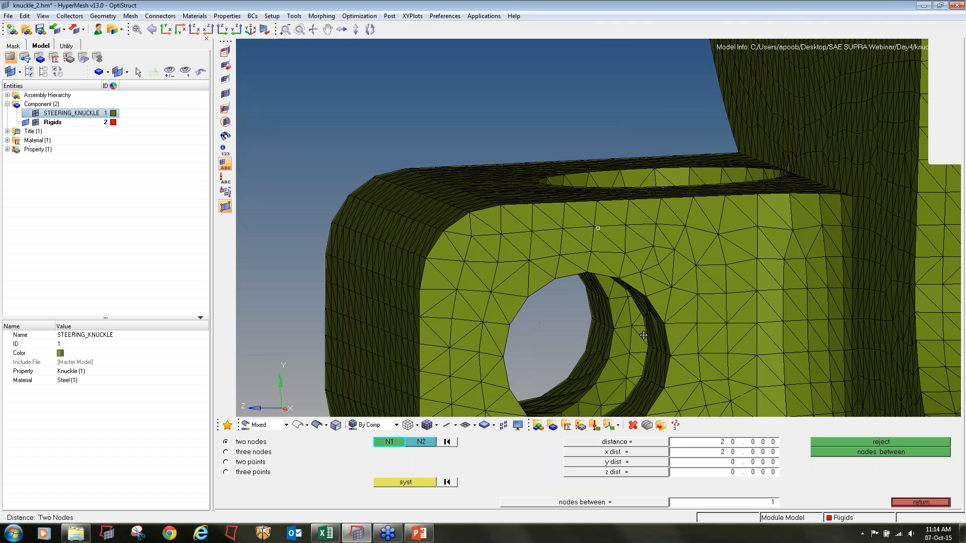
{"action": "right_click_drag", "start_coordinate": [643, 335], "coordinate": [627, 334], "text": "ctrl"}
{"action": "left_click_drag", "start_coordinate": [564, 292], "coordinate": [524, 271], "text": "ctrl"}
{"action": "right_click_drag", "start_coordinate": [523, 272], "coordinate": [461, 213], "text": "ctrl"}
{"action": "left_click", "coordinate": [254, 453]}
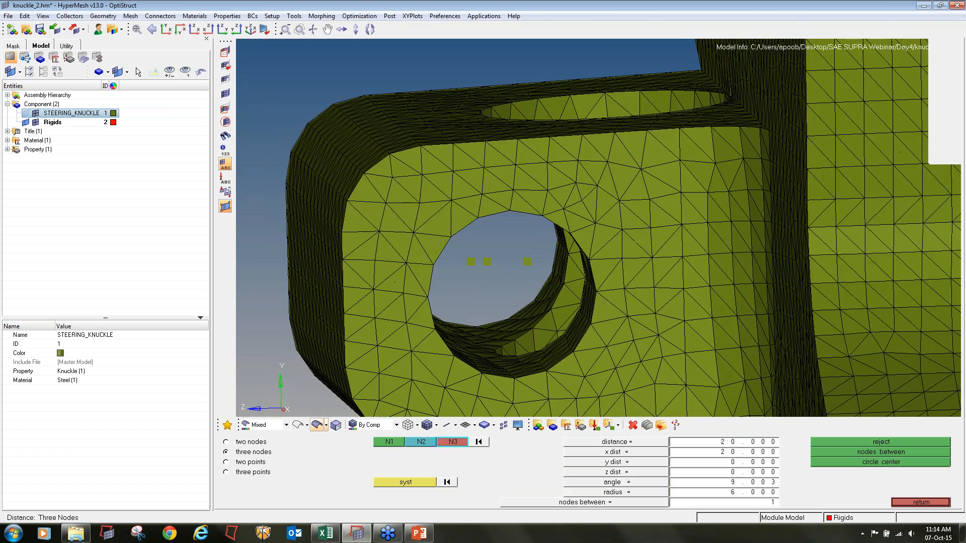
{"action": "left_click", "coordinate": [515, 378]}
{"action": "left_click", "coordinate": [546, 372]}
{"action": "left_click", "coordinate": [573, 352]}
{"action": "left_click", "coordinate": [846, 461]}
Create a circle center node for the far edge of the lower bracket's cross hole from three of its edge nodes.
{"action": "scroll", "coordinate": [507, 314], "scroll_direction": "up", "scroll_amount": 4}
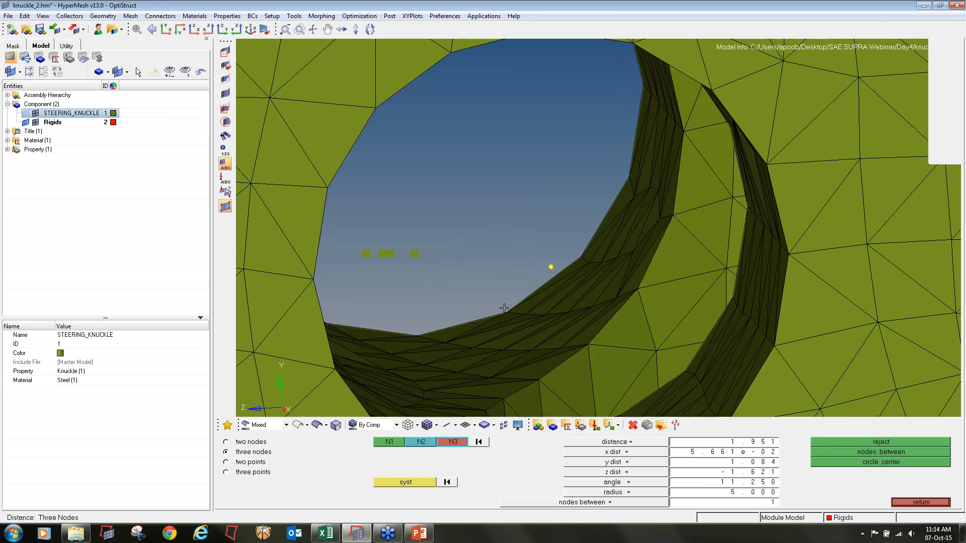
{"action": "left_click", "coordinate": [507, 308]}
{"action": "left_click", "coordinate": [610, 231]}
{"action": "scroll", "coordinate": [612, 230], "scroll_direction": "down", "scroll_amount": 3}
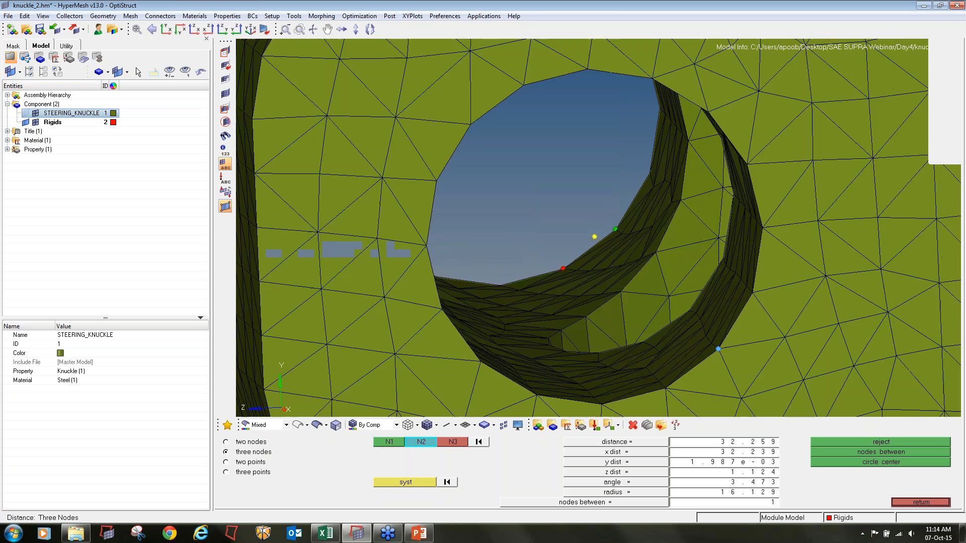
{"action": "left_click", "coordinate": [640, 227]}
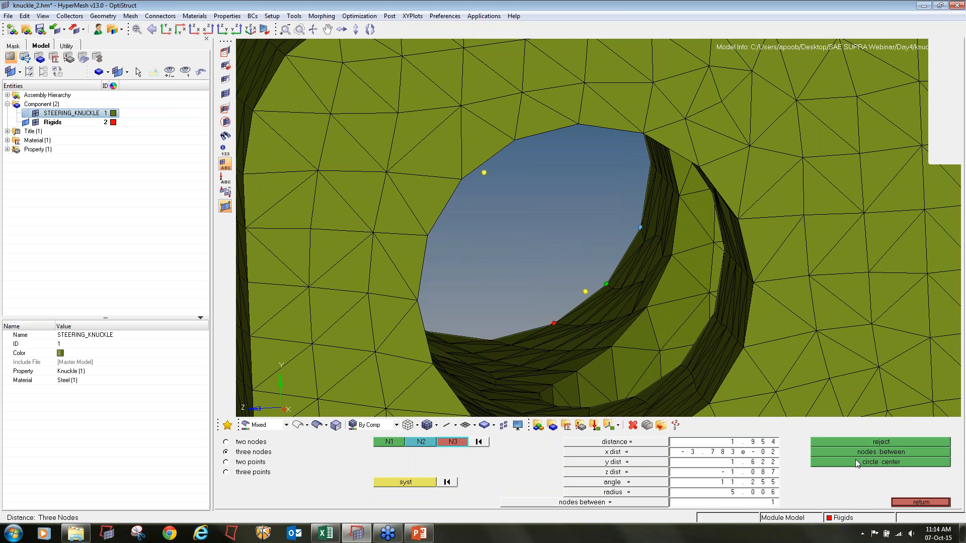
Create one node midway between the two circle center nodes of the lower bracket's cross hole.
{"action": "left_click", "coordinate": [247, 442]}
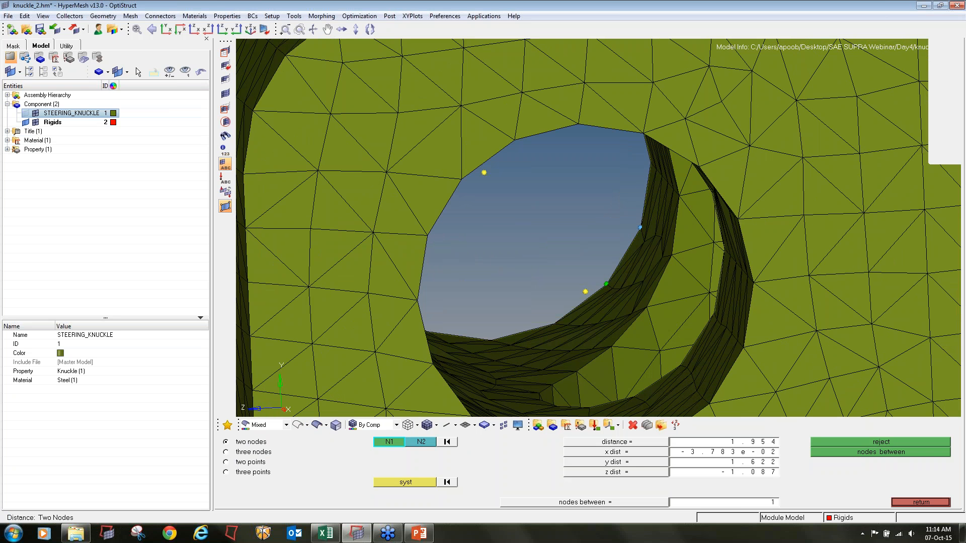
{"action": "left_click", "coordinate": [484, 172]}
{"action": "left_click", "coordinate": [584, 292]}
Create a circle center node for the near edge of the hub's upper lug hole from three nodes on that edge.
{"action": "scroll", "coordinate": [569, 276], "scroll_direction": "down", "scroll_amount": 10}
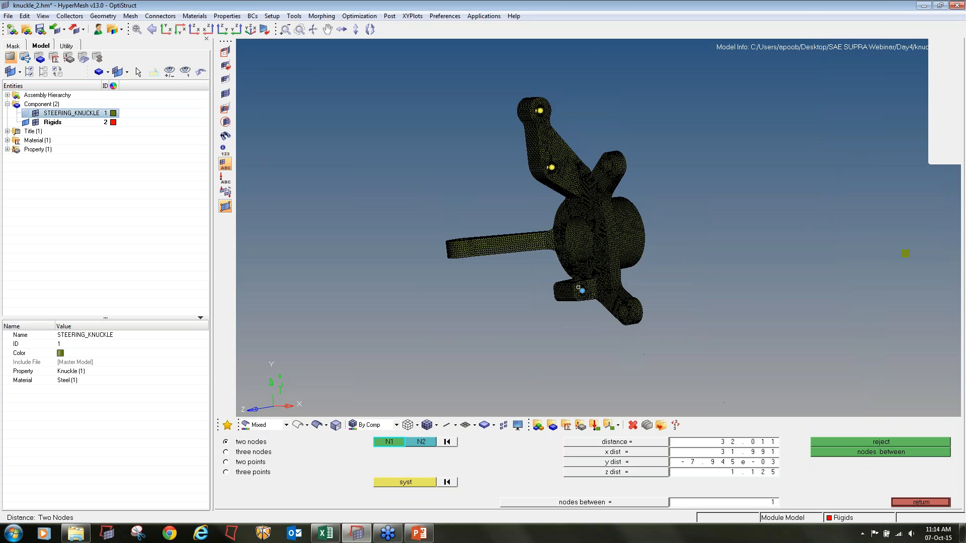
{"action": "left_click_drag", "start_coordinate": [578, 287], "coordinate": [805, 281], "text": "ctrl"}
{"action": "scroll", "coordinate": [609, 131], "scroll_direction": "up", "scroll_amount": 10, "text": "ctrl"}
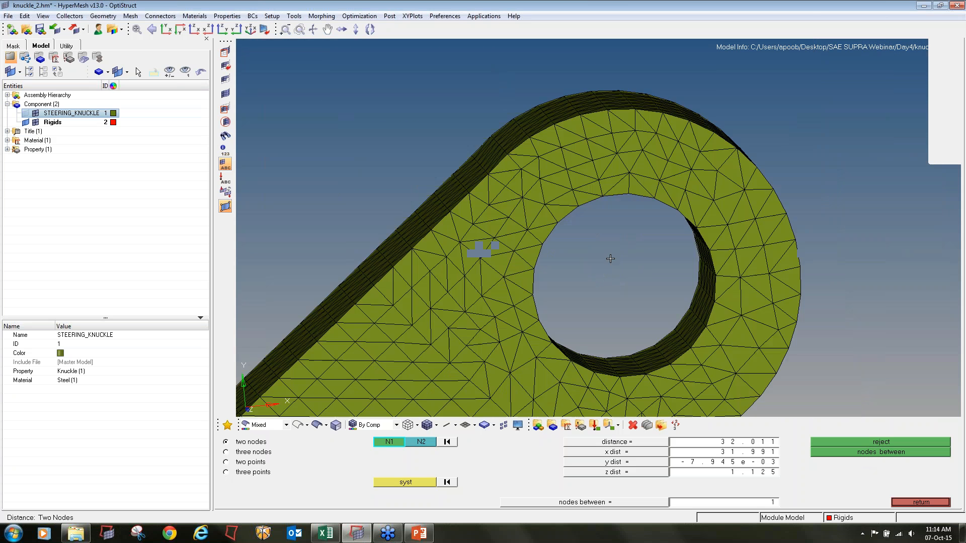
{"action": "right_click_drag", "start_coordinate": [610, 259], "coordinate": [557, 216], "text": "ctrl"}
{"action": "left_click", "coordinate": [235, 453]}
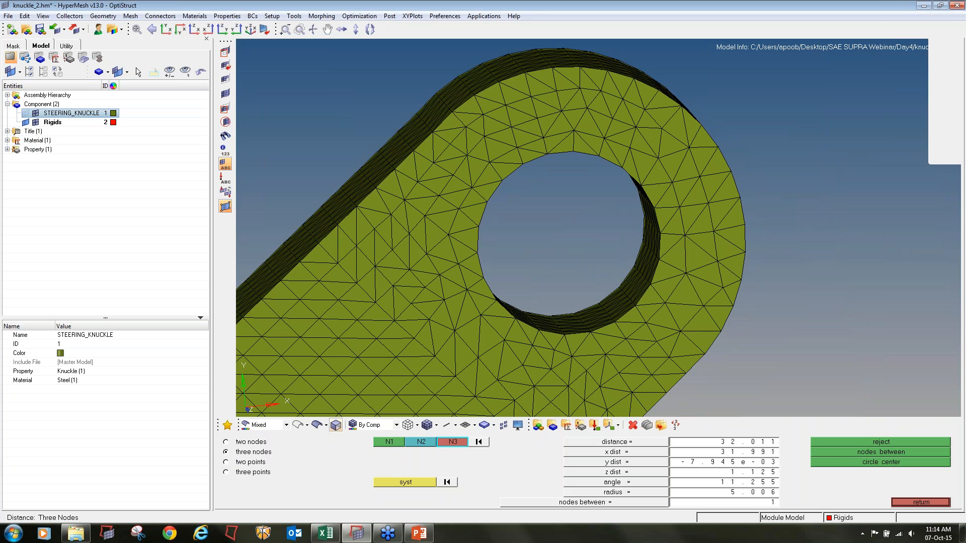
{"action": "left_click", "coordinate": [565, 335]}
{"action": "left_click", "coordinate": [590, 332]}
{"action": "left_click", "coordinate": [615, 321]}
Create a circle center node for the far edge of the hub's upper lug hole from three of its edge nodes.
{"action": "scroll", "coordinate": [565, 291], "scroll_direction": "down", "scroll_amount": 3, "text": "ctrl"}
{"action": "left_click_drag", "start_coordinate": [564, 291], "coordinate": [572, 260], "text": "ctrl"}
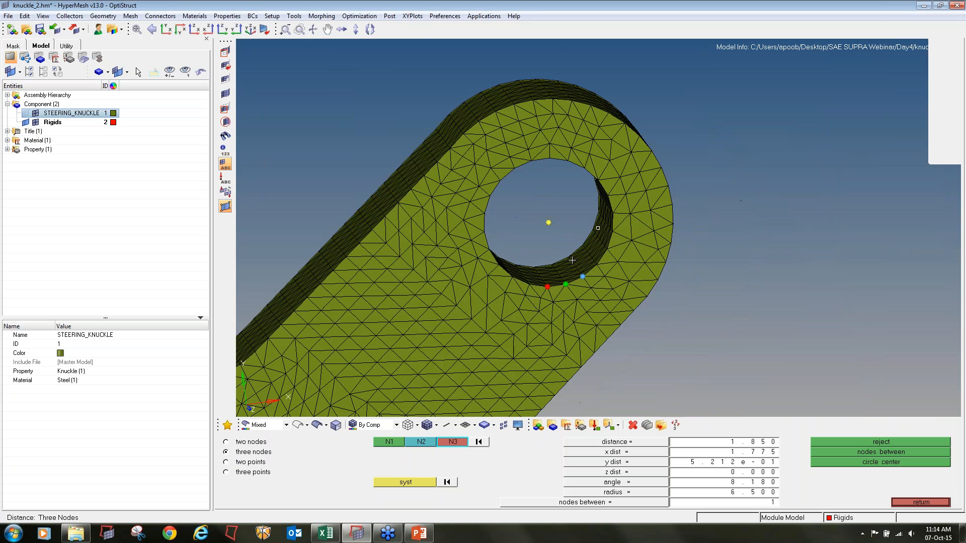
{"action": "scroll", "coordinate": [572, 259], "scroll_direction": "up", "scroll_amount": 7, "text": "ctrl"}
{"action": "left_click", "coordinate": [564, 248]}
{"action": "left_click", "coordinate": [597, 220]}
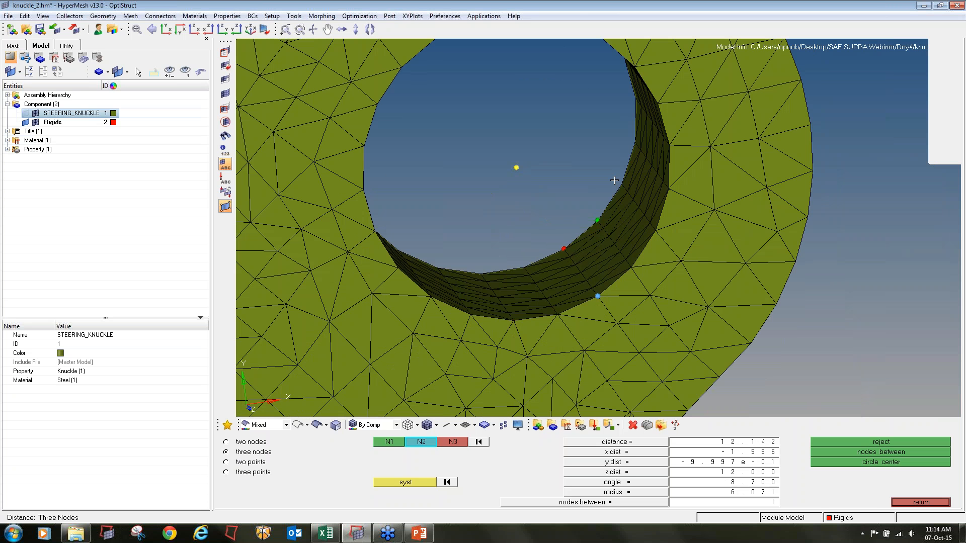
{"action": "left_click", "coordinate": [621, 184]}
{"action": "left_click", "coordinate": [837, 461]}
Create one node midway between the two circle center nodes of the hub's upper lug hole.
{"action": "scroll", "coordinate": [520, 257], "scroll_direction": "down", "scroll_amount": 3, "text": "ctrl"}
{"action": "left_click", "coordinate": [226, 442]}
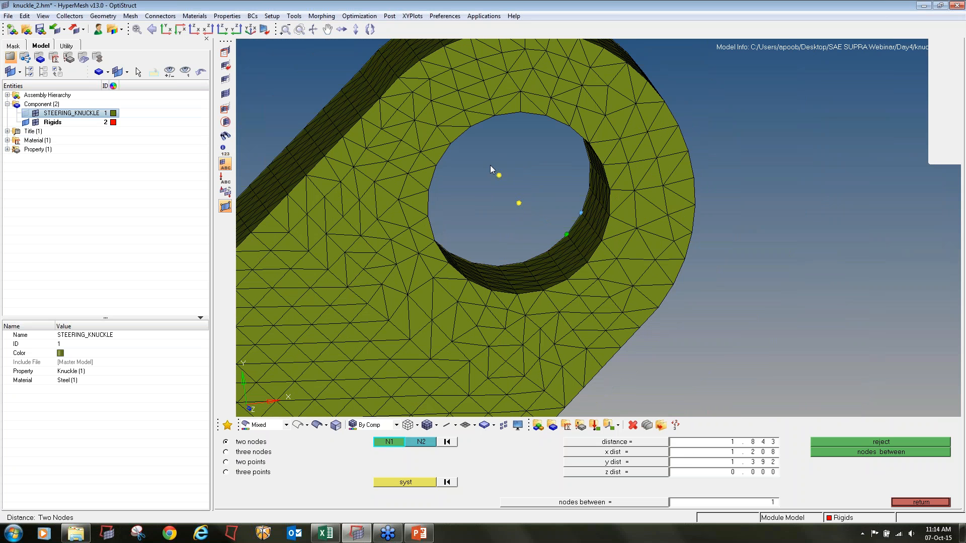
{"action": "left_click", "coordinate": [499, 174]}
{"action": "left_click", "coordinate": [518, 202]}
Create a circle center node for the near edge of the hub's lower lug hole from three nodes on that edge.
{"action": "scroll", "coordinate": [477, 162], "scroll_direction": "down", "scroll_amount": 7, "text": "ctrl"}
{"action": "right_click_drag", "start_coordinate": [494, 294], "coordinate": [453, 111], "text": "ctrl"}
{"action": "scroll", "coordinate": [448, 238], "scroll_direction": "up", "scroll_amount": 7, "text": "ctrl"}
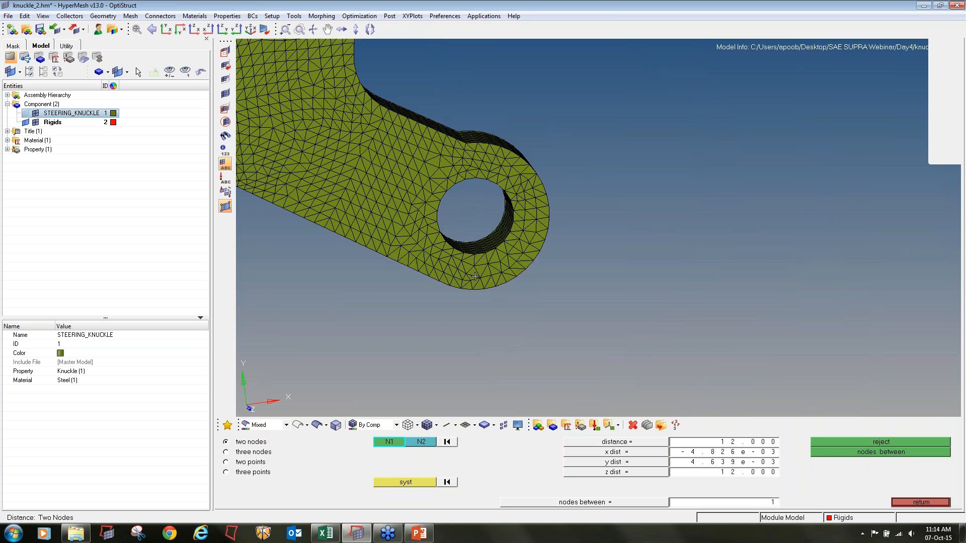
{"action": "right_click_drag", "start_coordinate": [448, 238], "coordinate": [451, 277], "text": "ctrl"}
{"action": "left_click", "coordinate": [955, 23]}
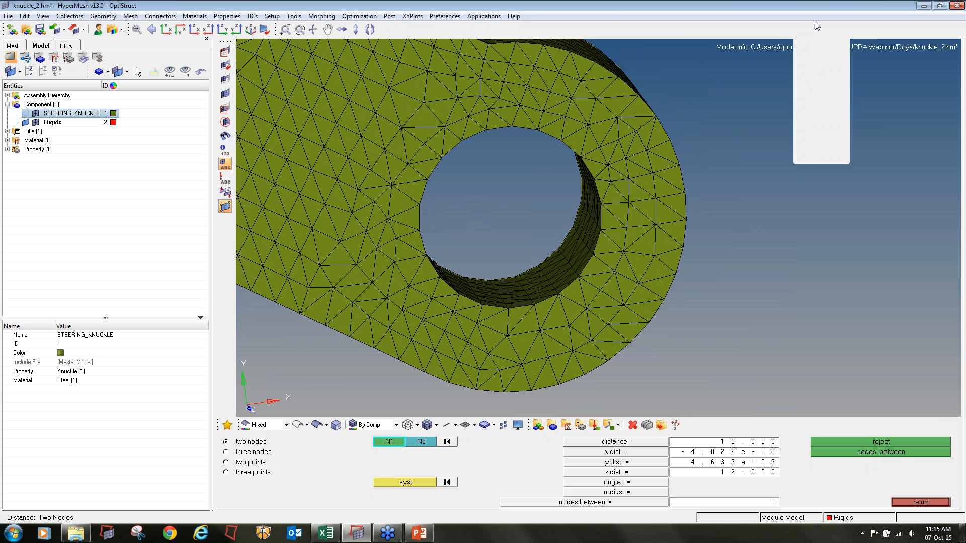
{"action": "left_click", "coordinate": [914, 19]}
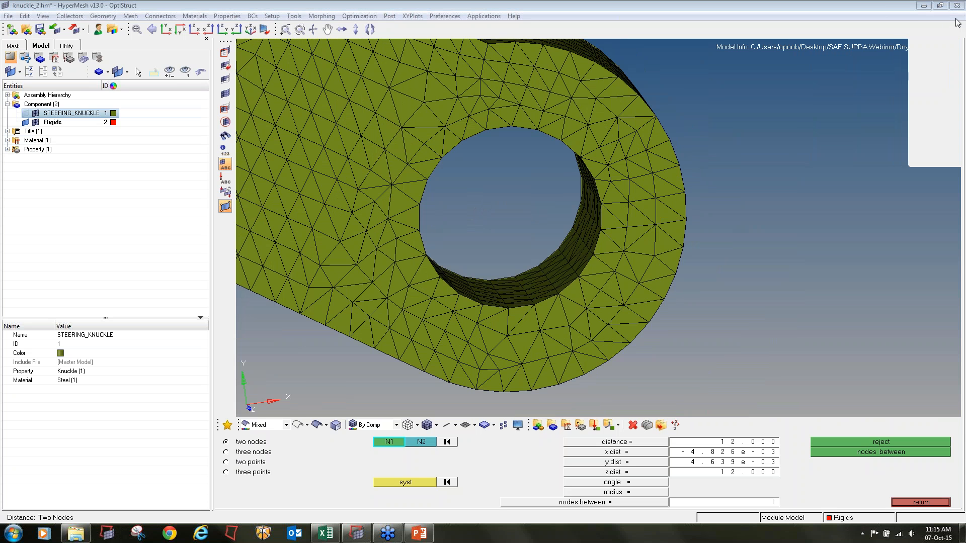
{"action": "left_click", "coordinate": [252, 452]}
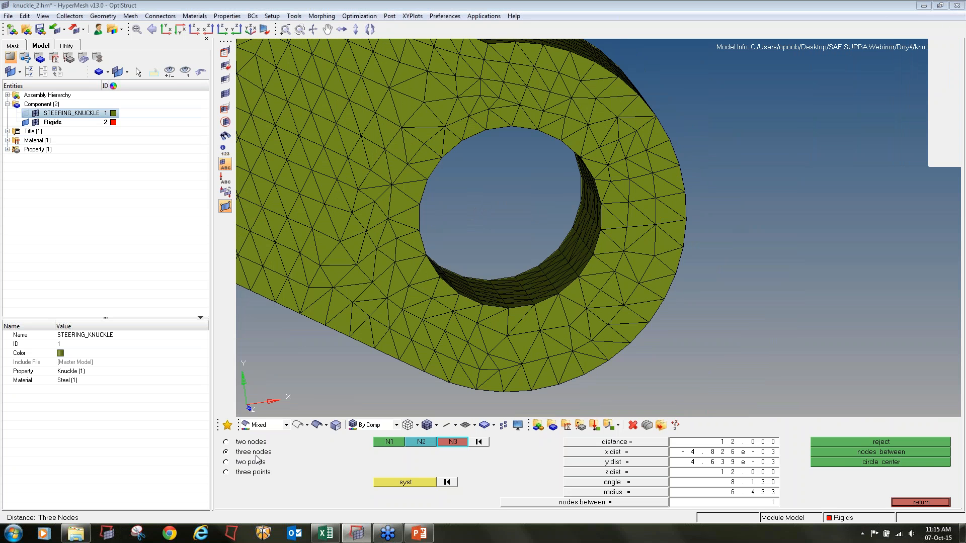
{"action": "left_click", "coordinate": [507, 304]}
{"action": "right_click", "coordinate": [508, 305]}
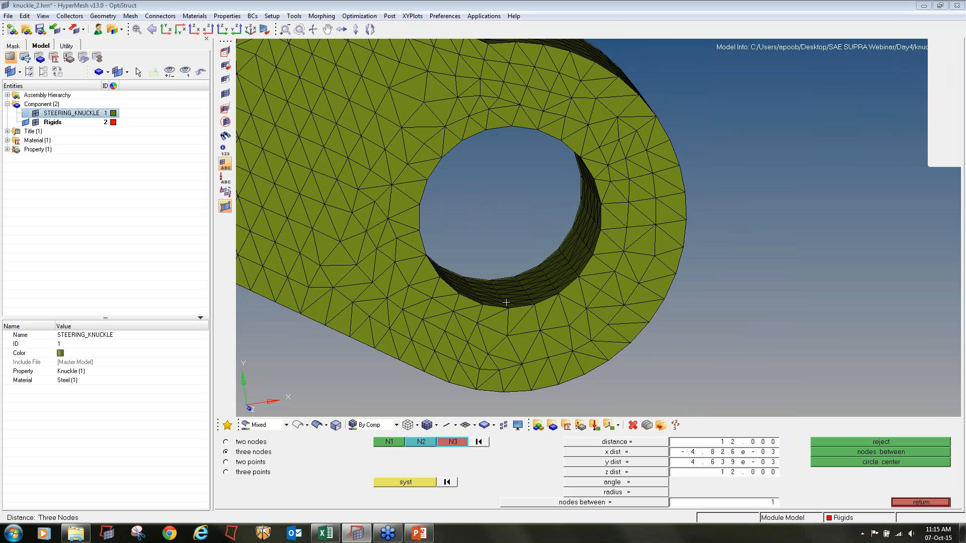
{"action": "scroll", "coordinate": [507, 308], "scroll_direction": "up", "scroll_amount": 3}
{"action": "left_click", "coordinate": [508, 307]}
{"action": "left_click", "coordinate": [563, 301]}
{"action": "left_click", "coordinate": [610, 283]}
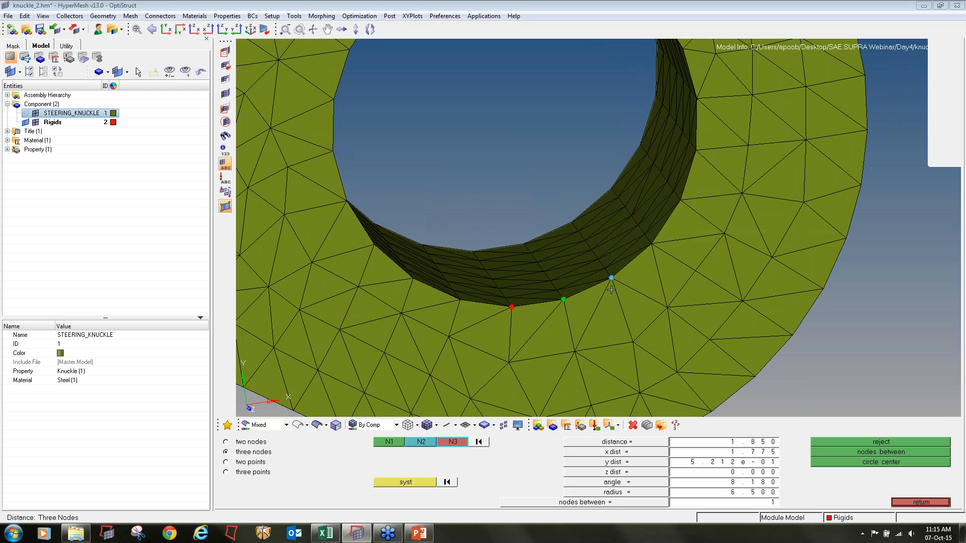
{"action": "left_click", "coordinate": [859, 463]}
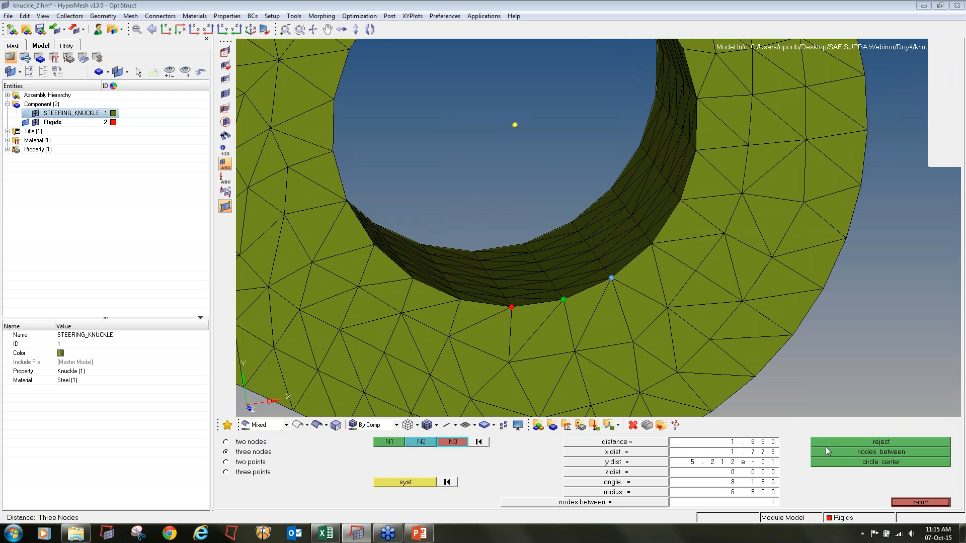
Create a circle center node for the far edge of the hub's lower lug hole from three of its edge nodes.
{"action": "left_click", "coordinate": [524, 242]}
{"action": "left_click", "coordinate": [571, 221]}
{"action": "left_click", "coordinate": [611, 189]}
{"action": "left_click", "coordinate": [891, 461]}
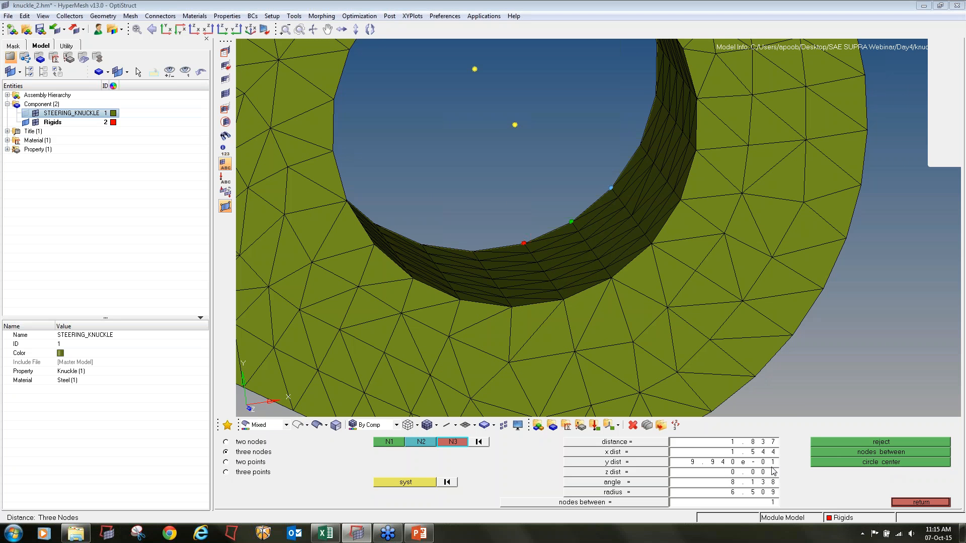
Create one node midway between the two circle center nodes of the hub's lower lug hole.
{"action": "left_click", "coordinate": [237, 443]}
{"action": "left_click", "coordinate": [514, 123]}
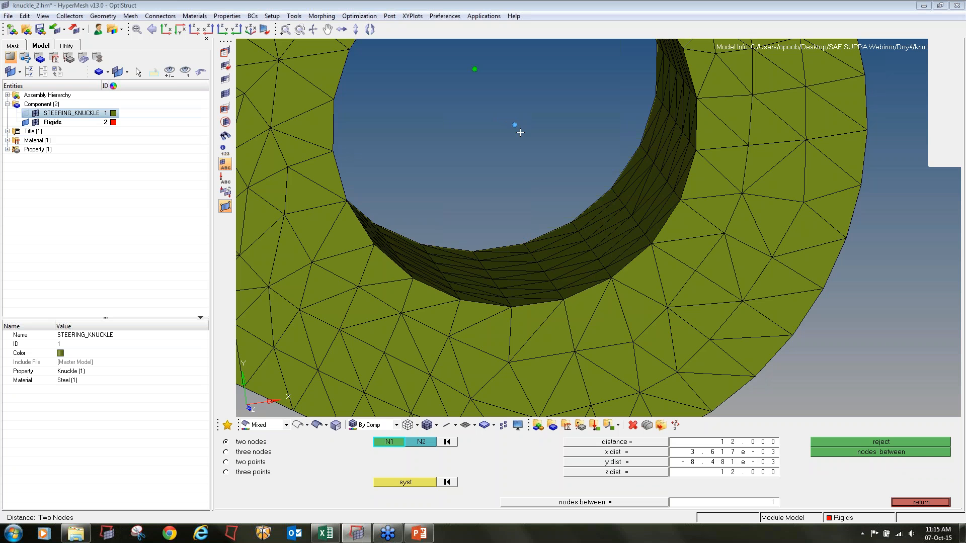
{"action": "scroll", "coordinate": [506, 150], "scroll_direction": "down", "scroll_amount": 5}
{"action": "scroll", "coordinate": [509, 178], "scroll_direction": "down", "scroll_amount": 3}
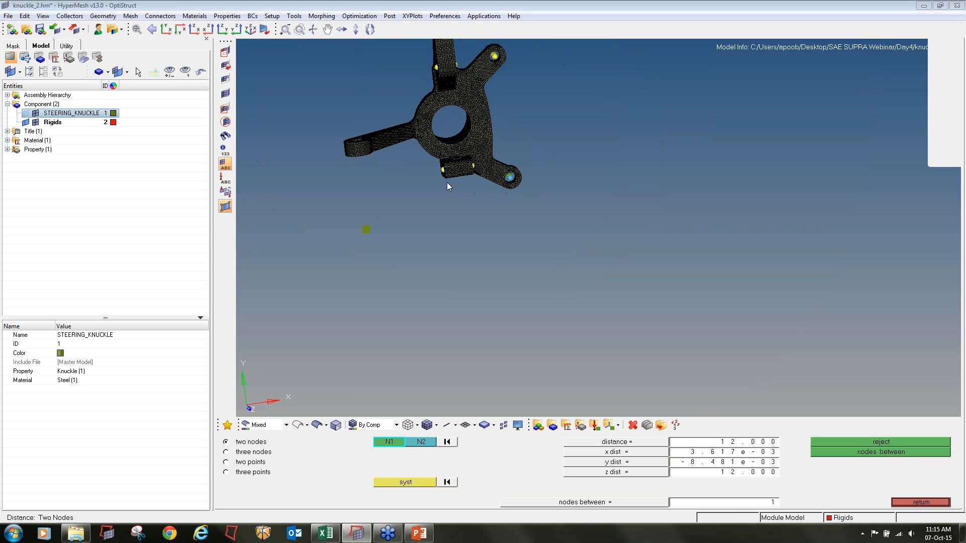
Create a circle center node for the near edge of the hole at the side arm's end from three nodes on that edge.
{"action": "left_click_drag", "start_coordinate": [447, 182], "coordinate": [542, 237], "text": "ctrl"}
{"action": "scroll", "coordinate": [410, 176], "scroll_direction": "up", "scroll_amount": 7}
{"action": "left_click_drag", "start_coordinate": [410, 176], "coordinate": [383, 229], "text": "ctrl"}
{"action": "scroll", "coordinate": [390, 254], "scroll_direction": "up", "scroll_amount": 5}
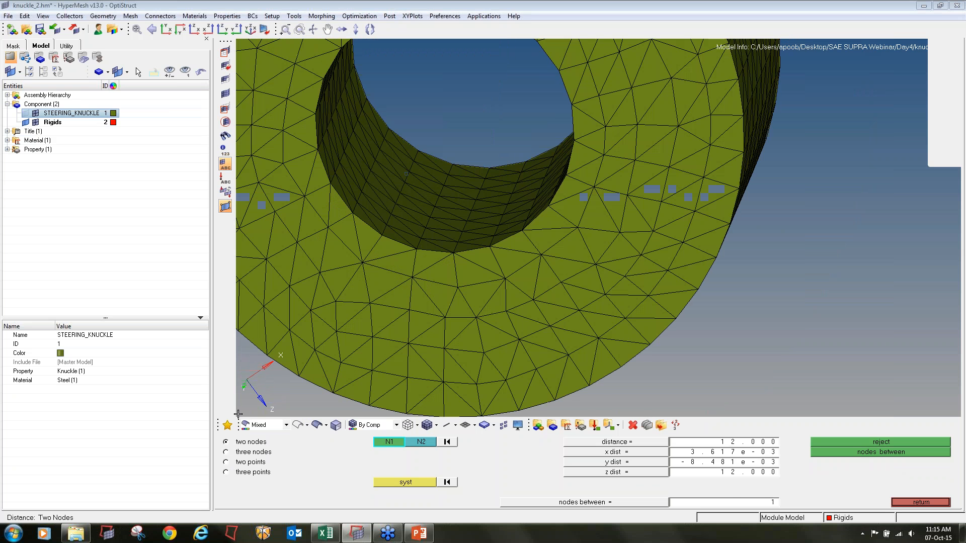
{"action": "left_click", "coordinate": [256, 452]}
{"action": "left_click", "coordinate": [382, 235]}
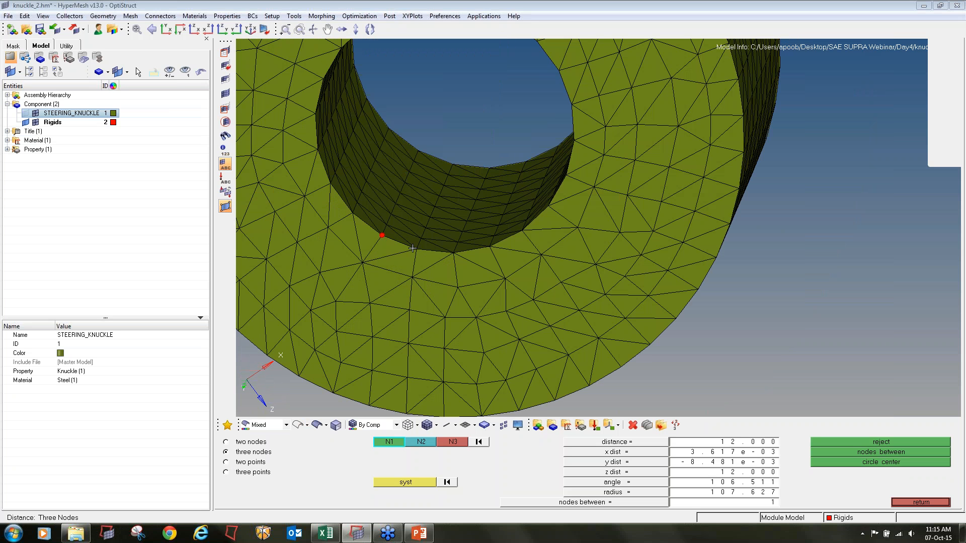
{"action": "left_click", "coordinate": [416, 249]}
{"action": "left_click", "coordinate": [454, 253]}
{"action": "left_click", "coordinate": [856, 463]}
Create a circle center node for the far edge of the side arm's hole from three of its edge nodes.
{"action": "left_click", "coordinate": [419, 150]}
{"action": "left_click", "coordinate": [453, 163]}
{"action": "left_click", "coordinate": [489, 167]}
{"action": "left_click", "coordinate": [833, 462]}
Create one node midway between the two circle center nodes of the side arm's hole.
{"action": "scroll", "coordinate": [502, 187], "scroll_direction": "down", "scroll_amount": 3, "text": "ctrl"}
{"action": "right_click_drag", "start_coordinate": [501, 187], "coordinate": [504, 231], "text": "ctrl"}
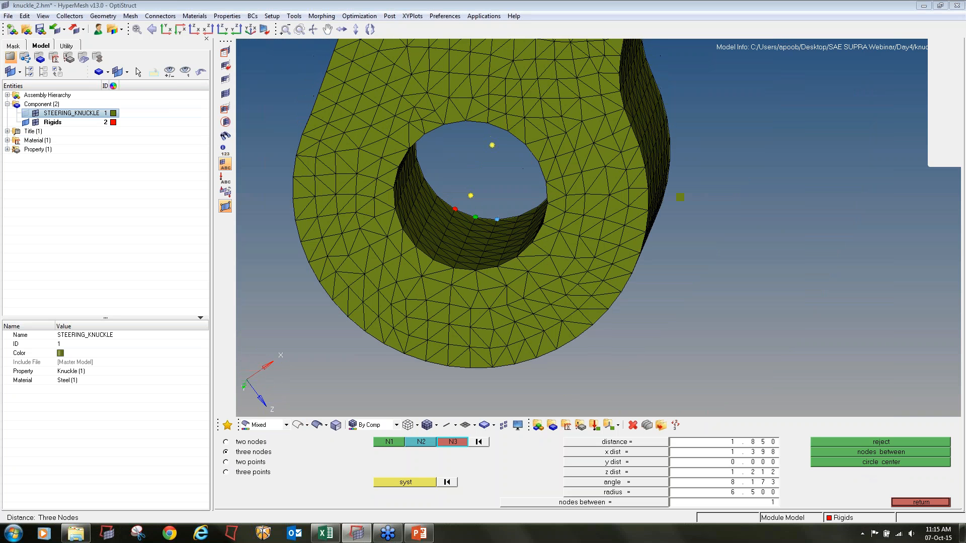
{"action": "left_click", "coordinate": [256, 443]}
{"action": "left_click", "coordinate": [470, 195]}
{"action": "left_click", "coordinate": [492, 145]}
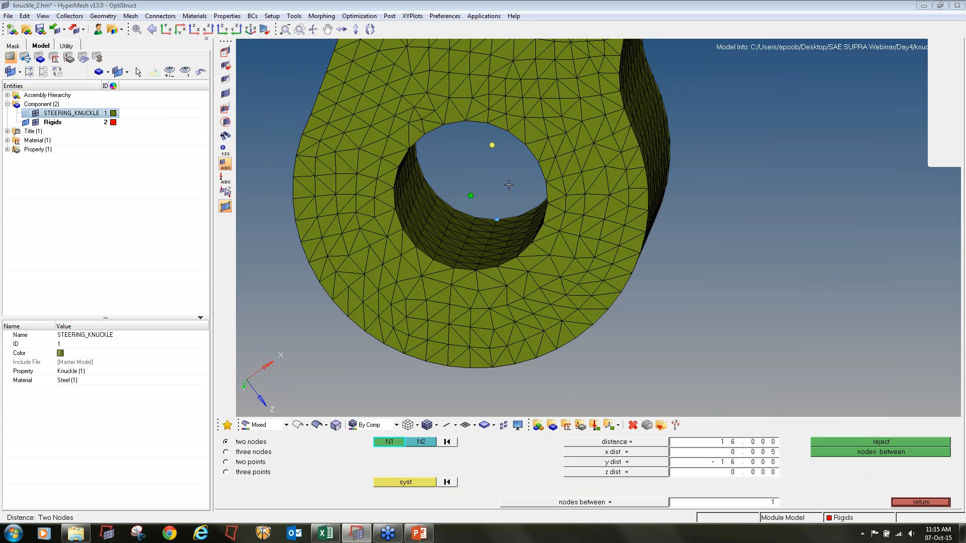
{"action": "scroll", "coordinate": [483, 171], "scroll_direction": "down", "scroll_amount": 5}
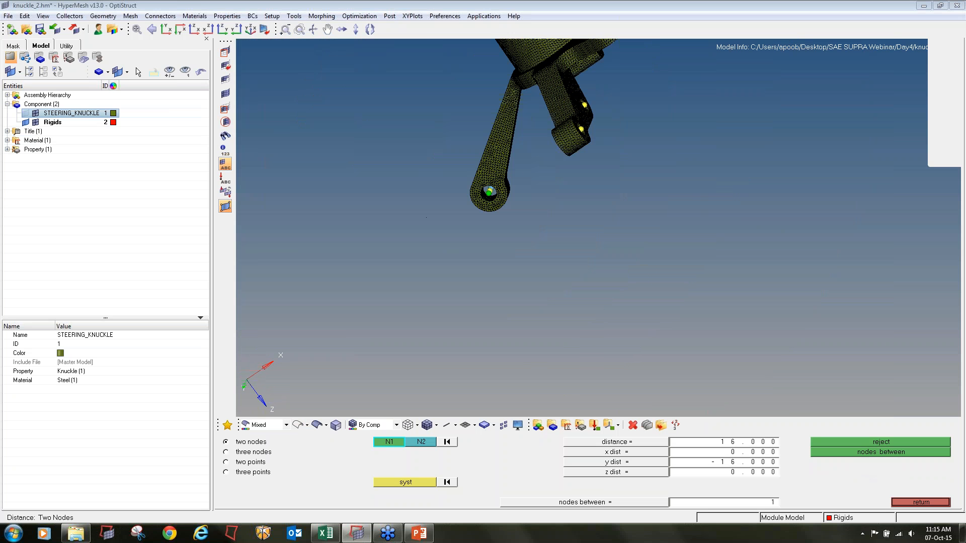
{"action": "left_click_drag", "start_coordinate": [515, 201], "coordinate": [479, 169], "text": "ctrl"}
{"action": "scroll", "coordinate": [479, 169], "scroll_direction": "up", "scroll_amount": 5, "text": "ctrl"}
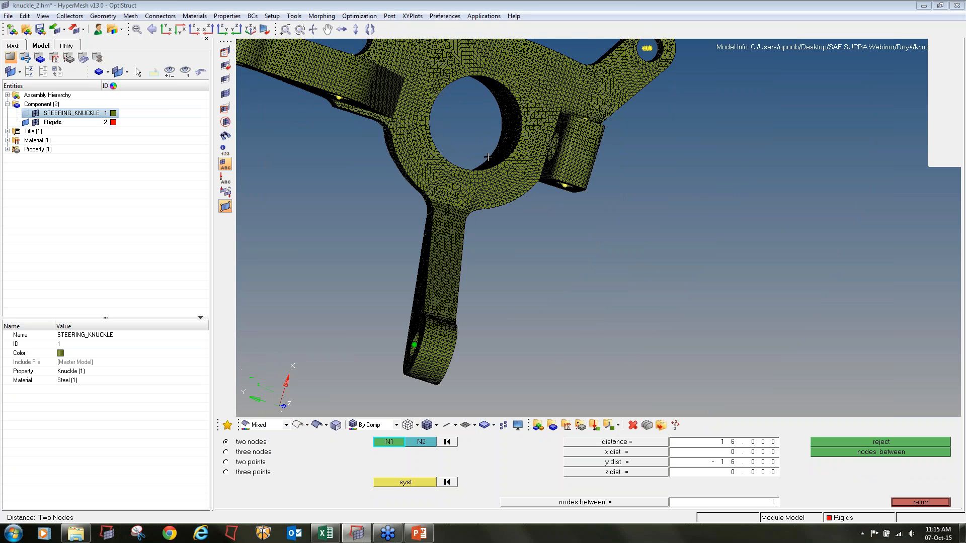
Create a circle center node for the near edge of the knuckle's large central bore from three of its edge nodes.
{"action": "scroll", "coordinate": [528, 251], "scroll_direction": "up", "scroll_amount": 2}
{"action": "scroll", "coordinate": [531, 249], "scroll_direction": "up", "scroll_amount": 2}
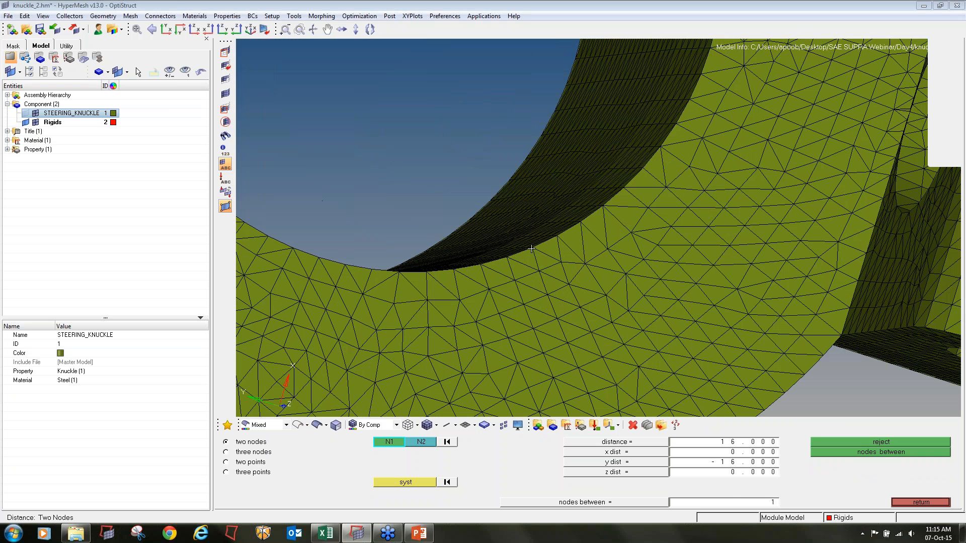
{"action": "left_click", "coordinate": [242, 453]}
{"action": "left_click", "coordinate": [532, 248]}
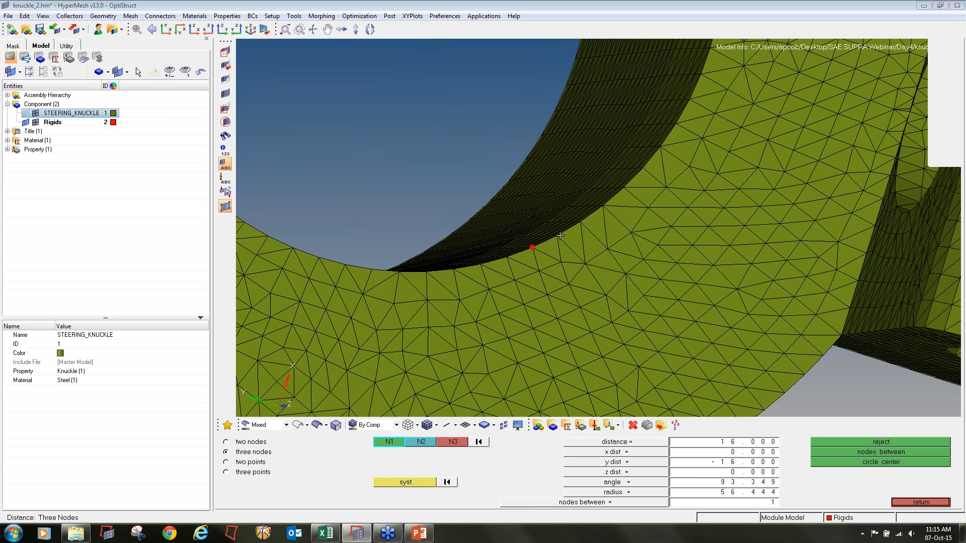
{"action": "left_click", "coordinate": [557, 236]}
{"action": "left_click", "coordinate": [581, 222]}
Create a circle center node for the far edge of the central bore from three nodes on that edge.
{"action": "left_click_drag", "start_coordinate": [492, 194], "coordinate": [507, 200], "text": "ctrl"}
{"action": "scroll", "coordinate": [506, 161], "scroll_direction": "up", "scroll_amount": 3}
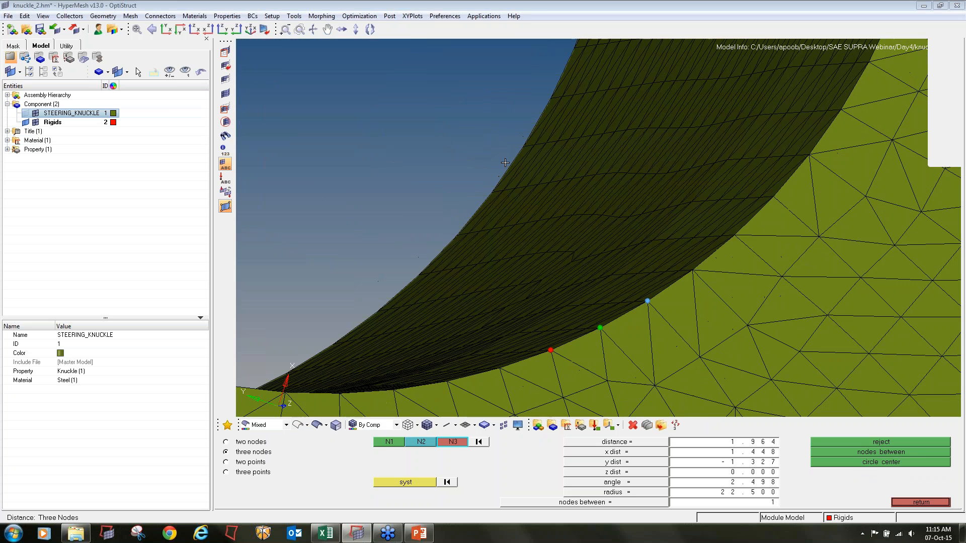
{"action": "left_click", "coordinate": [531, 137]}
{"action": "left_click", "coordinate": [486, 201]}
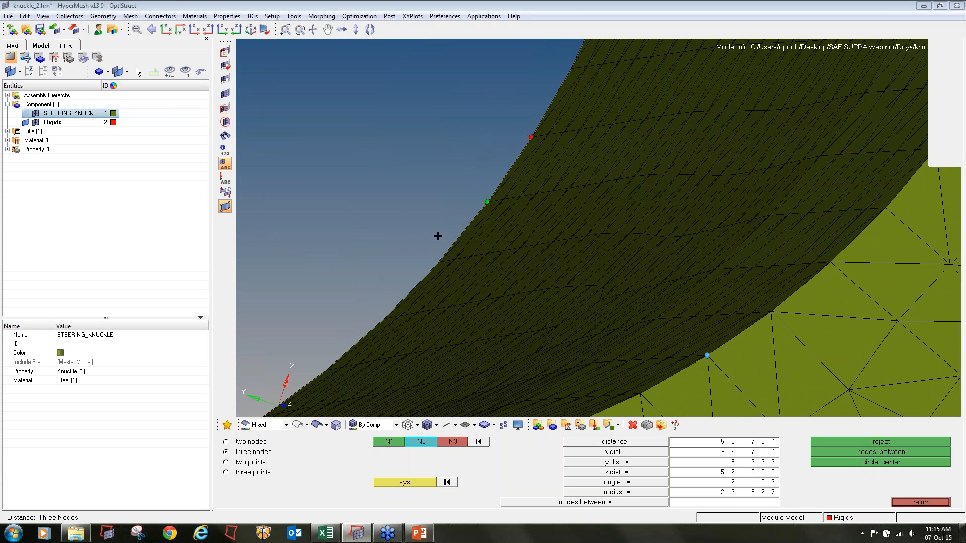
{"action": "left_click", "coordinate": [435, 259]}
{"action": "scroll", "coordinate": [487, 220], "scroll_direction": "down", "scroll_amount": 8, "text": "ctrl"}
{"action": "scroll", "coordinate": [442, 197], "scroll_direction": "up", "scroll_amount": 3, "text": "ctrl"}
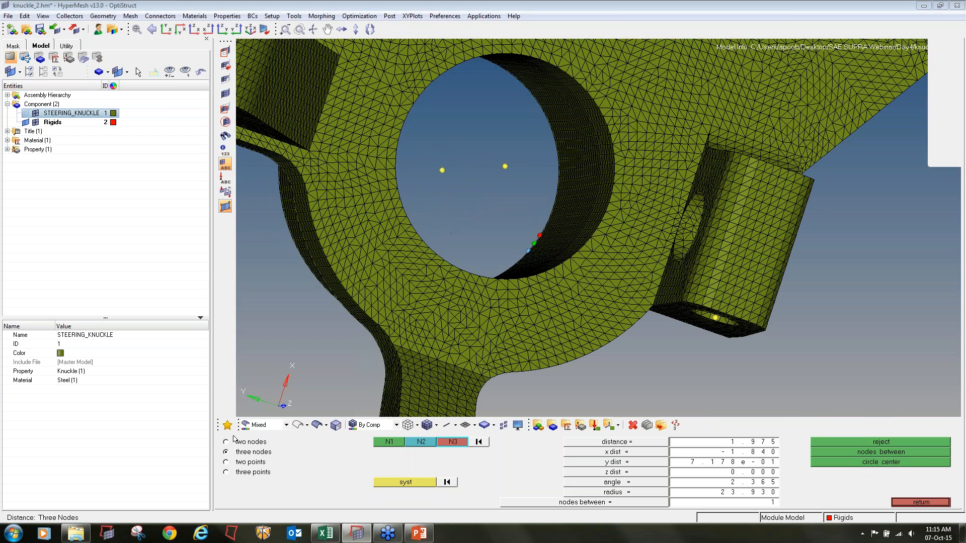
Create one node midway between the two circle center nodes of the central bore.
{"action": "left_click", "coordinate": [245, 443]}
{"action": "left_click", "coordinate": [442, 170]}
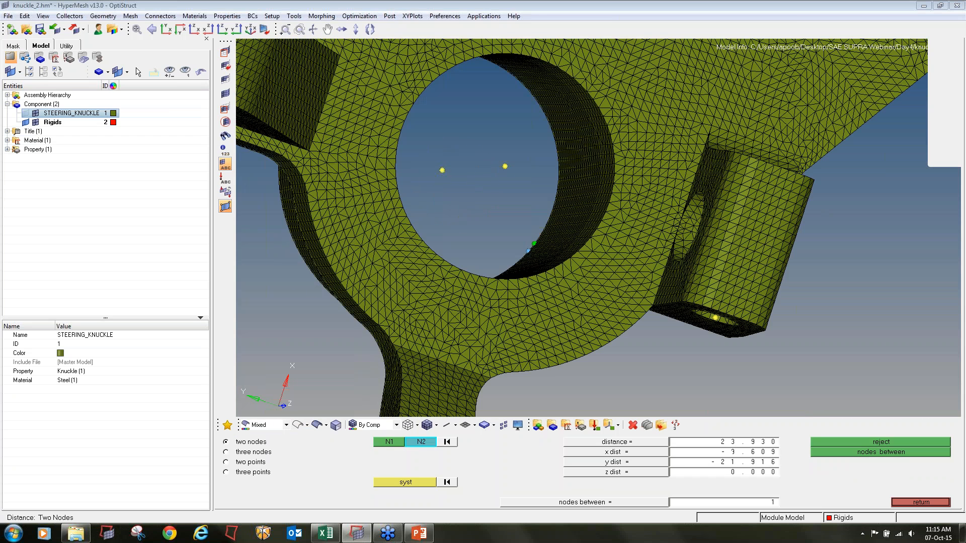
{"action": "left_click", "coordinate": [504, 167]}
{"action": "scroll", "coordinate": [397, 204], "scroll_direction": "down", "scroll_amount": 6, "text": "ctrl"}
{"action": "right_click_drag", "start_coordinate": [397, 204], "coordinate": [473, 211], "text": "ctrl"}
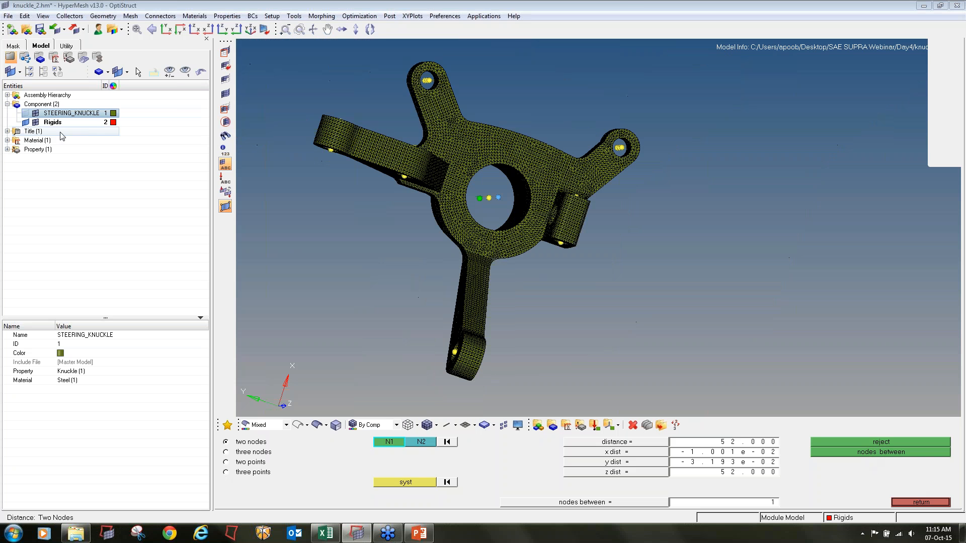
Hide the STEERING_KNUCKLE mesh to isolate the temporary nodes, and leave the distance tool.
{"action": "left_click", "coordinate": [35, 114]}
{"action": "left_click_drag", "start_coordinate": [484, 231], "coordinate": [491, 224], "text": "ctrl"}
{"action": "key", "text": "Escape"}
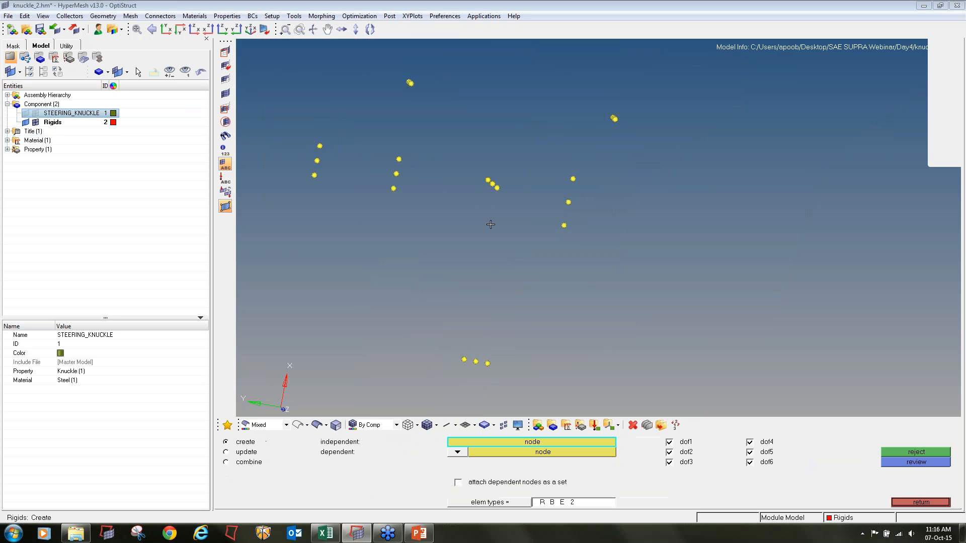
Clear the two outer circle center nodes of every hole from the temporary nodes, keeping only the midpoint nodes.
{"action": "key", "text": "shift+F2"}
{"action": "left_click", "coordinate": [316, 176]}
{"action": "left_click", "coordinate": [322, 144]}
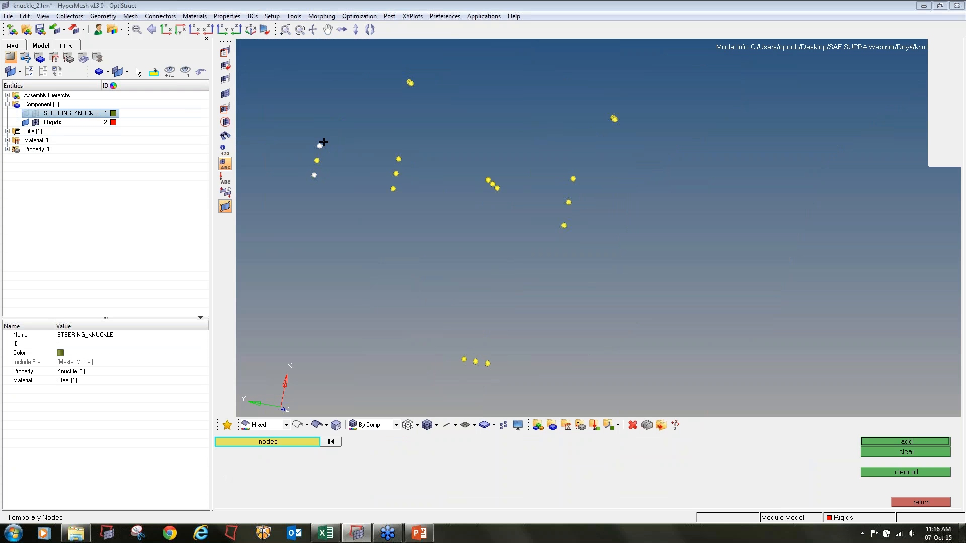
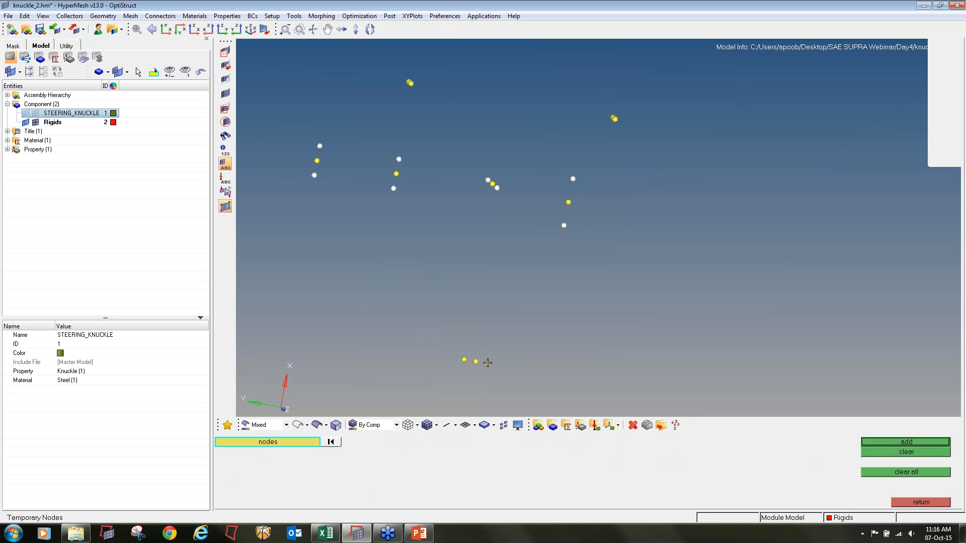
{"action": "left_click", "coordinate": [464, 361]}
{"action": "scroll", "coordinate": [452, 213], "scroll_direction": "down", "scroll_amount": 1}
{"action": "left_click_drag", "start_coordinate": [452, 213], "coordinate": [625, 247], "text": "ctrl"}
{"action": "scroll", "coordinate": [435, 129], "scroll_direction": "up", "scroll_amount": 3, "text": "ctrl"}
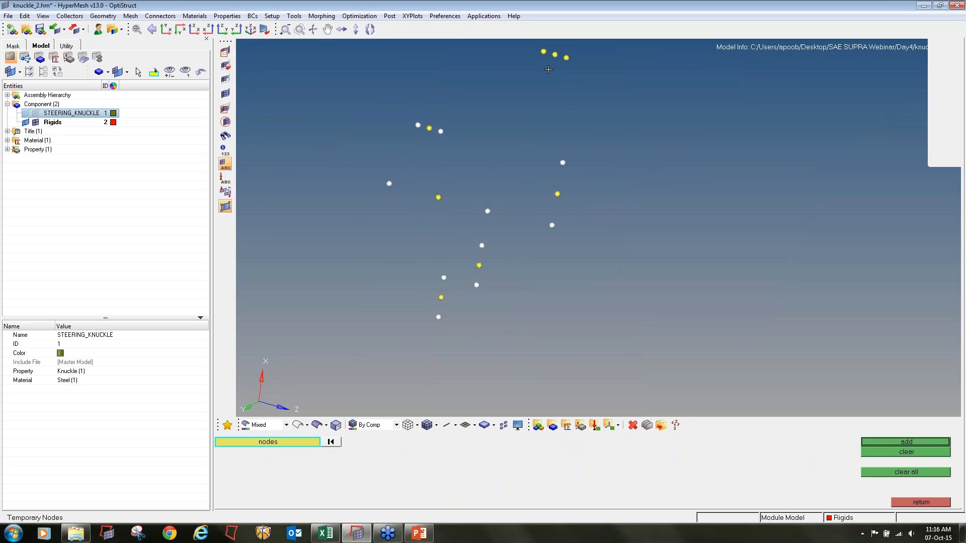
{"action": "right_click_drag", "start_coordinate": [548, 69], "coordinate": [546, 133], "text": "ctrl"}
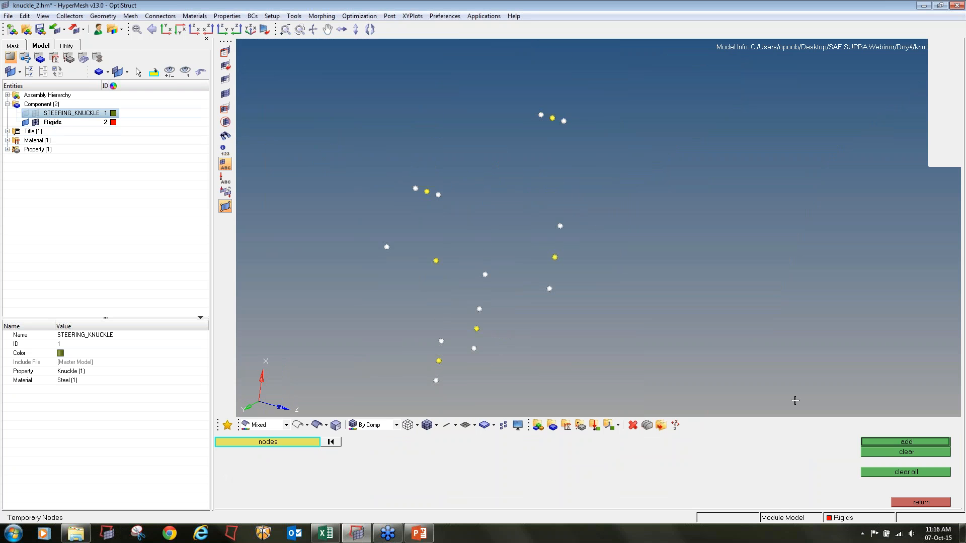
{"action": "left_click", "coordinate": [873, 452]}
Show the STEERING_KNUCKLE mesh again and return from the temporary nodes tool to rigid element creation.
{"action": "right_click_drag", "start_coordinate": [594, 322], "coordinate": [559, 253], "text": "ctrl"}
{"action": "left_click_drag", "start_coordinate": [559, 253], "coordinate": [409, 292], "text": "ctrl"}
{"action": "left_click", "coordinate": [35, 113]}
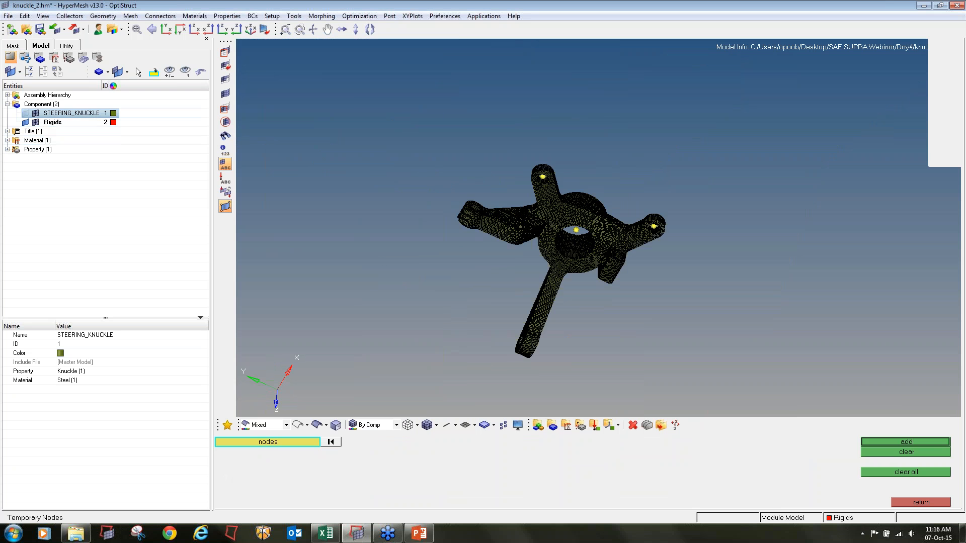
{"action": "left_click_drag", "start_coordinate": [555, 205], "coordinate": [629, 174], "text": "ctrl"}
{"action": "scroll", "coordinate": [538, 166], "scroll_direction": "up", "scroll_amount": 5, "text": "ctrl"}
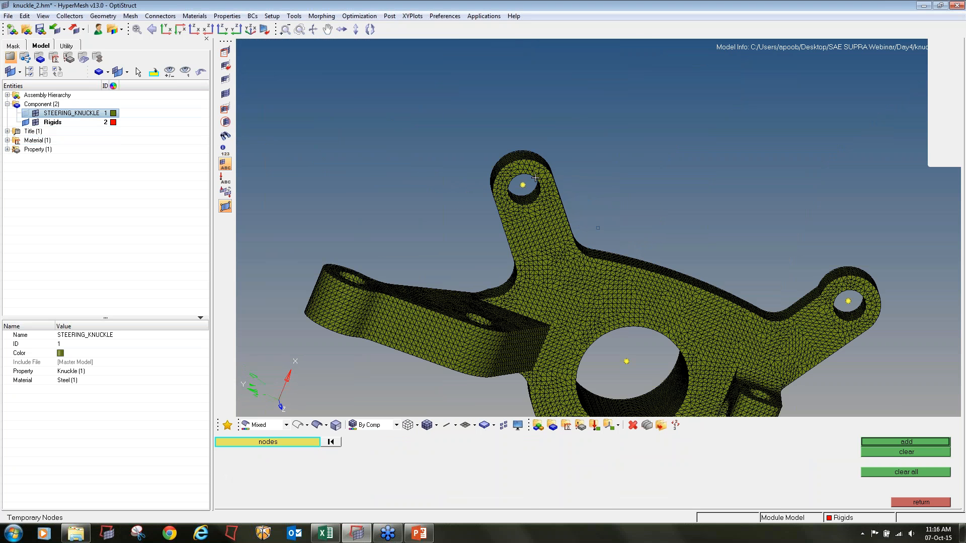
{"action": "key", "text": "Escape"}
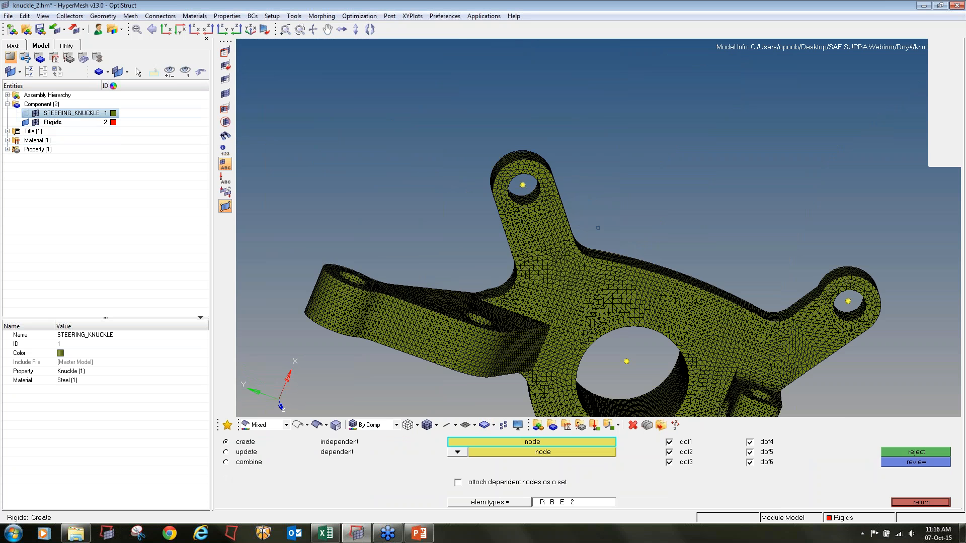
Pick the midpoint node in the hole of the arm beside the two-hole arm as independent node, and allow multiple dependent nodes.
{"action": "scroll", "coordinate": [522, 185], "scroll_direction": "up", "scroll_amount": 5, "text": "ctrl"}
{"action": "left_click", "coordinate": [508, 220]}
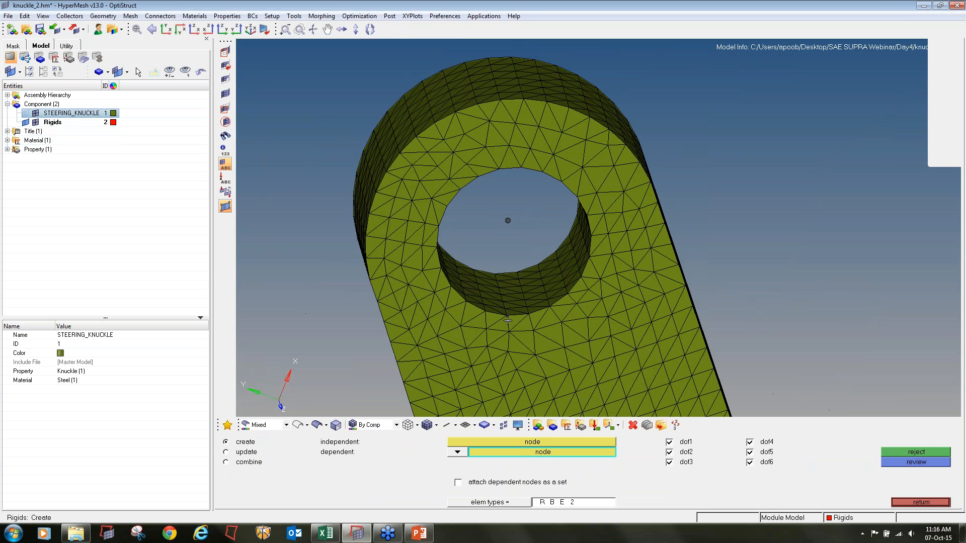
{"action": "left_click", "coordinate": [457, 452]}
{"action": "left_click", "coordinate": [463, 463]}
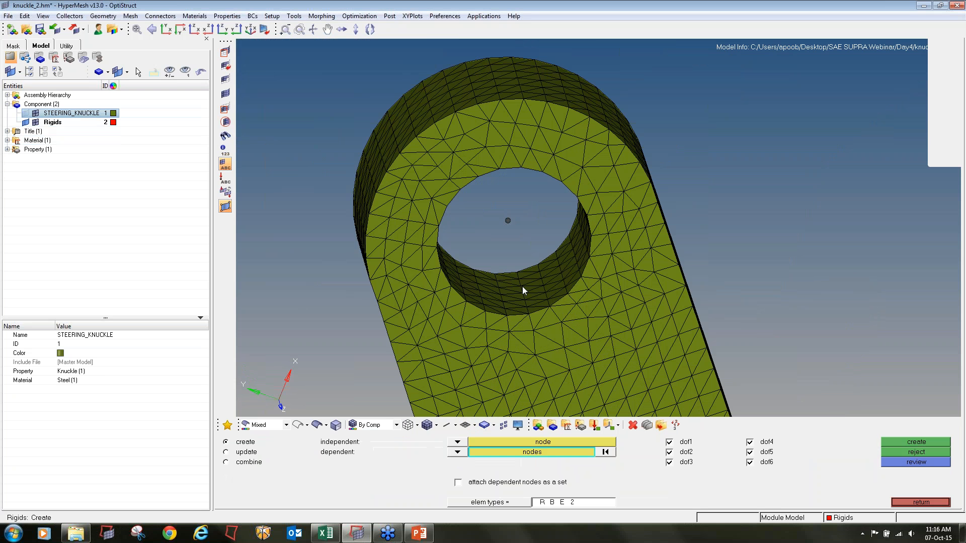
Select all nodes on that hole's inner wall by face as dependent nodes and create the RBE2 element.
{"action": "mouse_move", "coordinate": [520, 282]}
{"action": "left_mouse_down", "text": "ctrl"}
{"action": "mouse_move", "coordinate": [476, 282]}
{"action": "mouse_move", "coordinate": [528, 243]}
{"action": "mouse_move", "coordinate": [664, 306]}
{"action": "mouse_move", "coordinate": [556, 196]}
{"action": "mouse_move", "coordinate": [456, 277]}
{"action": "left_mouse_up", "text": "ctrl"}
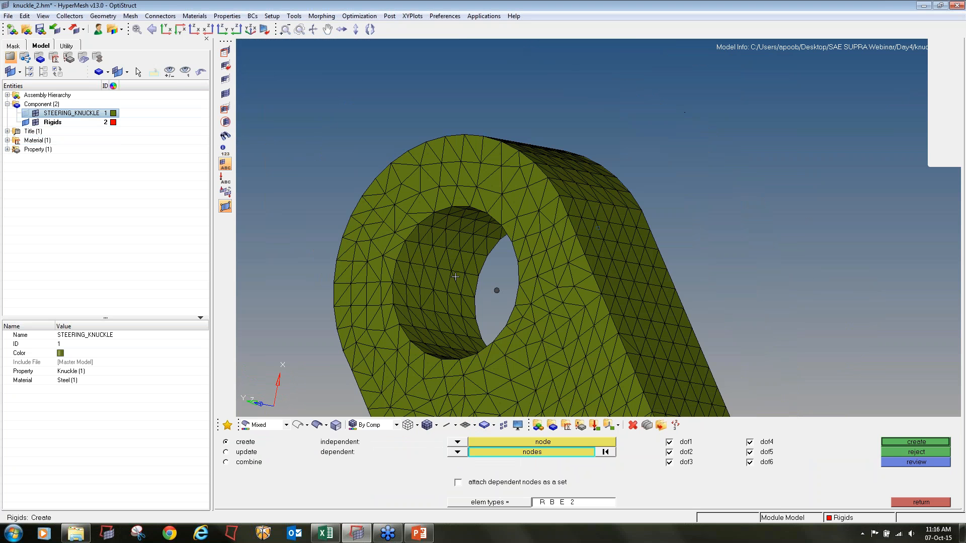
{"action": "left_click", "coordinate": [488, 453]}
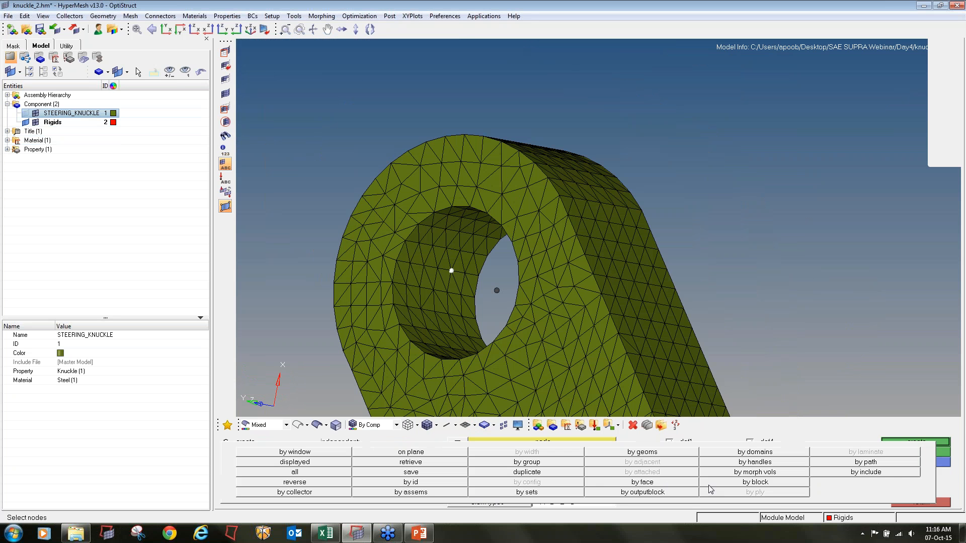
{"action": "left_click", "coordinate": [668, 484]}
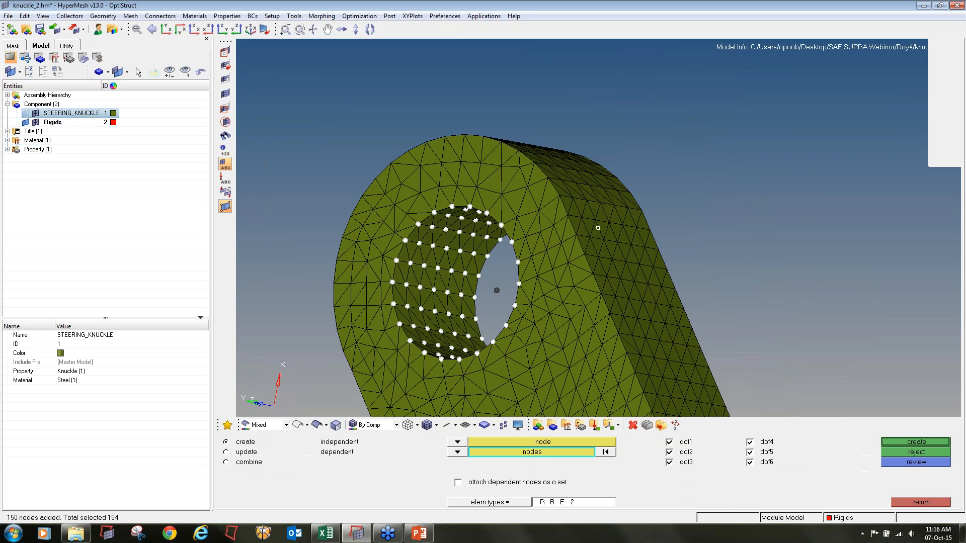
{"action": "left_click_drag", "start_coordinate": [718, 227], "coordinate": [545, 270], "text": "ctrl"}
{"action": "right_click_drag", "start_coordinate": [544, 270], "coordinate": [825, 200], "text": "ctrl"}
{"action": "left_click_drag", "start_coordinate": [598, 228], "coordinate": [642, 247], "text": "ctrl"}
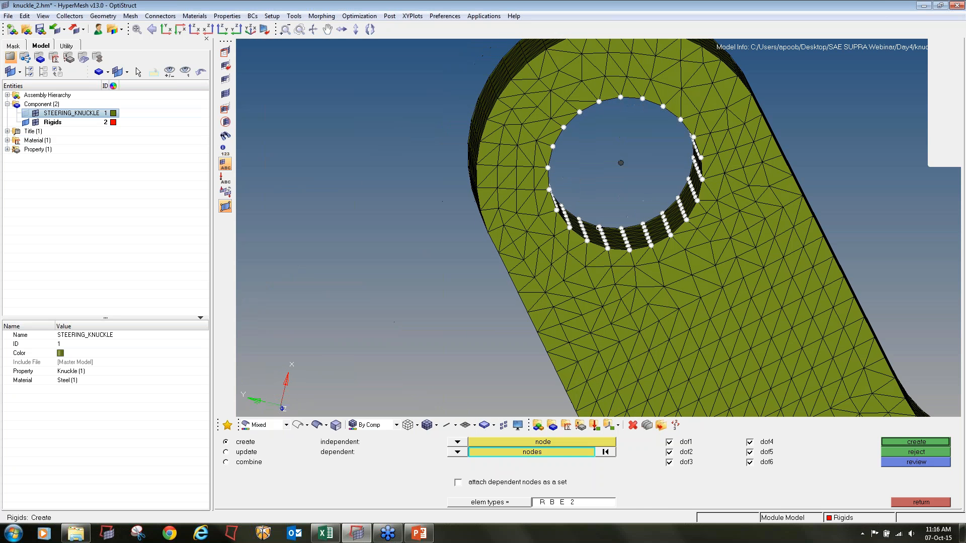
{"action": "left_click", "coordinate": [895, 441]}
For the hole in the arm beside the lug, pick the midpoint node as independent and one inner wall node as dependent.
{"action": "scroll", "coordinate": [708, 296], "scroll_direction": "down", "scroll_amount": 5}
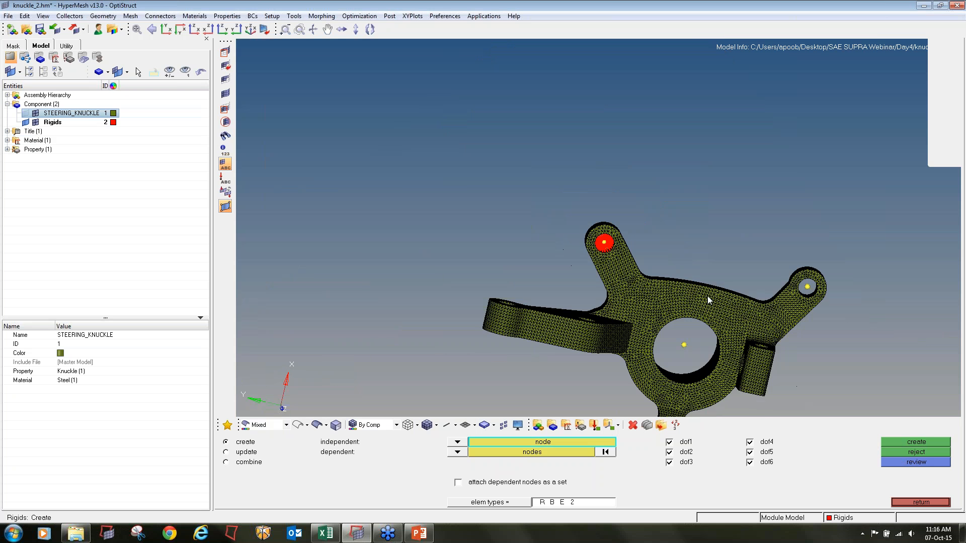
{"action": "scroll", "coordinate": [708, 296], "scroll_direction": "up", "scroll_amount": 10}
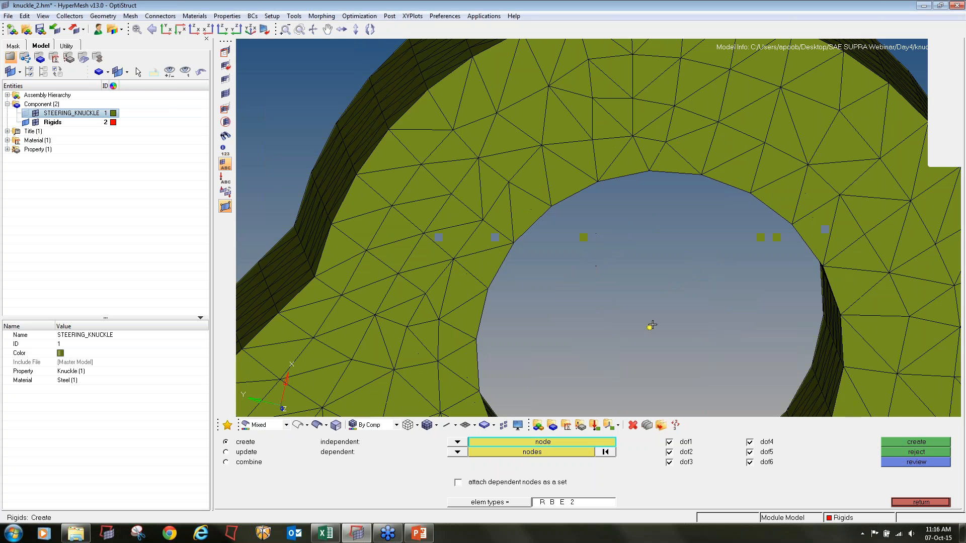
{"action": "left_click", "coordinate": [652, 325]}
{"action": "right_click_drag", "start_coordinate": [681, 355], "coordinate": [623, 267], "text": "ctrl"}
{"action": "scroll", "coordinate": [623, 262], "scroll_direction": "down", "scroll_amount": 3}
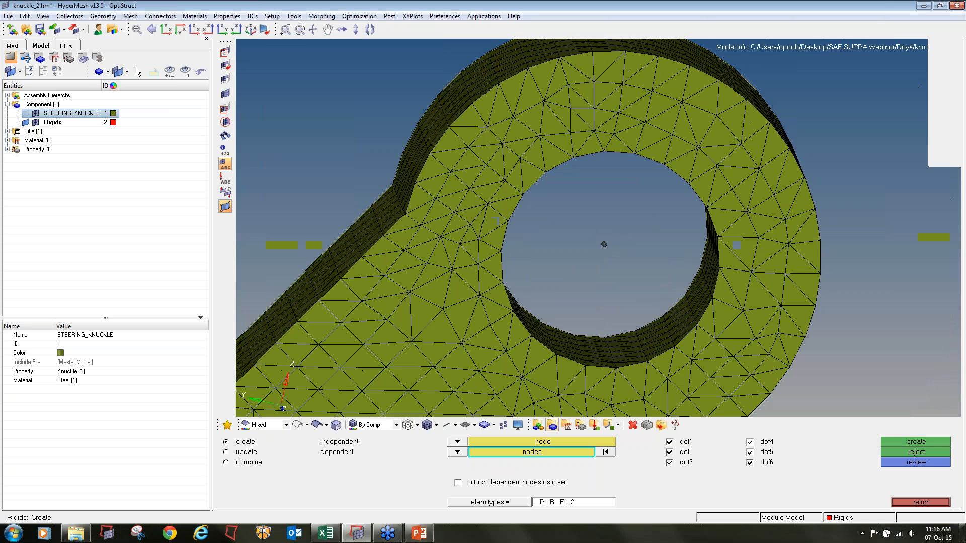
{"action": "scroll", "coordinate": [637, 335], "scroll_direction": "down", "scroll_amount": 2}
{"action": "left_click_drag", "start_coordinate": [651, 325], "coordinate": [622, 322], "text": "ctrl"}
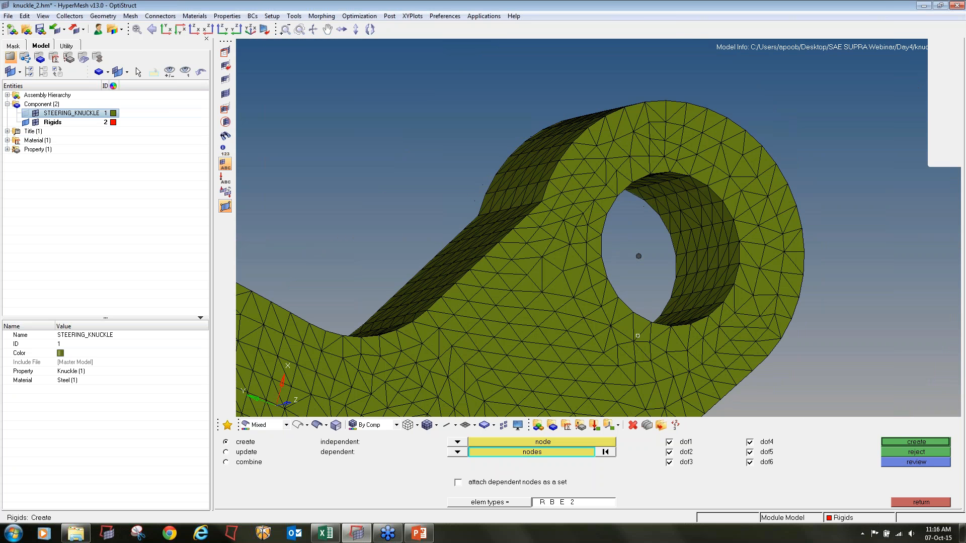
{"action": "left_click_drag", "start_coordinate": [697, 272], "coordinate": [509, 337], "text": "ctrl"}
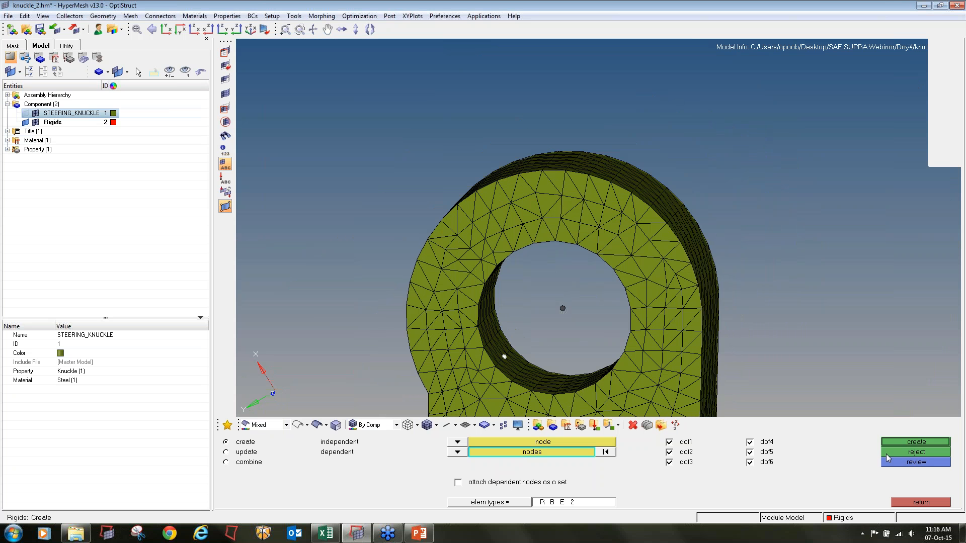
{"action": "left_click", "coordinate": [907, 444]}
{"action": "left_click_drag", "start_coordinate": [594, 334], "coordinate": [569, 334], "text": "ctrl"}
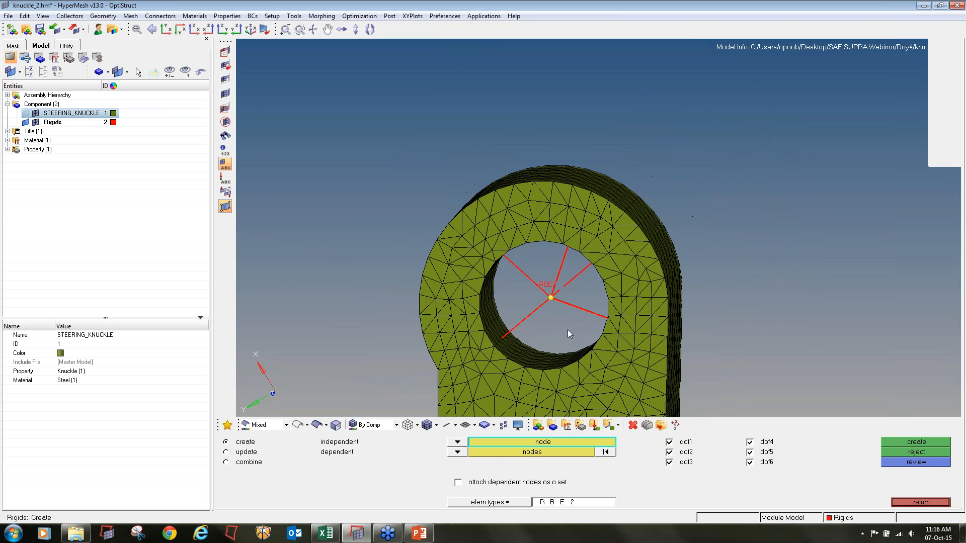
{"action": "left_click", "coordinate": [915, 454]}
Extend the dependent selection by face to the whole inner wall of the hole and create its RBE2 element.
{"action": "left_click", "coordinate": [582, 452]}
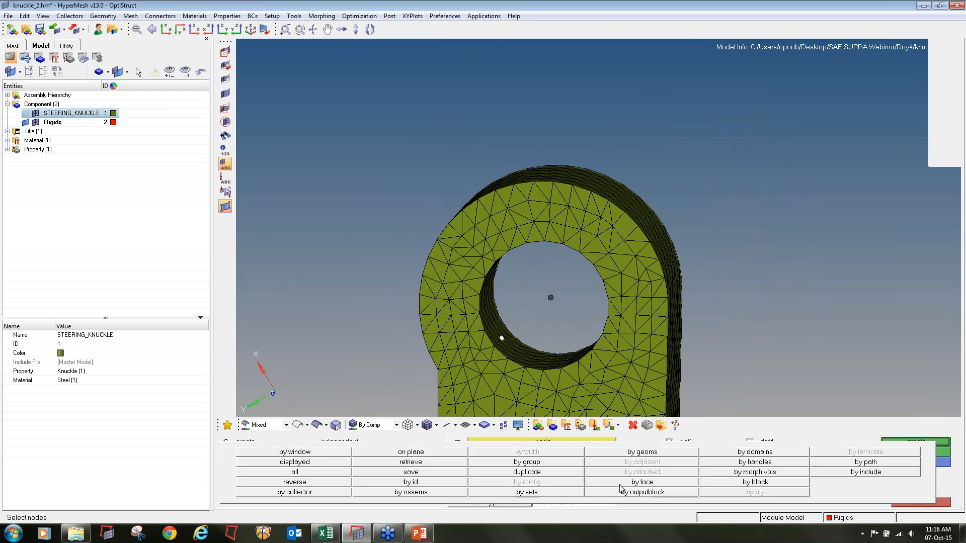
{"action": "left_click", "coordinate": [620, 484]}
{"action": "left_click", "coordinate": [926, 445]}
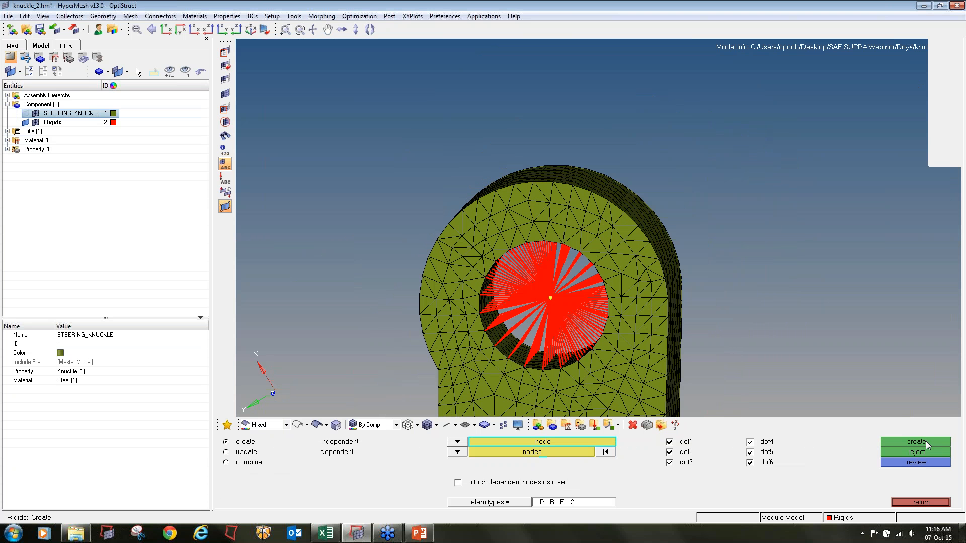
Create an RBE2 element from the central bore's midpoint node to all nodes on the bore's inner wall, selected by face.
{"action": "scroll", "coordinate": [453, 245], "scroll_direction": "down", "scroll_amount": 10, "text": "ctrl"}
{"action": "left_click_drag", "start_coordinate": [473, 267], "coordinate": [492, 277], "text": "ctrl"}
{"action": "scroll", "coordinate": [446, 293], "scroll_direction": "up", "scroll_amount": 10, "text": "ctrl"}
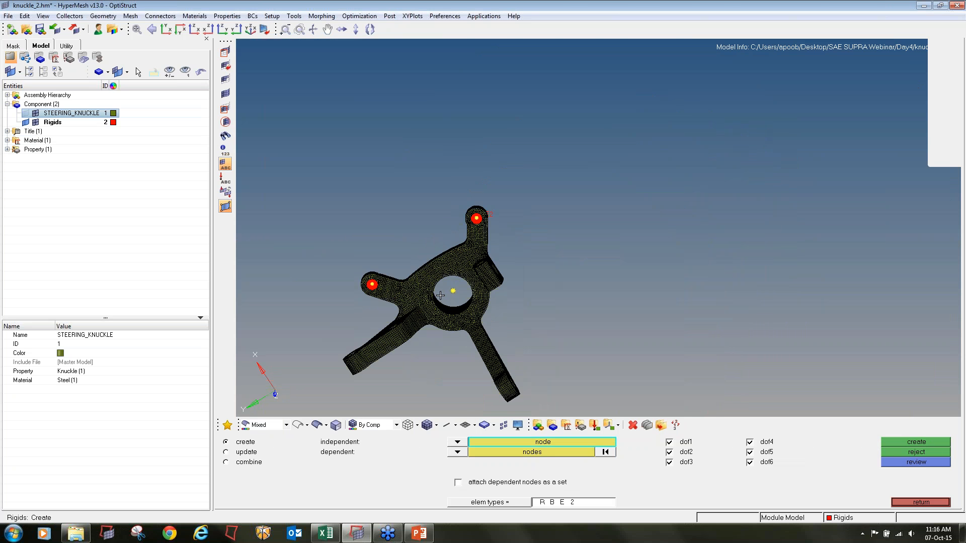
{"action": "scroll", "coordinate": [483, 284], "scroll_direction": "up", "scroll_amount": 2, "text": "ctrl"}
{"action": "left_click", "coordinate": [505, 270]}
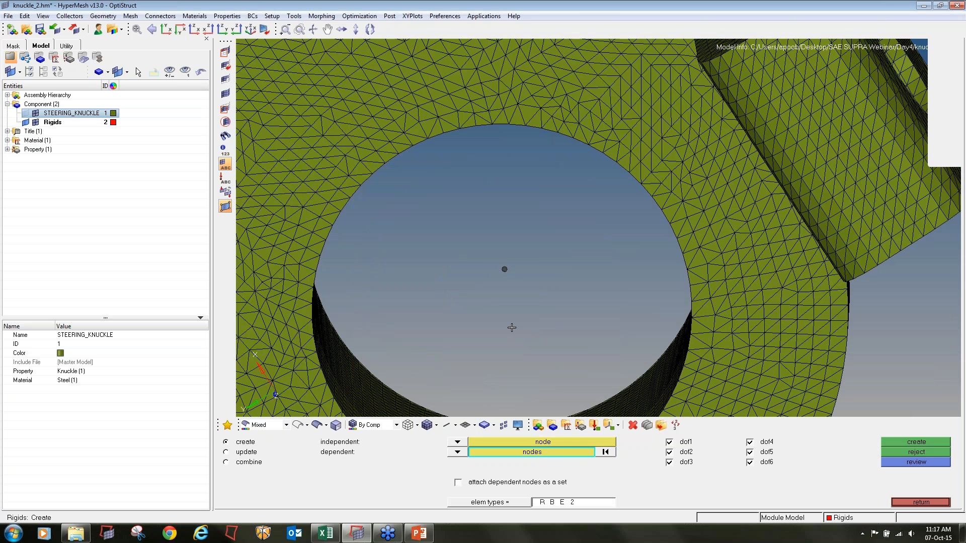
{"action": "left_click_drag", "start_coordinate": [512, 328], "coordinate": [498, 389], "text": "ctrl"}
{"action": "left_click", "coordinate": [521, 456]}
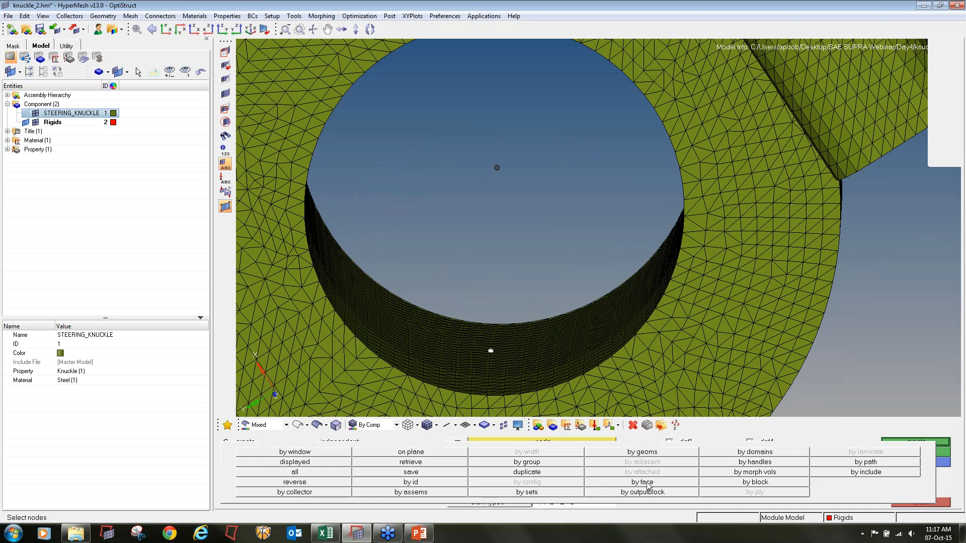
{"action": "left_click", "coordinate": [638, 482]}
{"action": "left_click", "coordinate": [911, 443]}
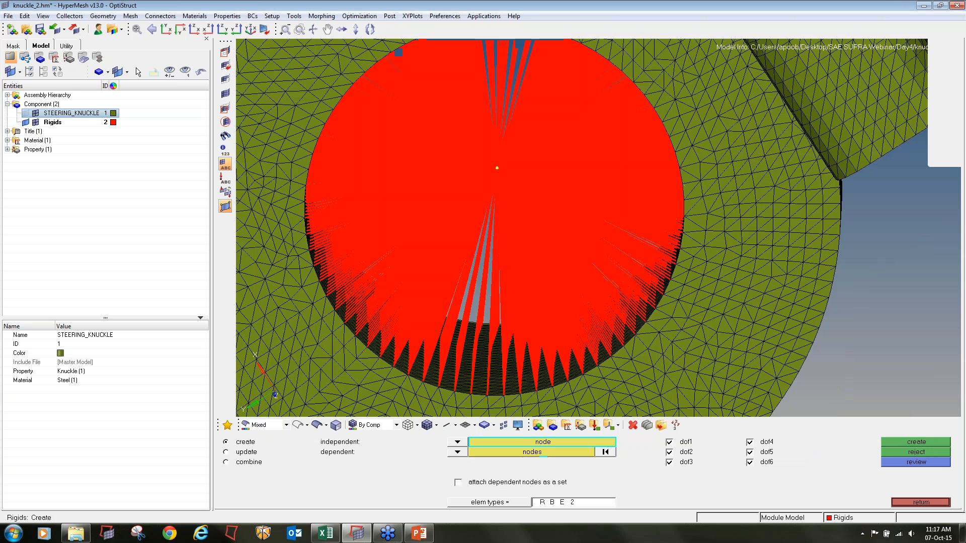
Create an RBE2 element from the midpoint node to the inner wall nodes, selected by face, of the inner hole in the two-hole arm.
{"action": "scroll", "coordinate": [529, 200], "scroll_direction": "down", "scroll_amount": 5, "text": "ctrl"}
{"action": "left_click_drag", "start_coordinate": [529, 200], "coordinate": [597, 227], "text": "ctrl"}
{"action": "right_click_drag", "start_coordinate": [397, 328], "coordinate": [485, 296], "text": "ctrl"}
{"action": "scroll", "coordinate": [484, 297], "scroll_direction": "up", "scroll_amount": 6, "text": "ctrl"}
{"action": "left_click", "coordinate": [491, 273]}
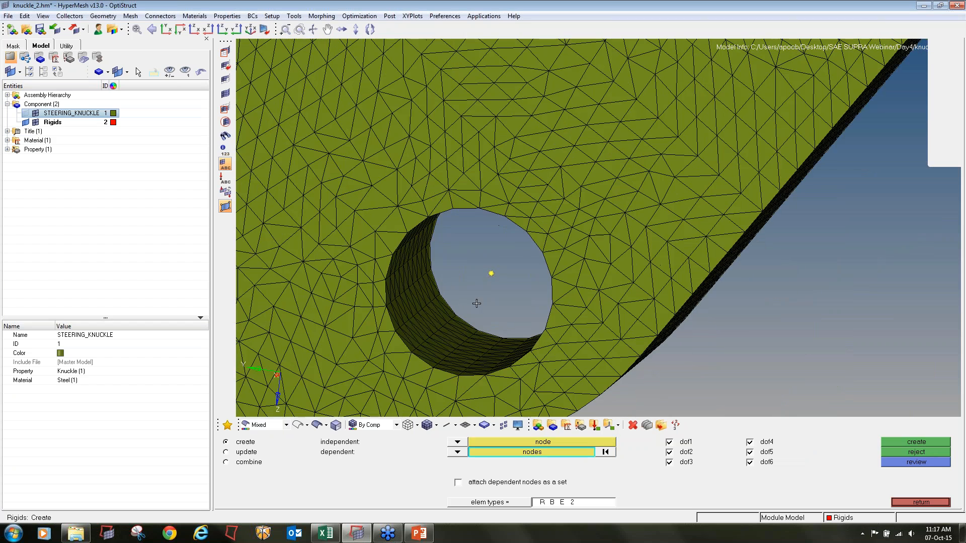
{"action": "left_click", "coordinate": [455, 347]}
{"action": "left_click", "coordinate": [531, 453]}
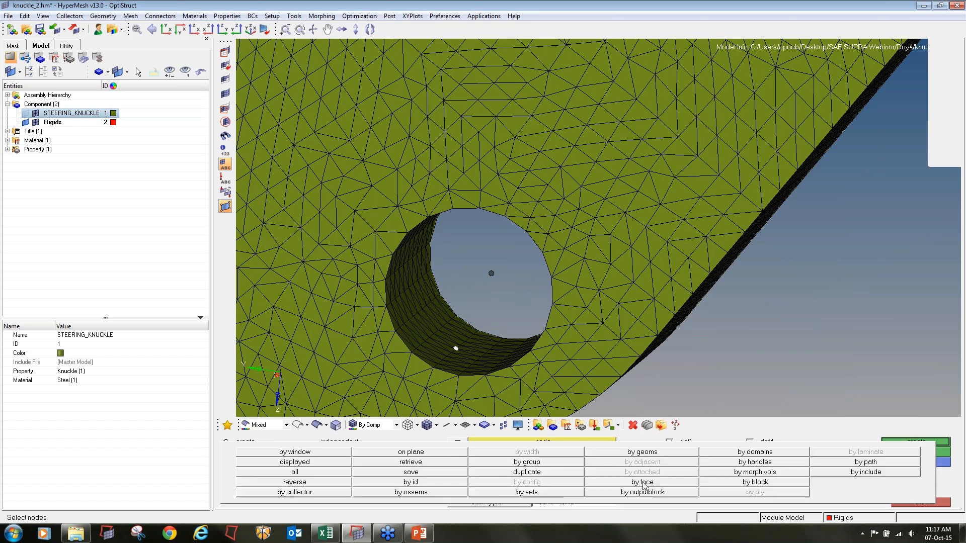
{"action": "left_click", "coordinate": [643, 481]}
{"action": "left_click", "coordinate": [916, 441]}
Create an RBE2 element for the hole at the tip of the two-hole arm, selecting its inner wall nodes by face as dependent.
{"action": "scroll", "coordinate": [437, 251], "scroll_direction": "down", "scroll_amount": 5}
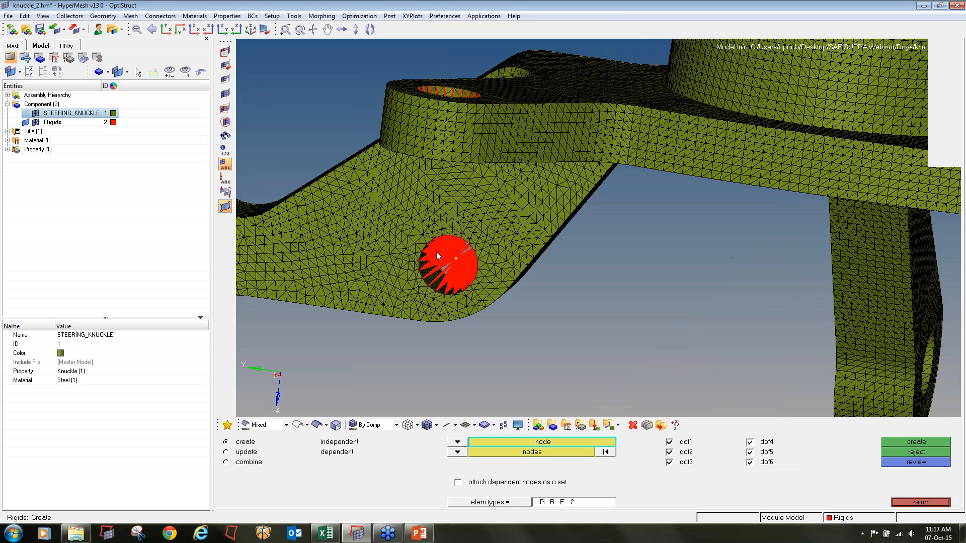
{"action": "right_click_drag", "start_coordinate": [394, 262], "coordinate": [542, 278], "text": "ctrl"}
{"action": "scroll", "coordinate": [405, 267], "scroll_direction": "up", "scroll_amount": 6, "text": "ctrl"}
{"action": "left_click", "coordinate": [406, 267]}
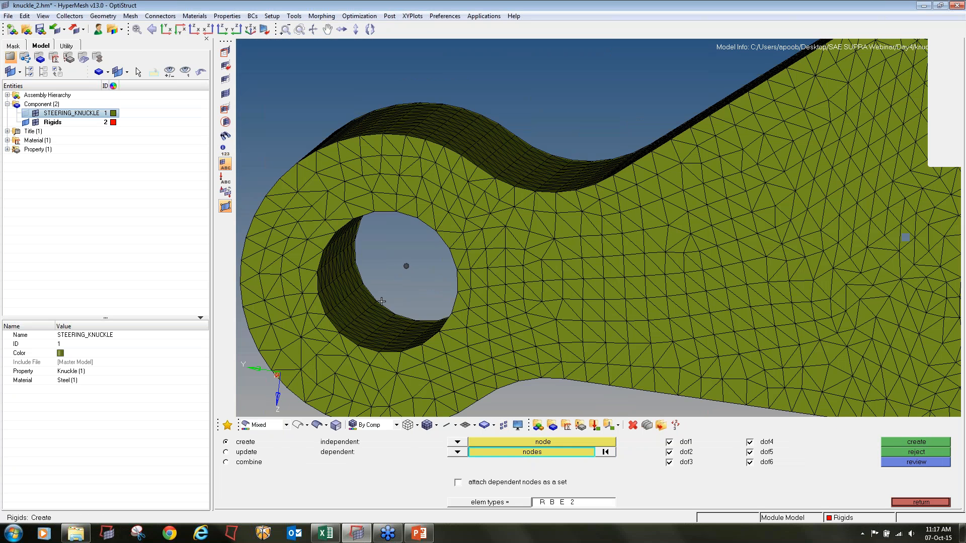
{"action": "left_click", "coordinate": [531, 452]}
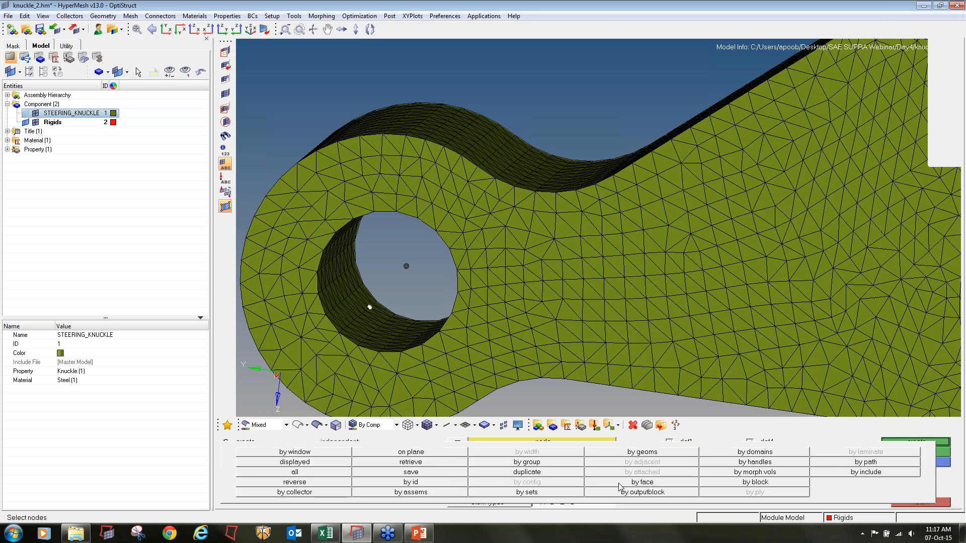
{"action": "left_click", "coordinate": [643, 482]}
{"action": "left_click", "coordinate": [916, 441]}
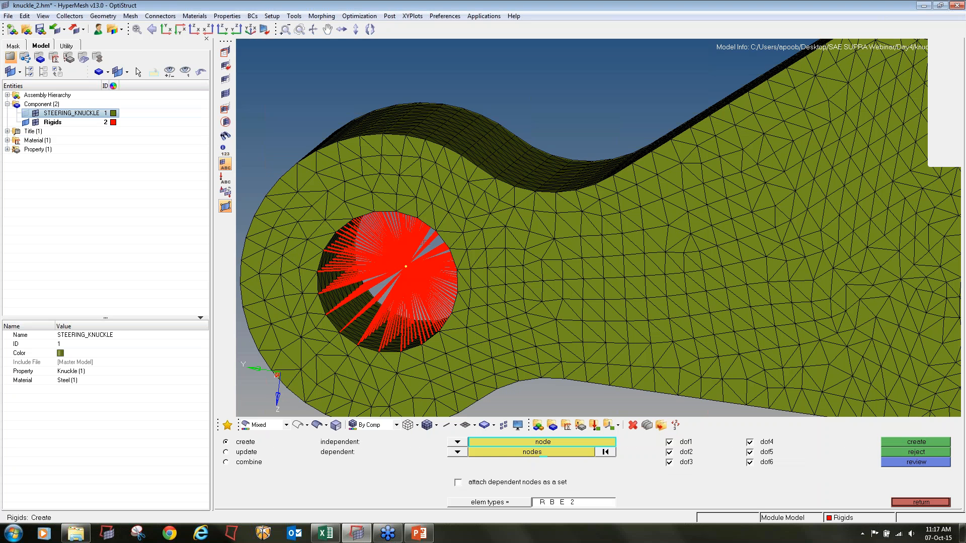
Create an RBE2 element from the midpoint node to all inner wall nodes, selected by face, of the long single-hole arm's end hole.
{"action": "scroll", "coordinate": [405, 134], "scroll_direction": "down", "scroll_amount": 6, "text": "ctrl"}
{"action": "left_click_drag", "start_coordinate": [660, 182], "coordinate": [627, 160], "text": "ctrl"}
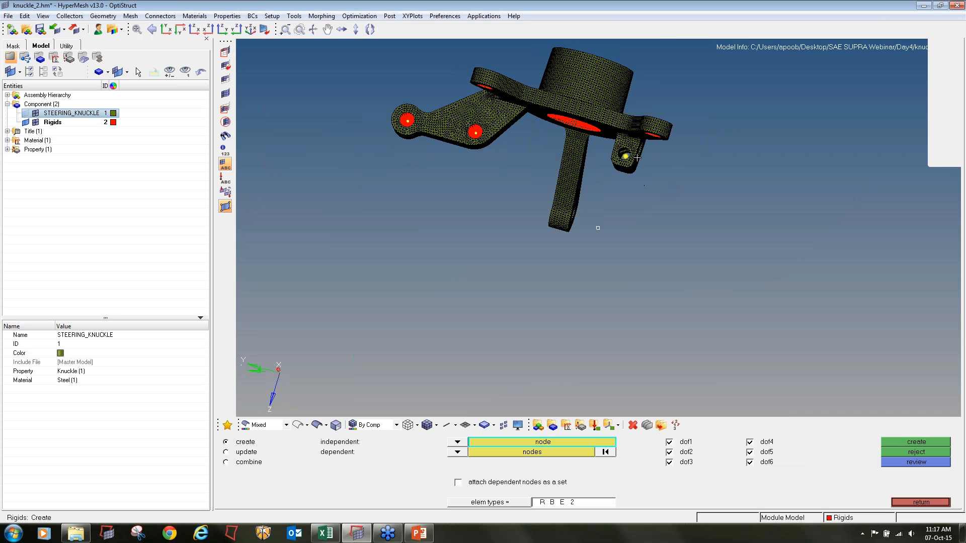
{"action": "scroll", "coordinate": [628, 160], "scroll_direction": "up", "scroll_amount": 3, "text": "ctrl"}
{"action": "left_click_drag", "start_coordinate": [515, 275], "coordinate": [355, 213], "text": "ctrl"}
{"action": "right_click_drag", "start_coordinate": [470, 367], "coordinate": [494, 213], "text": "ctrl"}
{"action": "scroll", "coordinate": [494, 213], "scroll_direction": "up", "scroll_amount": 5, "text": "ctrl"}
{"action": "left_click", "coordinate": [491, 219]}
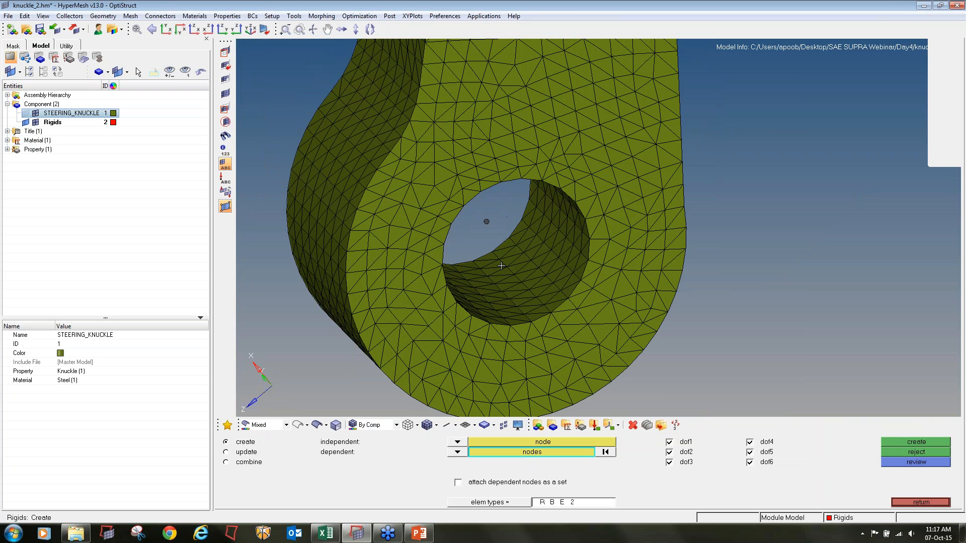
{"action": "left_click", "coordinate": [533, 455]}
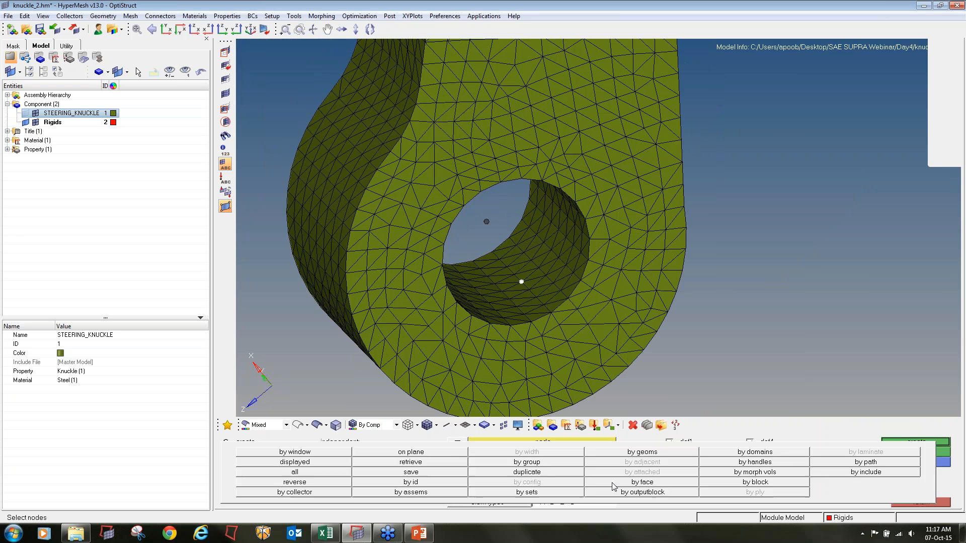
{"action": "left_click", "coordinate": [614, 484]}
{"action": "left_click", "coordinate": [896, 445]}
Create an RBE2 element from the midpoint node to all inner wall nodes, selected by face, of the small bracket's hole.
{"action": "scroll", "coordinate": [547, 184], "scroll_direction": "down", "scroll_amount": 8, "text": "ctrl"}
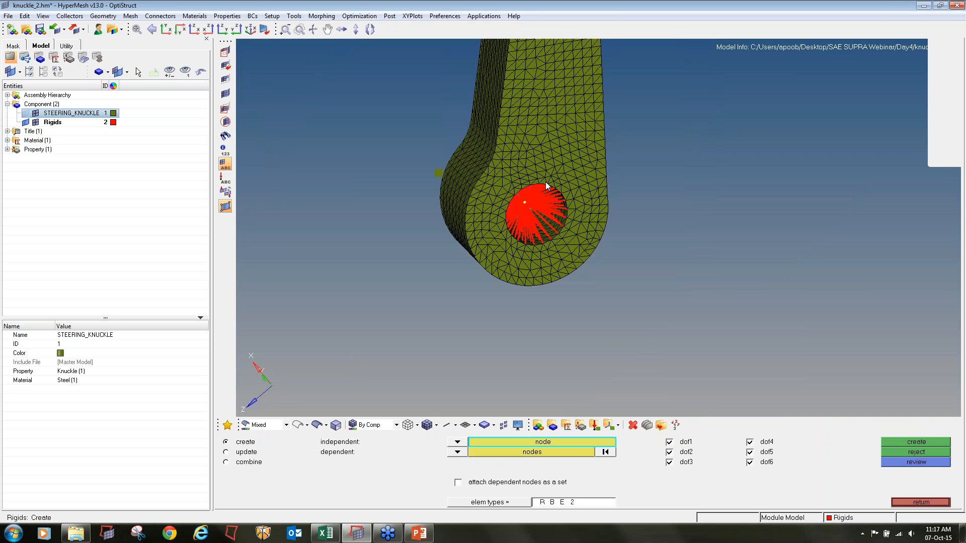
{"action": "right_click_drag", "start_coordinate": [535, 174], "coordinate": [536, 185], "text": "ctrl"}
{"action": "scroll", "coordinate": [522, 106], "scroll_direction": "up", "scroll_amount": 4, "text": "ctrl"}
{"action": "left_click_drag", "start_coordinate": [523, 106], "coordinate": [446, 237], "text": "ctrl"}
{"action": "scroll", "coordinate": [513, 147], "scroll_direction": "up", "scroll_amount": 6, "text": "ctrl"}
{"action": "left_click", "coordinate": [518, 147]}
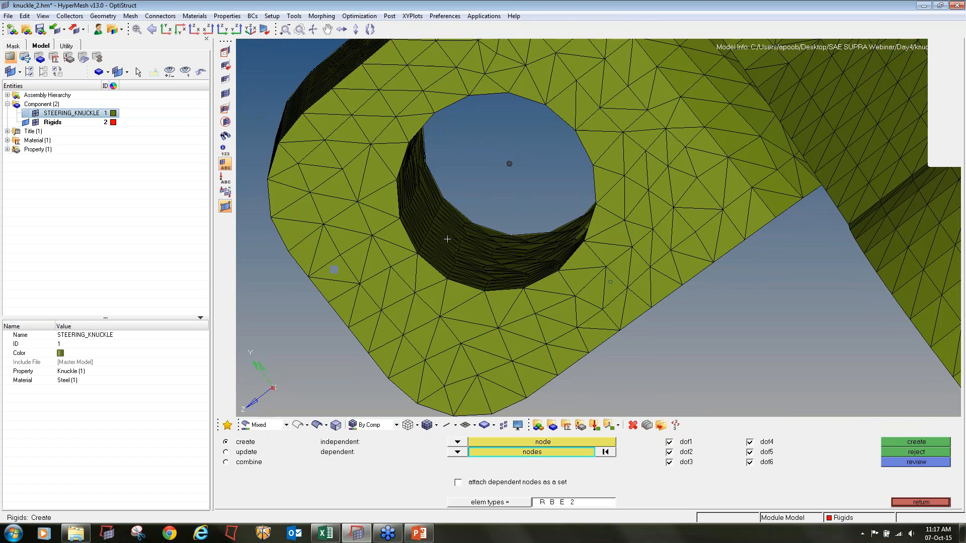
{"action": "left_click", "coordinate": [460, 242]}
{"action": "left_click", "coordinate": [518, 452]}
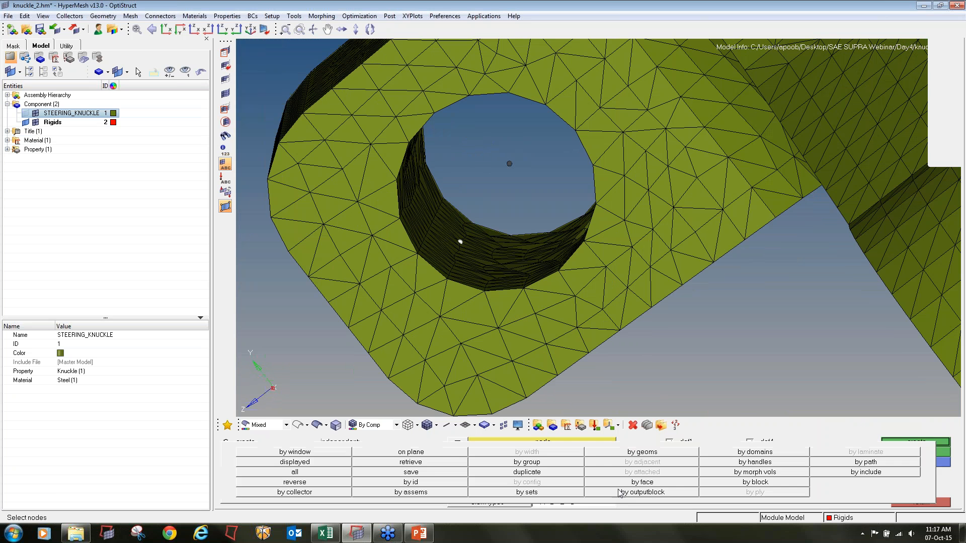
{"action": "left_click", "coordinate": [618, 484]}
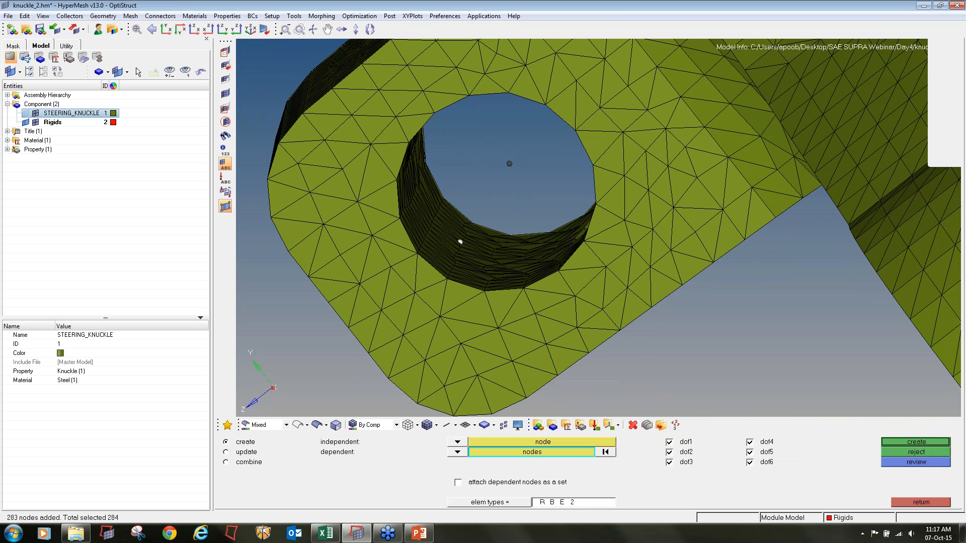
{"action": "left_click", "coordinate": [899, 442]}
Hide the STEERING_KNUCKLE elements and examine the RBE2 elements on their own.
{"action": "scroll", "coordinate": [464, 217], "scroll_direction": "down", "scroll_amount": 8}
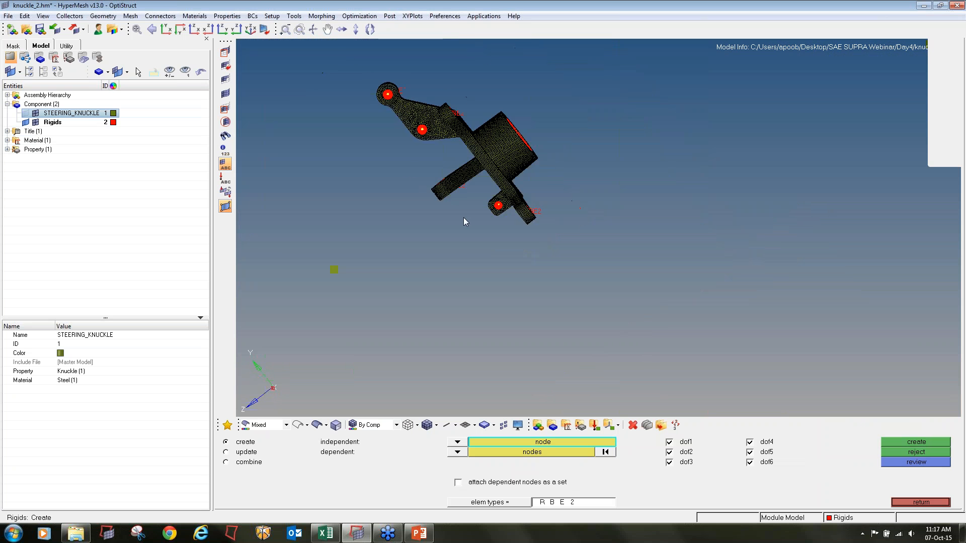
{"action": "left_click_drag", "start_coordinate": [463, 217], "coordinate": [446, 273], "text": "ctrl"}
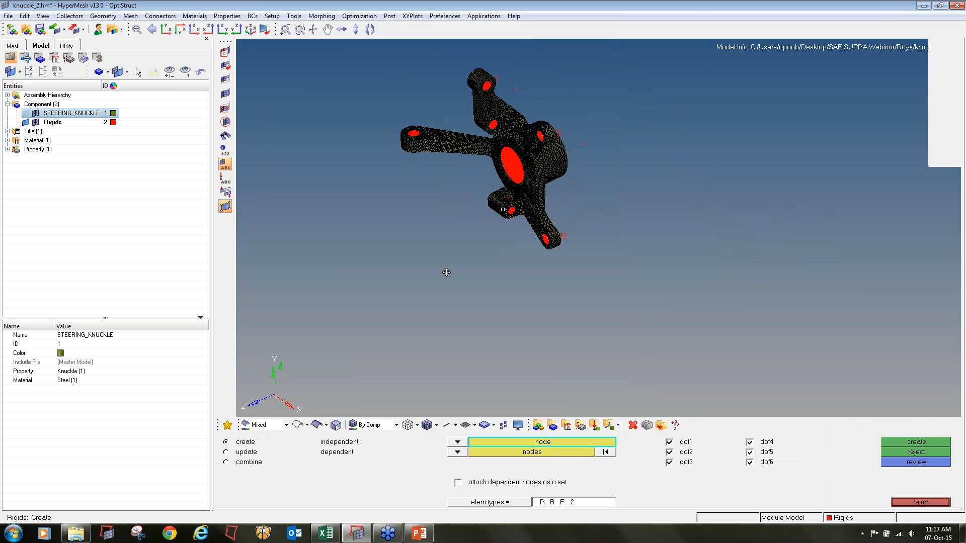
{"action": "left_click", "coordinate": [36, 113]}
{"action": "left_click_drag", "start_coordinate": [496, 205], "coordinate": [498, 206], "text": "ctrl"}
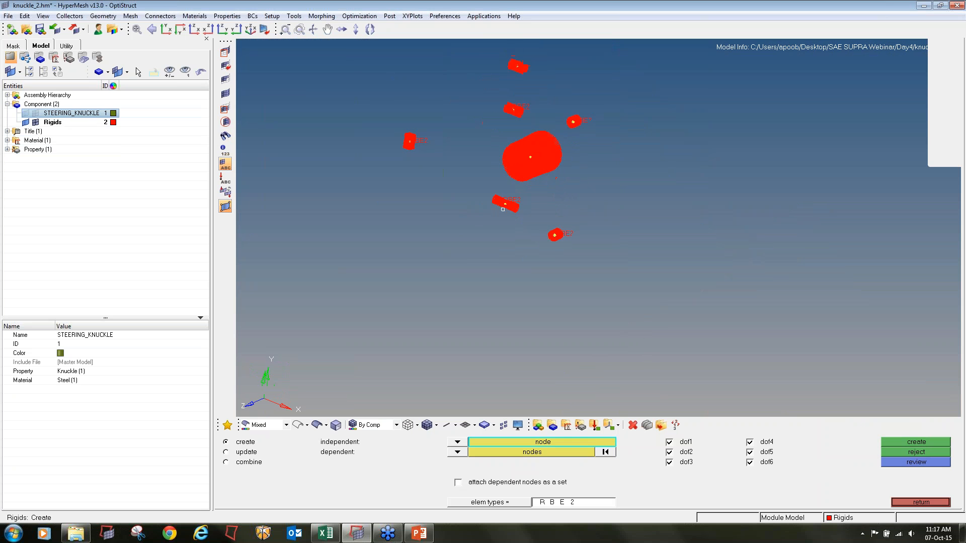
Create a blue load collector named SPC with no card image.
{"action": "left_click", "coordinate": [595, 425]}
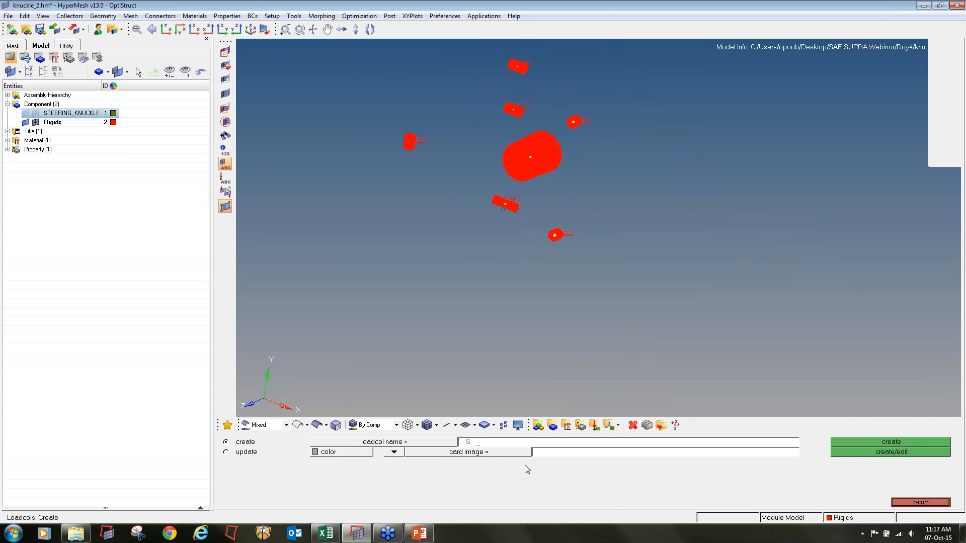
{"action": "left_click", "coordinate": [315, 452]}
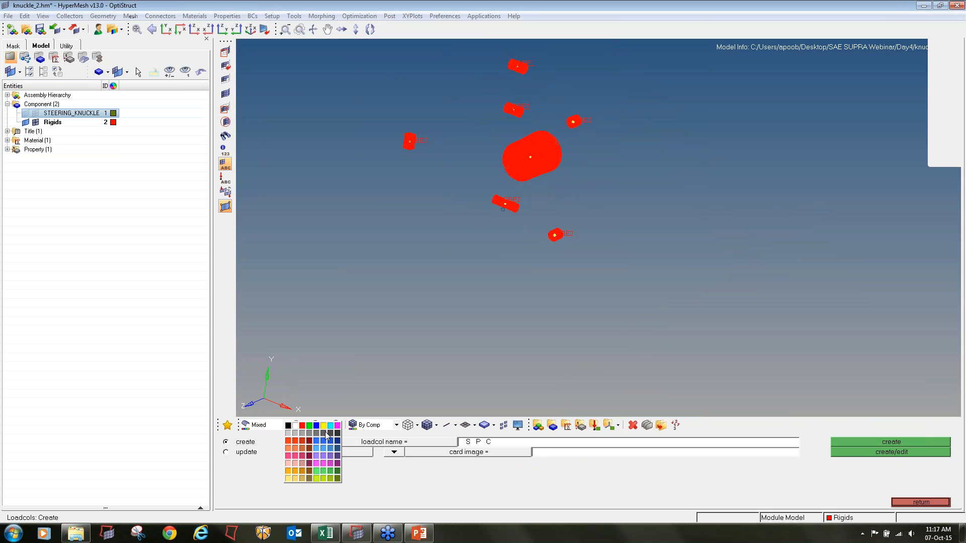
{"action": "left_click", "coordinate": [317, 426]}
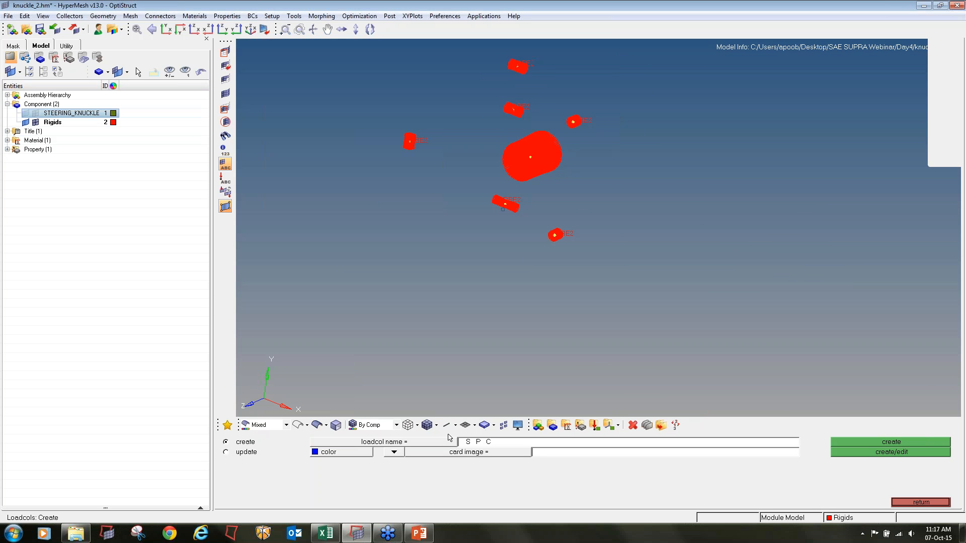
{"action": "left_click", "coordinate": [854, 444]}
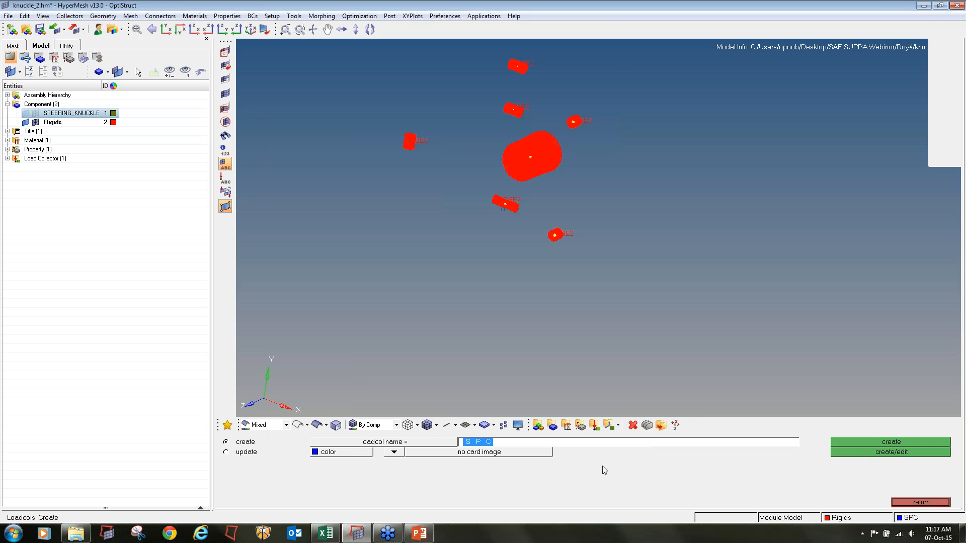
Create a yellow load collector named lateral with no card image.
{"action": "type", "text": "lateral"}
{"action": "left_click", "coordinate": [322, 452]}
{"action": "left_click", "coordinate": [337, 425]}
{"action": "middle_click", "coordinate": [696, 444]}
Create a cyan load collector named bump with no card image.
{"action": "left_click", "coordinate": [675, 444]}
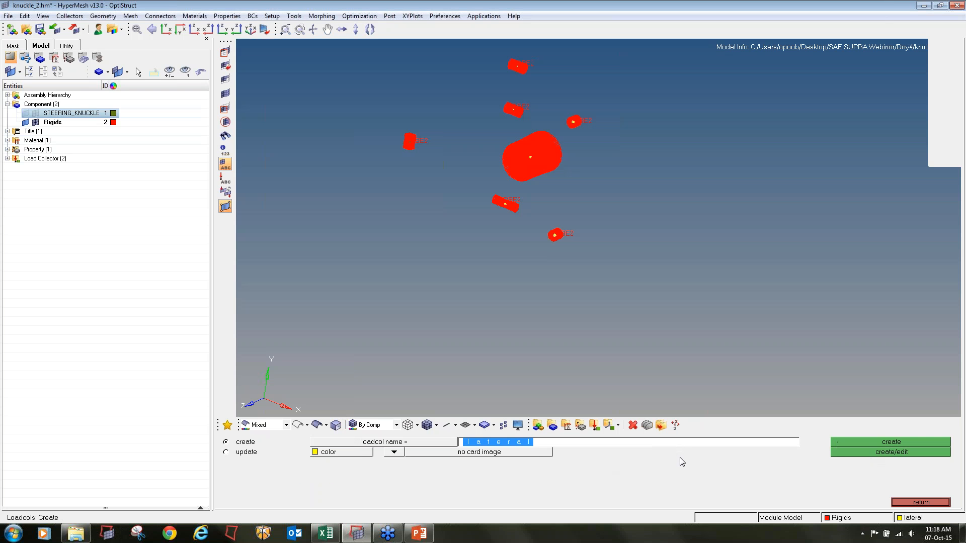
{"action": "type", "text": "bump"}
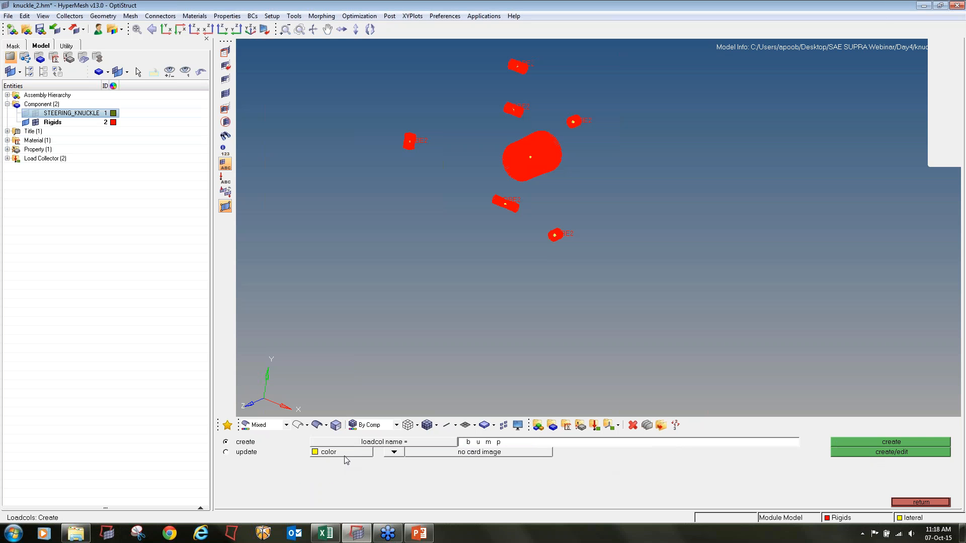
{"action": "left_click", "coordinate": [340, 451]}
{"action": "left_click", "coordinate": [367, 433]}
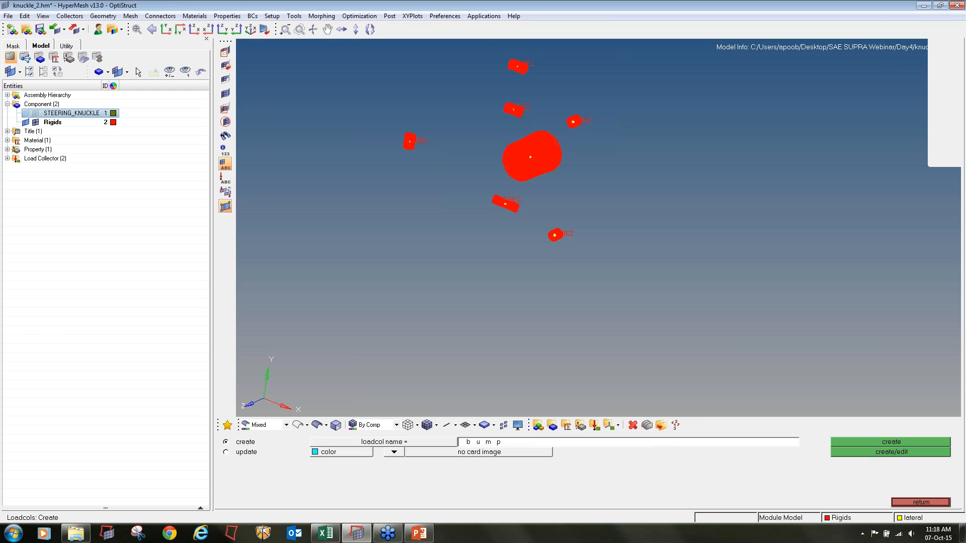
{"action": "left_click", "coordinate": [837, 443]}
Create a light blue load collector named moment with no card image.
{"action": "left_click", "coordinate": [637, 443]}
{"action": "type", "text": "moment"}
{"action": "left_click", "coordinate": [339, 456]}
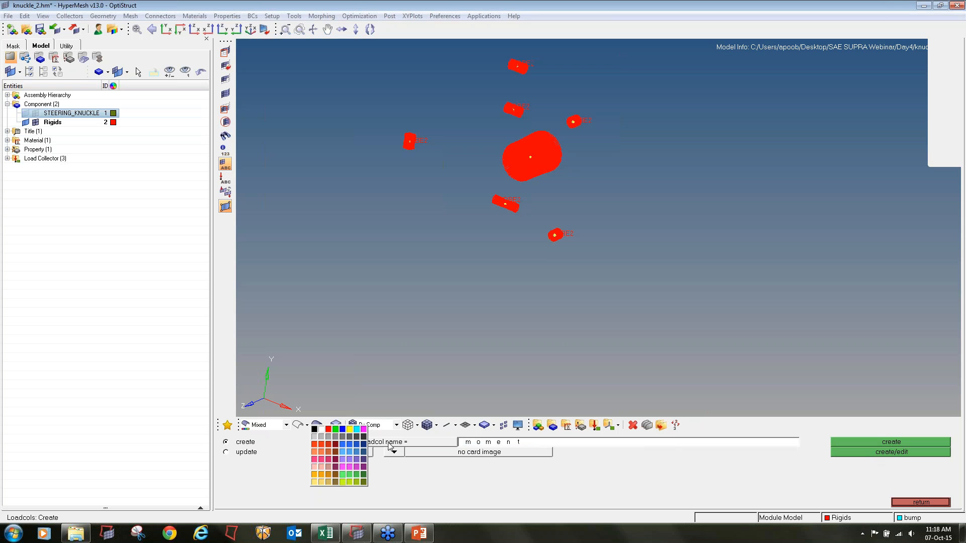
{"action": "left_click", "coordinate": [360, 454]}
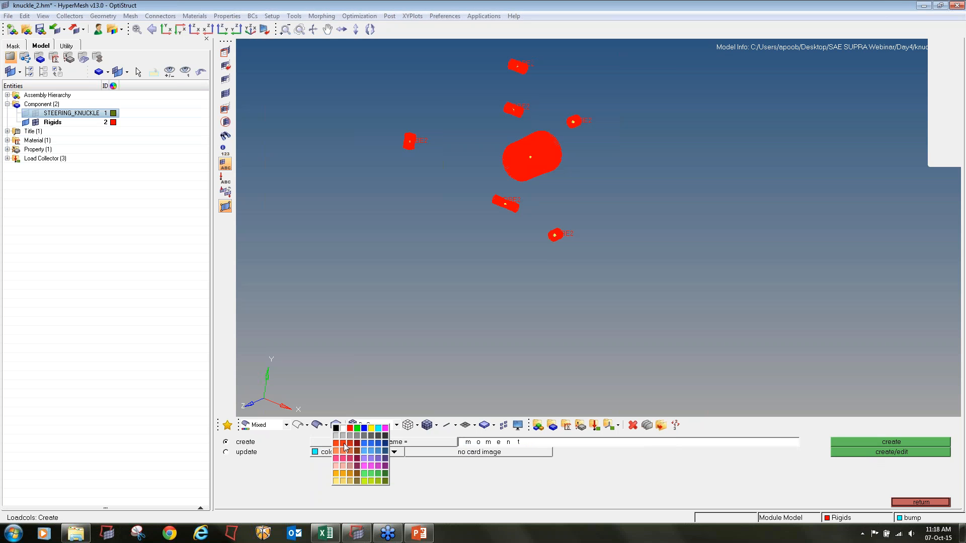
{"action": "left_click", "coordinate": [343, 444]}
{"action": "left_click", "coordinate": [322, 455]}
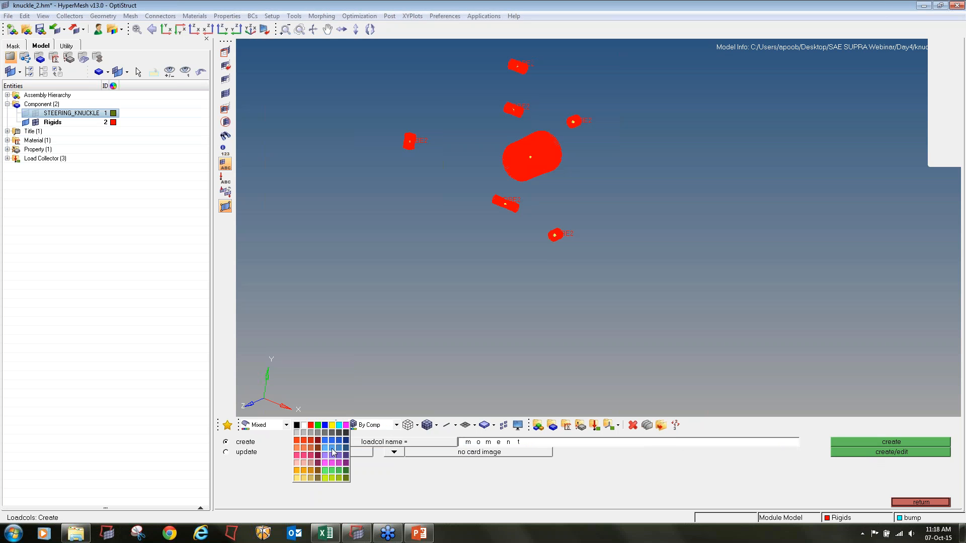
{"action": "left_click", "coordinate": [333, 452]}
{"action": "left_click", "coordinate": [868, 443]}
Leave the rigids tool and open the constraints tool for the analysis.
{"action": "left_click", "coordinate": [909, 503]}
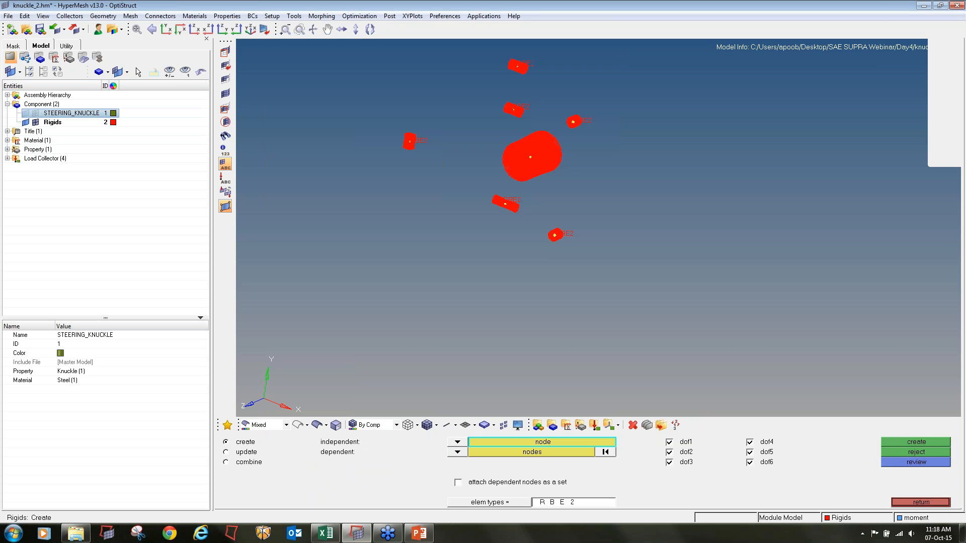
{"action": "left_click", "coordinate": [909, 503]}
{"action": "left_click", "coordinate": [906, 494]}
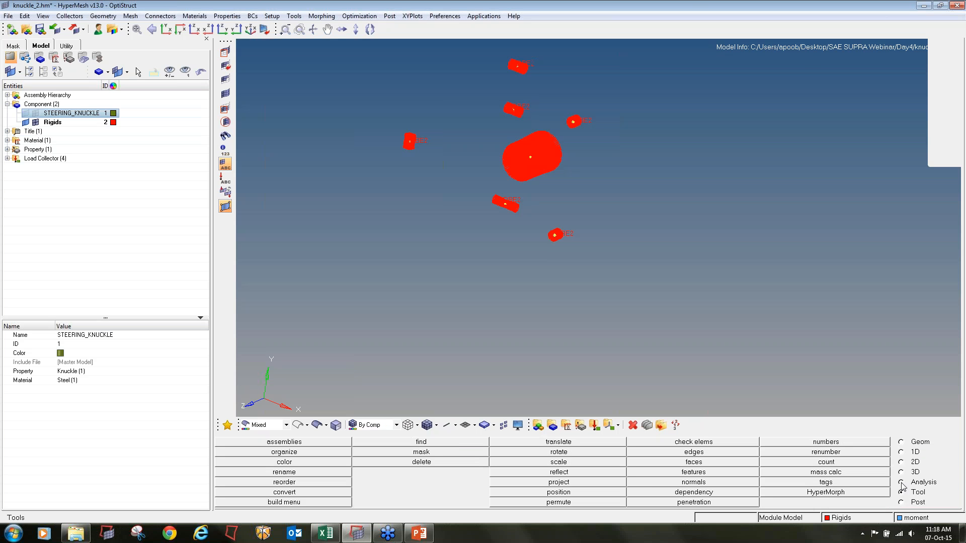
{"action": "left_click", "coordinate": [900, 482]}
{"action": "left_click", "coordinate": [395, 443]}
Show the STEERING_KNUCKLE elements again and make the SPC load collector current.
{"action": "left_click", "coordinate": [7, 159]}
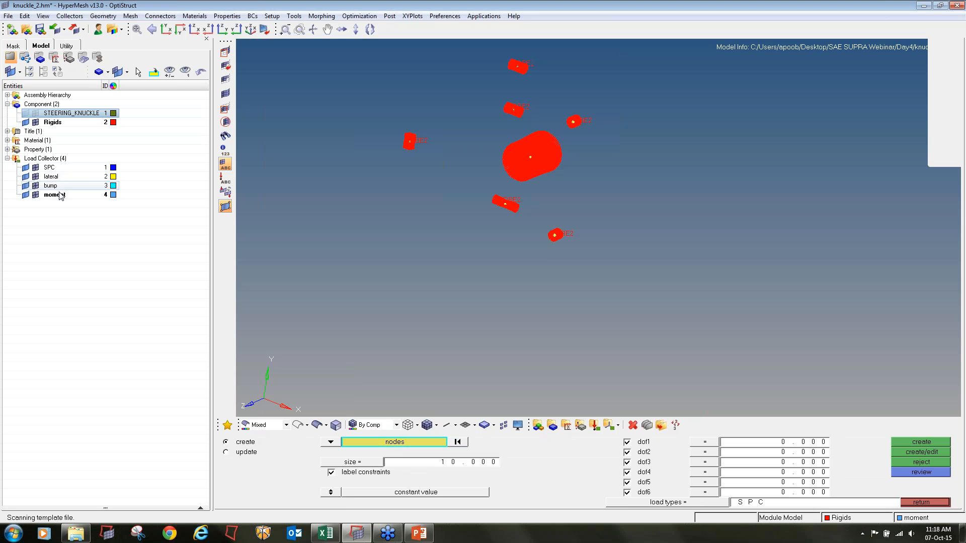
{"action": "left_click", "coordinate": [37, 114]}
{"action": "left_click_drag", "start_coordinate": [503, 209], "coordinate": [442, 272], "text": "ctrl"}
{"action": "right_click", "coordinate": [48, 169]}
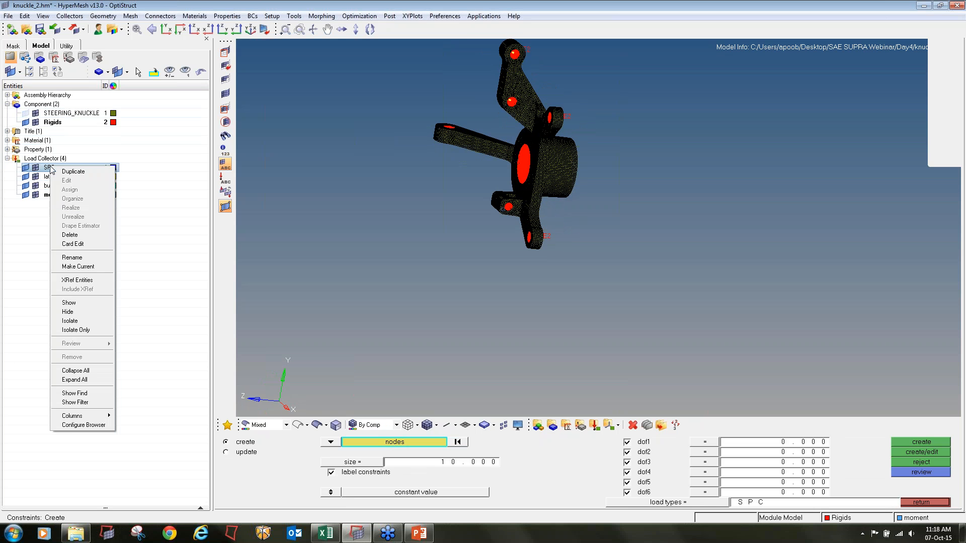
{"action": "left_click", "coordinate": [83, 267]}
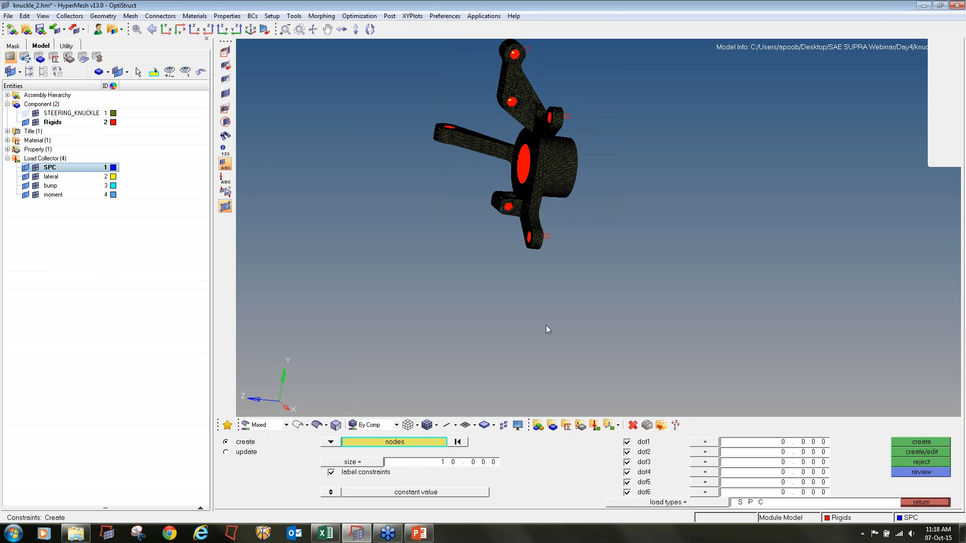
Create SPC constraints with dof1 to dof6 fixed at the centre nodes of the two RBE2 spiders in the upper arm's holes.
{"action": "left_click_drag", "start_coordinate": [545, 182], "coordinate": [543, 165], "text": "ctrl"}
{"action": "scroll", "coordinate": [483, 78], "scroll_direction": "up", "scroll_amount": 3, "text": "ctrl"}
{"action": "scroll", "coordinate": [533, 127], "scroll_direction": "up", "scroll_amount": 3, "text": "ctrl"}
{"action": "scroll", "coordinate": [535, 126], "scroll_direction": "up", "scroll_amount": 3, "text": "ctrl"}
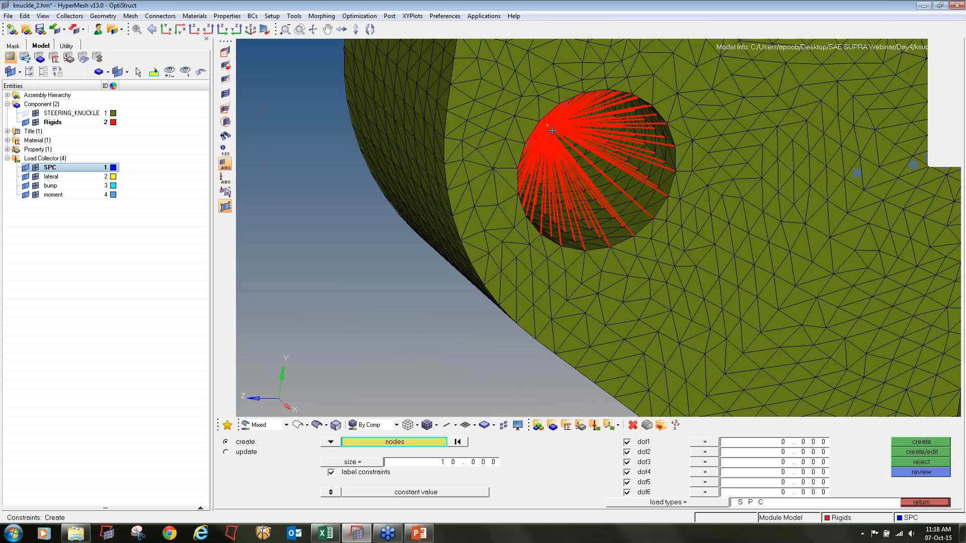
{"action": "scroll", "coordinate": [549, 157], "scroll_direction": "down", "scroll_amount": 3, "text": "ctrl"}
{"action": "scroll", "coordinate": [548, 157], "scroll_direction": "down", "scroll_amount": 3, "text": "ctrl"}
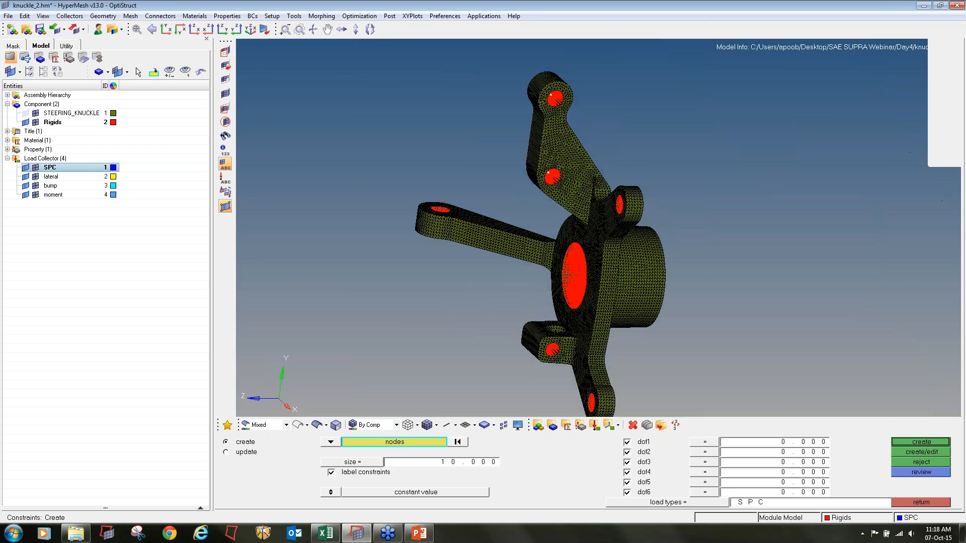
{"action": "scroll", "coordinate": [535, 90], "scroll_direction": "up", "scroll_amount": 5, "text": "ctrl"}
{"action": "scroll", "coordinate": [539, 122], "scroll_direction": "down", "scroll_amount": 5, "text": "ctrl"}
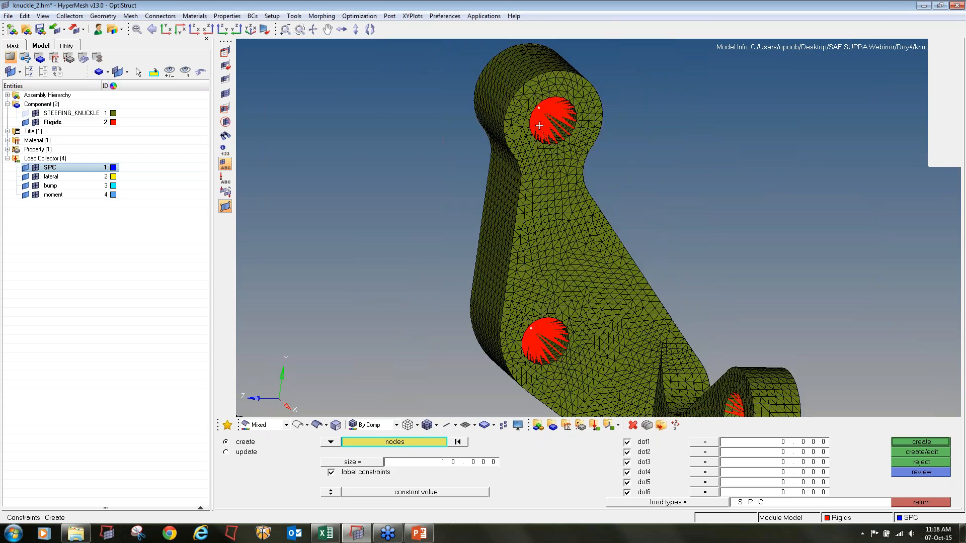
Constrain dof1 to dof6 at the RBE2 centre nodes of the lower lug hole and the steering arm's end hole.
{"action": "scroll", "coordinate": [533, 237], "scroll_direction": "up", "scroll_amount": 5, "text": "ctrl"}
{"action": "scroll", "coordinate": [532, 214], "scroll_direction": "up", "scroll_amount": 5, "text": "ctrl"}
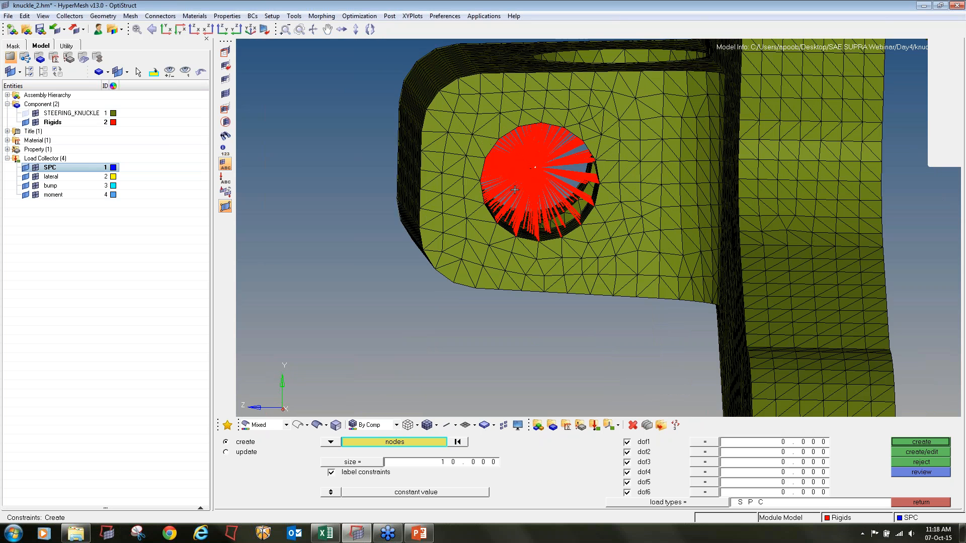
{"action": "scroll", "coordinate": [515, 190], "scroll_direction": "down", "scroll_amount": 6, "text": "ctrl"}
{"action": "left_click_drag", "start_coordinate": [510, 190], "coordinate": [435, 132], "text": "ctrl"}
{"action": "scroll", "coordinate": [435, 131], "scroll_direction": "up", "scroll_amount": 4, "text": "ctrl"}
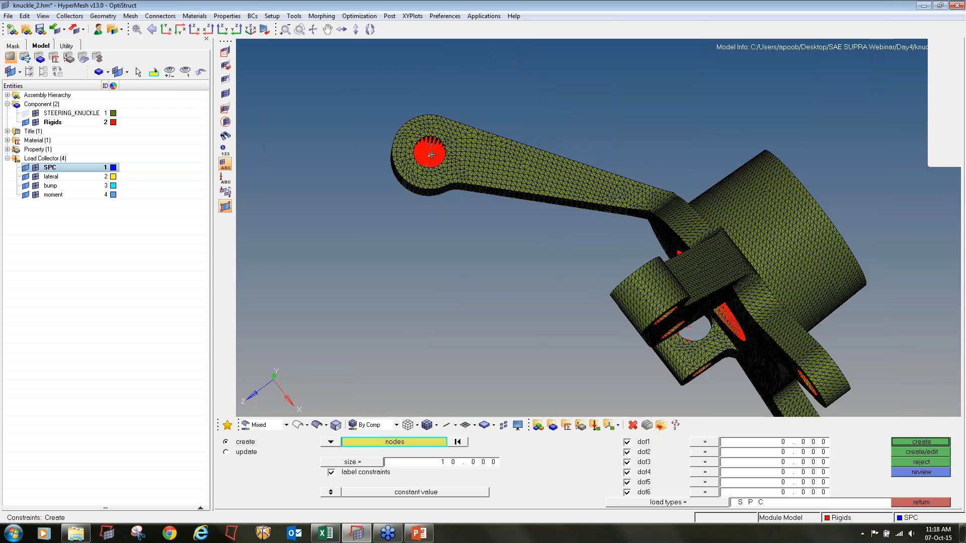
{"action": "scroll", "coordinate": [431, 155], "scroll_direction": "up", "scroll_amount": 5, "text": "ctrl"}
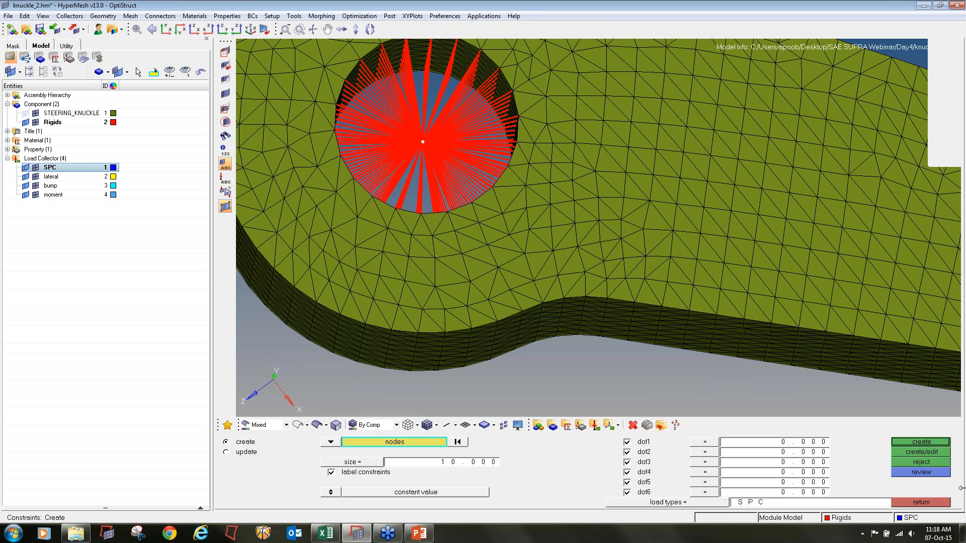
{"action": "left_click", "coordinate": [923, 443]}
{"action": "scroll", "coordinate": [542, 221], "scroll_direction": "down", "scroll_amount": 6, "text": "ctrl"}
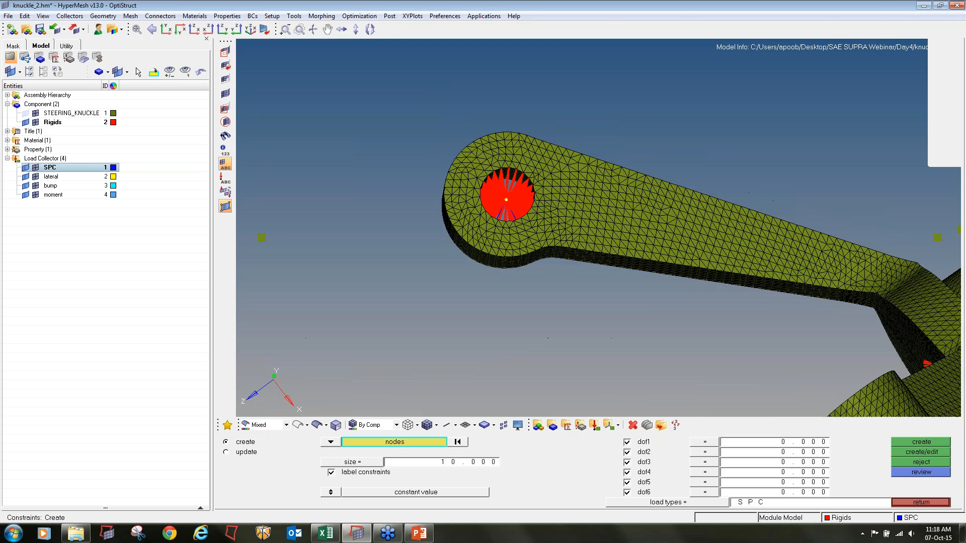
Hide the STEERING_KNUCKLE and Rigids elements to inspect the SPC constraints and toggle the load handles, and redisplay both components' elements.
{"action": "left_click_drag", "start_coordinate": [628, 330], "coordinate": [696, 329], "text": "ctrl"}
{"action": "left_click", "coordinate": [36, 114]}
{"action": "left_click", "coordinate": [36, 122]}
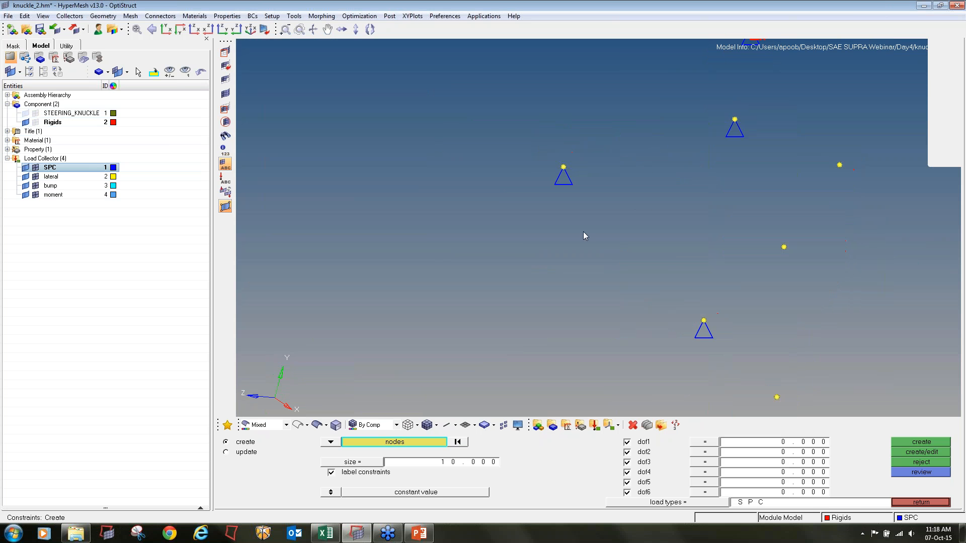
{"action": "mouse_move", "coordinate": [661, 294]}
{"action": "left_mouse_down", "text": "ctrl"}
{"action": "mouse_move", "coordinate": [688, 297]}
{"action": "mouse_move", "coordinate": [669, 297]}
{"action": "left_mouse_up", "text": "ctrl"}
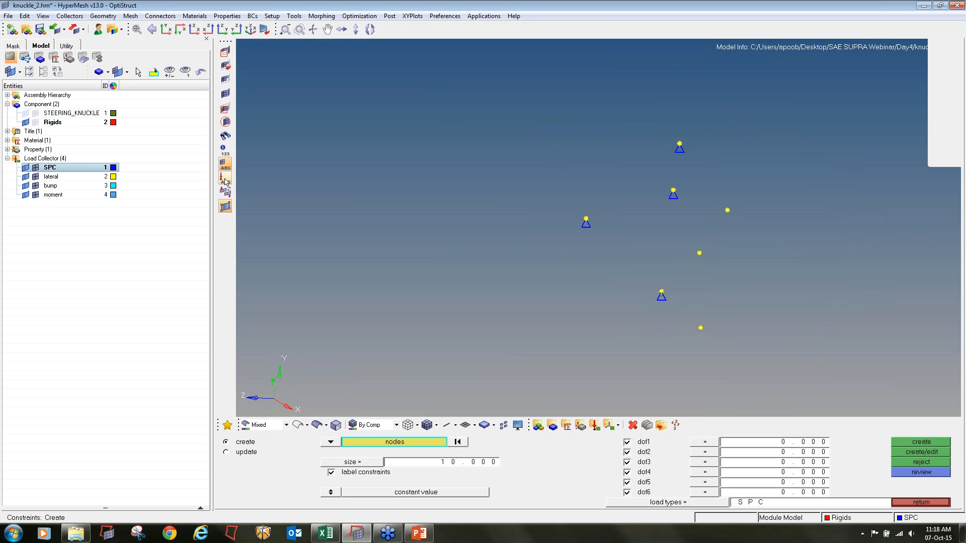
{"action": "left_click", "coordinate": [225, 178]}
{"action": "left_click", "coordinate": [224, 178]}
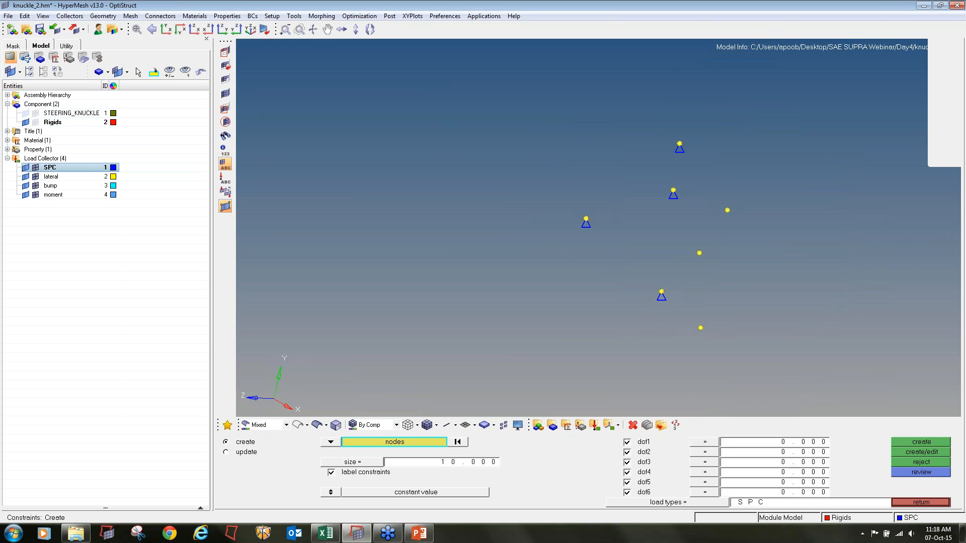
{"action": "left_click", "coordinate": [36, 114]}
{"action": "left_click", "coordinate": [35, 122]}
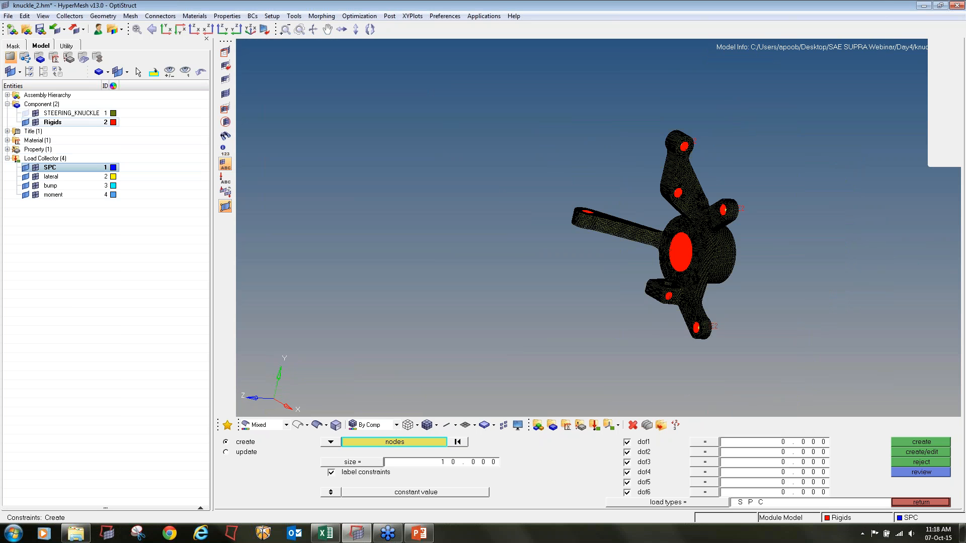
Make the lateral load collector current, and switch from the constraints tool to the forces tool.
{"action": "right_click", "coordinate": [52, 177]}
{"action": "left_click", "coordinate": [79, 276]}
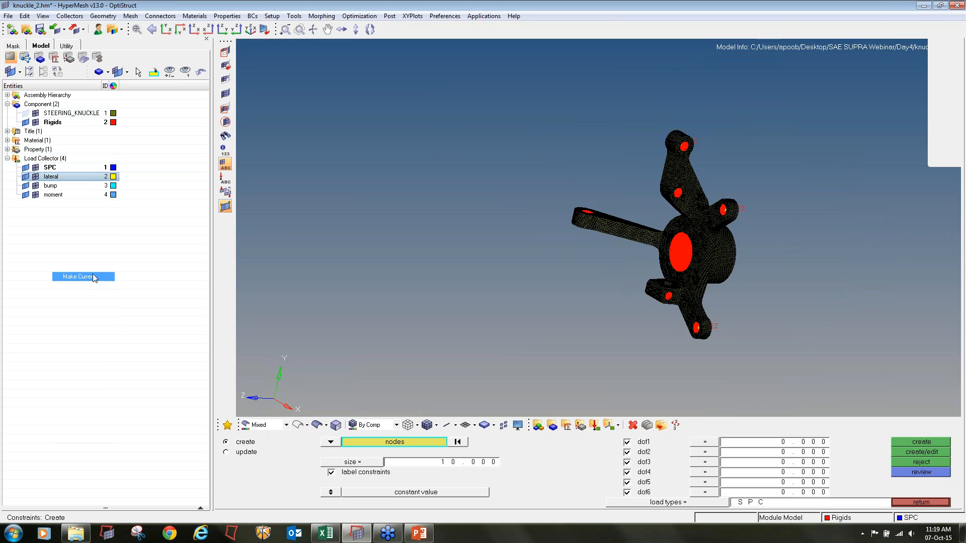
{"action": "left_click_drag", "start_coordinate": [724, 370], "coordinate": [710, 372], "text": "ctrl"}
{"action": "left_click", "coordinate": [921, 502]}
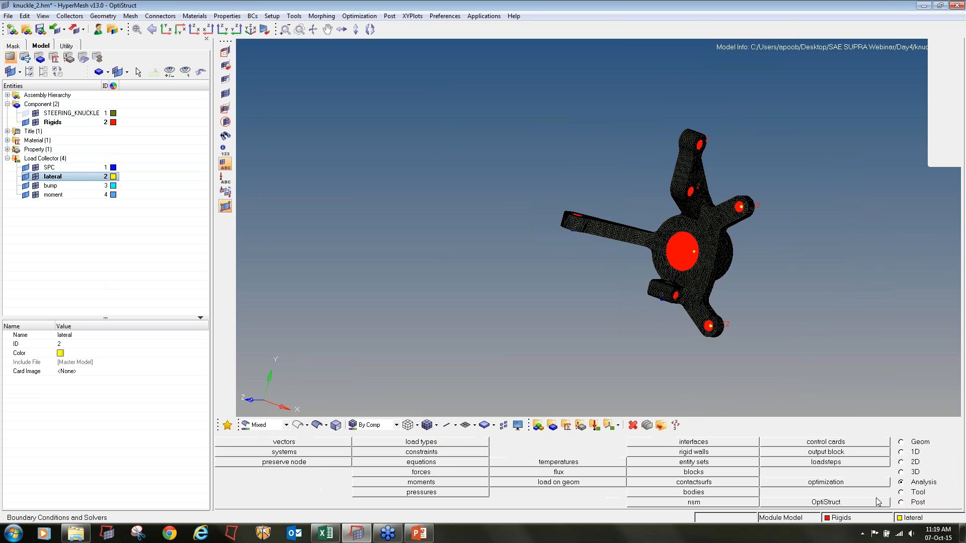
{"action": "left_click", "coordinate": [463, 473]}
{"action": "left_click_drag", "start_coordinate": [593, 272], "coordinate": [671, 258], "text": "ctrl"}
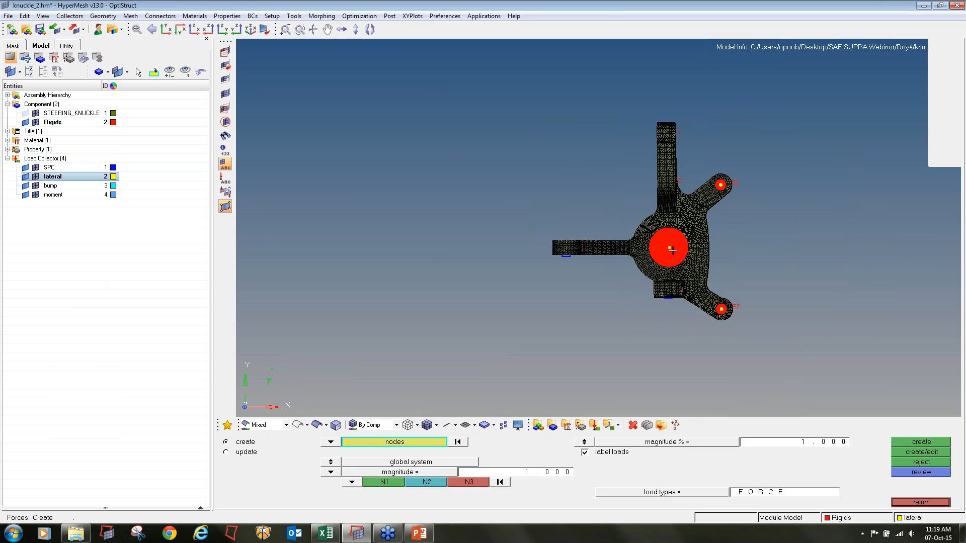
Create a force of magnitude 10000 along the z-axis at the hub's centre node in the lateral load collector.
{"action": "scroll", "coordinate": [671, 258], "scroll_direction": "up", "scroll_amount": 5, "text": "ctrl"}
{"action": "scroll", "coordinate": [674, 229], "scroll_direction": "up", "scroll_amount": 4}
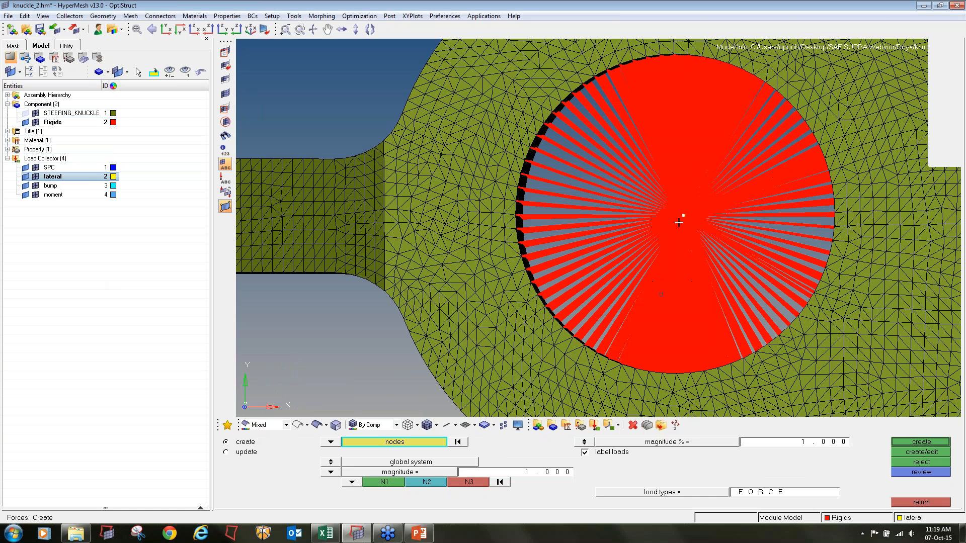
{"action": "left_click", "coordinate": [351, 482]}
{"action": "left_click", "coordinate": [544, 472]}
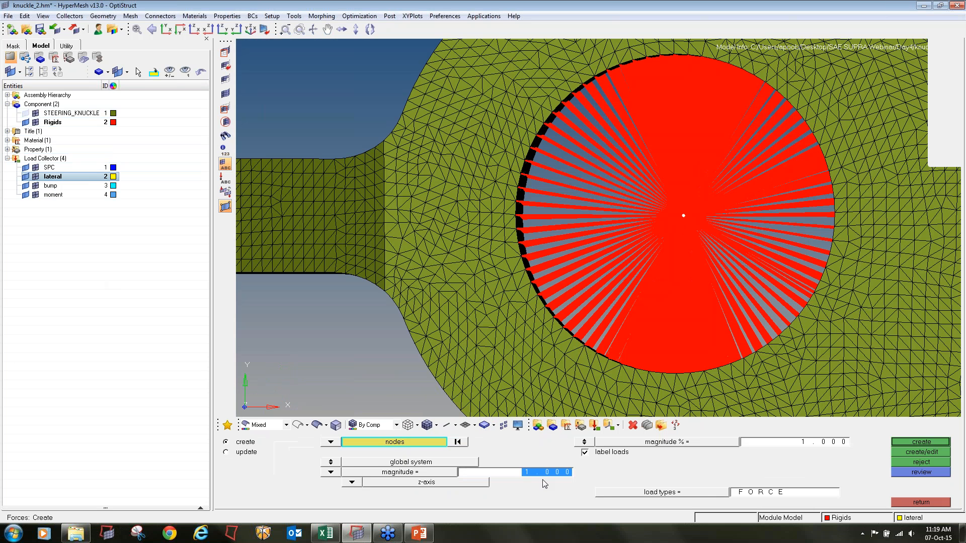
{"action": "type", "text": "1"}
{"action": "left_click", "coordinate": [921, 442]}
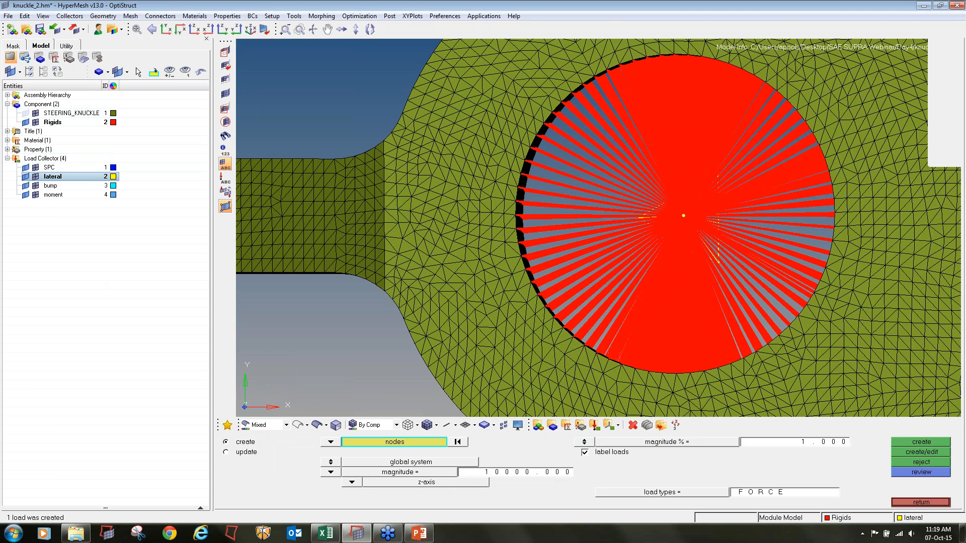
Make the bump load collector current and create a force of magnitude 10000 along the y-axis at the hub's centre node.
{"action": "right_click", "coordinate": [56, 187]}
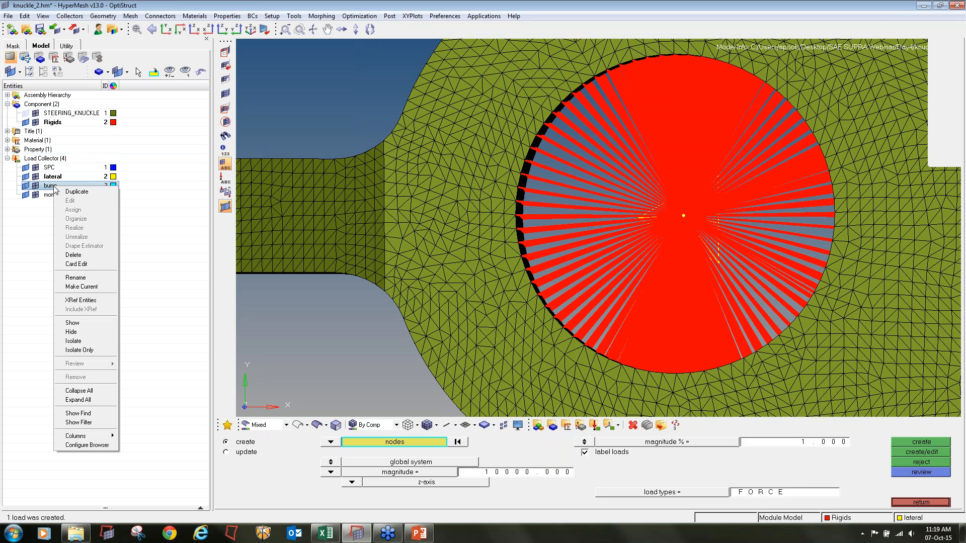
{"action": "left_click", "coordinate": [81, 286]}
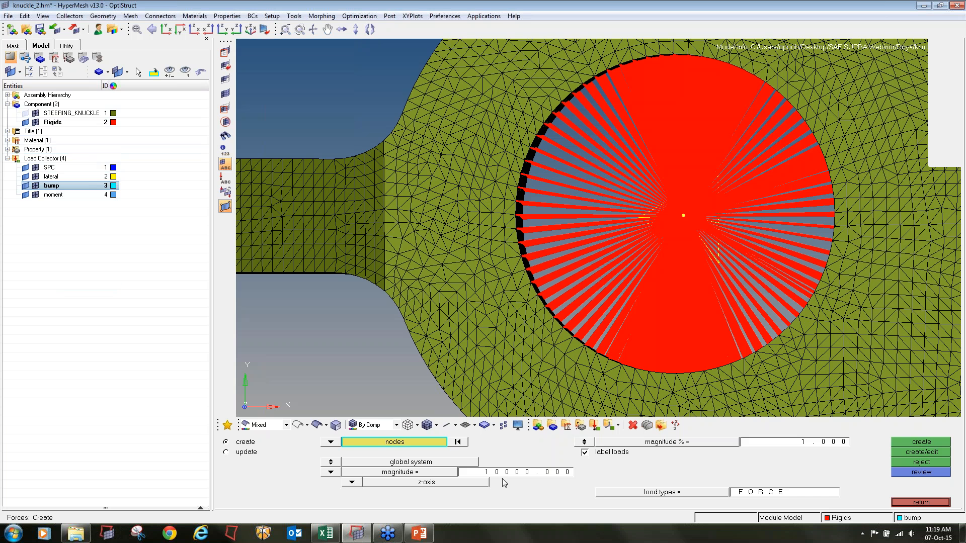
{"action": "left_click", "coordinate": [352, 483]}
{"action": "left_click", "coordinate": [343, 462]}
{"action": "left_click", "coordinate": [934, 445]}
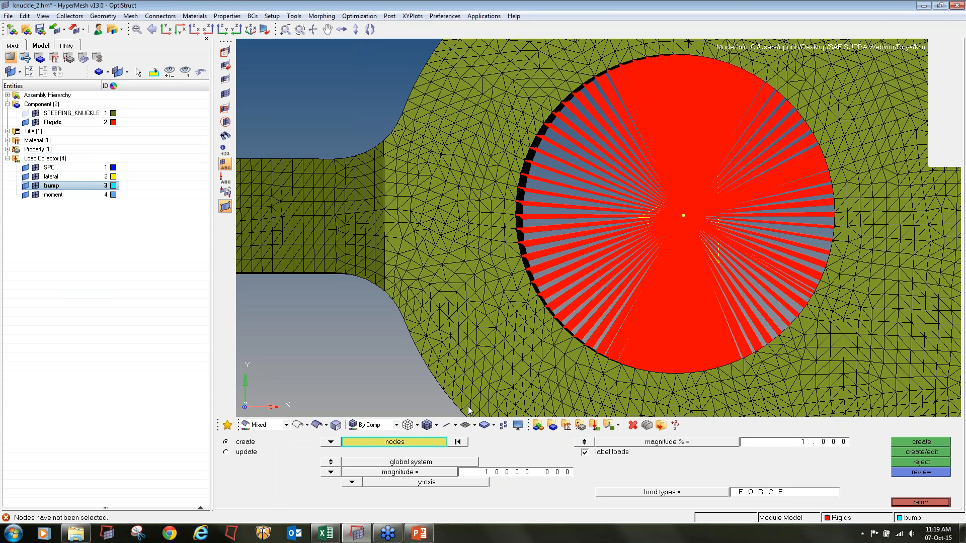
{"action": "left_click", "coordinate": [682, 215]}
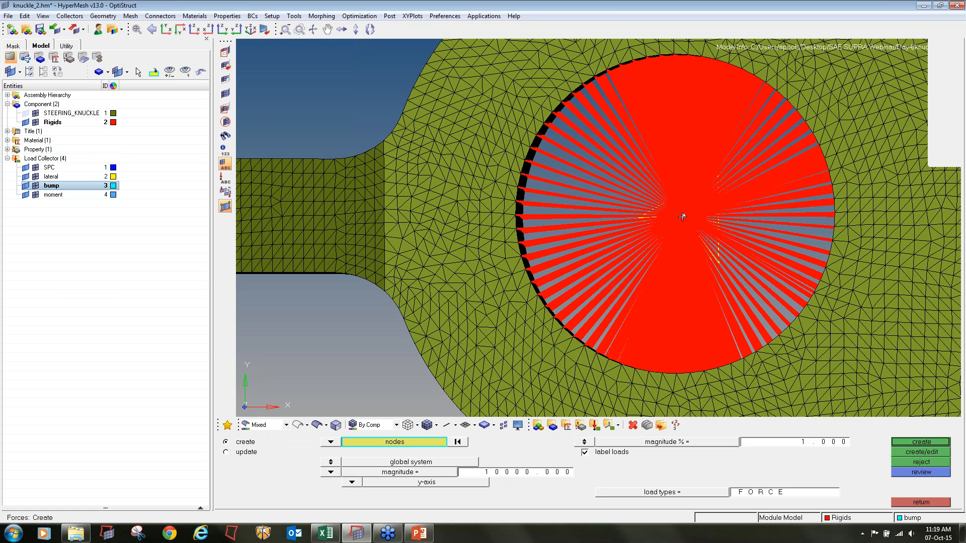
{"action": "left_click", "coordinate": [914, 445]}
Make the moment load collector current and leave force creation.
{"action": "left_click", "coordinate": [54, 195]}
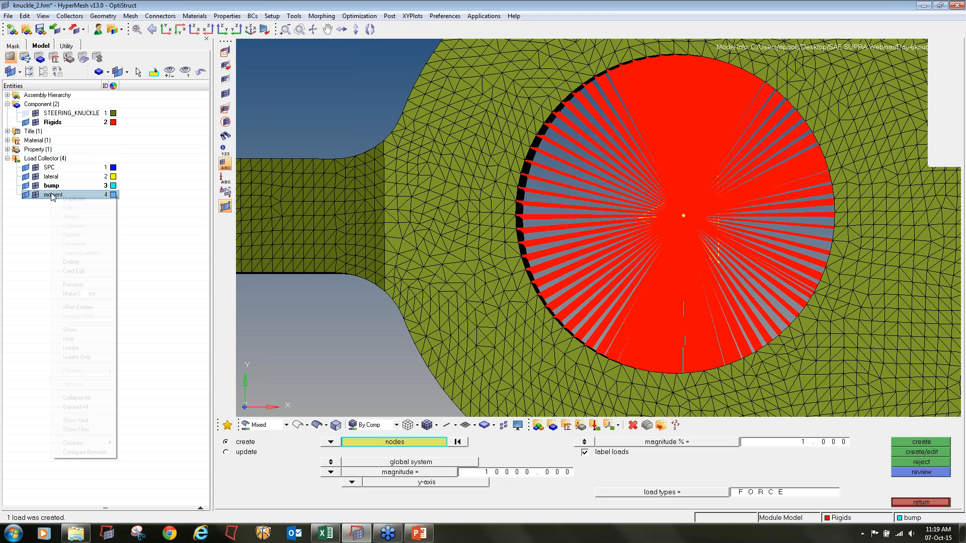
{"action": "right_click", "coordinate": [54, 195]}
{"action": "left_click", "coordinate": [79, 293]}
{"action": "left_click", "coordinate": [922, 502]}
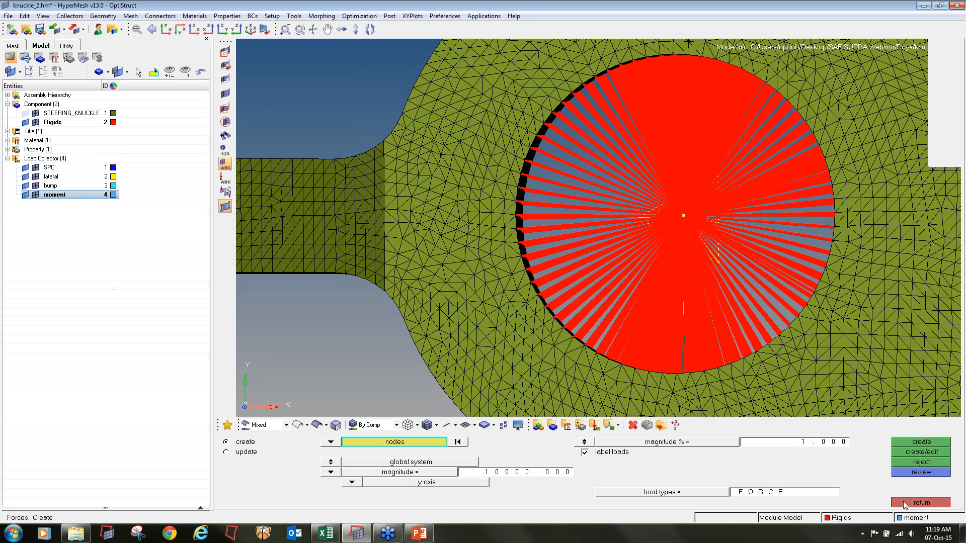
Create a moment of magnitude 5000 about the z-axis at the centre node of the upper arm's hole.
{"action": "left_click", "coordinate": [420, 482]}
{"action": "right_click_drag", "start_coordinate": [780, 218], "coordinate": [498, 235], "text": "ctrl"}
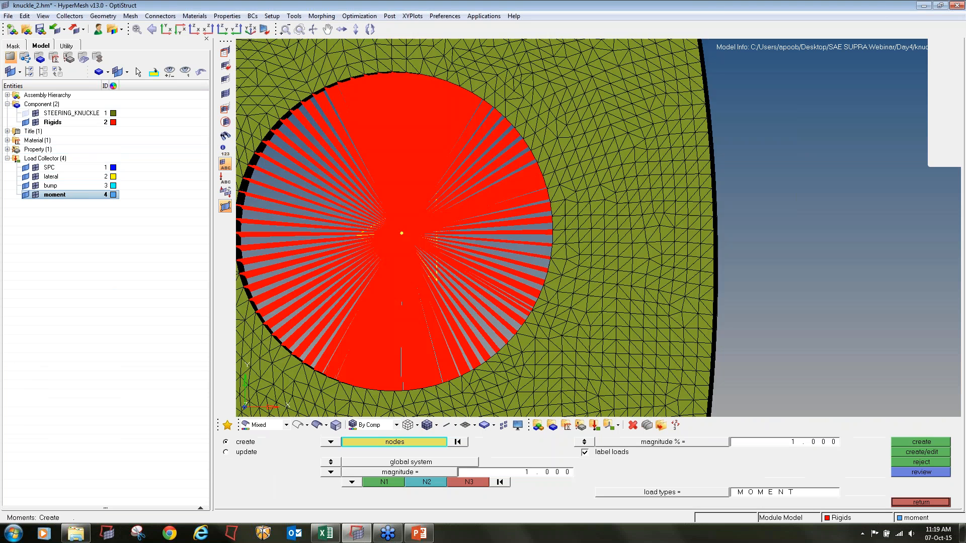
{"action": "scroll", "coordinate": [497, 235], "scroll_direction": "down", "scroll_amount": 7, "text": "ctrl"}
{"action": "scroll", "coordinate": [569, 152], "scroll_direction": "up", "scroll_amount": 7, "text": "ctrl"}
{"action": "scroll", "coordinate": [503, 187], "scroll_direction": "down", "scroll_amount": 4, "text": "ctrl"}
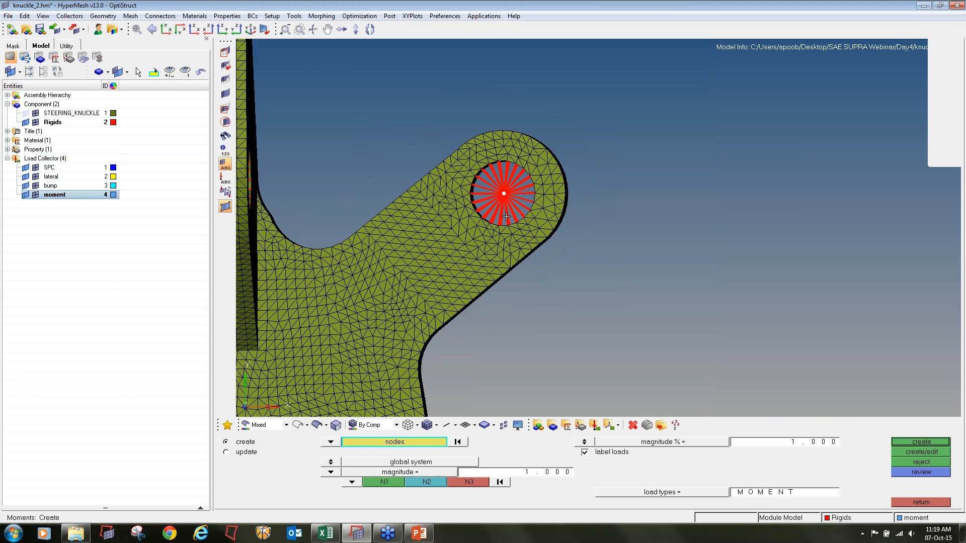
{"action": "left_click", "coordinate": [517, 474]}
{"action": "type", "text": "5000"}
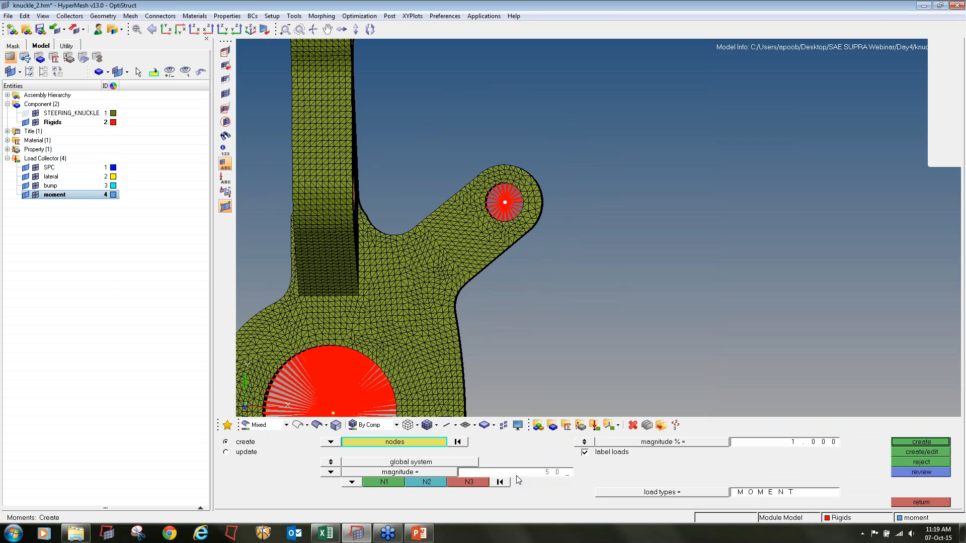
{"action": "left_click", "coordinate": [352, 482]}
{"action": "left_click", "coordinate": [349, 473]}
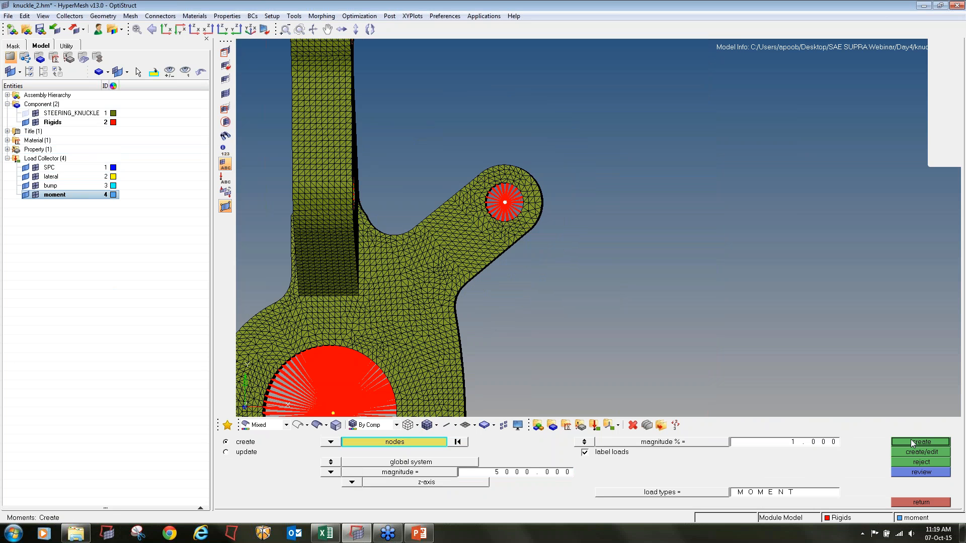
{"action": "left_click", "coordinate": [911, 439]}
Create a moment of magnitude -5000 about the z-axis at the centre node of the lower arm's hole.
{"action": "key", "text": "f"}
{"action": "scroll", "coordinate": [483, 383], "scroll_direction": "up", "scroll_amount": 5, "text": "ctrl"}
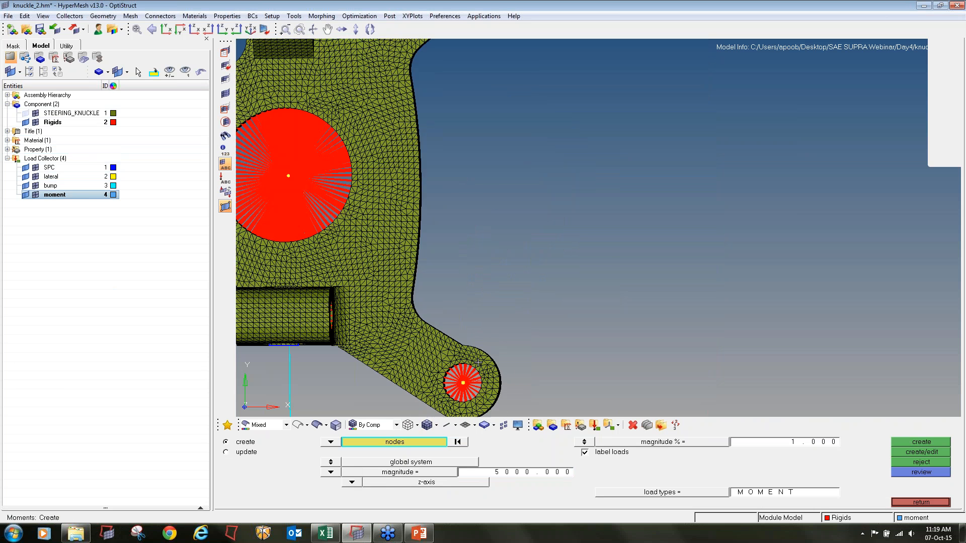
{"action": "scroll", "coordinate": [478, 363], "scroll_direction": "up", "scroll_amount": 3, "text": "ctrl"}
{"action": "left_click", "coordinate": [505, 476]}
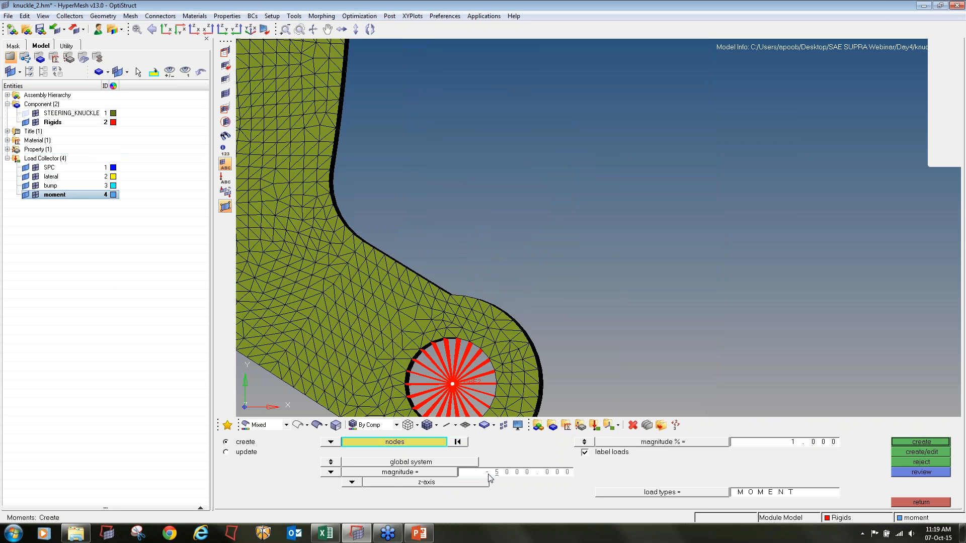
{"action": "left_click", "coordinate": [922, 441]}
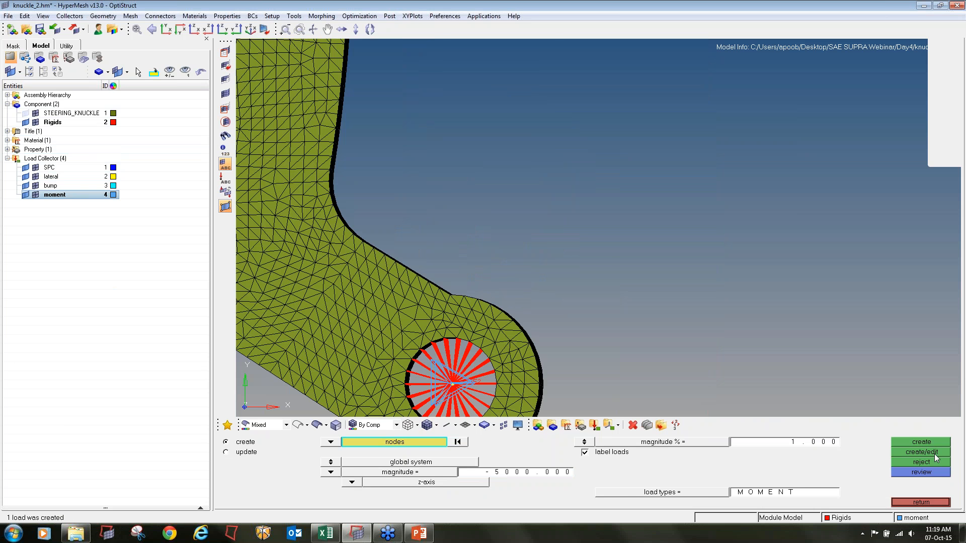
{"action": "left_click", "coordinate": [925, 499]}
Create a load collector named Combine with the LOAD card image and open its card for editing.
{"action": "scroll", "coordinate": [460, 241], "scroll_direction": "down", "scroll_amount": 2, "text": "ctrl"}
{"action": "scroll", "coordinate": [480, 232], "scroll_direction": "down", "scroll_amount": 2, "text": "ctrl"}
{"action": "right_click_drag", "start_coordinate": [480, 232], "coordinate": [606, 209], "text": "ctrl"}
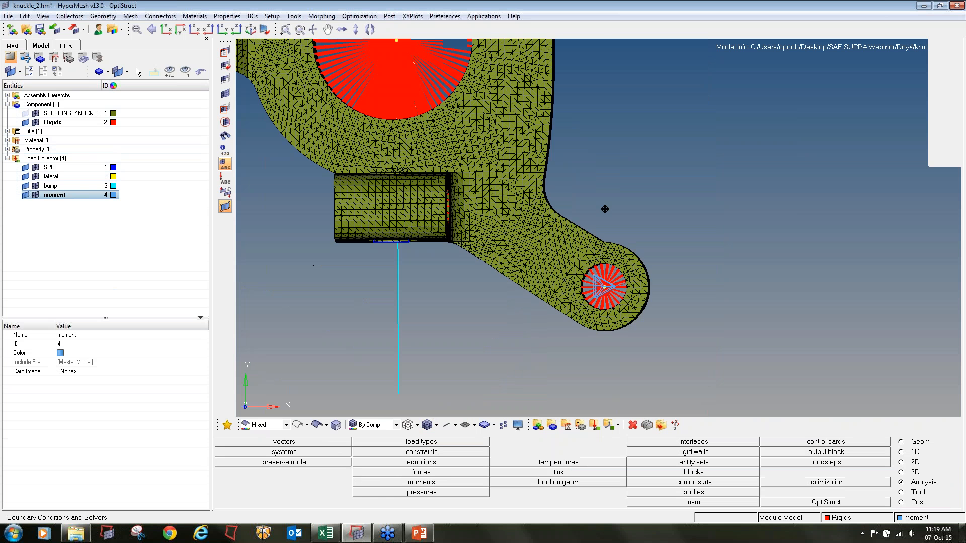
{"action": "scroll", "coordinate": [605, 208], "scroll_direction": "down", "scroll_amount": 4, "text": "ctrl"}
{"action": "left_click_drag", "start_coordinate": [707, 219], "coordinate": [612, 233], "text": "ctrl"}
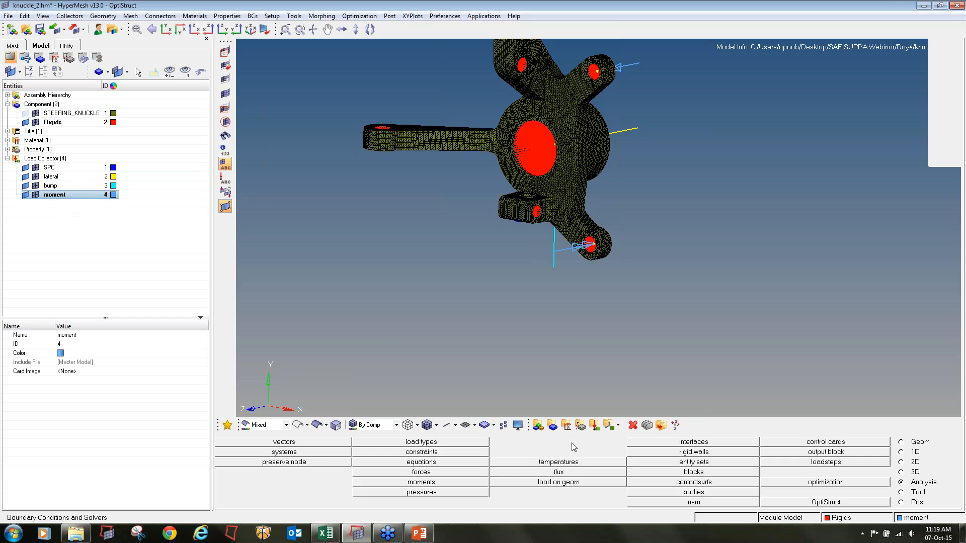
{"action": "left_click", "coordinate": [595, 425]}
{"action": "left_click", "coordinate": [489, 443]}
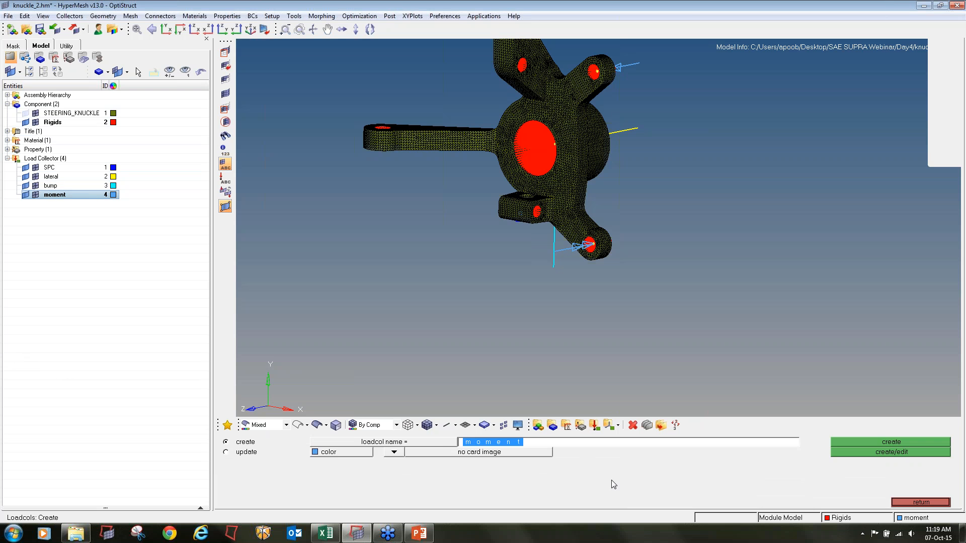
{"action": "type", "text": "Combin"}
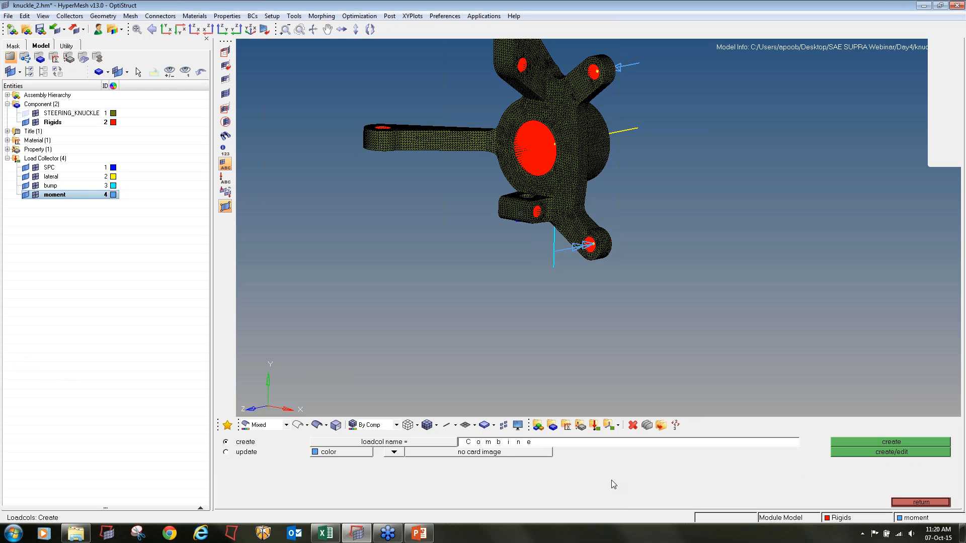
{"action": "left_click", "coordinate": [395, 453]}
{"action": "left_click", "coordinate": [431, 453]}
{"action": "left_click", "coordinate": [431, 452]}
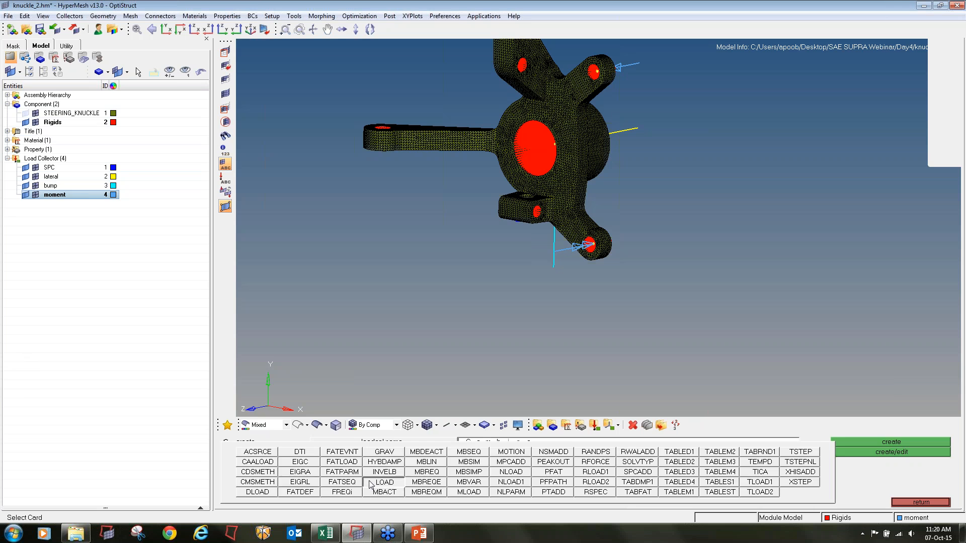
{"action": "left_click", "coordinate": [376, 483]}
{"action": "left_click", "coordinate": [870, 452]}
Set the Combine card to 3 load sets, each with a scale factor of 1.
{"action": "left_click", "coordinate": [418, 463]}
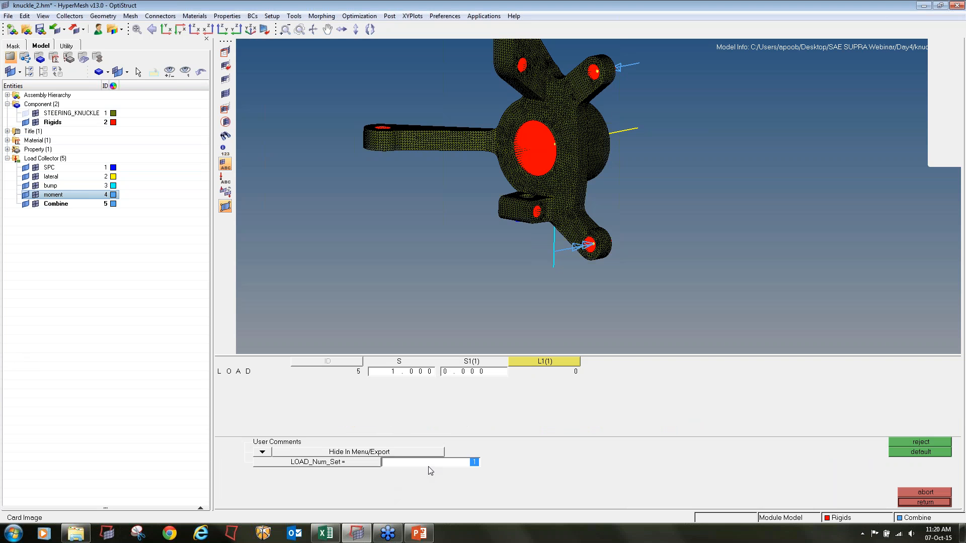
{"action": "type", "text": "33"}
{"action": "key", "text": "Return"}
{"action": "left_click", "coordinate": [452, 372]}
{"action": "type", "text": "1"}
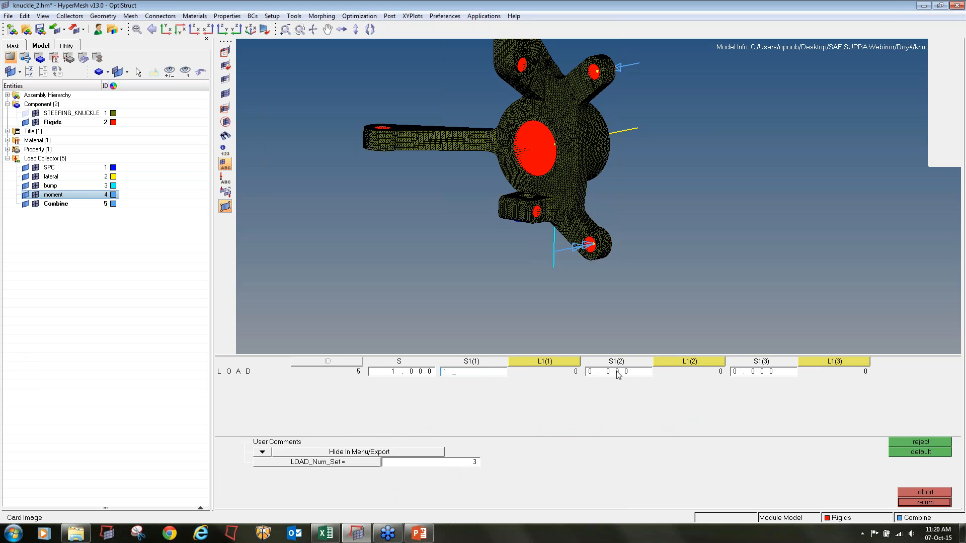
{"action": "left_click", "coordinate": [617, 372]}
{"action": "type", "text": "1"}
{"action": "left_click", "coordinate": [749, 372]}
{"action": "type", "text": "1"}
Assign the lateral, bump and moment collectors to L1(1), L1(2) and L1(3) of the Combine card.
{"action": "left_click", "coordinate": [543, 372]}
{"action": "left_click", "coordinate": [276, 452]}
{"action": "left_click", "coordinate": [661, 360]}
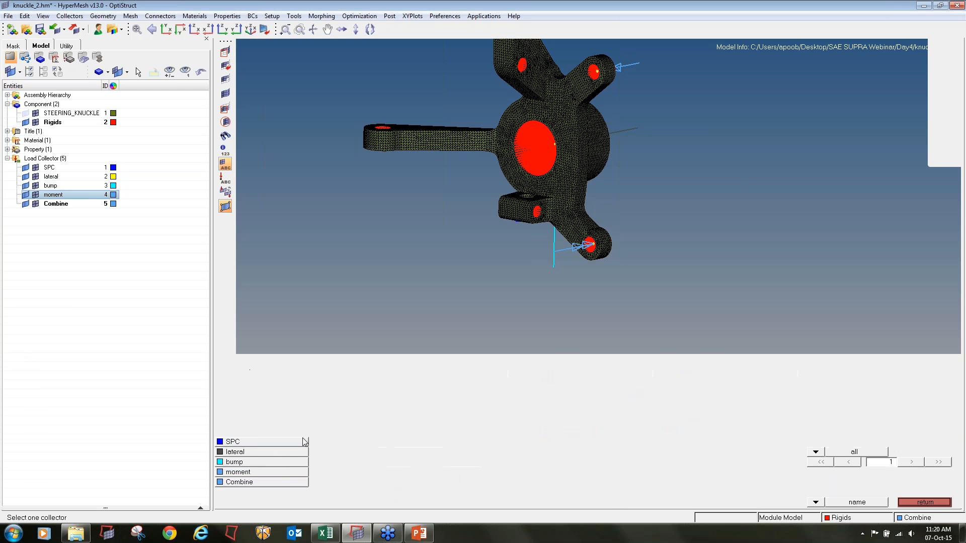
{"action": "left_click", "coordinate": [276, 462]}
{"action": "left_click", "coordinate": [848, 361]}
{"action": "left_click", "coordinate": [297, 476]}
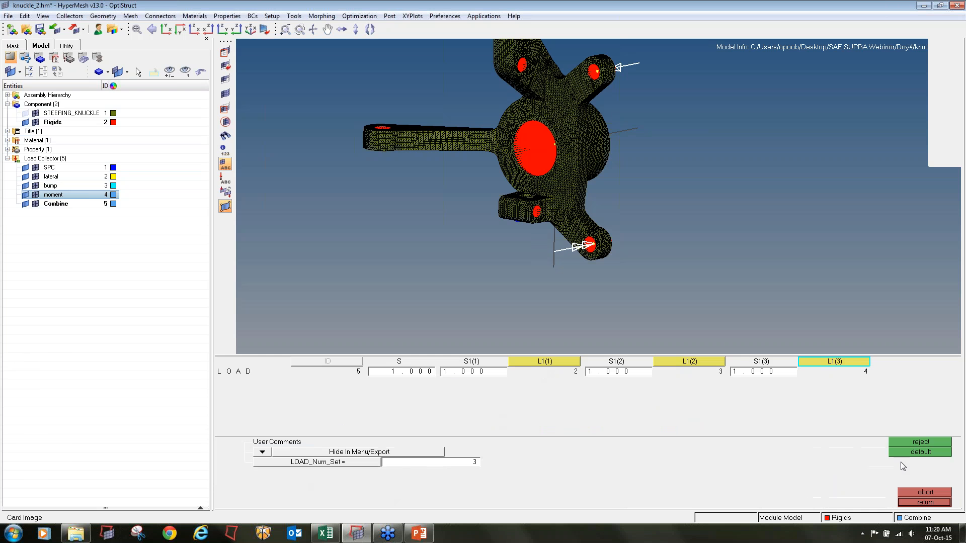
{"action": "left_click", "coordinate": [930, 503]}
{"action": "left_click", "coordinate": [931, 503]}
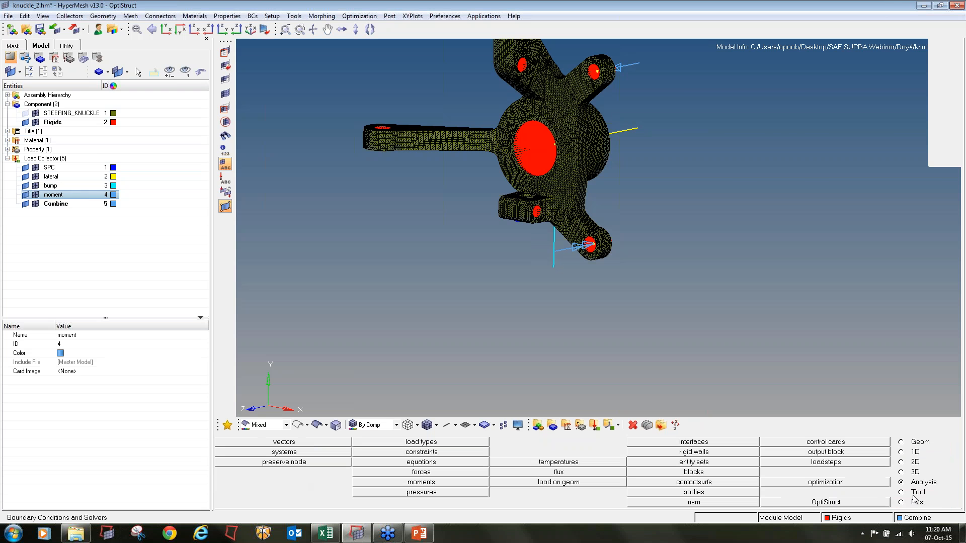
Create a linear static load step named lateral using SPC as the constraint and lateral as the load.
{"action": "left_click", "coordinate": [825, 462]}
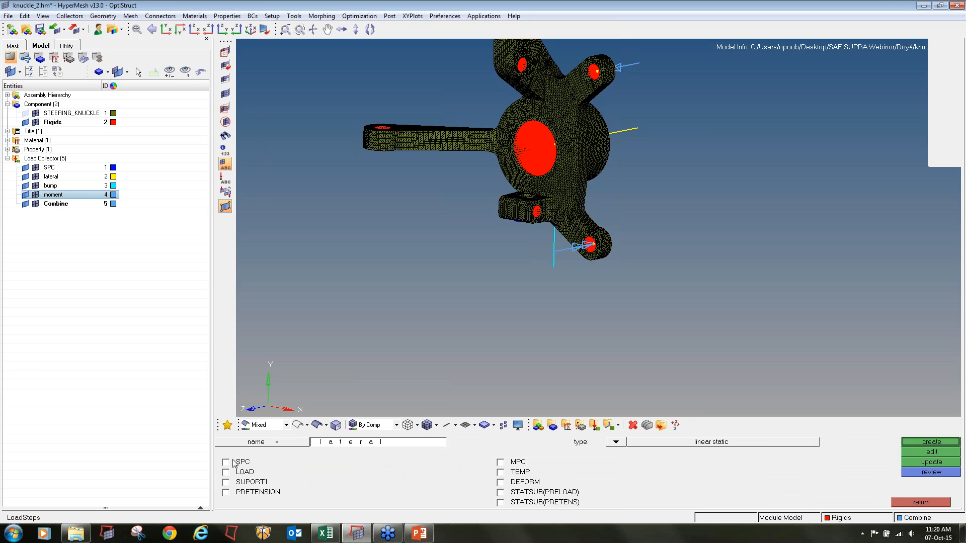
{"action": "left_click", "coordinate": [234, 463]}
{"action": "left_click", "coordinate": [243, 473]}
{"action": "left_click", "coordinate": [377, 462]}
{"action": "left_click", "coordinate": [245, 441]}
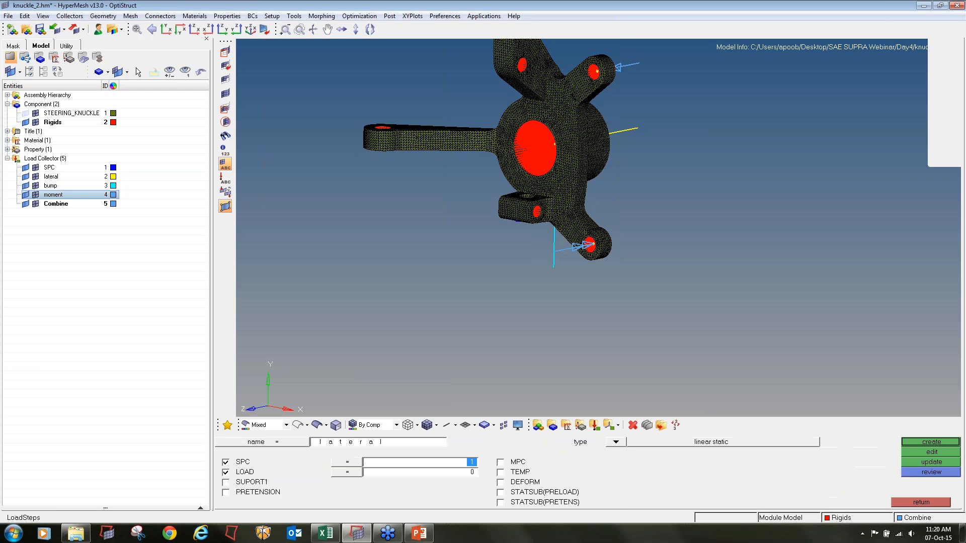
{"action": "left_click", "coordinate": [402, 473]}
{"action": "left_click", "coordinate": [260, 452]}
{"action": "left_click", "coordinate": [931, 442]}
Create a linear static load step named bump with the SPC constraint and the bump load.
{"action": "left_click", "coordinate": [380, 443]}
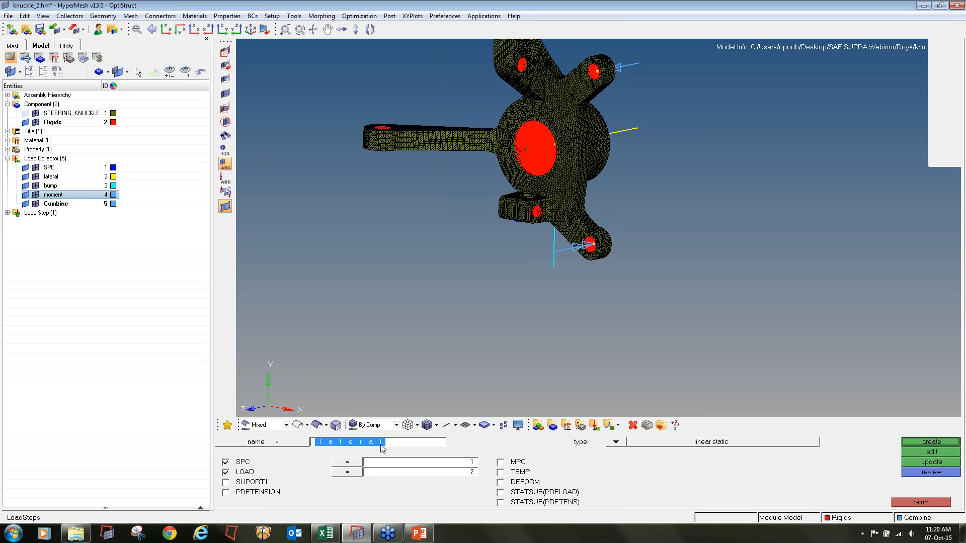
{"action": "type", "text": "bump"}
{"action": "left_click", "coordinate": [366, 463]}
{"action": "left_click", "coordinate": [285, 444]}
{"action": "left_click", "coordinate": [359, 472]}
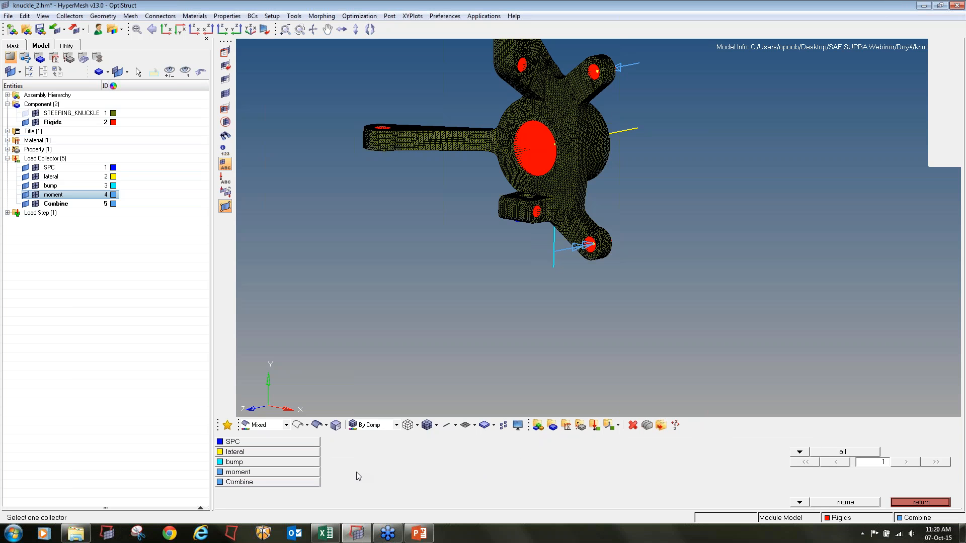
{"action": "left_click", "coordinate": [283, 462]}
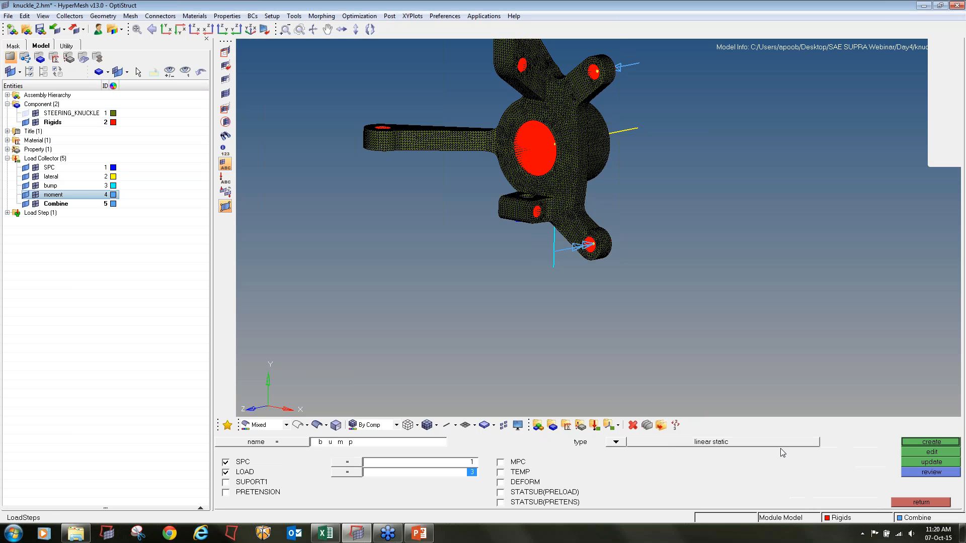
{"action": "left_click", "coordinate": [906, 440]}
Create a linear static load step named moment with the SPC constraint and the moment load.
{"action": "type", "text": "moment"}
{"action": "left_click", "coordinate": [403, 463]}
{"action": "left_click", "coordinate": [247, 444]}
{"action": "left_click", "coordinate": [388, 474]}
{"action": "left_click", "coordinate": [288, 472]}
{"action": "left_click", "coordinate": [913, 442]}
Create a linear static load step named combined with the SPC constraint and the Combine load.
{"action": "left_click", "coordinate": [415, 448]}
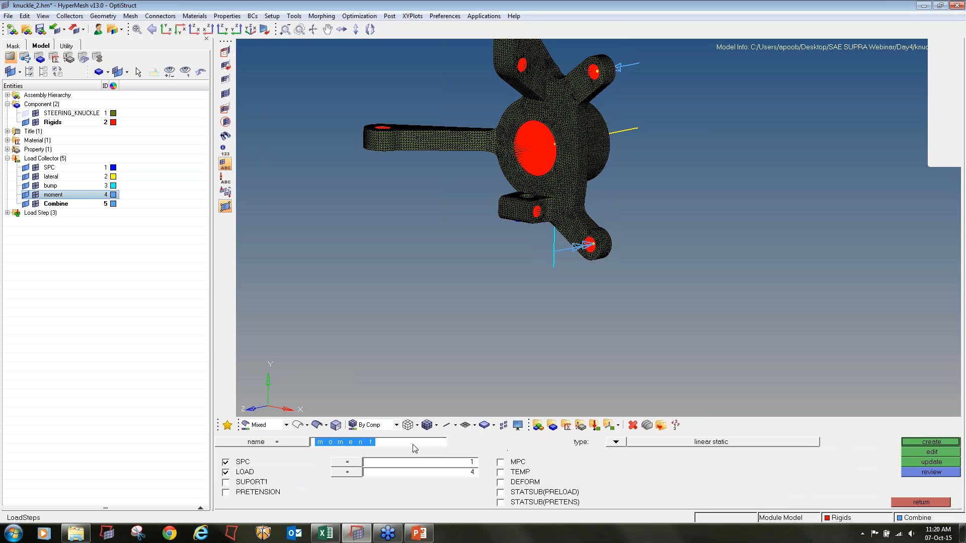
{"action": "type", "text": "combined"}
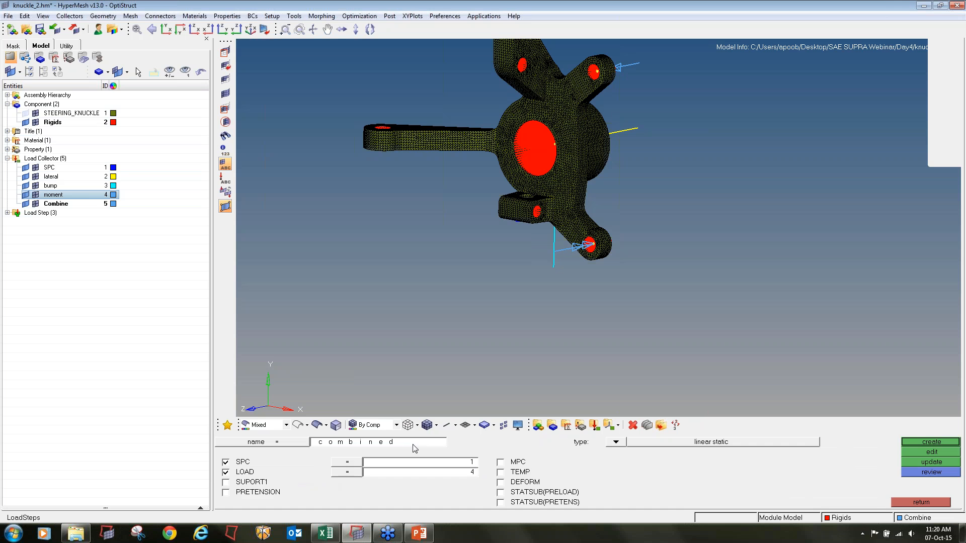
{"action": "left_click", "coordinate": [394, 465]}
{"action": "left_click", "coordinate": [268, 444]}
{"action": "left_click", "coordinate": [377, 473]}
{"action": "left_click", "coordinate": [285, 483]}
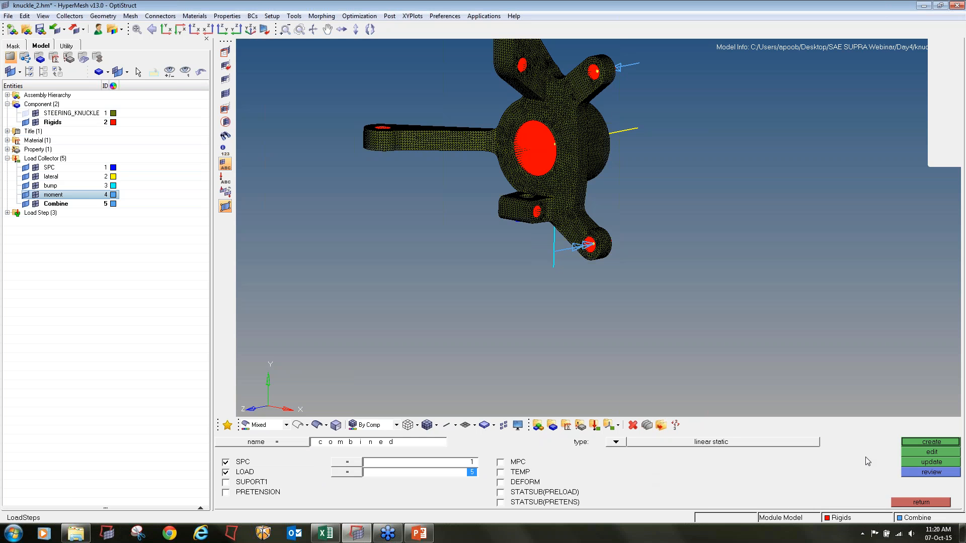
{"action": "left_click", "coordinate": [907, 443]}
{"action": "left_click", "coordinate": [909, 504]}
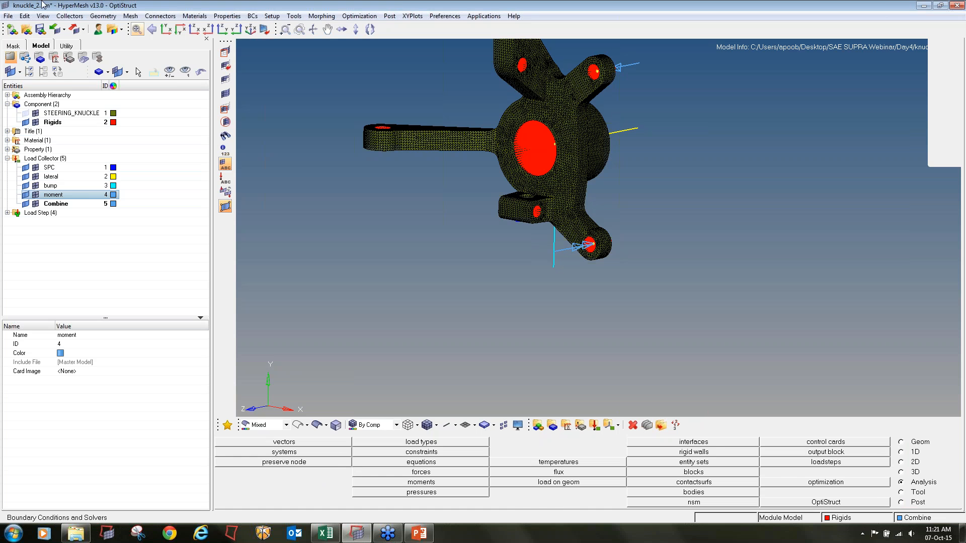
Save the model as knuckle_2.hm inside a new subfolder named New folder in the Day4 folder.
{"action": "left_click", "coordinate": [8, 15]}
{"action": "left_click", "coordinate": [28, 71]}
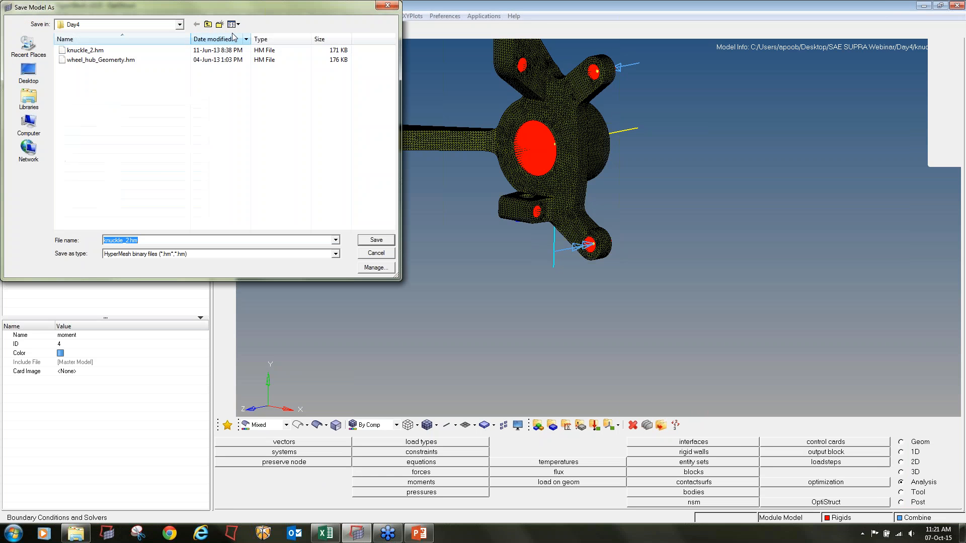
{"action": "left_click", "coordinate": [219, 24]}
{"action": "double_click", "coordinate": [78, 49]}
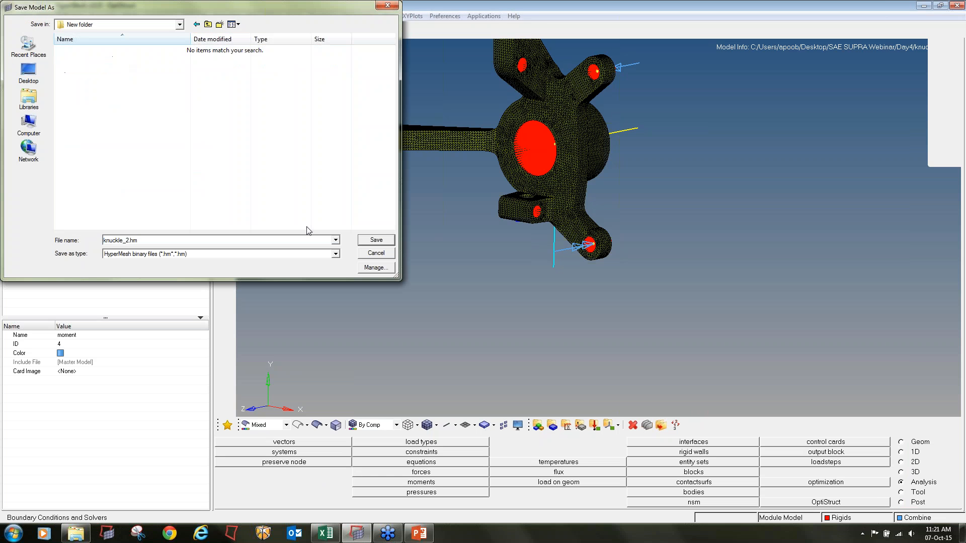
{"action": "left_click", "coordinate": [377, 240]}
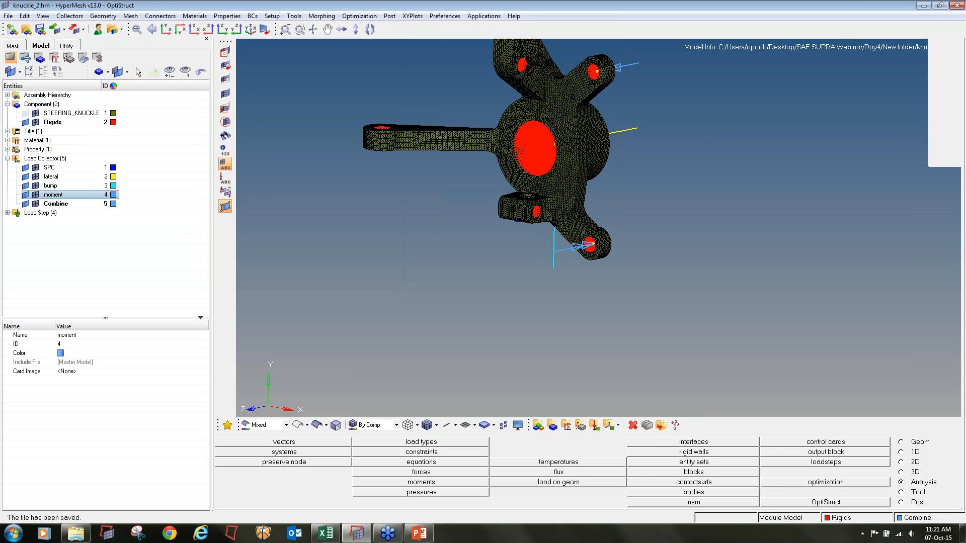
Run OptiStruct on knuckle_2.fem with export options all and run option analysis, and open the results in HyperView.
{"action": "left_click", "coordinate": [825, 502]}
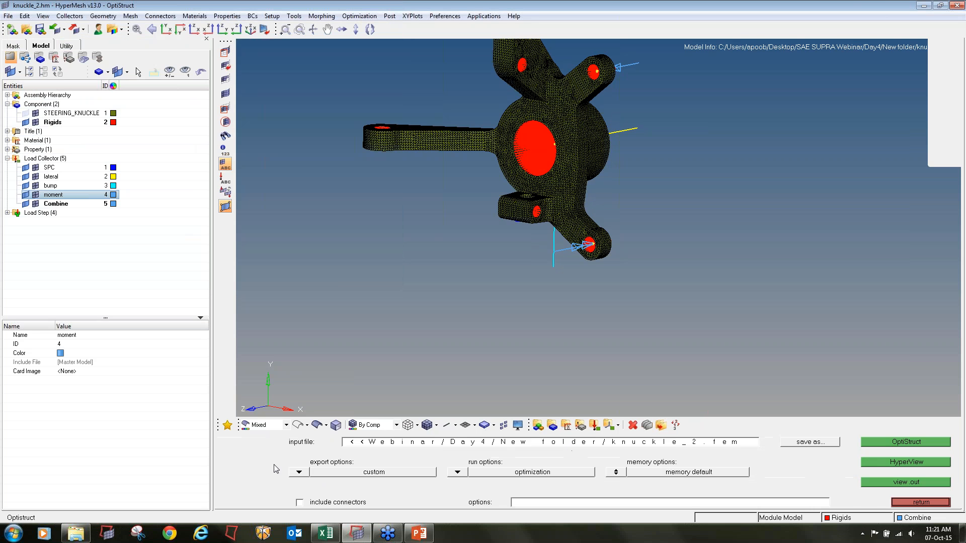
{"action": "left_click", "coordinate": [296, 473]}
{"action": "left_click", "coordinate": [304, 473]}
{"action": "left_click", "coordinate": [458, 472]}
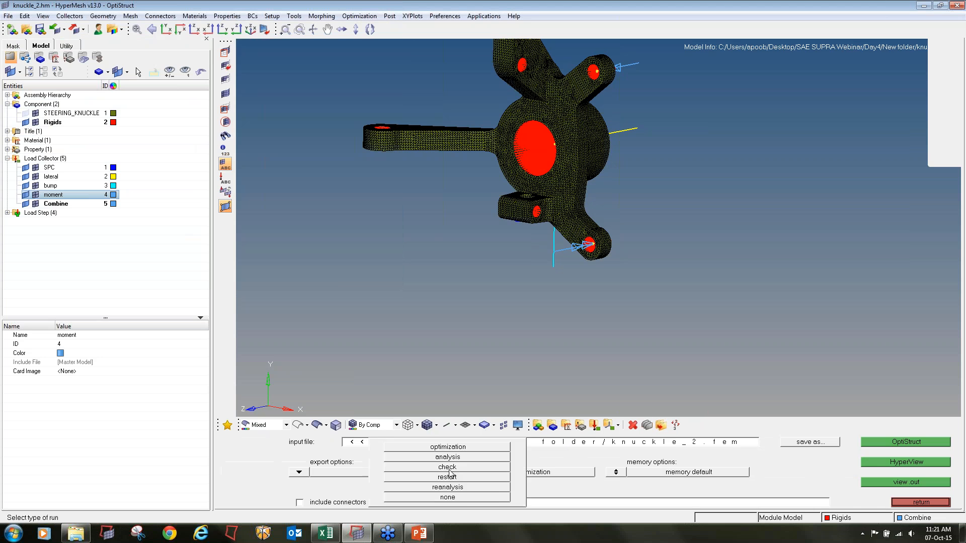
{"action": "left_click", "coordinate": [448, 458]}
{"action": "left_click", "coordinate": [866, 446]}
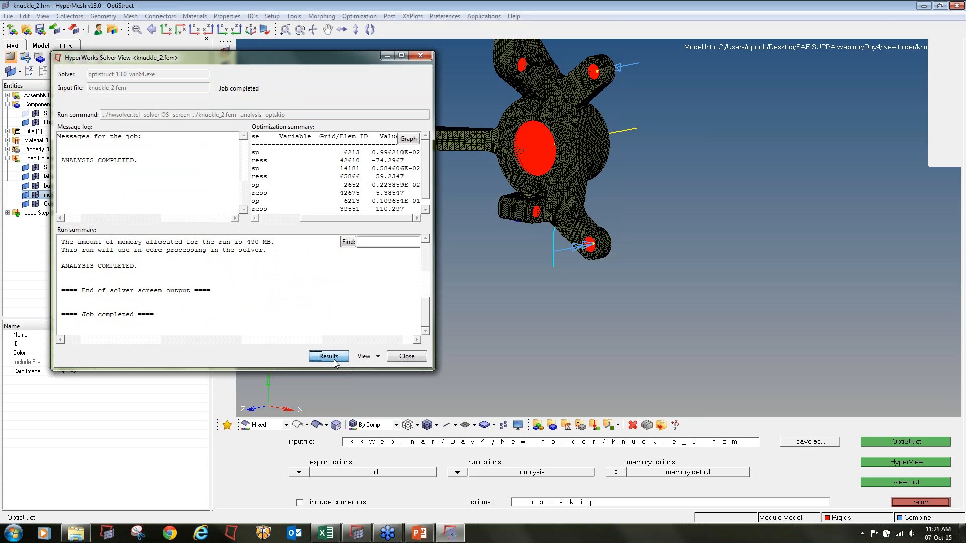
{"action": "left_click", "coordinate": [406, 356]}
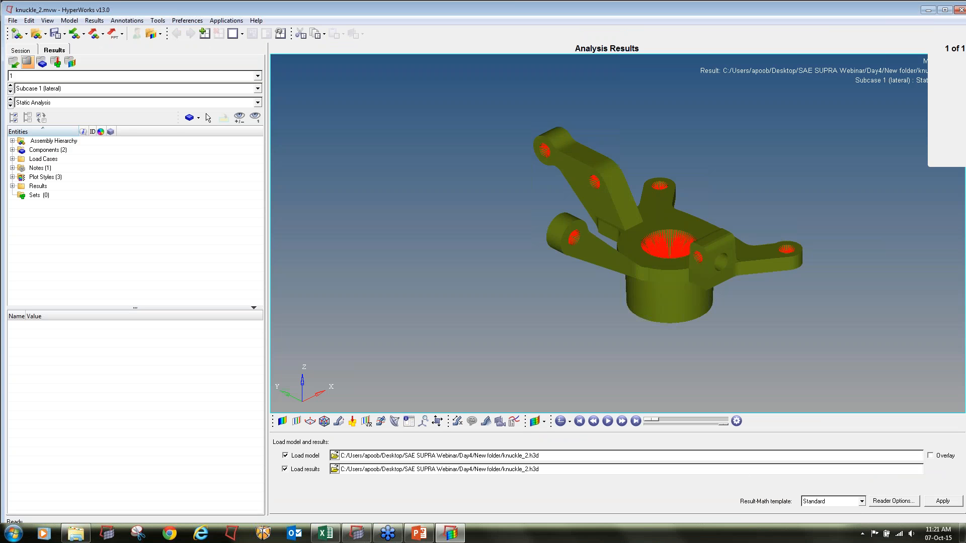
Hide the Rigids component in the results model so only the steering knuckle is displayed.
{"action": "left_click_drag", "start_coordinate": [665, 185], "coordinate": [680, 240], "text": "ctrl"}
{"action": "left_click", "coordinate": [18, 150]}
{"action": "left_click", "coordinate": [12, 150]}
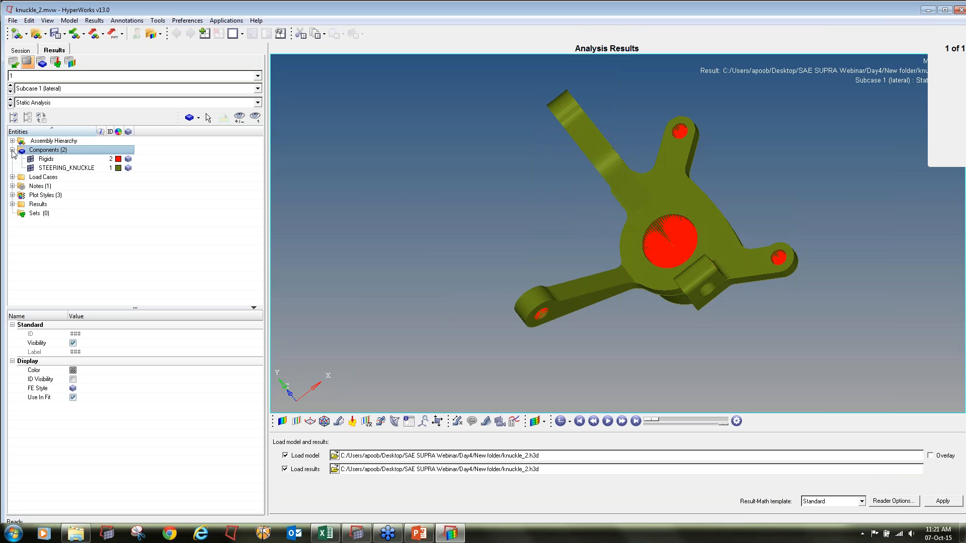
{"action": "left_click", "coordinate": [30, 159]}
{"action": "left_click_drag", "start_coordinate": [617, 201], "coordinate": [620, 247], "text": "ctrl"}
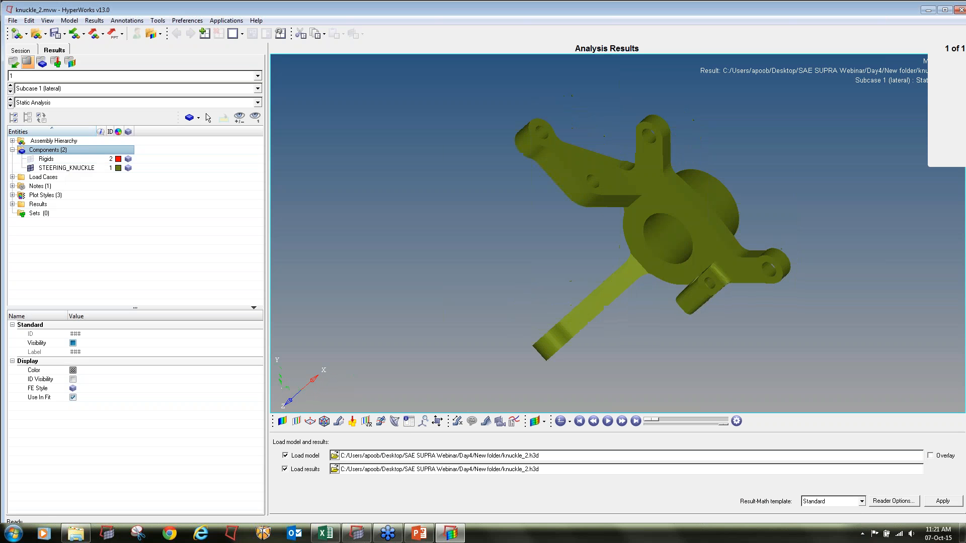
Plot the displacement magnitude contour for the lateral subcase and animate it.
{"action": "left_click", "coordinate": [282, 421]}
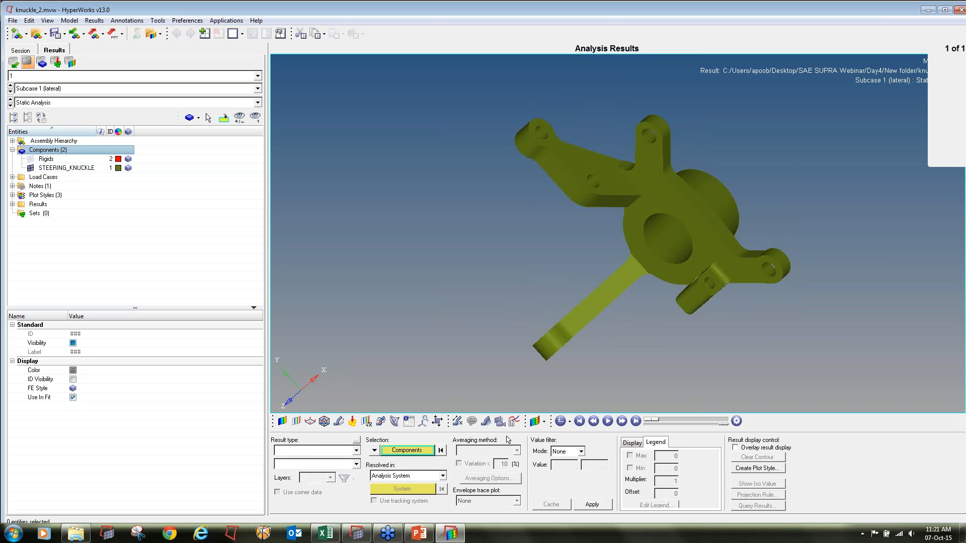
{"action": "left_click", "coordinate": [600, 504]}
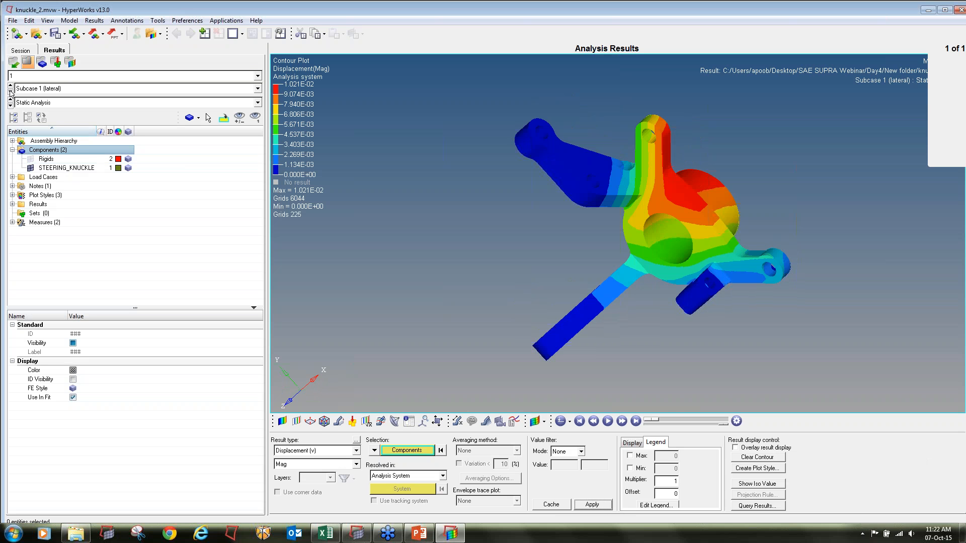
{"action": "left_click", "coordinate": [608, 421]}
Set the uniform deformed shape scale factor to 1000 and adjust the animation speed.
{"action": "left_click", "coordinate": [338, 422]}
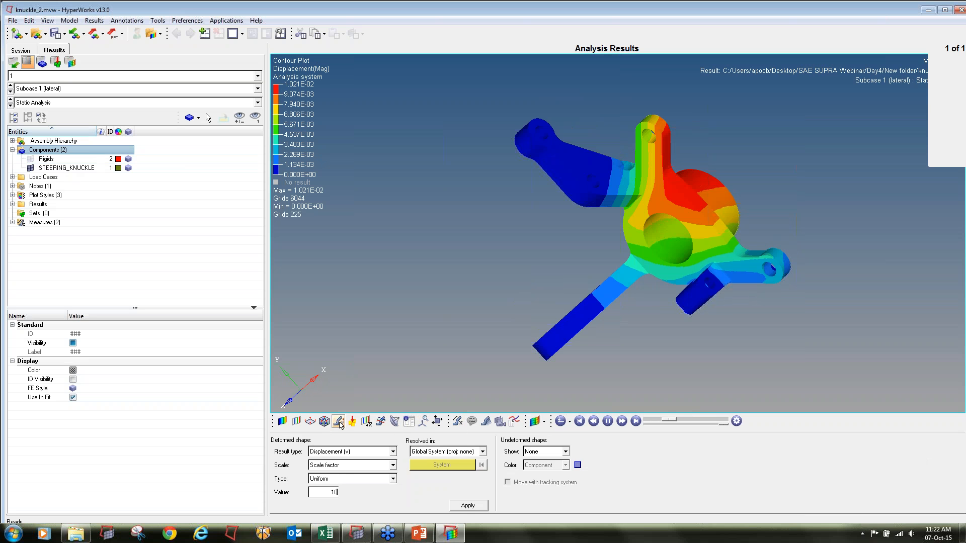
{"action": "type", "text": "00"}
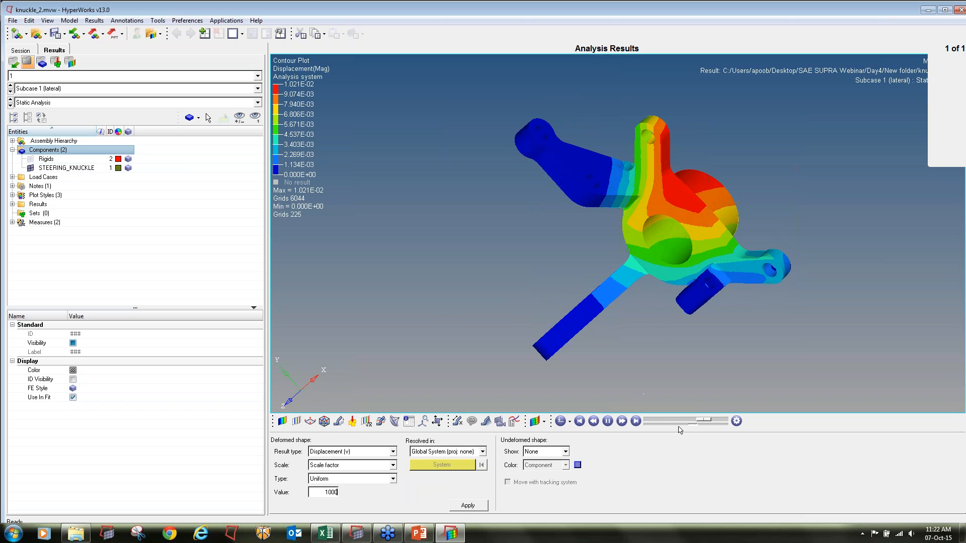
{"action": "left_click_drag", "start_coordinate": [657, 430], "coordinate": [651, 428]}
{"action": "left_click_drag", "start_coordinate": [787, 294], "coordinate": [703, 241], "text": "ctrl"}
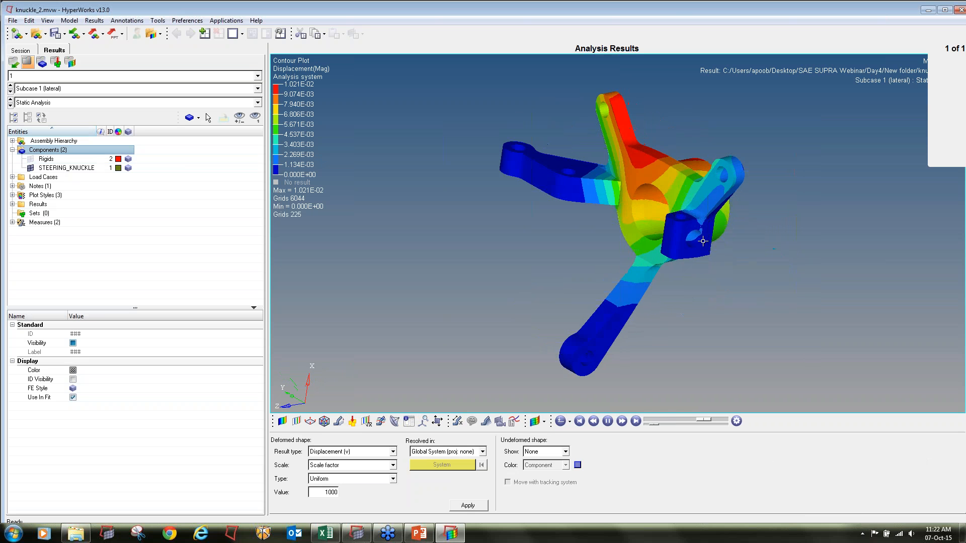
Examine the animated displacement contours of the bump, moment and combined subcases from several angles.
{"action": "left_click", "coordinate": [11, 92]}
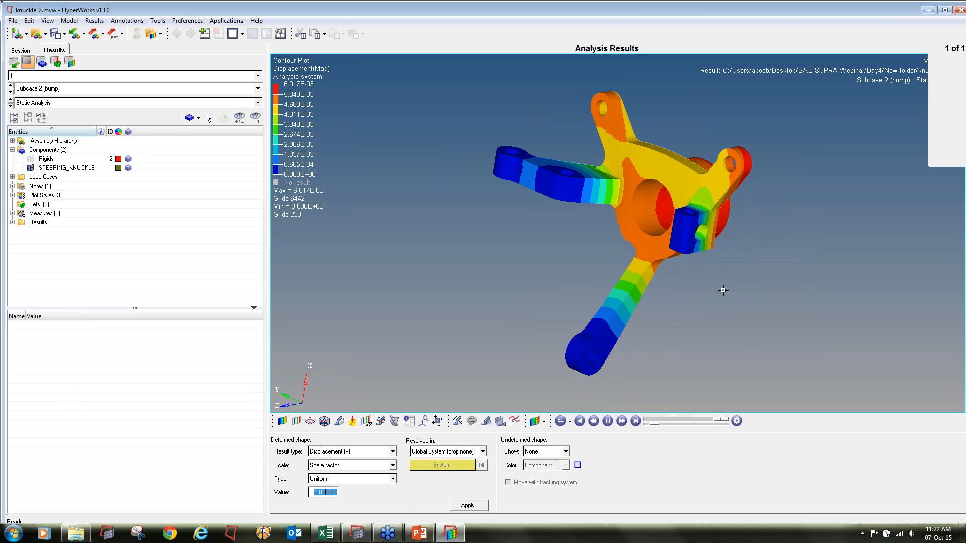
{"action": "mouse_move", "coordinate": [702, 221]}
{"action": "left_mouse_down", "text": "ctrl"}
{"action": "mouse_move", "coordinate": [699, 282]}
{"action": "mouse_move", "coordinate": [679, 274]}
{"action": "mouse_move", "coordinate": [692, 280]}
{"action": "left_mouse_up", "text": "ctrl"}
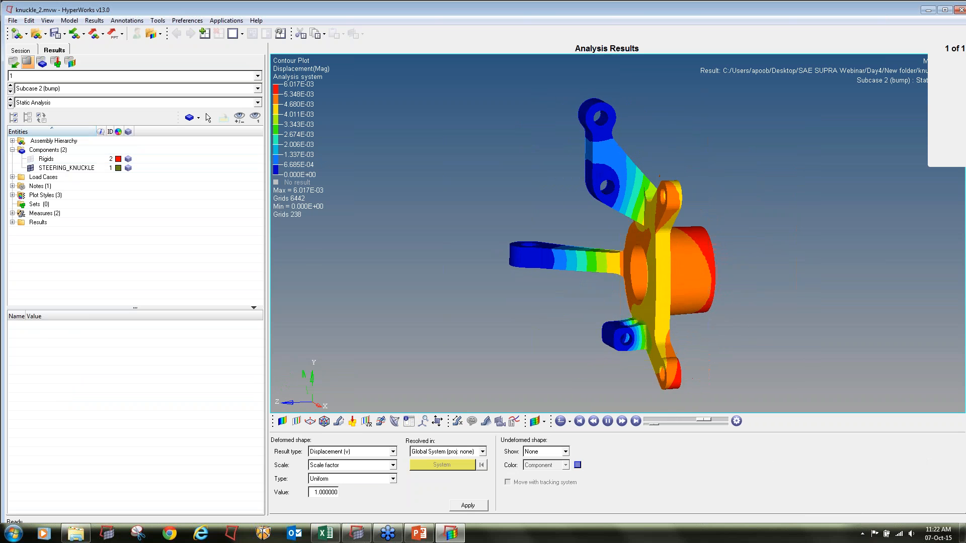
{"action": "left_click", "coordinate": [11, 92]}
{"action": "left_click_drag", "start_coordinate": [533, 242], "coordinate": [855, 260], "text": "ctrl"}
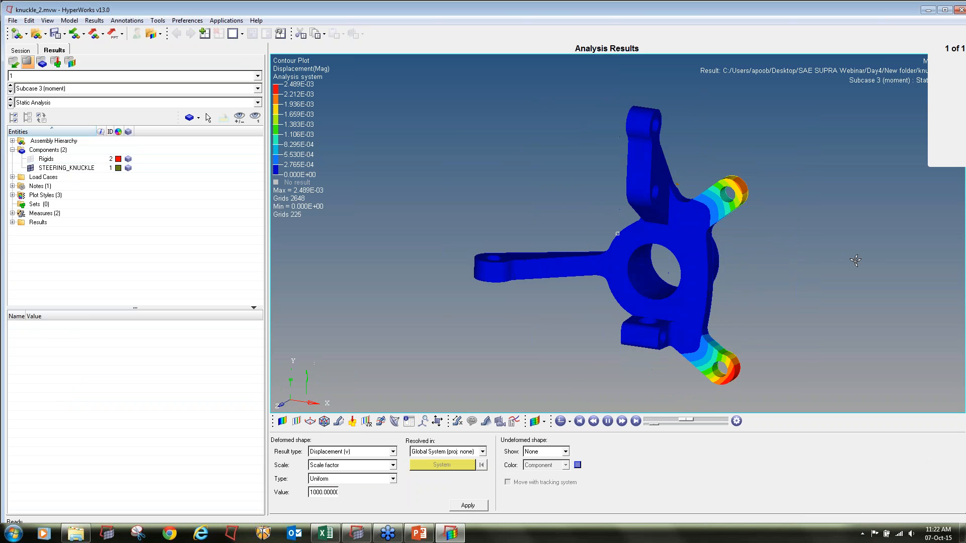
{"action": "left_click", "coordinate": [10, 92]}
{"action": "left_click_drag", "start_coordinate": [568, 257], "coordinate": [900, 229], "text": "ctrl"}
{"action": "left_click_drag", "start_coordinate": [490, 360], "coordinate": [481, 369], "text": "ctrl"}
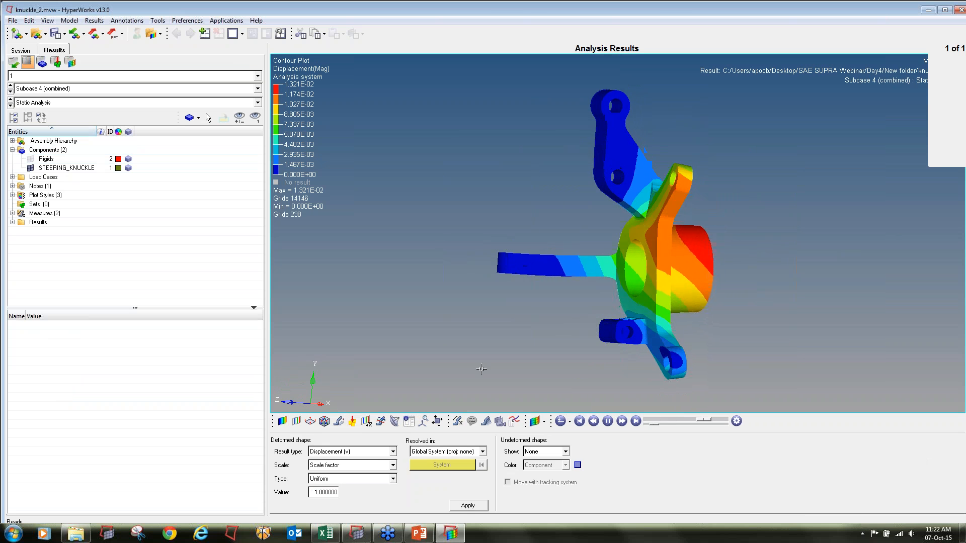
Plot the von Mises element stress contour for the combined subcase with the Simple averaging method.
{"action": "left_click", "coordinate": [282, 421]}
{"action": "left_click", "coordinate": [350, 451]}
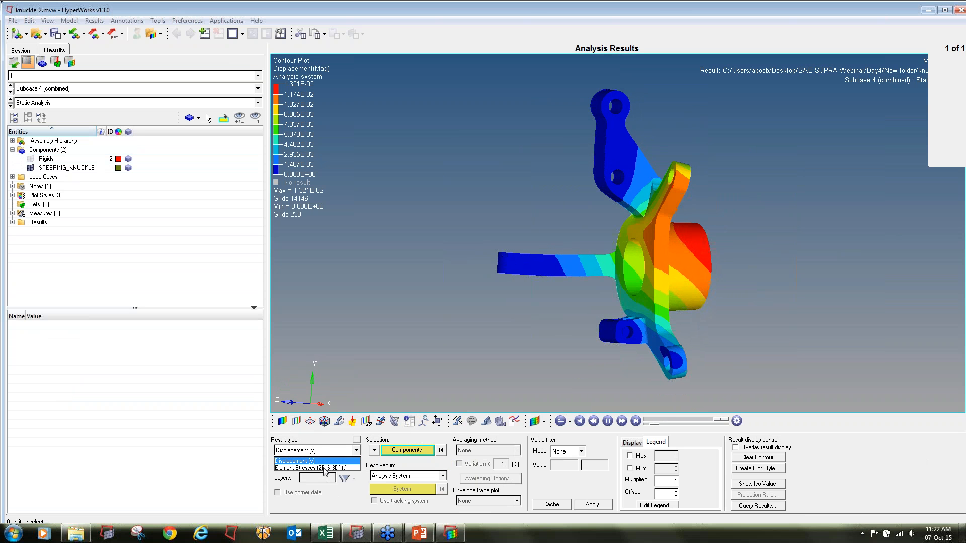
{"action": "left_click", "coordinate": [307, 465]}
{"action": "left_click", "coordinate": [503, 451]}
{"action": "left_click", "coordinate": [478, 468]}
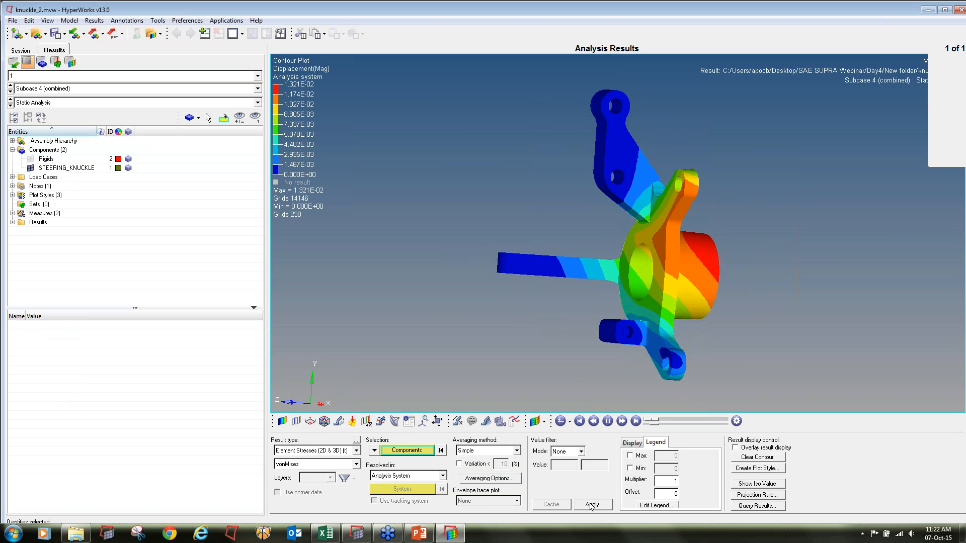
{"action": "left_click", "coordinate": [593, 504]}
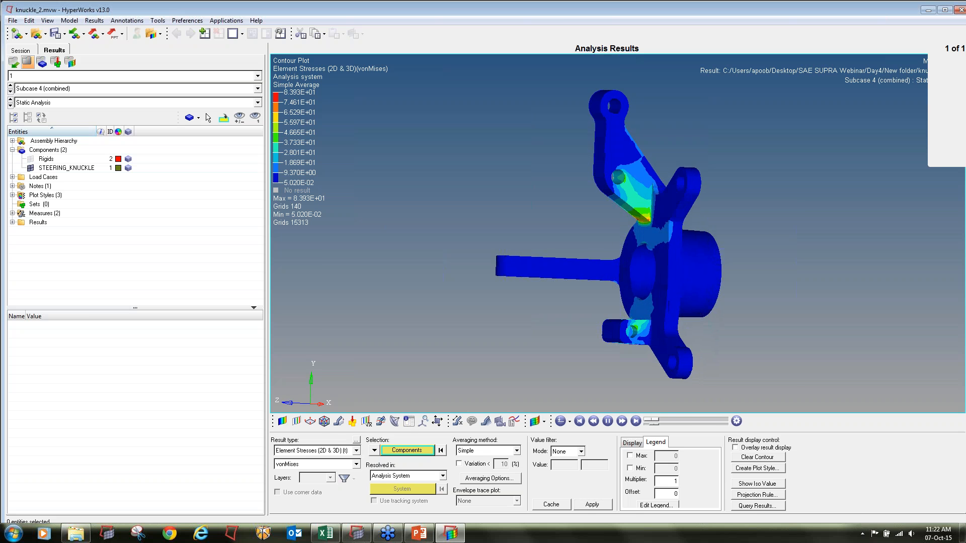
Review the von Mises stress contours of the bump and moment subcases and close the HyperView results session.
{"action": "left_click", "coordinate": [10, 92]}
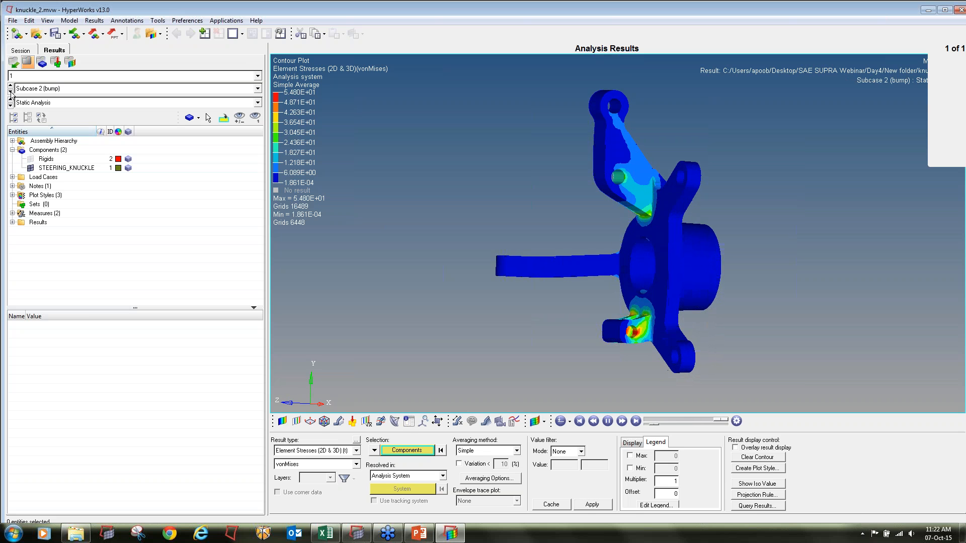
{"action": "left_click", "coordinate": [10, 92]}
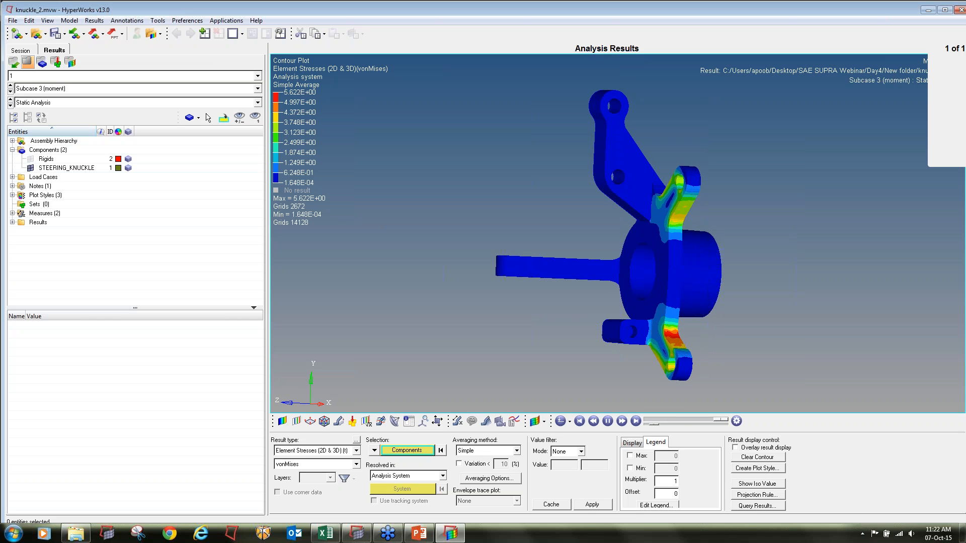
{"action": "left_click", "coordinate": [960, 10]}
{"action": "left_click", "coordinate": [513, 303]}
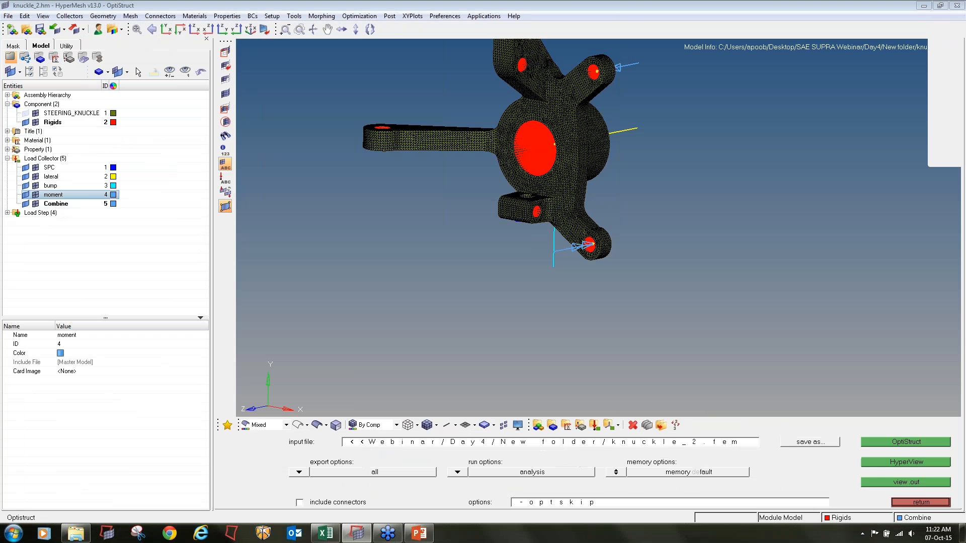
Start a new HyperMesh model and open wheel_hub_Geomerty.hm from the Day4 folder.
{"action": "left_click", "coordinate": [11, 29]}
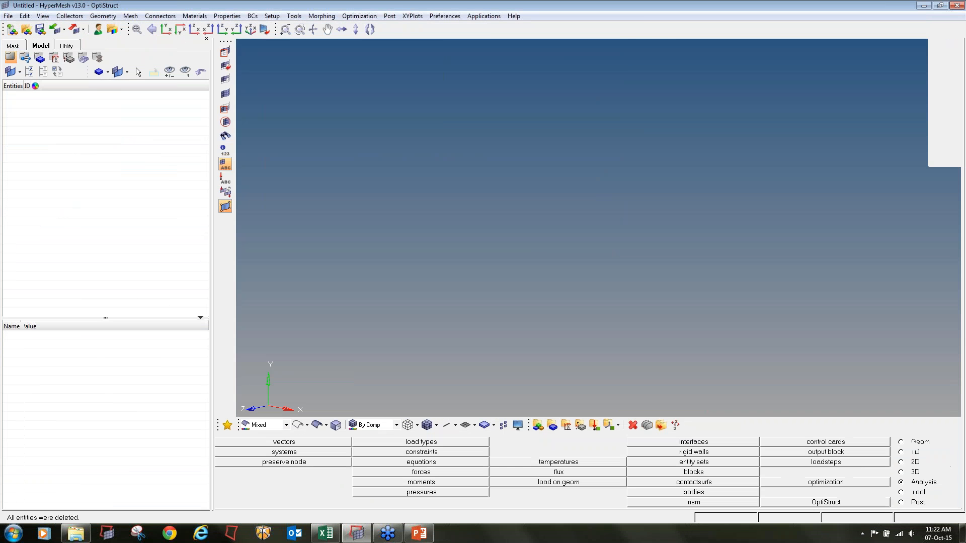
{"action": "left_click", "coordinate": [26, 29]}
{"action": "left_click", "coordinate": [208, 24]}
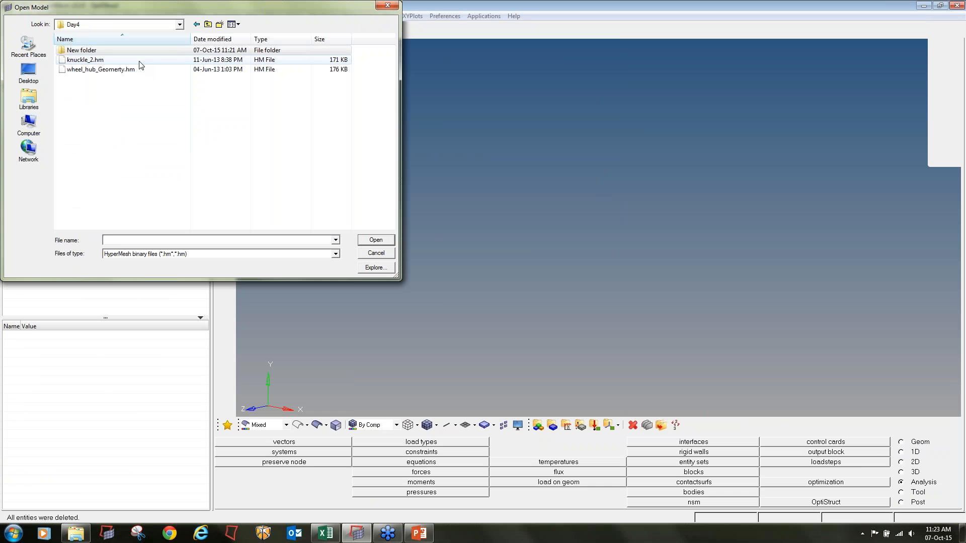
{"action": "double_click", "coordinate": [140, 70]}
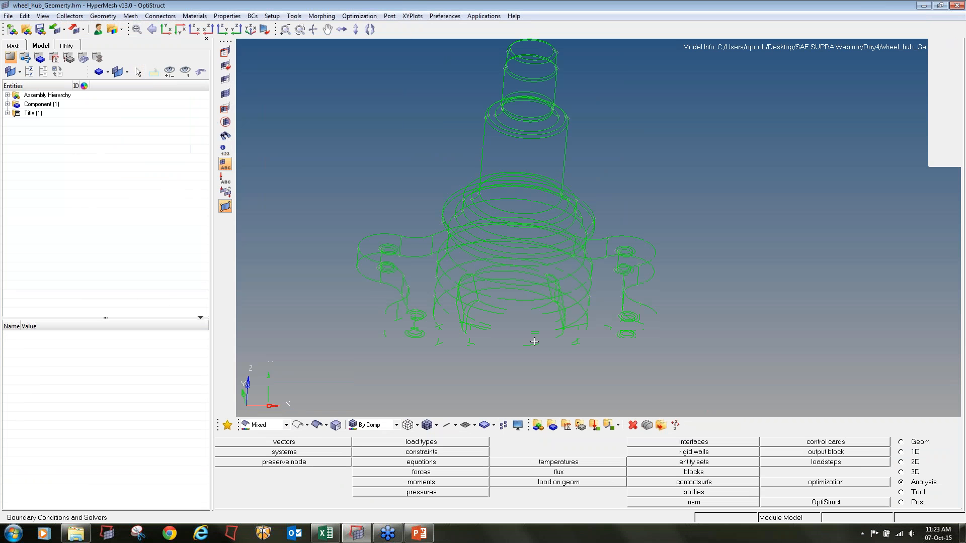
Display the wheel hub geometry as shaded surfaces with edges and show it from the side.
{"action": "left_click", "coordinate": [317, 425]}
{"action": "mouse_move", "coordinate": [297, 317]}
{"action": "left_mouse_down", "text": "ctrl"}
{"action": "mouse_move", "coordinate": [634, 255]}
{"action": "mouse_move", "coordinate": [564, 243]}
{"action": "left_mouse_up", "text": "ctrl"}
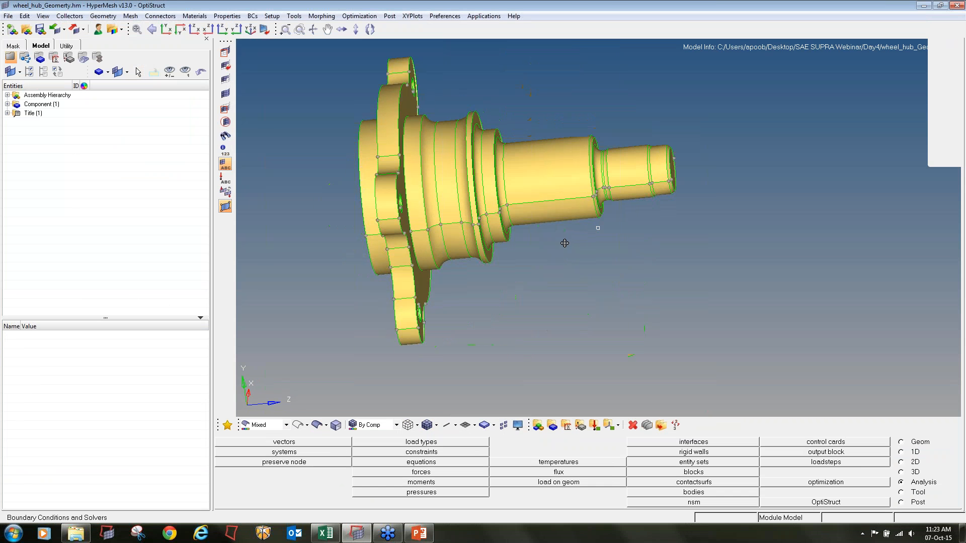
{"action": "right_click_drag", "start_coordinate": [564, 243], "coordinate": [618, 253], "text": "ctrl"}
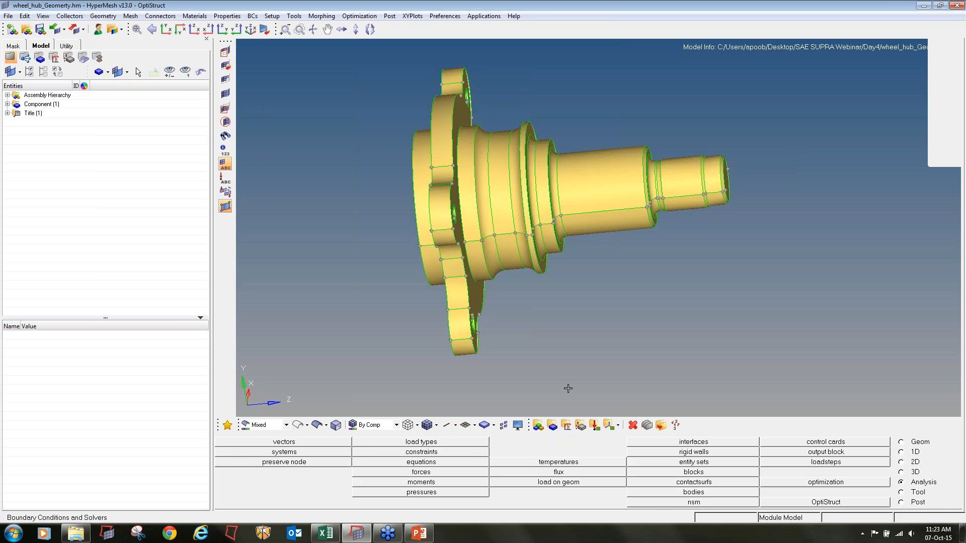
Create an isotropic MAT1 material named Steel with E 2.1e+05, and fill in its Poisson's ratio and density.
{"action": "left_click", "coordinate": [567, 425]}
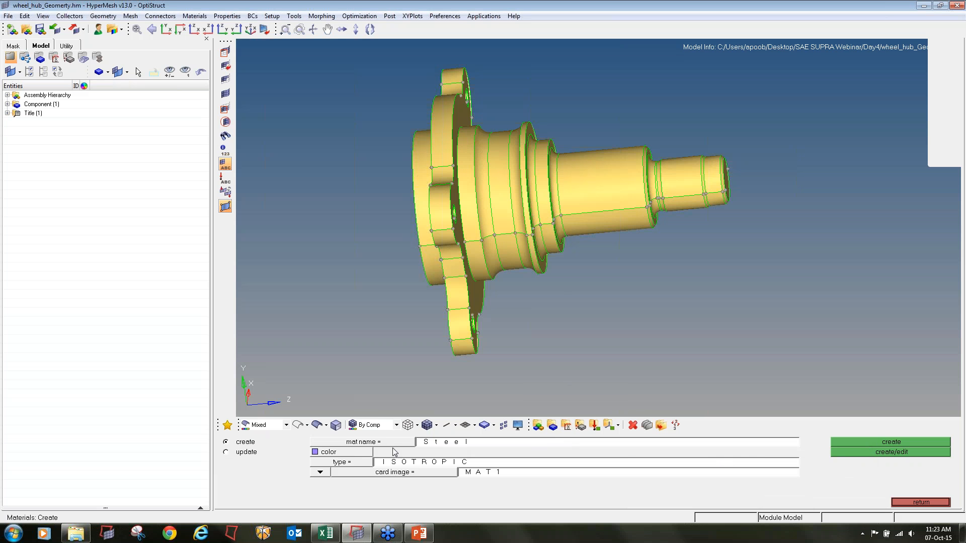
{"action": "left_click", "coordinate": [362, 463]}
{"action": "left_click", "coordinate": [383, 486]}
{"action": "left_click", "coordinate": [459, 473]}
{"action": "left_click", "coordinate": [459, 472]}
{"action": "left_click", "coordinate": [891, 452]}
{"action": "left_click", "coordinate": [400, 371]}
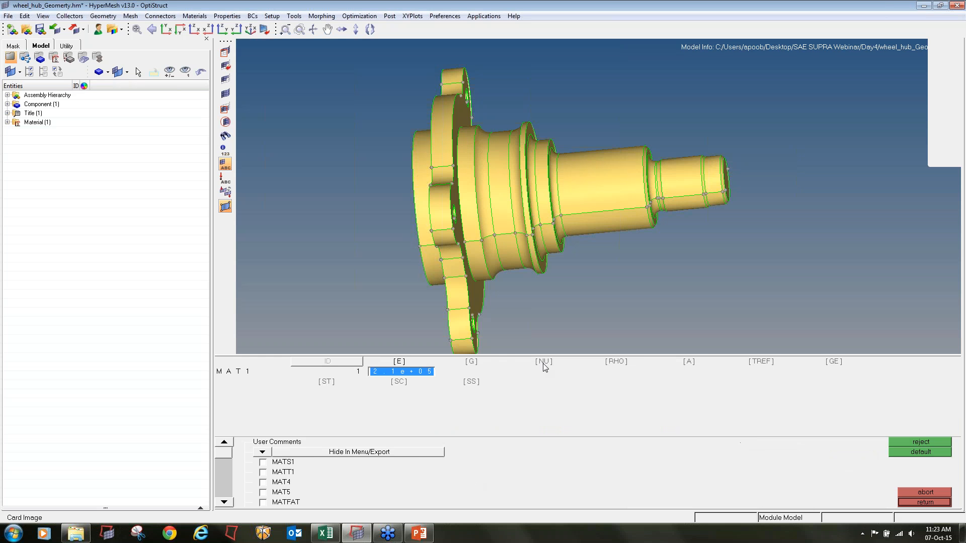
{"action": "left_click", "coordinate": [546, 371]}
{"action": "left_click", "coordinate": [599, 366]}
{"action": "left_click", "coordinate": [935, 503]}
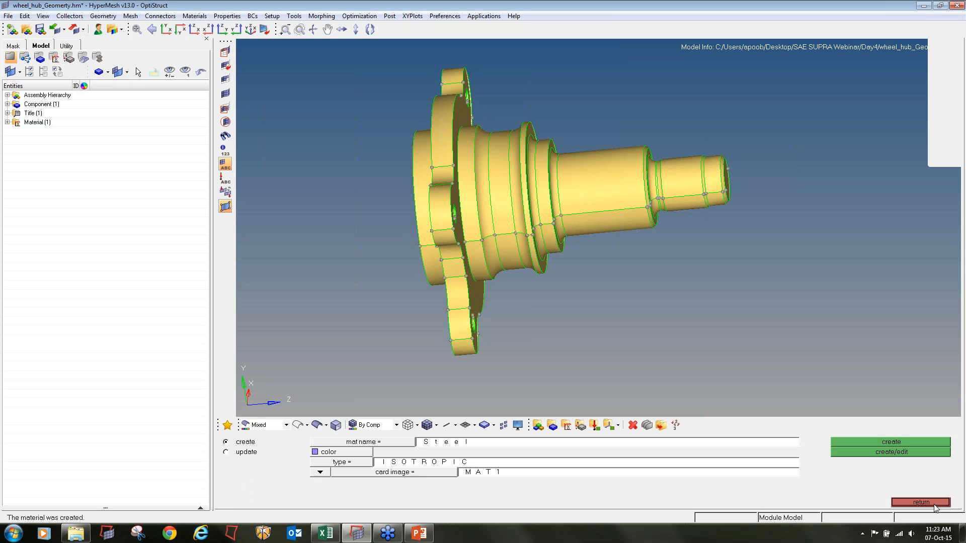
{"action": "left_click", "coordinate": [934, 503]}
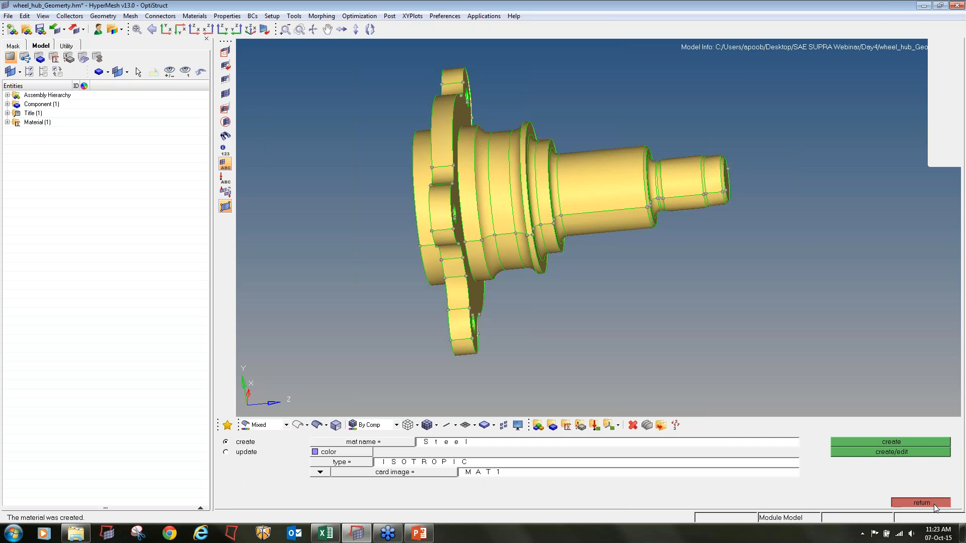
Create a 3D property named hub with the PSOLID card image and the Steel material.
{"action": "left_click", "coordinate": [580, 427]}
{"action": "left_click", "coordinate": [447, 444]}
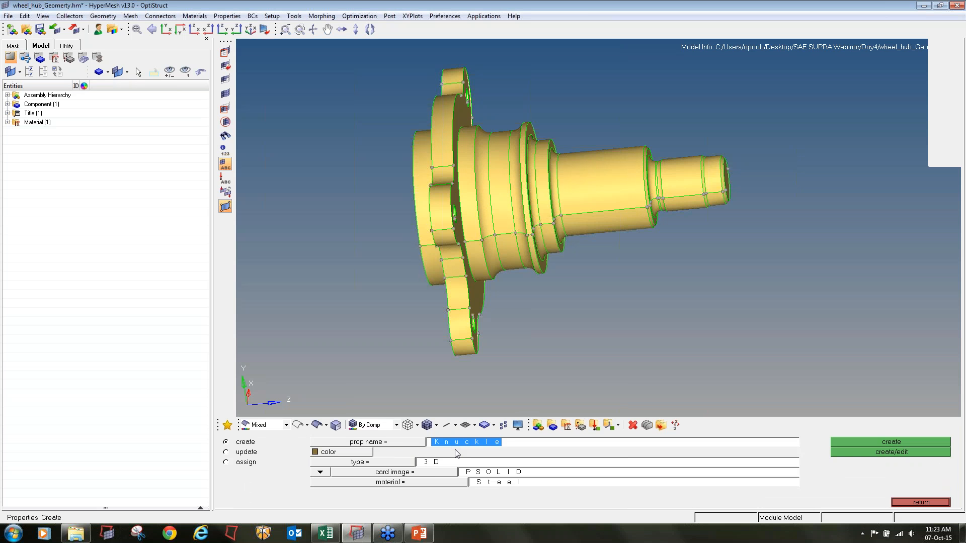
{"action": "type", "text": "hub_"}
{"action": "left_click", "coordinate": [378, 465]}
{"action": "left_click", "coordinate": [453, 462]}
{"action": "left_click", "coordinate": [441, 475]}
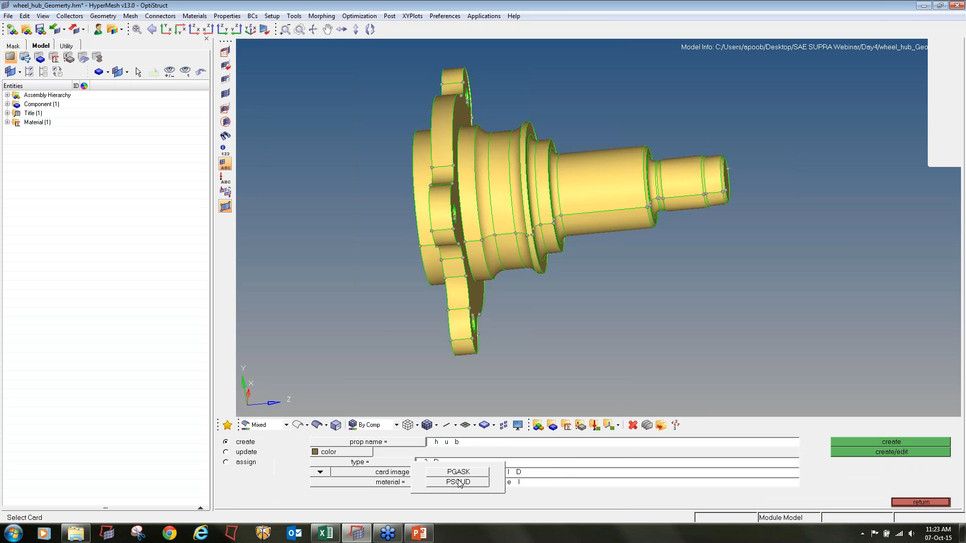
{"action": "left_click", "coordinate": [459, 482]}
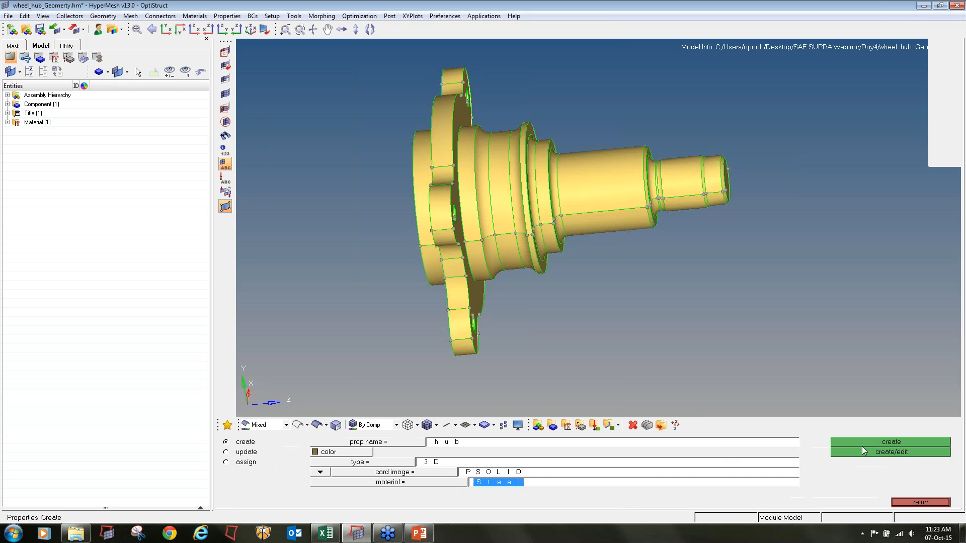
{"action": "left_click", "coordinate": [862, 442]}
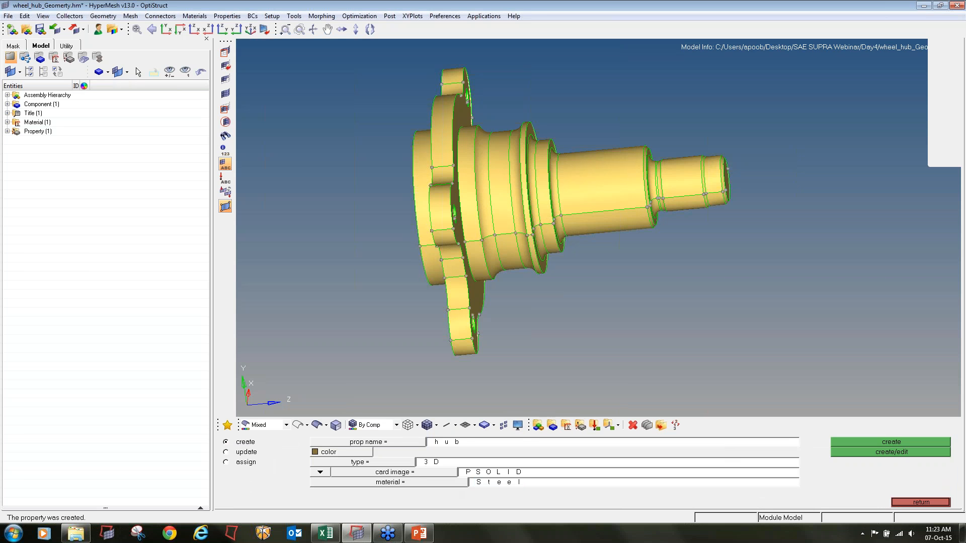
Update the wheel hub component lvl0 with no card image and assign the hub property to it.
{"action": "left_click", "coordinate": [552, 425]}
{"action": "left_click", "coordinate": [240, 449]}
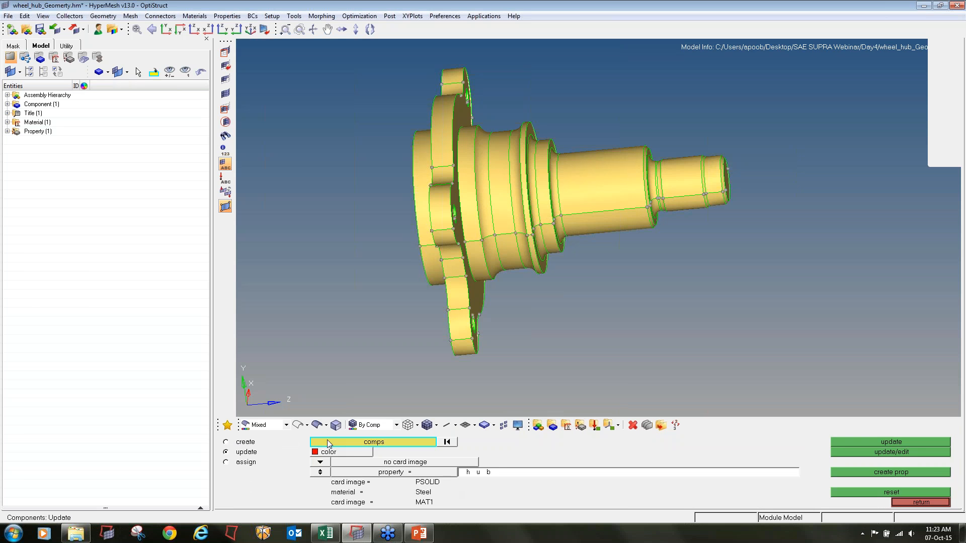
{"action": "left_click", "coordinate": [327, 440]}
{"action": "left_click", "coordinate": [248, 442]}
{"action": "left_click", "coordinate": [831, 472]}
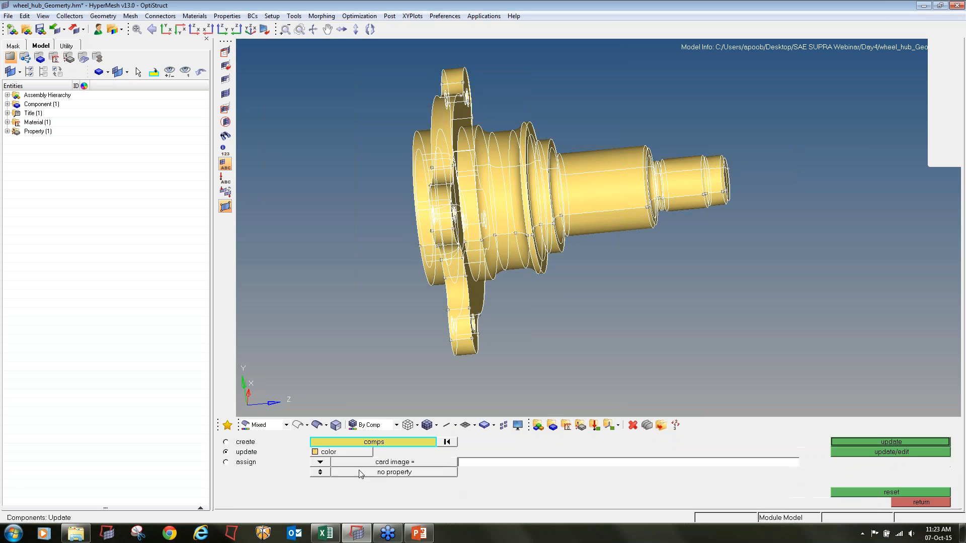
{"action": "left_click", "coordinate": [316, 473]}
{"action": "left_click", "coordinate": [342, 472]}
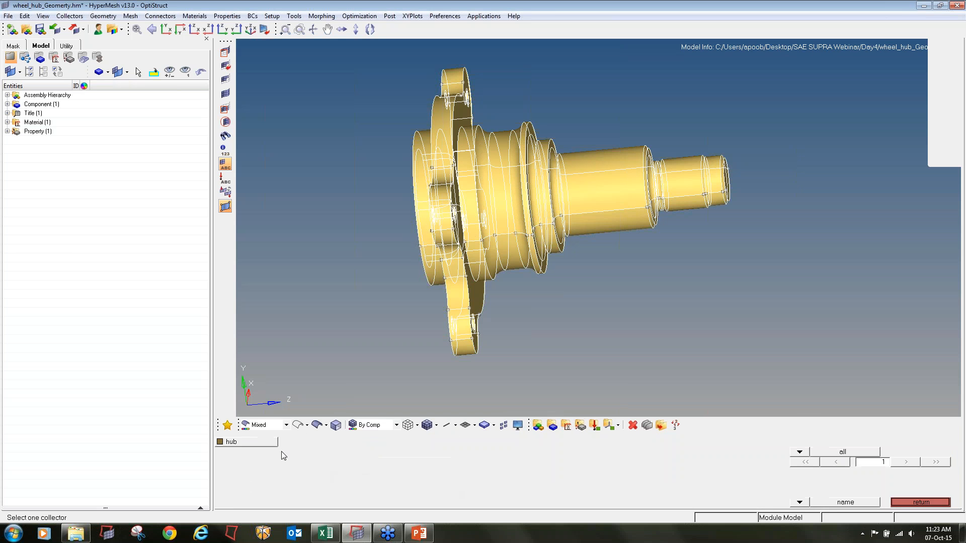
{"action": "left_click", "coordinate": [262, 443]}
{"action": "left_click", "coordinate": [840, 441]}
{"action": "left_click", "coordinate": [919, 502]}
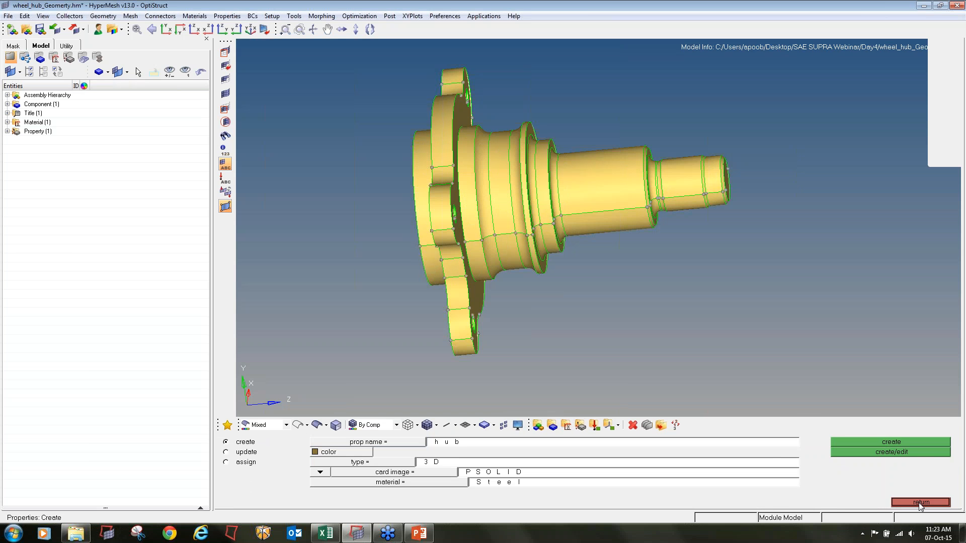
Make the lvl0 component the current component and leave the property definition.
{"action": "left_click", "coordinate": [7, 104]}
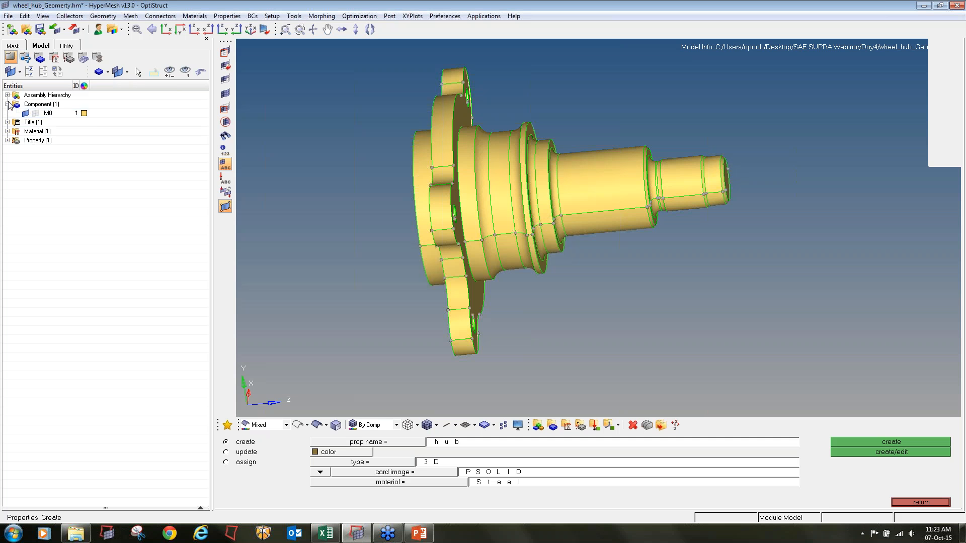
{"action": "left_click", "coordinate": [48, 114]}
{"action": "right_click", "coordinate": [48, 114]}
{"action": "left_click", "coordinate": [70, 208]}
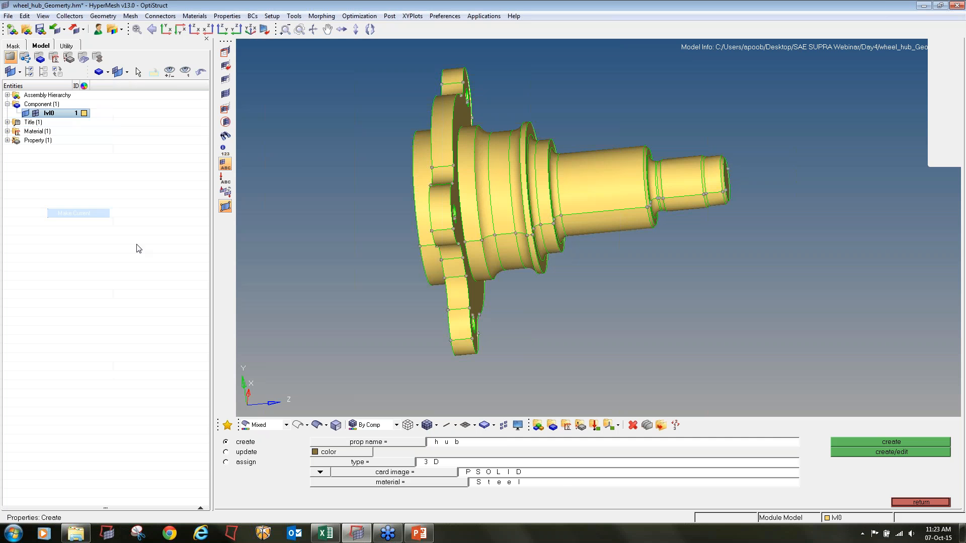
{"action": "left_click", "coordinate": [940, 502]}
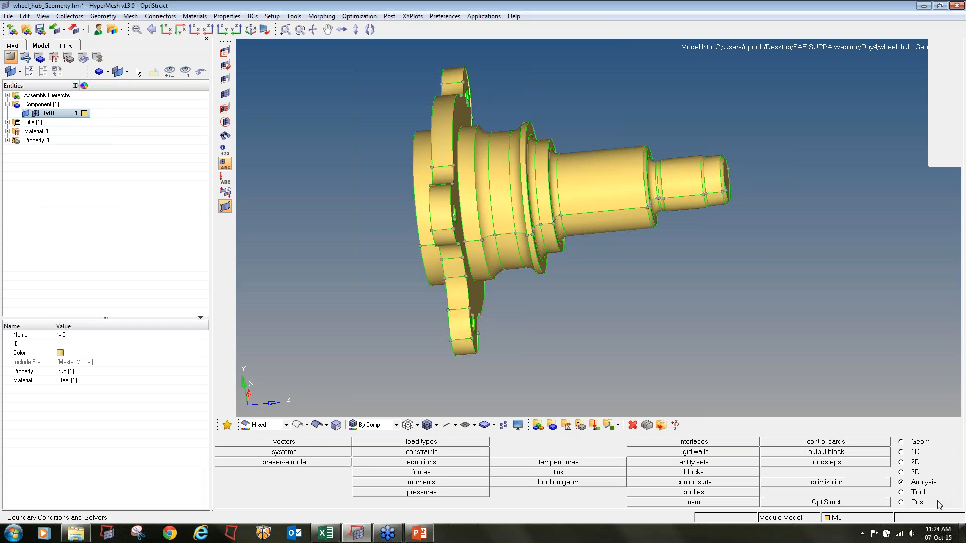
Volume tetra mesh the hub with R-trias and tetras, element size 2, minimum size 0.4, 30° feature angle, using curvature and proximity.
{"action": "left_click", "coordinate": [901, 472]}
{"action": "left_click", "coordinate": [688, 443]}
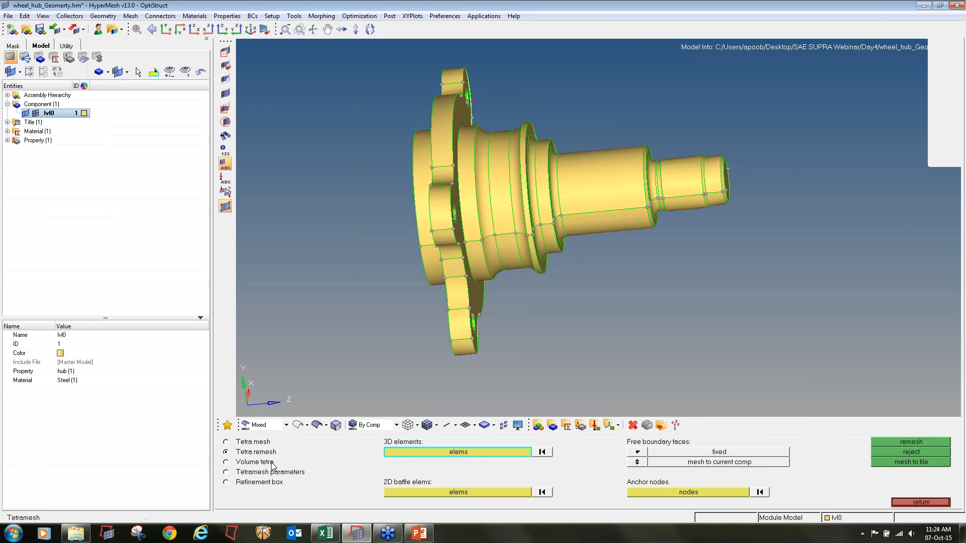
{"action": "left_click", "coordinate": [226, 462]}
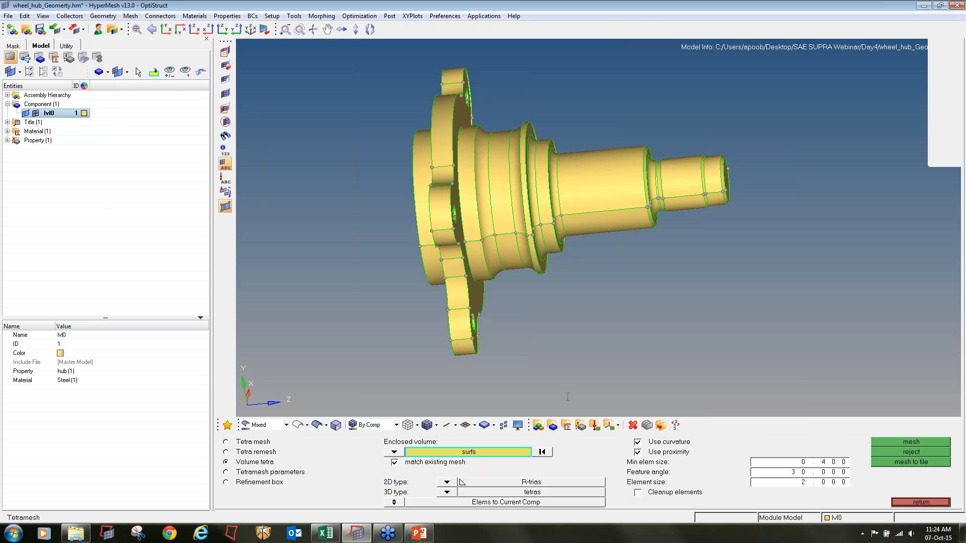
{"action": "left_click", "coordinate": [889, 442]}
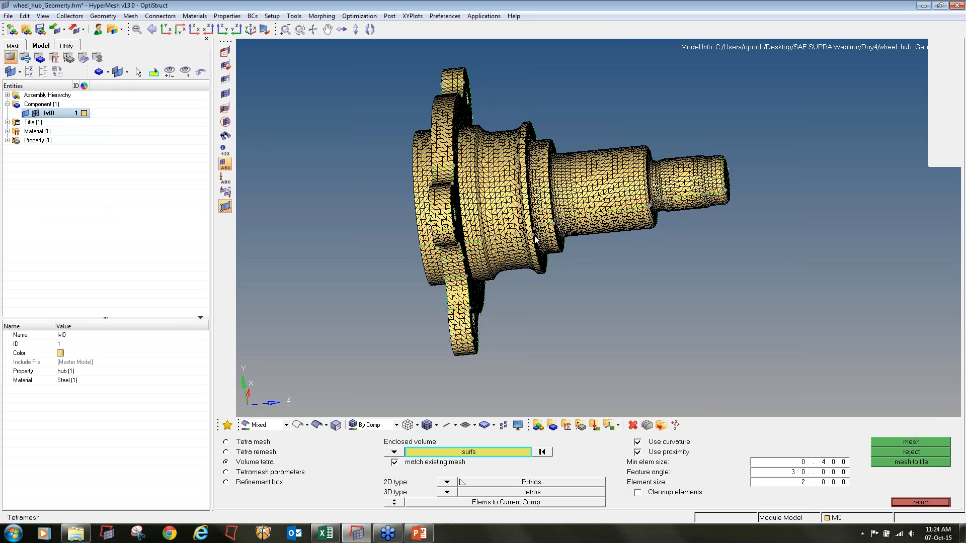
{"action": "left_click_drag", "start_coordinate": [575, 188], "coordinate": [530, 268], "text": "ctrl"}
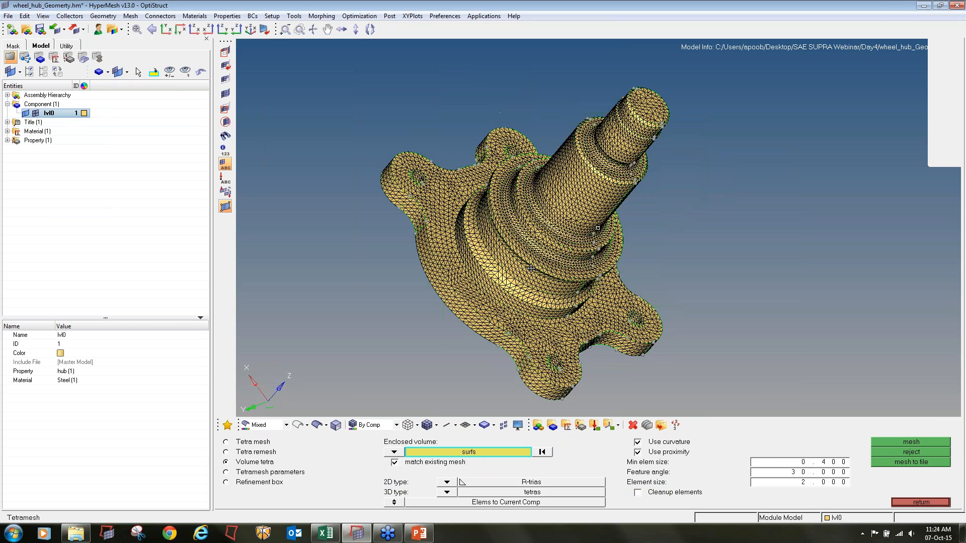
{"action": "left_click", "coordinate": [922, 502]}
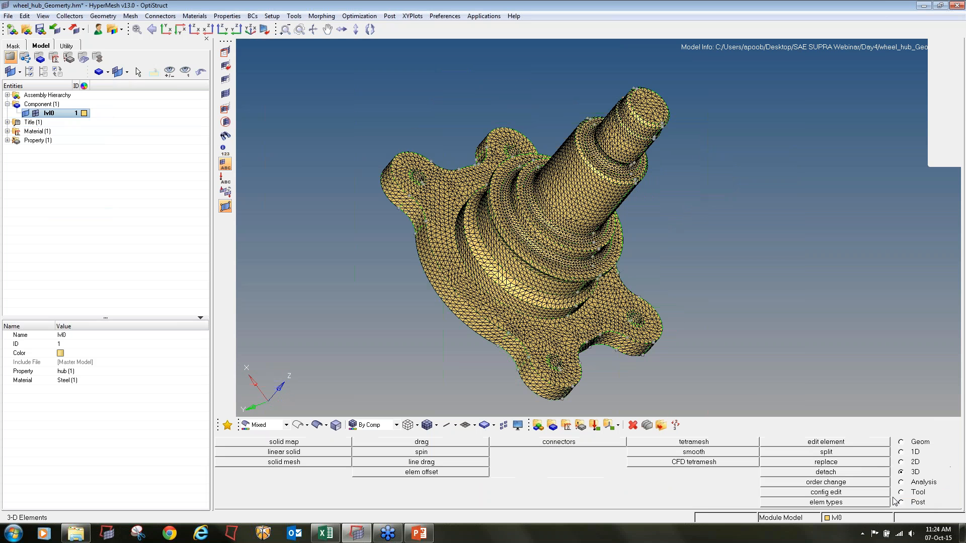
Hide the lvl0 geometry and check the 3D elements for tet collapse against the 0.1 limit.
{"action": "left_click", "coordinate": [25, 113]}
{"action": "left_click_drag", "start_coordinate": [636, 320], "coordinate": [653, 296], "text": "ctrl"}
{"action": "key", "text": "F10"}
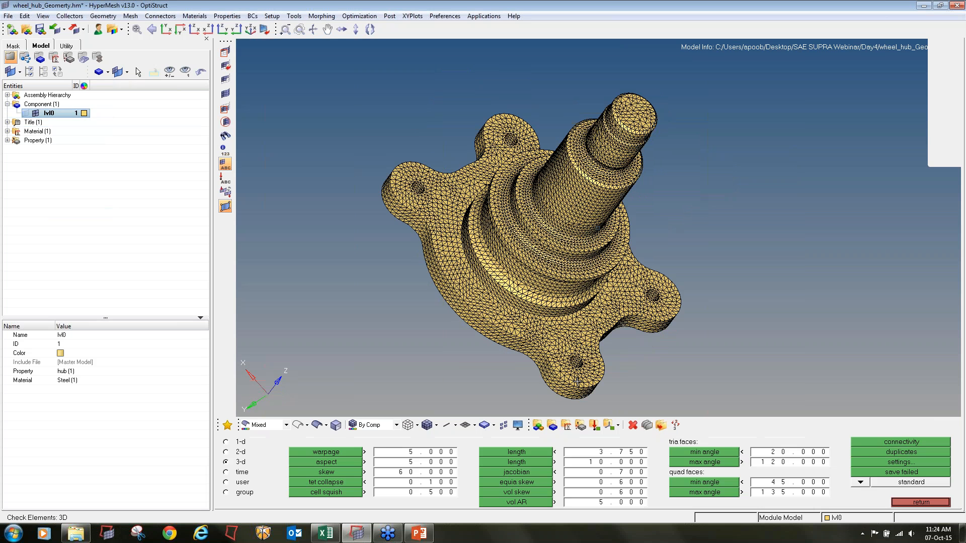
{"action": "left_click", "coordinate": [313, 483]}
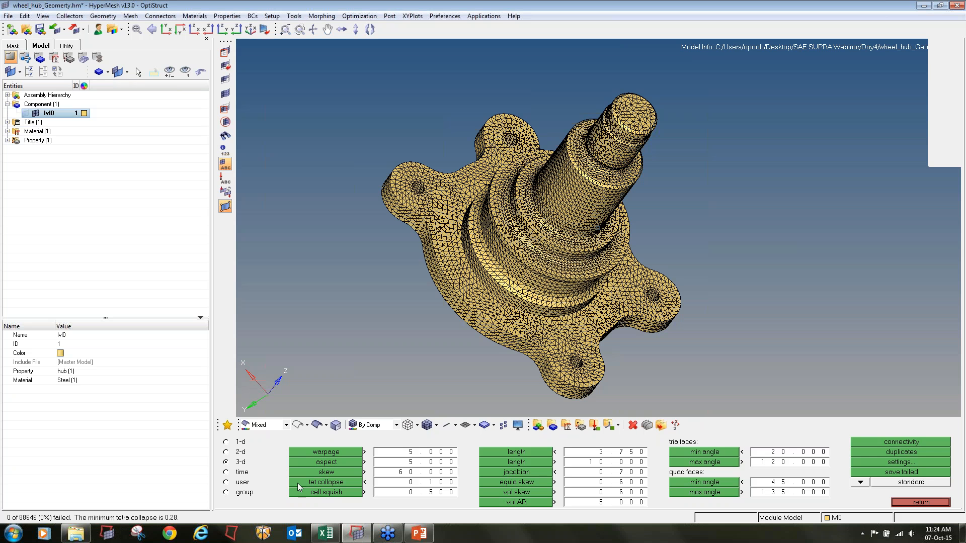
{"action": "left_click", "coordinate": [906, 504]}
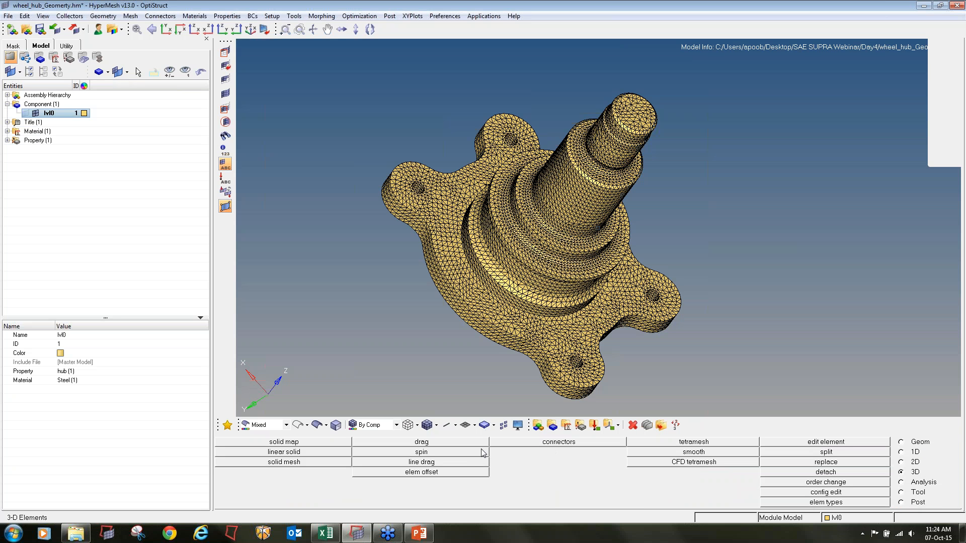
Create a red component named Rigids with no card image and no property.
{"action": "left_click", "coordinate": [551, 427]}
{"action": "left_click", "coordinate": [245, 442]}
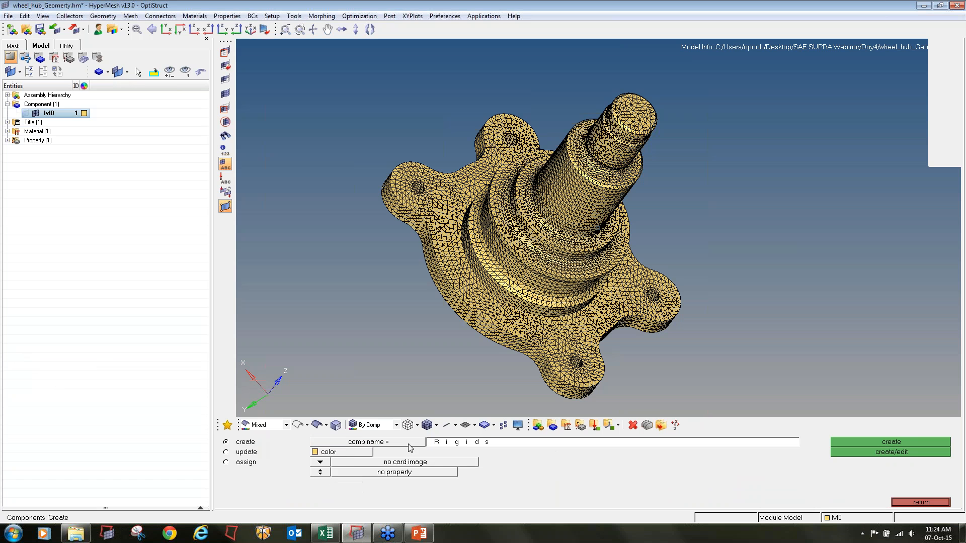
{"action": "left_click", "coordinate": [348, 453]}
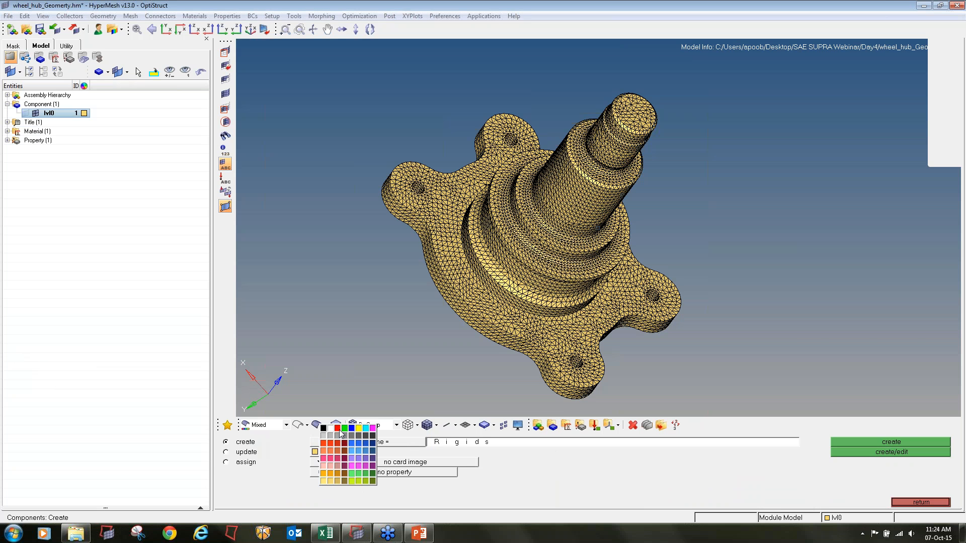
{"action": "left_click", "coordinate": [338, 429]}
{"action": "left_click", "coordinate": [833, 441]}
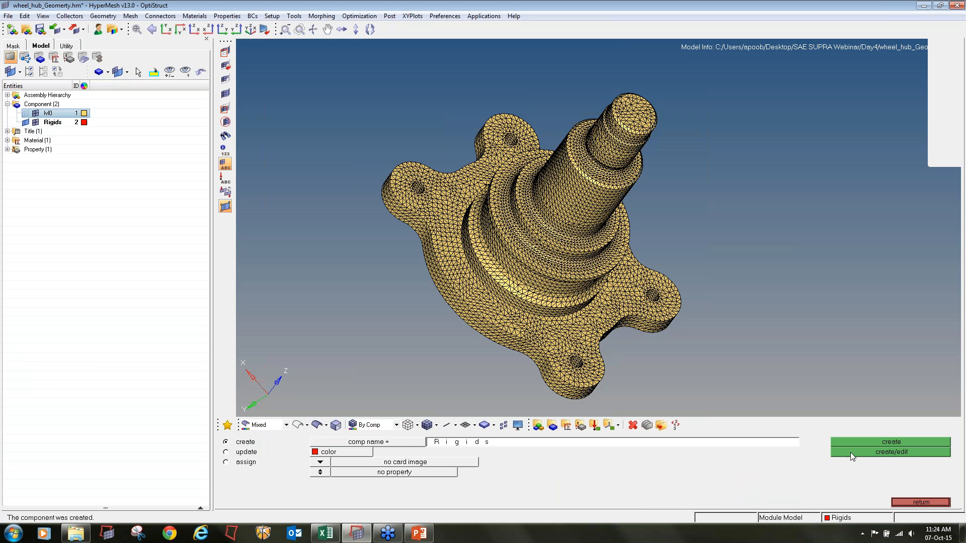
{"action": "left_click", "coordinate": [921, 502]}
Create a circle center node for the first bolt hole from three nodes on its near rim.
{"action": "key", "text": "F4"}
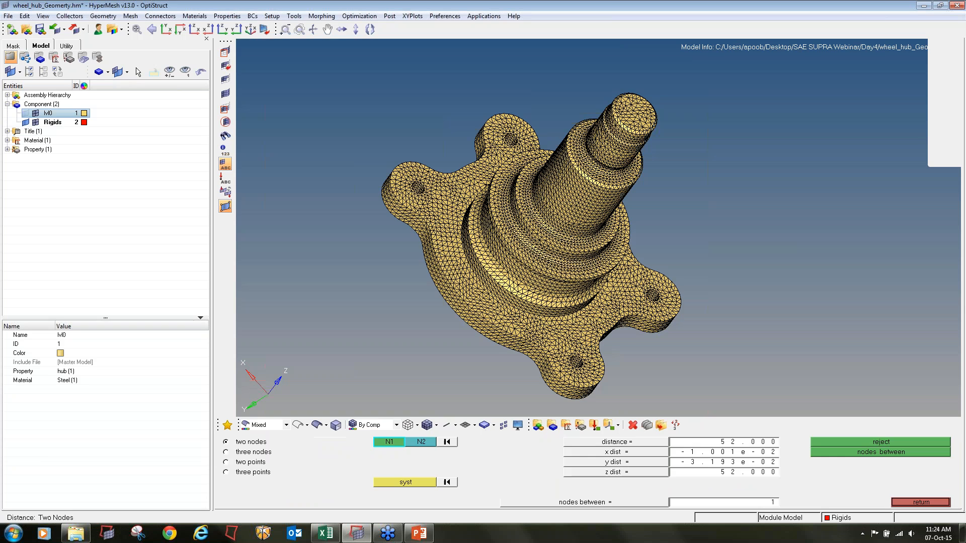
{"action": "left_click_drag", "start_coordinate": [602, 362], "coordinate": [616, 370], "text": "ctrl"}
{"action": "scroll", "coordinate": [616, 370], "scroll_direction": "up", "scroll_amount": 5, "text": "ctrl"}
{"action": "left_click_drag", "start_coordinate": [517, 301], "coordinate": [567, 318], "text": "ctrl"}
{"action": "scroll", "coordinate": [567, 318], "scroll_direction": "up", "scroll_amount": 5, "text": "ctrl"}
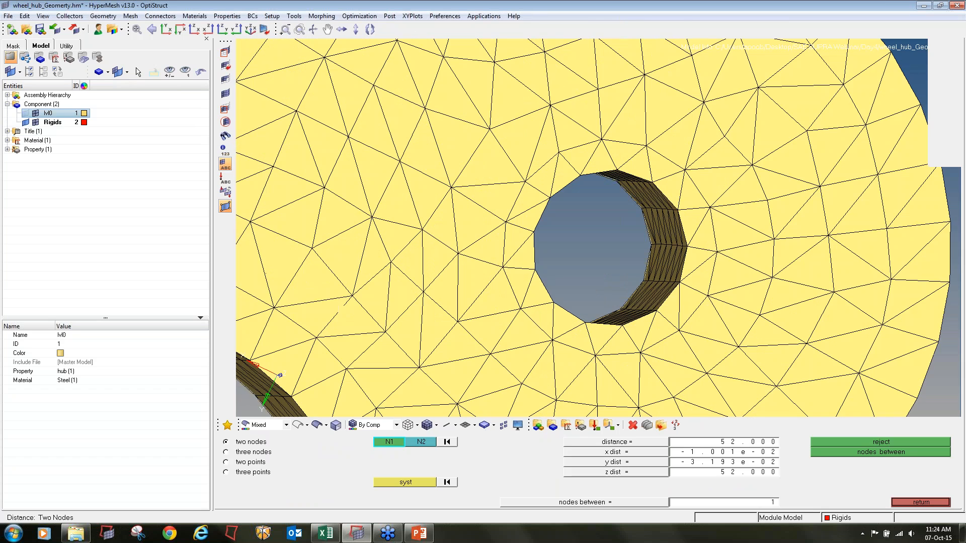
{"action": "left_click", "coordinate": [227, 462]}
{"action": "left_click", "coordinate": [251, 454]}
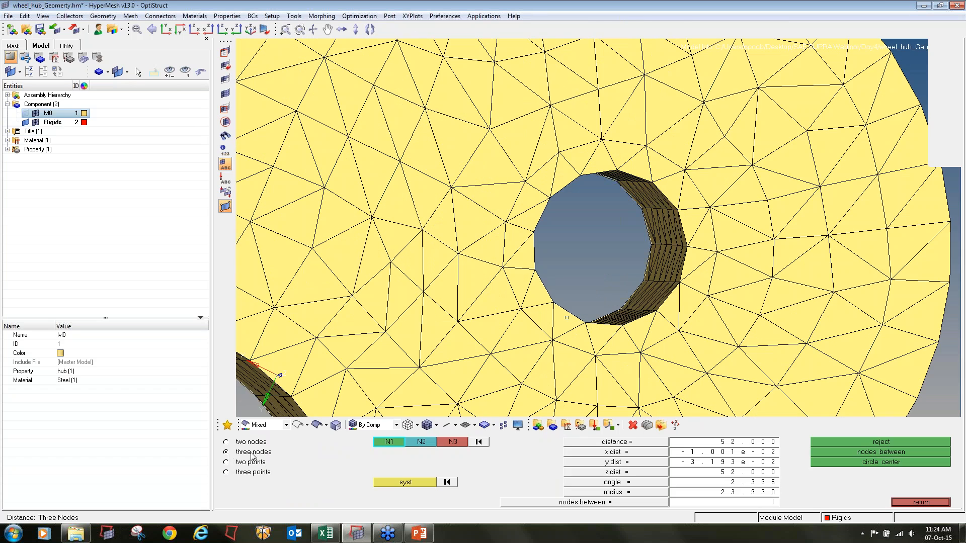
{"action": "left_click", "coordinate": [652, 308]}
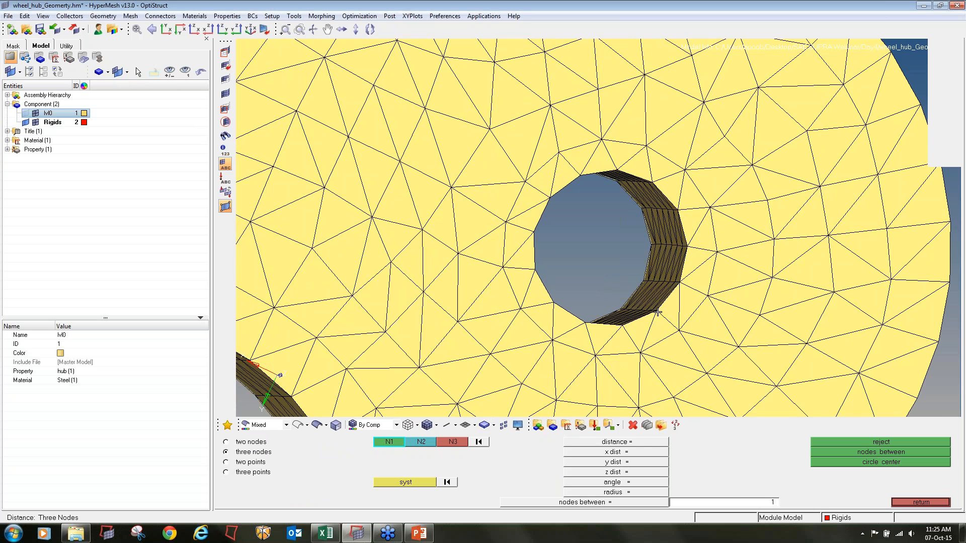
{"action": "scroll", "coordinate": [654, 309], "scroll_direction": "up", "scroll_amount": 3}
{"action": "left_click", "coordinate": [711, 240]}
{"action": "left_click", "coordinate": [729, 156]}
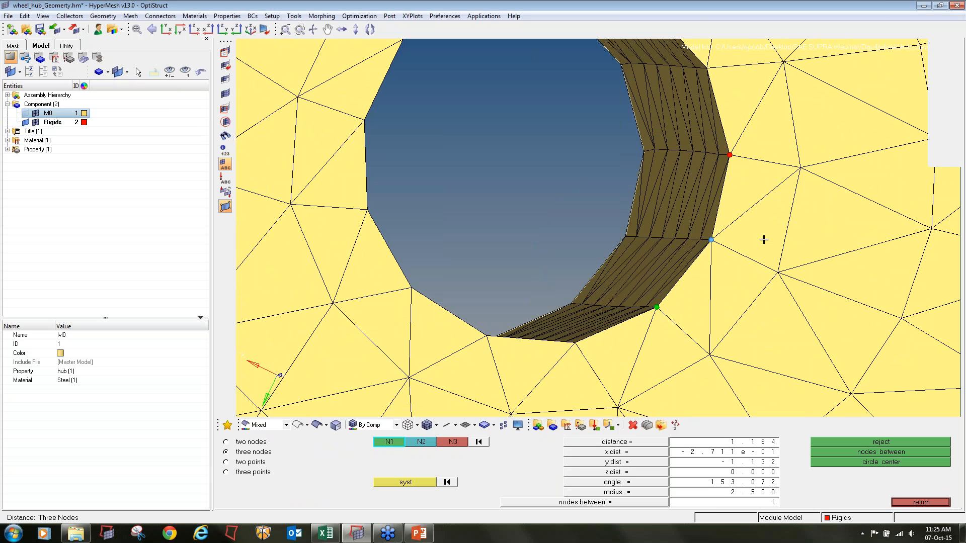
{"action": "left_click", "coordinate": [857, 463]}
Create a circle center node from three nodes on the far rim of the first bolt hole.
{"action": "left_click", "coordinate": [625, 235]}
{"action": "left_click", "coordinate": [637, 132]}
{"action": "left_click", "coordinate": [616, 66]}
{"action": "left_click", "coordinate": [894, 462]}
Create one node midway between the two circle centers of the first bolt hole.
{"action": "left_click", "coordinate": [226, 442]}
{"action": "left_click", "coordinate": [459, 155]}
{"action": "left_click", "coordinate": [548, 157]}
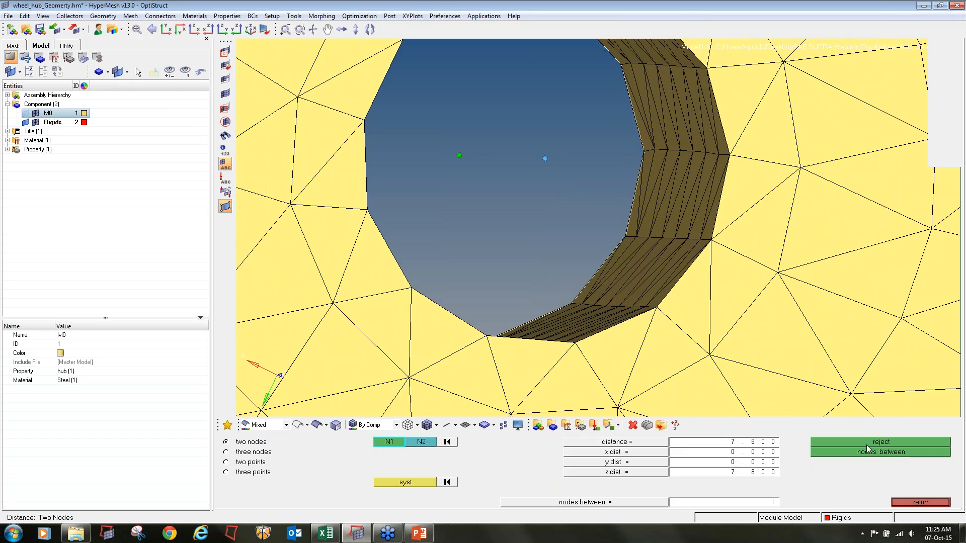
{"action": "left_click", "coordinate": [870, 452]}
{"action": "scroll", "coordinate": [677, 262], "scroll_direction": "down", "scroll_amount": 8}
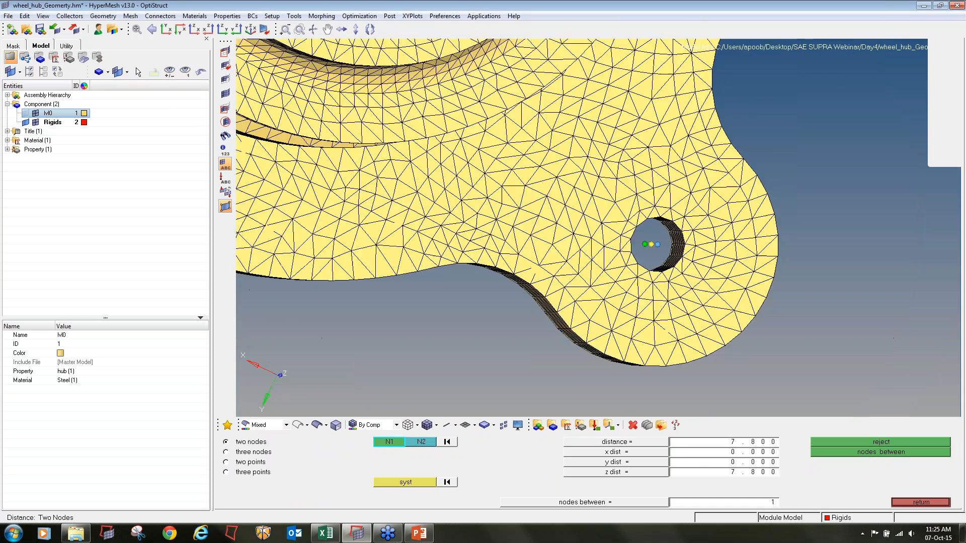
Create a circle center node for the second bolt hole from three nodes on its near rim.
{"action": "scroll", "coordinate": [654, 242], "scroll_direction": "up", "scroll_amount": 5}
{"action": "scroll", "coordinate": [681, 177], "scroll_direction": "up", "scroll_amount": 4}
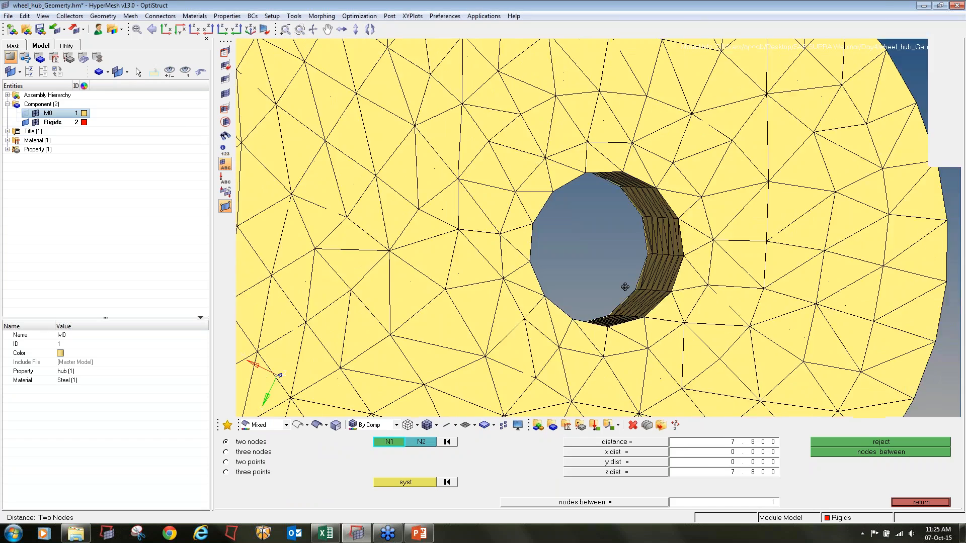
{"action": "left_click", "coordinate": [275, 452]}
{"action": "left_click", "coordinate": [657, 337]}
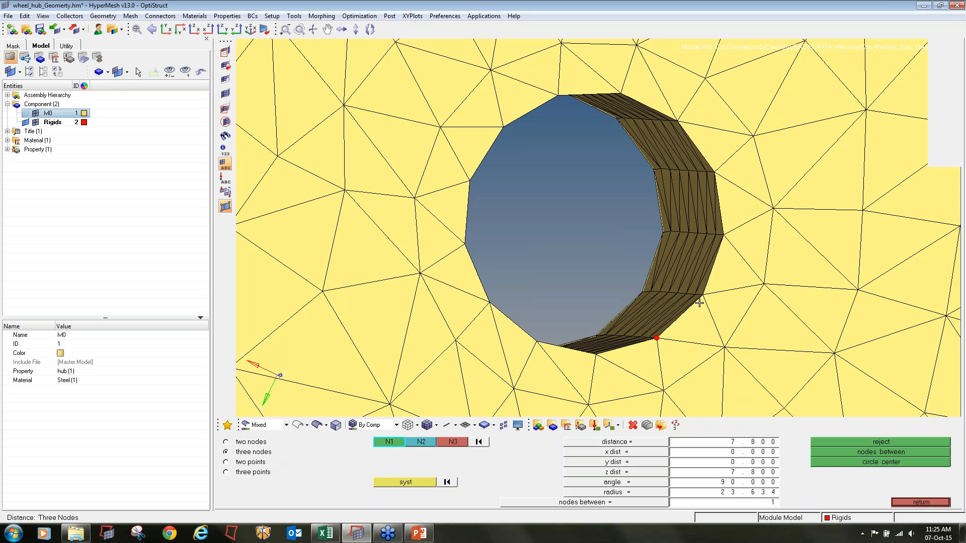
{"action": "left_click", "coordinate": [703, 295]}
{"action": "left_click", "coordinate": [723, 235]}
{"action": "left_click", "coordinate": [858, 463]}
Create a circle center node from three nodes on the far rim of the second bolt hole.
{"action": "left_click", "coordinate": [641, 292]}
{"action": "left_click", "coordinate": [662, 232]}
{"action": "left_click", "coordinate": [653, 170]}
{"action": "left_click", "coordinate": [870, 463]}
Create one node midway between the two circle centers of the second bolt hole.
{"action": "left_click", "coordinate": [266, 442]}
{"action": "left_click", "coordinate": [533, 220]}
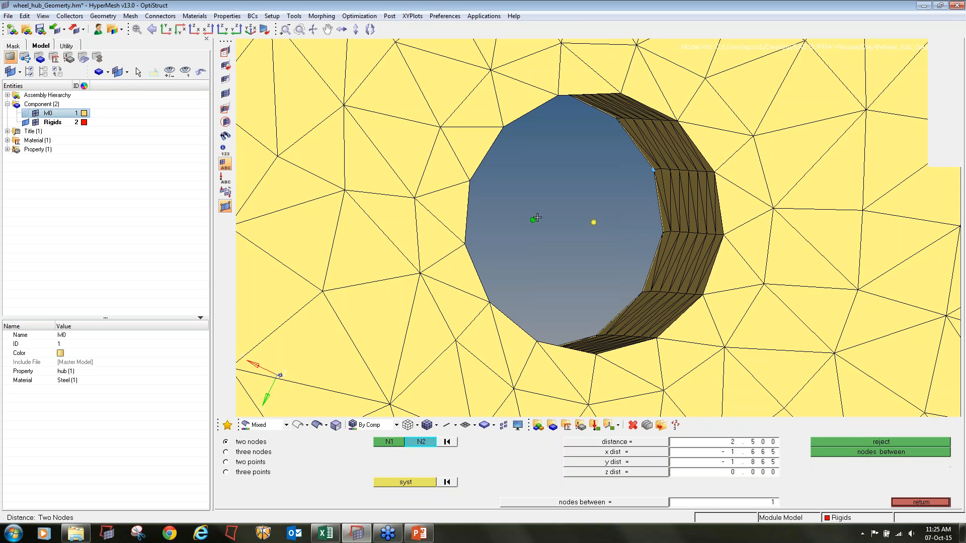
{"action": "left_click", "coordinate": [595, 221]}
{"action": "scroll", "coordinate": [538, 257], "scroll_direction": "down", "scroll_amount": 6}
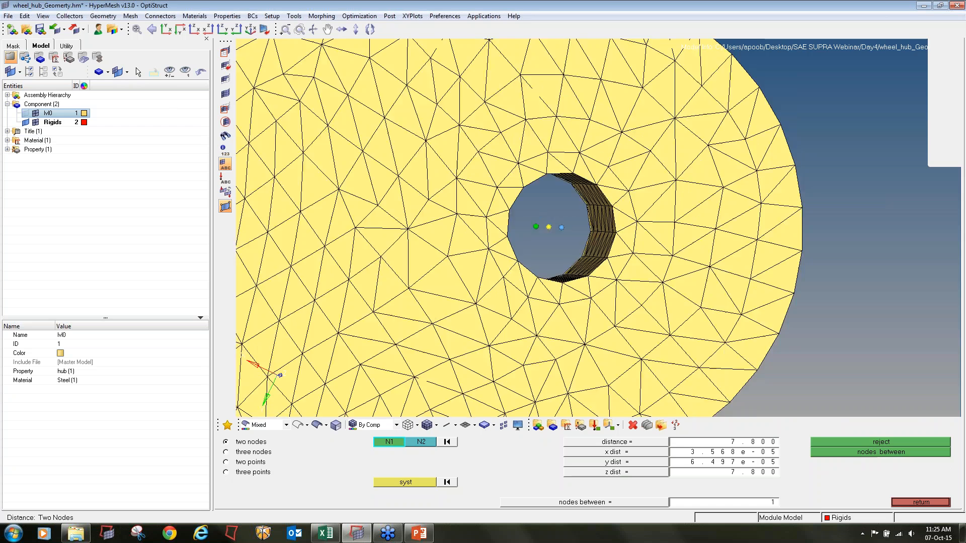
Create a circle center node for the third bolt hole from three nodes on its near rim.
{"action": "scroll", "coordinate": [541, 259], "scroll_direction": "down", "scroll_amount": 5, "text": "ctrl"}
{"action": "scroll", "coordinate": [403, 161], "scroll_direction": "up", "scroll_amount": 4, "text": "ctrl"}
{"action": "right_click_drag", "start_coordinate": [299, 134], "coordinate": [370, 252], "text": "ctrl"}
{"action": "scroll", "coordinate": [371, 252], "scroll_direction": "up", "scroll_amount": 10, "text": "ctrl"}
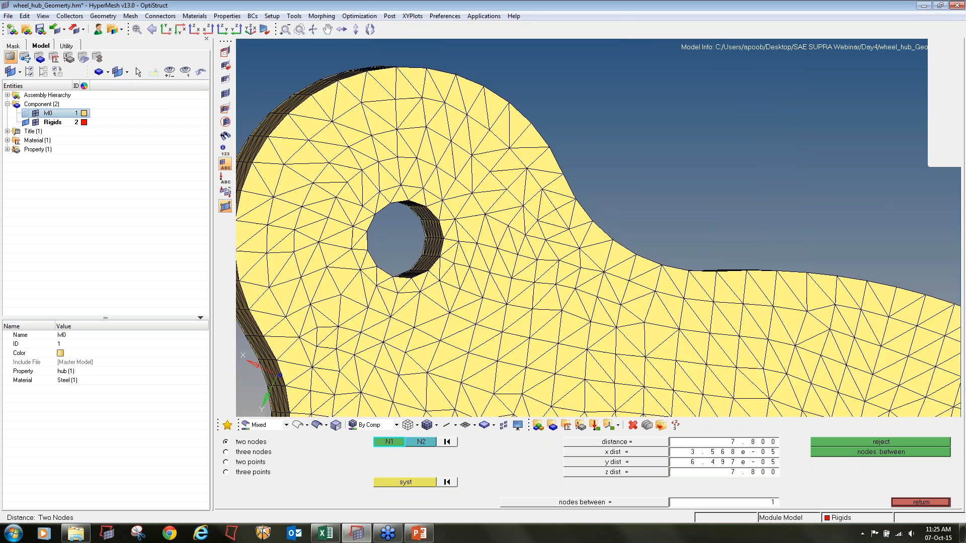
{"action": "left_click", "coordinate": [253, 451]}
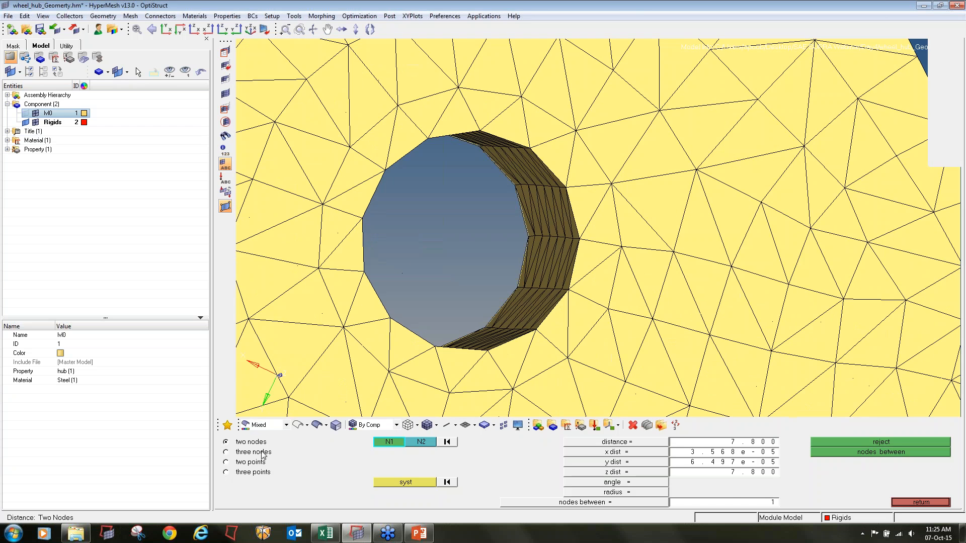
{"action": "left_click", "coordinate": [536, 331]}
{"action": "left_click", "coordinate": [568, 290]}
{"action": "left_click", "coordinate": [579, 239]}
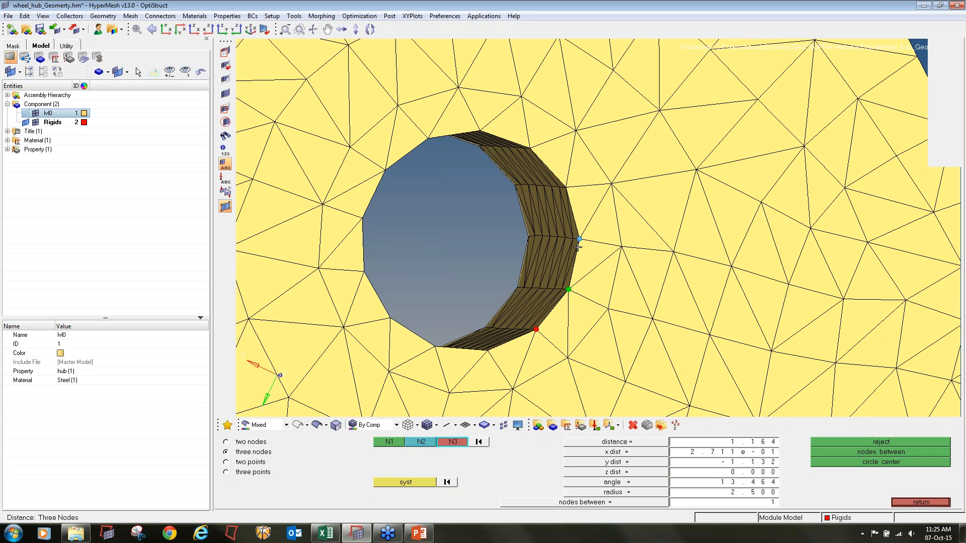
{"action": "left_click", "coordinate": [829, 463]}
Create a circle center node from three nodes on the far rim of the third bolt hole.
{"action": "left_click", "coordinate": [516, 288]}
{"action": "left_click", "coordinate": [526, 238]}
{"action": "left_click", "coordinate": [510, 188]}
{"action": "left_click", "coordinate": [836, 462]}
Create one node midway between the two circle centers of the third bolt hole.
{"action": "left_click", "coordinate": [226, 442]}
{"action": "left_click", "coordinate": [418, 239]}
{"action": "left_click", "coordinate": [469, 241]}
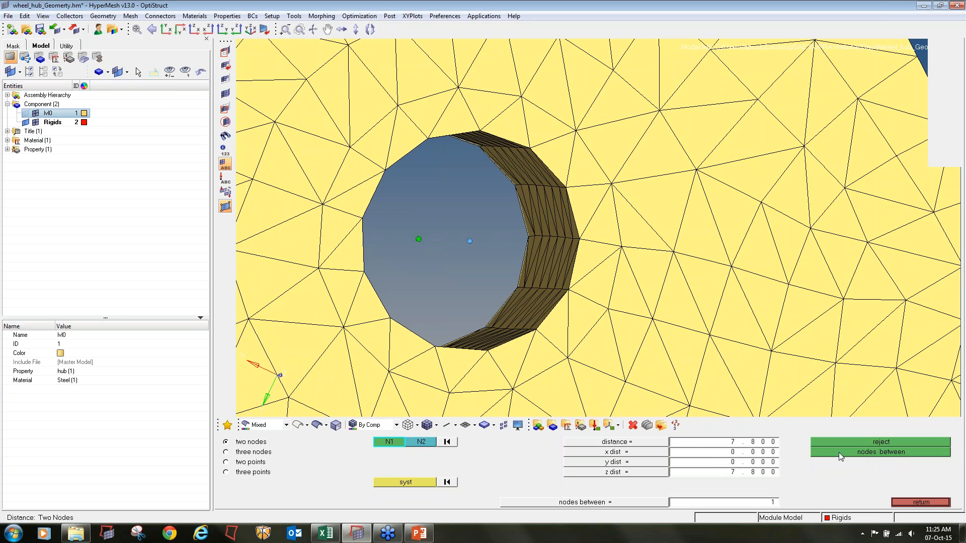
{"action": "left_click", "coordinate": [842, 452]}
Create a circle center node for the fourth bolt hole from three nodes on its near rim.
{"action": "scroll", "coordinate": [469, 246], "scroll_direction": "down", "scroll_amount": 8, "text": "ctrl"}
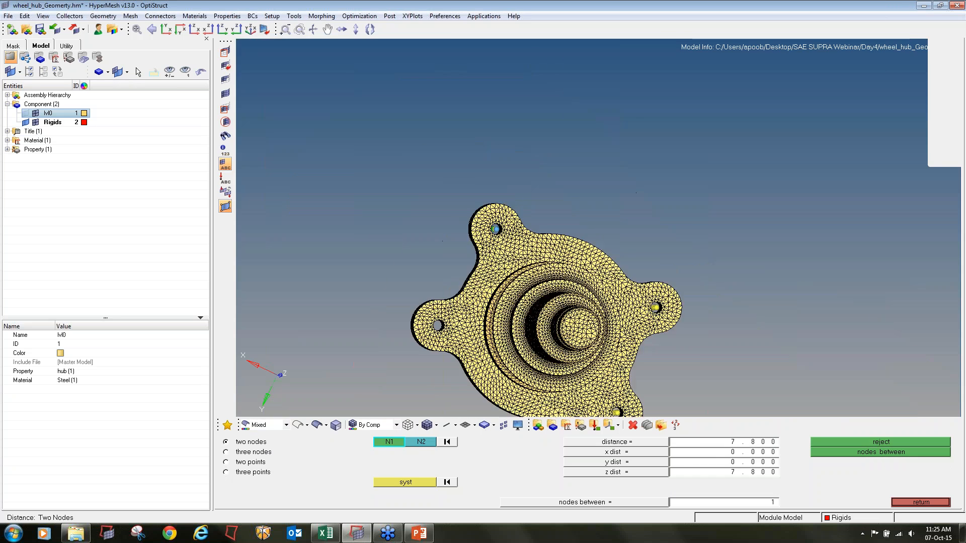
{"action": "scroll", "coordinate": [422, 329], "scroll_direction": "up", "scroll_amount": 6, "text": "ctrl"}
{"action": "scroll", "coordinate": [466, 322], "scroll_direction": "up", "scroll_amount": 3, "text": "ctrl"}
{"action": "left_click", "coordinate": [525, 325]}
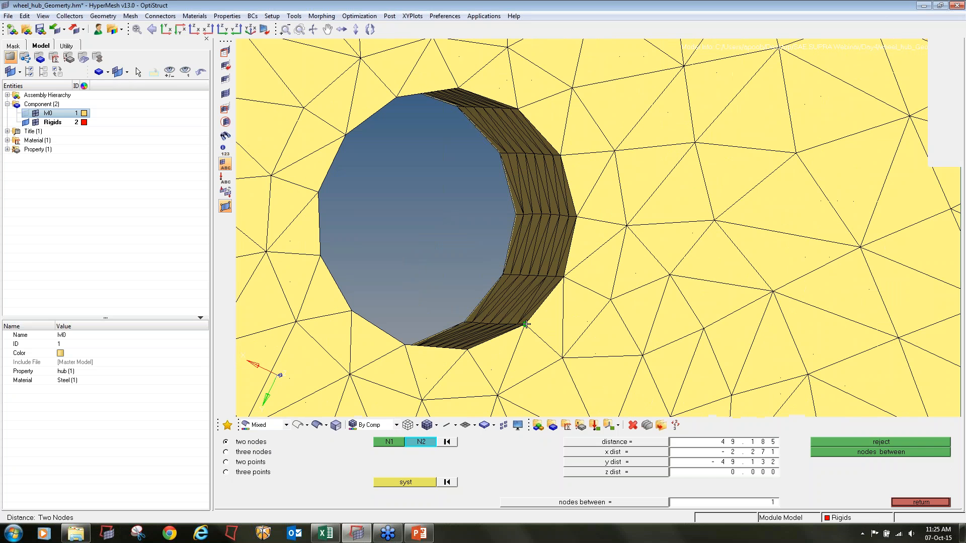
{"action": "left_click", "coordinate": [246, 453]}
{"action": "left_click", "coordinate": [564, 277]}
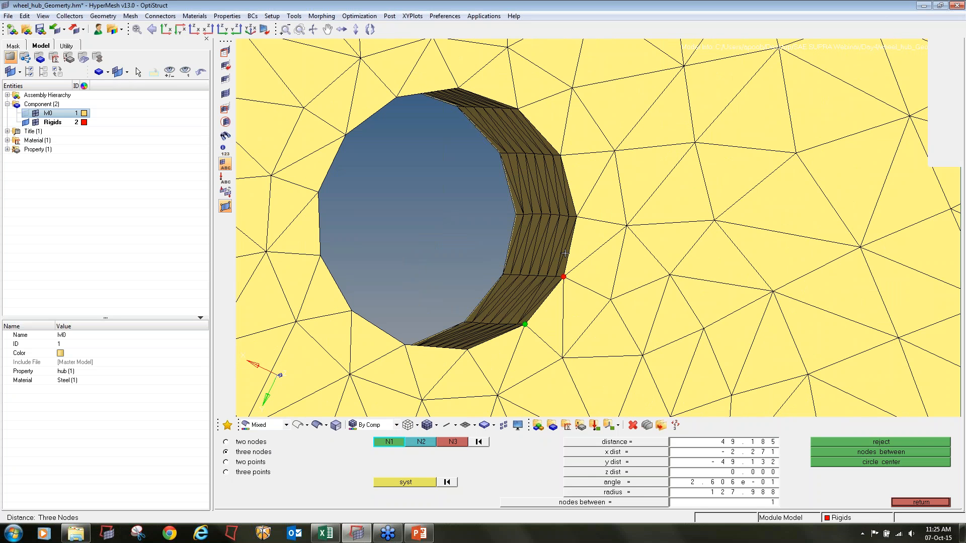
{"action": "left_click", "coordinate": [577, 217]}
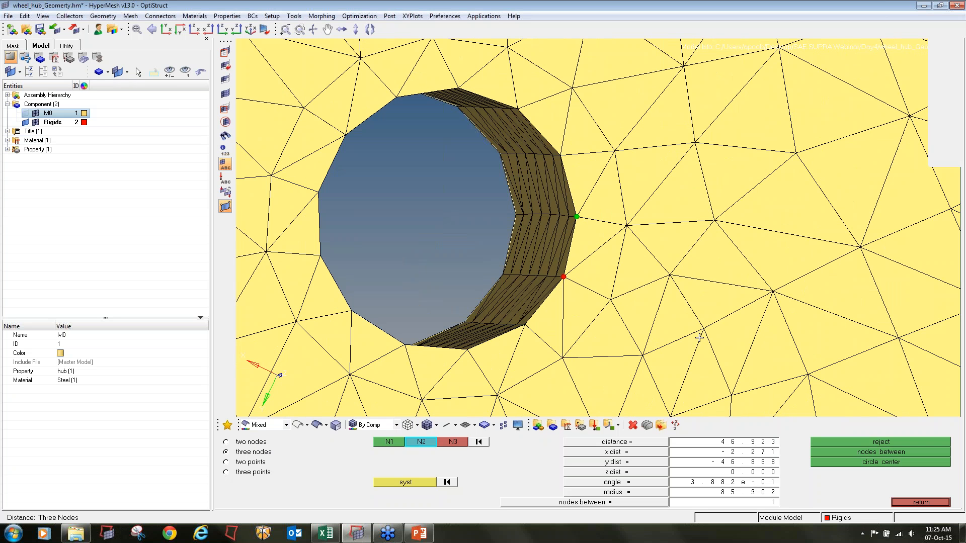
{"action": "left_click", "coordinate": [560, 156]}
{"action": "left_click", "coordinate": [832, 459]}
Create a circle center node from three nodes on the far rim of the fourth bolt hole.
{"action": "left_click", "coordinate": [503, 272]}
{"action": "left_click", "coordinate": [513, 211]}
{"action": "left_click", "coordinate": [505, 172]}
{"action": "left_click", "coordinate": [855, 462]}
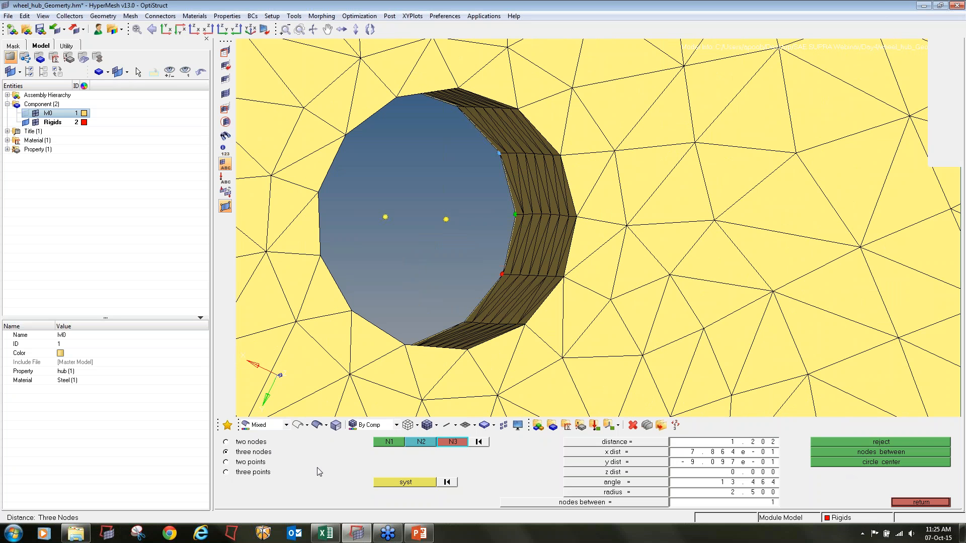
Create one node midway between the two circle centers of the fourth bolt hole.
{"action": "left_click", "coordinate": [246, 442]}
{"action": "left_click", "coordinate": [385, 217]}
{"action": "left_click", "coordinate": [446, 219]}
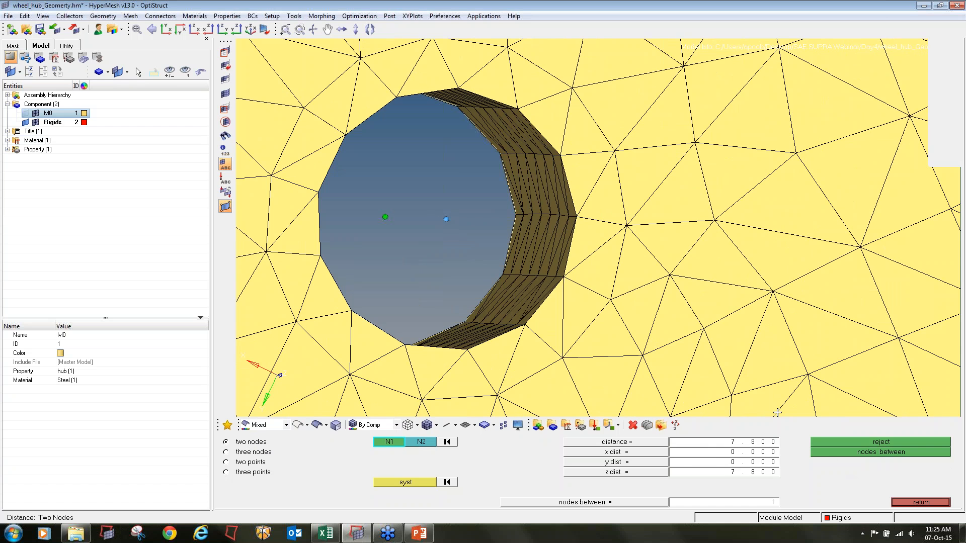
{"action": "scroll", "coordinate": [578, 278], "scroll_direction": "down", "scroll_amount": 15}
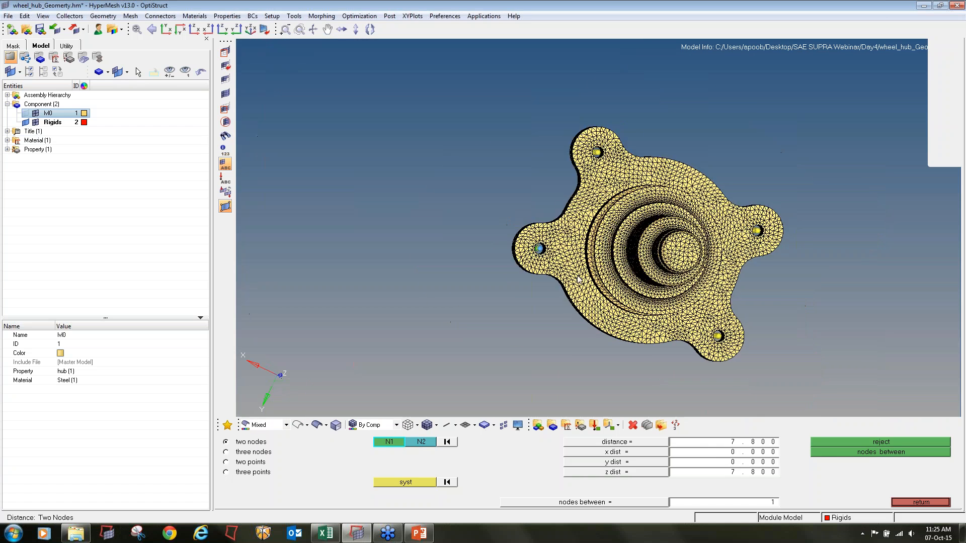
Start temporary node editing and hide the hub's mesh elements so only the bolt-hole nodes are displayed in side view.
{"action": "left_click_drag", "start_coordinate": [577, 276], "coordinate": [698, 317], "text": "ctrl"}
{"action": "right_click_drag", "start_coordinate": [698, 318], "coordinate": [622, 291], "text": "ctrl"}
{"action": "scroll", "coordinate": [622, 291], "scroll_direction": "up", "scroll_amount": 5, "text": "ctrl"}
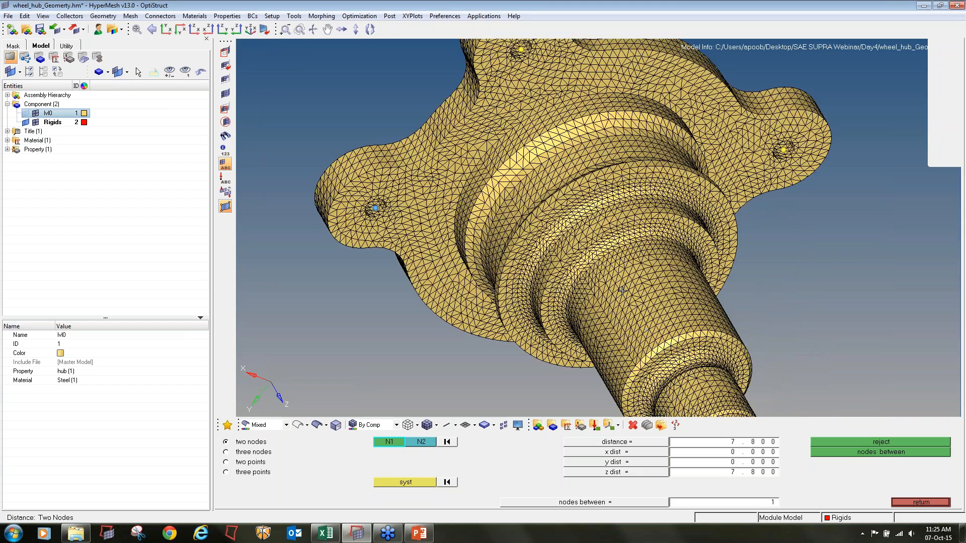
{"action": "left_click_drag", "start_coordinate": [622, 291], "coordinate": [634, 351], "text": "ctrl"}
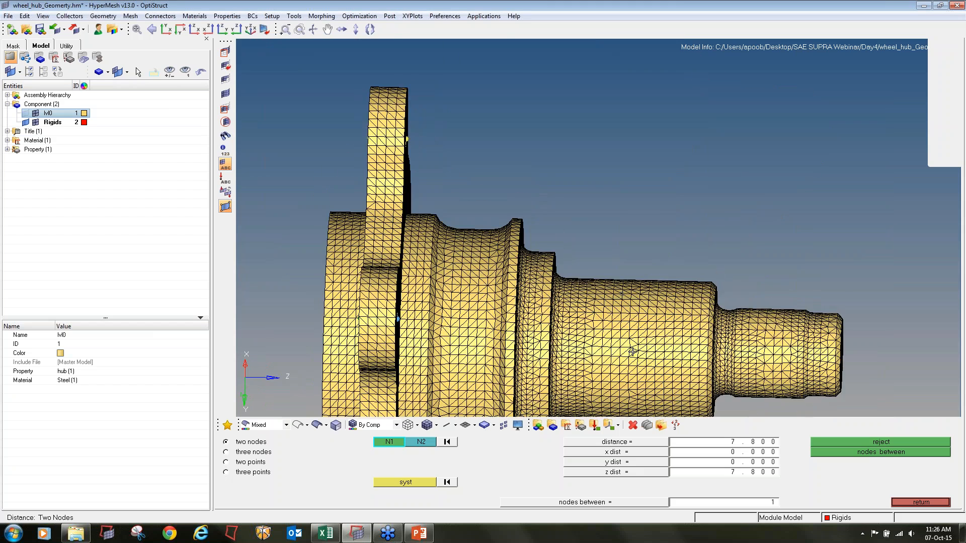
{"action": "right_click_drag", "start_coordinate": [637, 335], "coordinate": [590, 242], "text": "ctrl"}
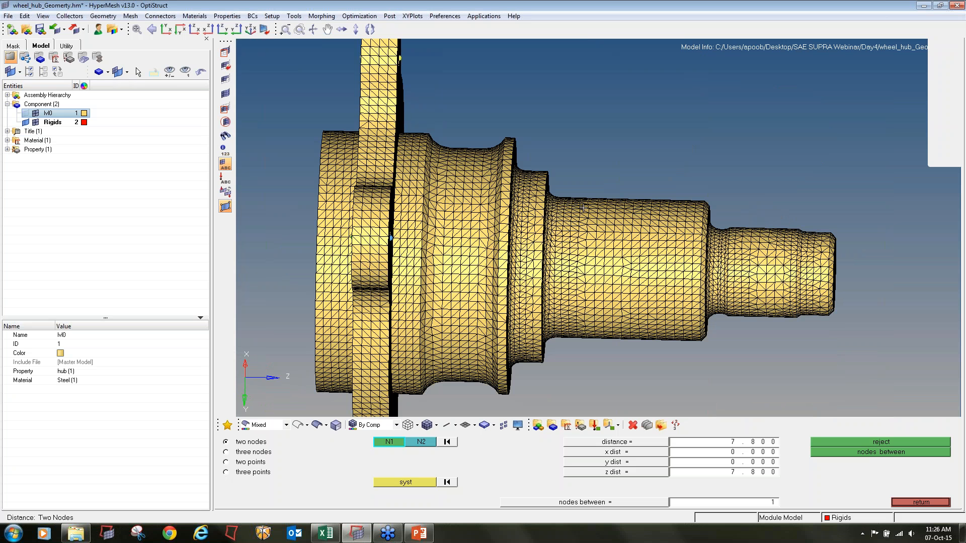
{"action": "left_click_drag", "start_coordinate": [669, 268], "coordinate": [644, 281], "text": "ctrl"}
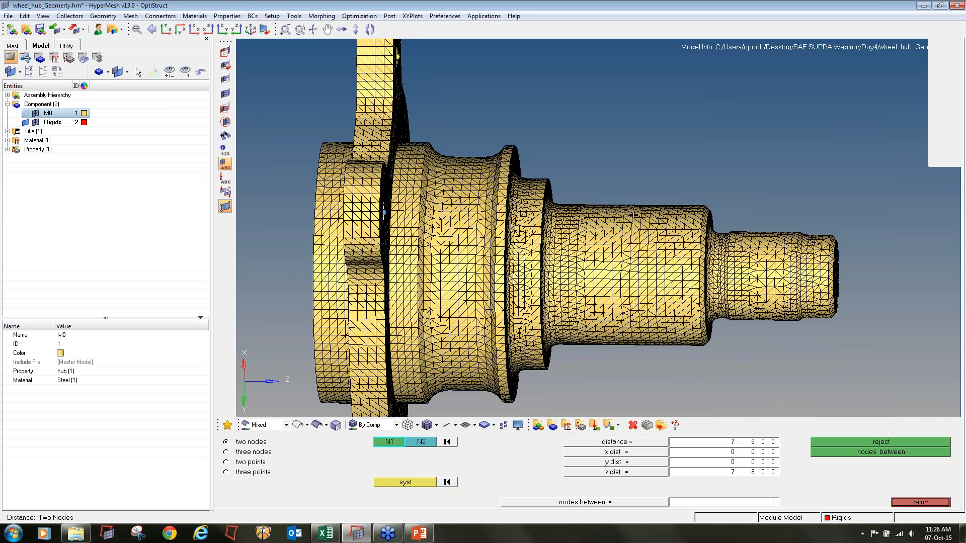
{"action": "key", "text": "shift+F2"}
{"action": "left_click", "coordinate": [36, 113]}
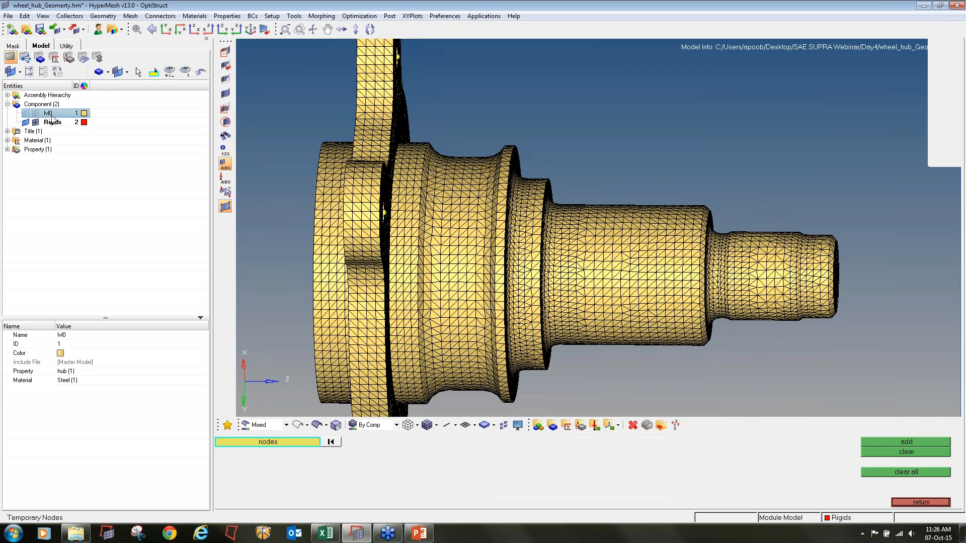
{"action": "right_click_drag", "start_coordinate": [399, 294], "coordinate": [447, 269], "text": "ctrl"}
{"action": "scroll", "coordinate": [447, 270], "scroll_direction": "down", "scroll_amount": 3, "text": "ctrl"}
{"action": "left_click_drag", "start_coordinate": [448, 270], "coordinate": [460, 264], "text": "ctrl"}
Clear the two outer circle center nodes at each bolt hole, keeping the middle ones, and show the hub mesh again.
{"action": "left_click", "coordinate": [447, 168]}
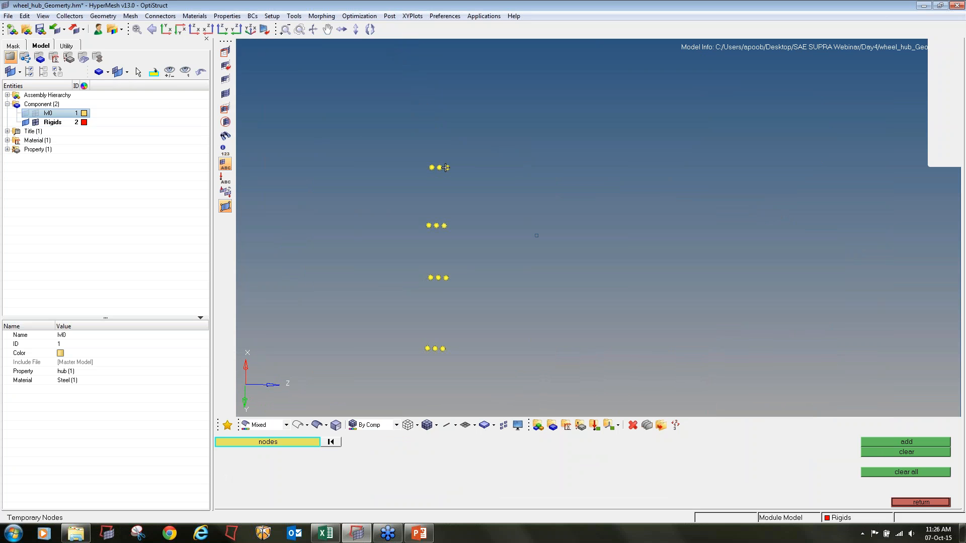
{"action": "left_click", "coordinate": [429, 222]}
{"action": "left_click", "coordinate": [443, 225]}
{"action": "left_click", "coordinate": [446, 278]}
{"action": "left_click", "coordinate": [430, 278]}
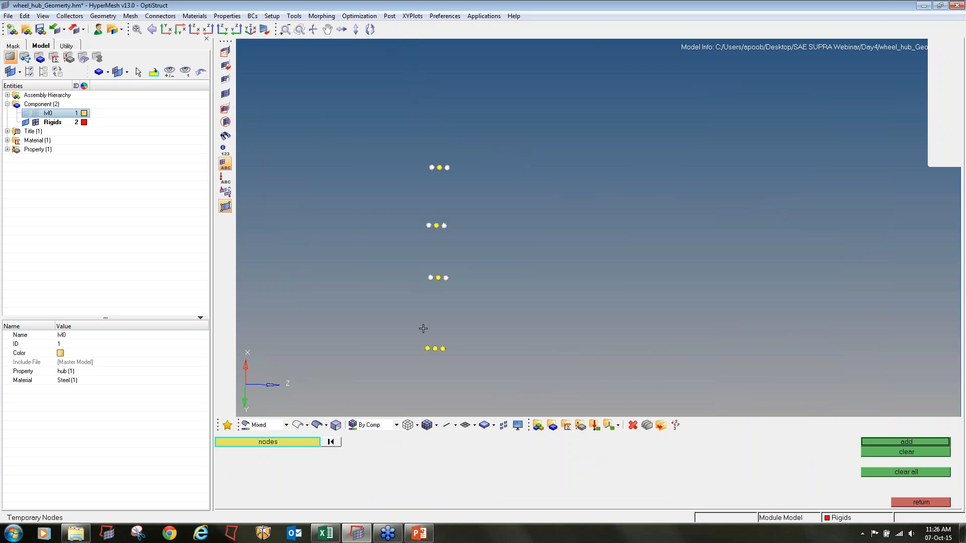
{"action": "left_click", "coordinate": [427, 348]}
{"action": "left_click", "coordinate": [937, 454]}
{"action": "left_click", "coordinate": [35, 113]}
{"action": "left_click_drag", "start_coordinate": [686, 326], "coordinate": [685, 321], "text": "ctrl"}
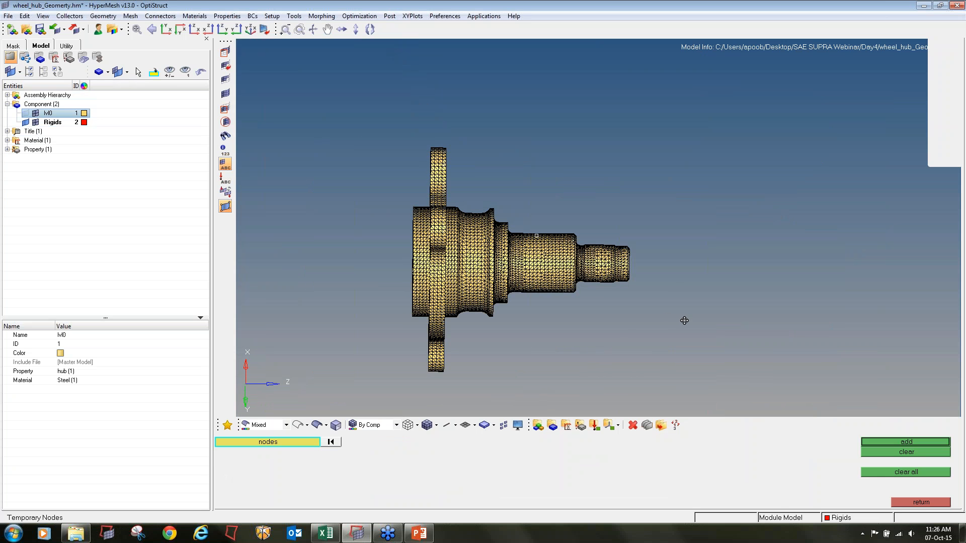
{"action": "left_click", "coordinate": [894, 501]}
{"action": "left_click", "coordinate": [901, 503]}
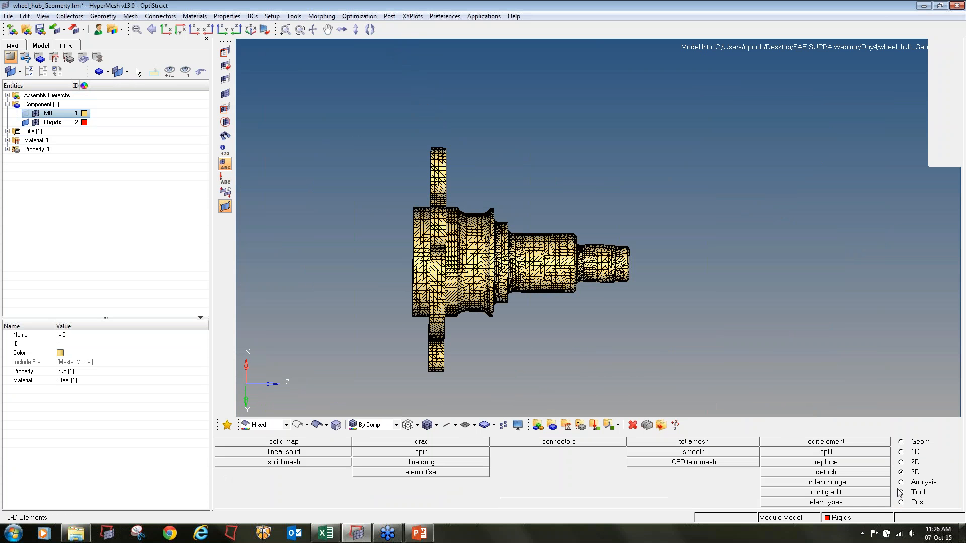
Find the faces of all hub elements with a tolerance of 0.1, and hide the elements of the hub and Rigids components.
{"action": "left_click", "coordinate": [901, 492]}
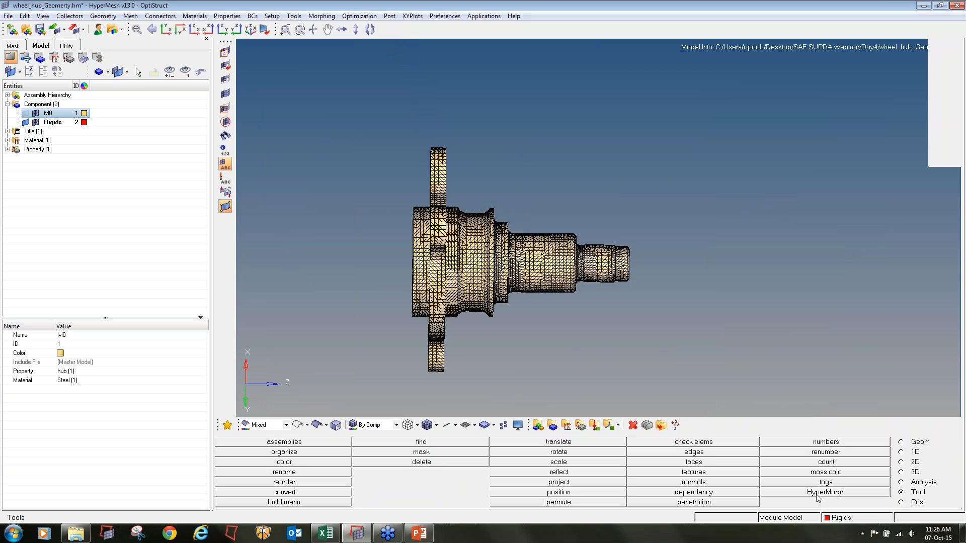
{"action": "left_click", "coordinate": [713, 461]}
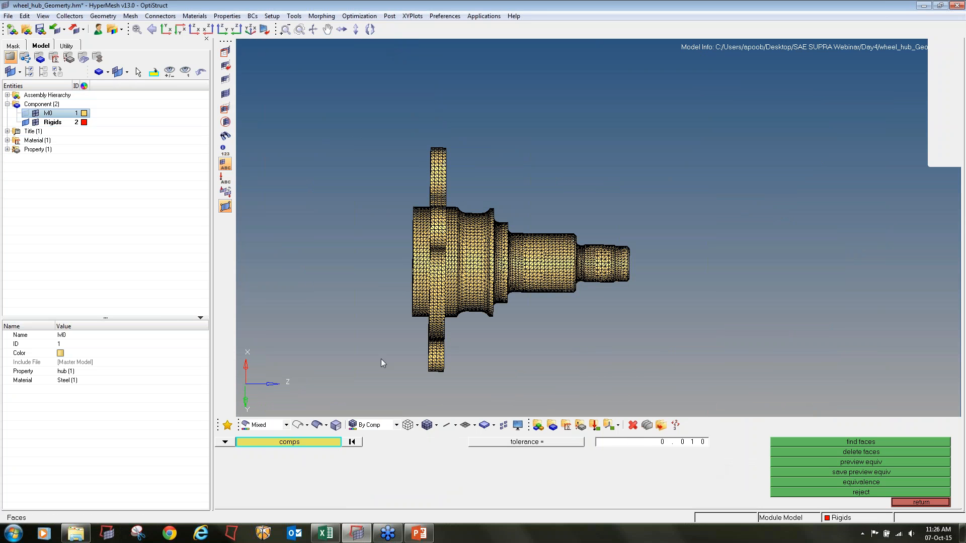
{"action": "left_click", "coordinate": [224, 442]}
{"action": "left_click", "coordinate": [263, 460]}
{"action": "left_click_drag", "start_coordinate": [294, 101], "coordinate": [958, 416], "text": "shift"}
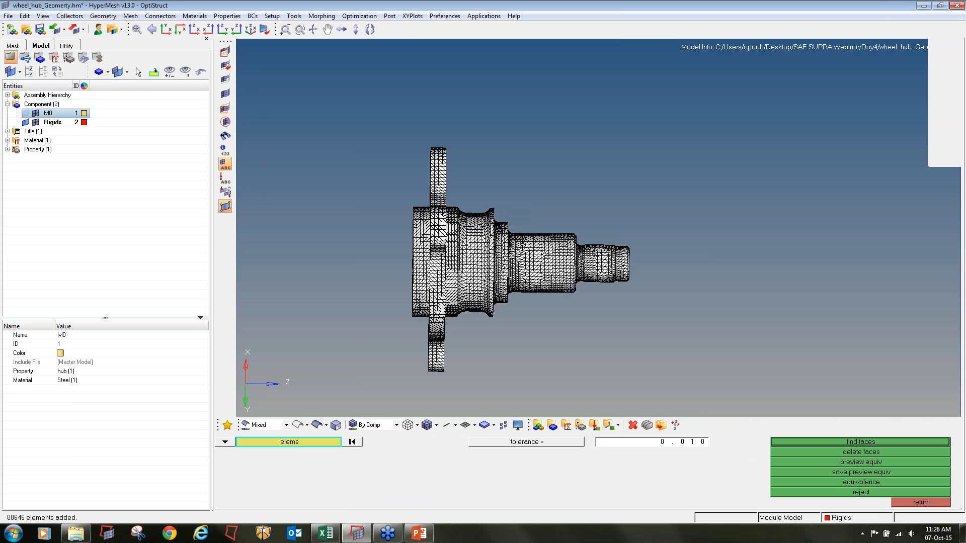
{"action": "double_click", "coordinate": [662, 445]}
{"action": "key", "text": "BackSpace"}
{"action": "left_click", "coordinate": [871, 445]}
{"action": "left_click", "coordinate": [35, 113]}
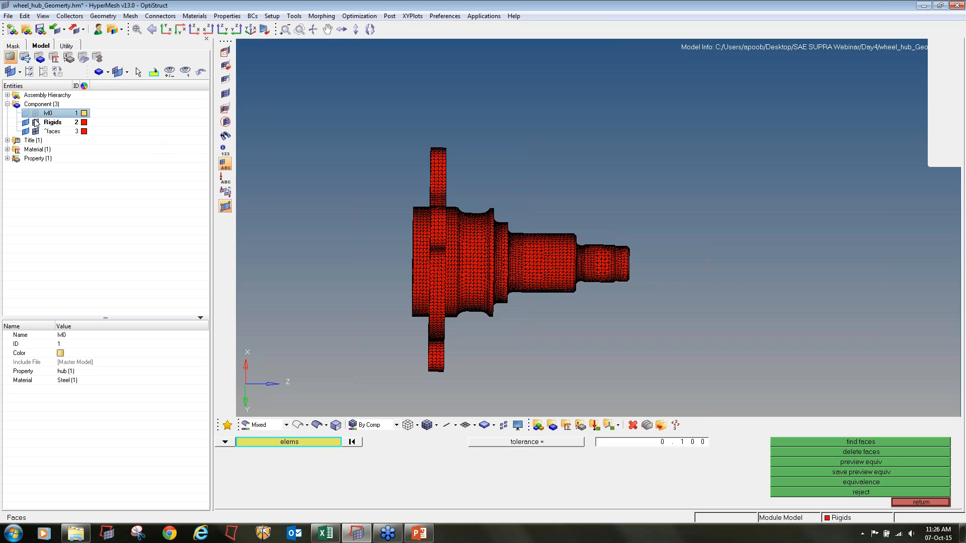
{"action": "left_click", "coordinate": [36, 122]}
Isolate the face elements of the two cylindrical shaft sections by masking them by face and reversing the mask.
{"action": "scroll", "coordinate": [555, 264], "scroll_direction": "up", "scroll_amount": 3}
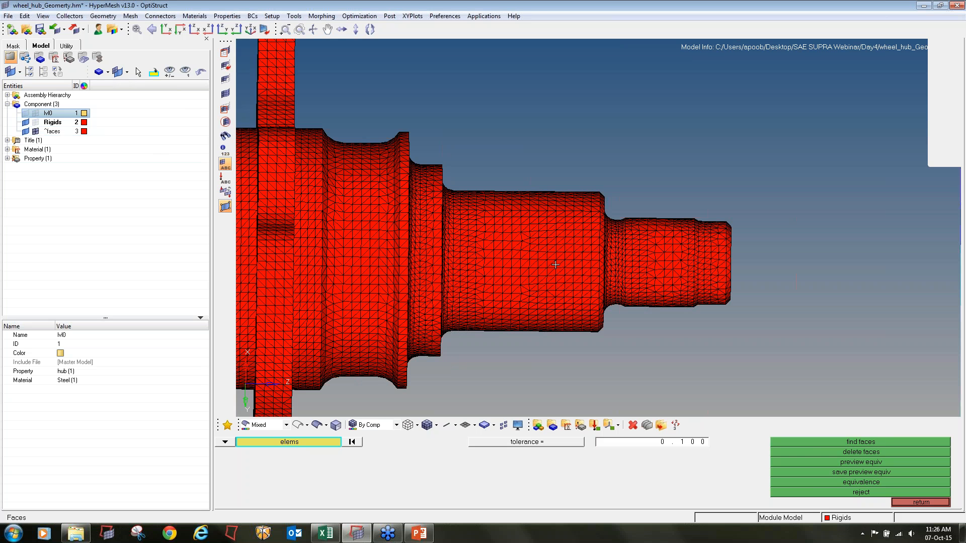
{"action": "key", "text": "F5"}
{"action": "left_click", "coordinate": [536, 271]}
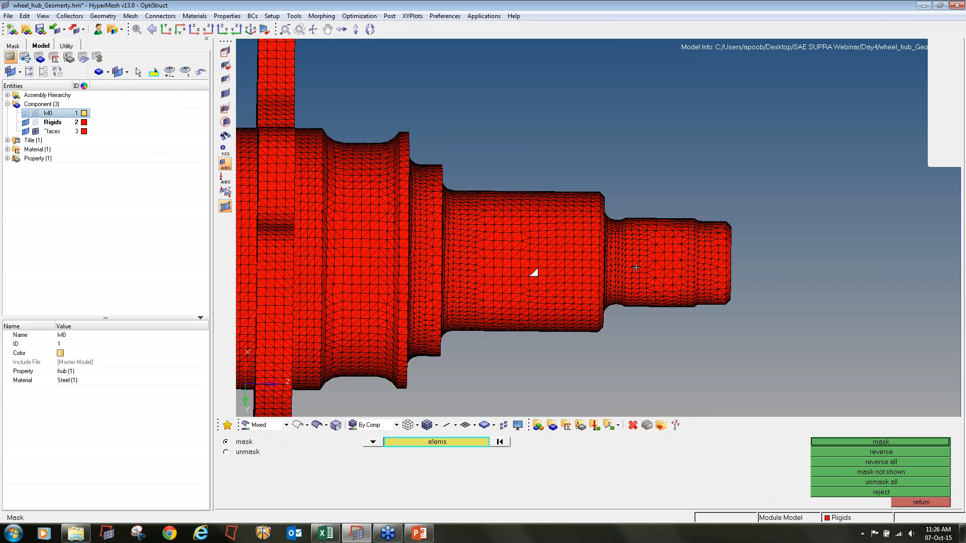
{"action": "left_click", "coordinate": [677, 257]}
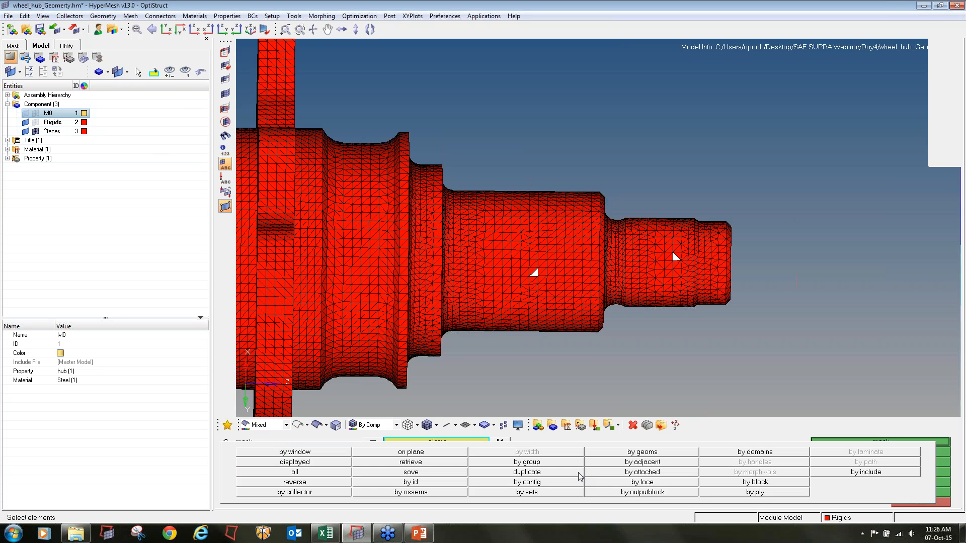
{"action": "left_click", "coordinate": [427, 445]}
{"action": "left_click", "coordinate": [633, 483]}
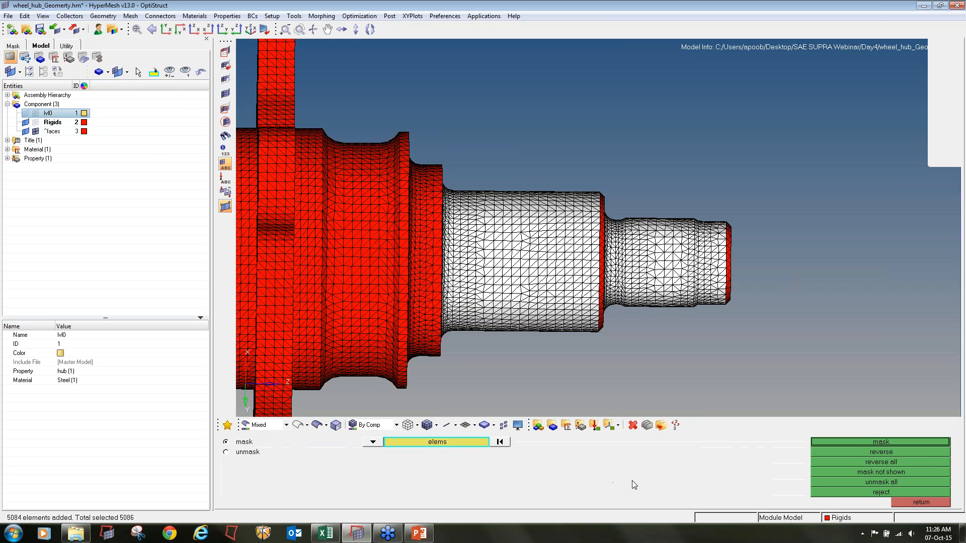
{"action": "left_click", "coordinate": [859, 443]}
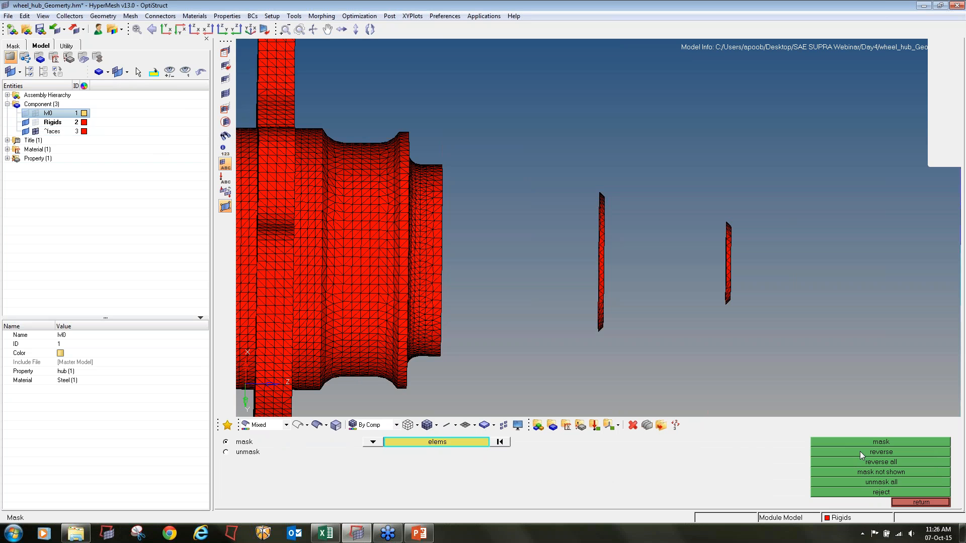
{"action": "left_click", "coordinate": [861, 455]}
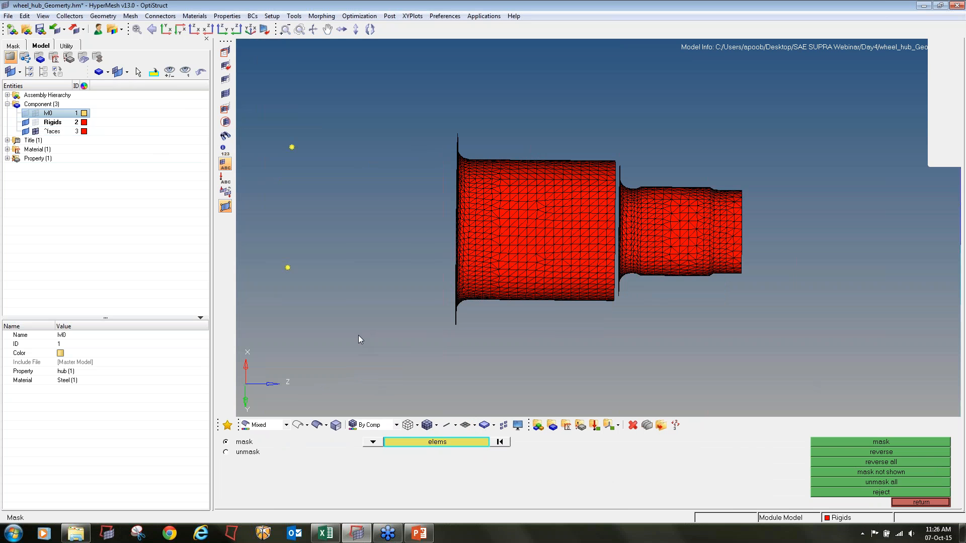
Mask the fillet elements at the base of both shaft sections and the narrower end elements of the smaller section.
{"action": "left_click_drag", "start_coordinate": [403, 86], "coordinate": [467, 372], "text": "shift"}
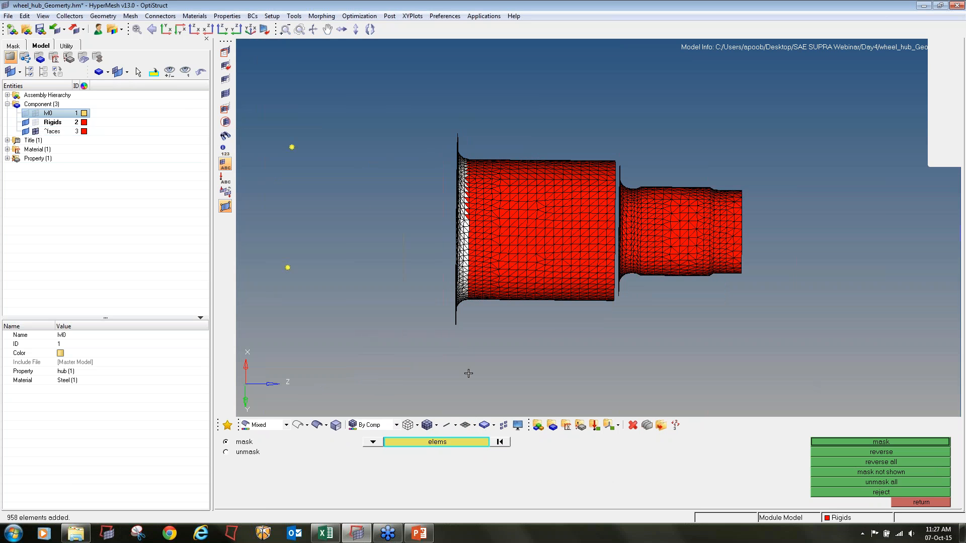
{"action": "left_click_drag", "start_coordinate": [429, 86], "coordinate": [470, 375], "text": "shift"}
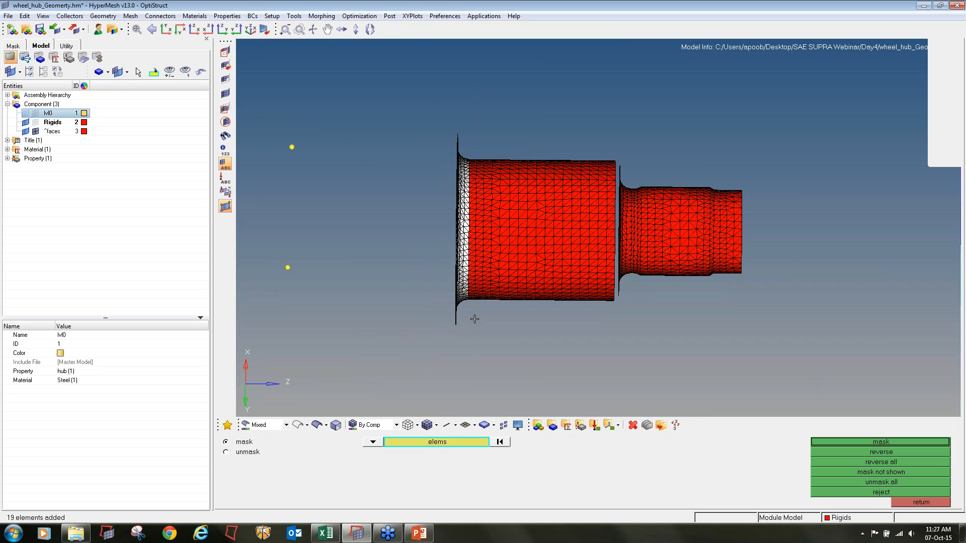
{"action": "left_click", "coordinate": [166, 29]}
{"action": "left_click", "coordinate": [204, 32]}
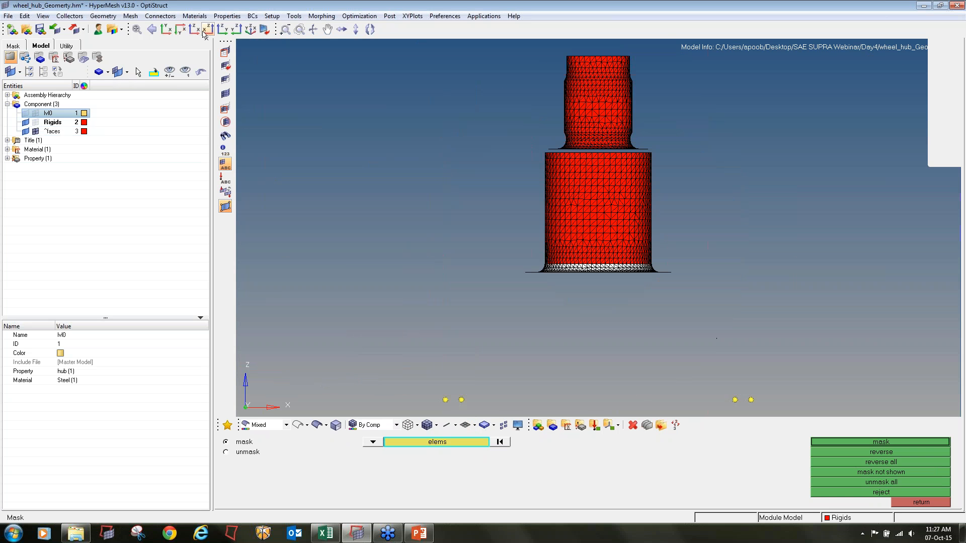
{"action": "scroll", "coordinate": [560, 151], "scroll_direction": "up", "scroll_amount": 3}
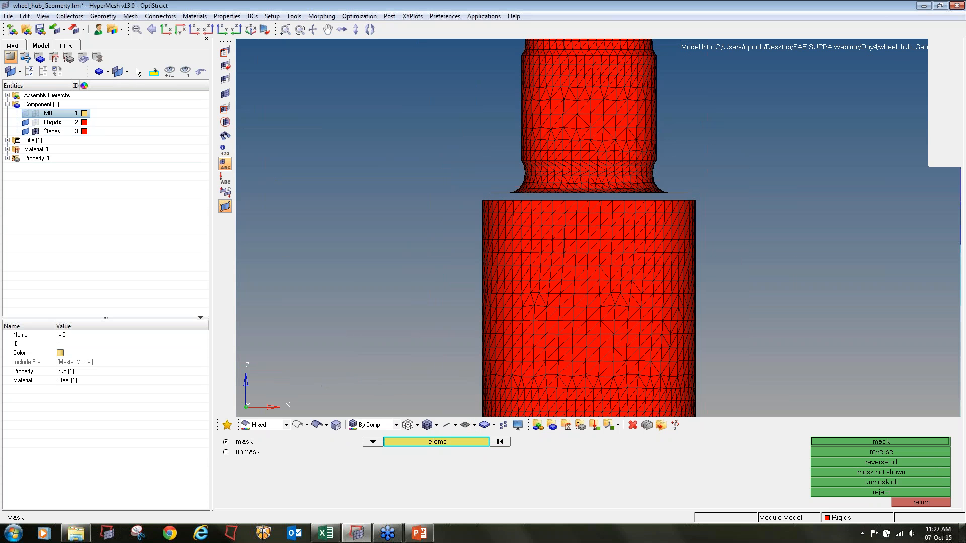
{"action": "left_click_drag", "start_coordinate": [497, 161], "coordinate": [717, 196], "text": "shift"}
{"action": "left_click_drag", "start_coordinate": [454, 157], "coordinate": [746, 195], "text": "shift"}
{"action": "right_click_drag", "start_coordinate": [607, 114], "coordinate": [576, 240], "text": "ctrl"}
{"action": "left_click_drag", "start_coordinate": [444, 107], "coordinate": [687, 183], "text": "shift"}
{"action": "middle_click", "coordinate": [687, 183]}
{"action": "scroll", "coordinate": [687, 183], "scroll_direction": "down", "scroll_amount": 4, "text": "ctrl"}
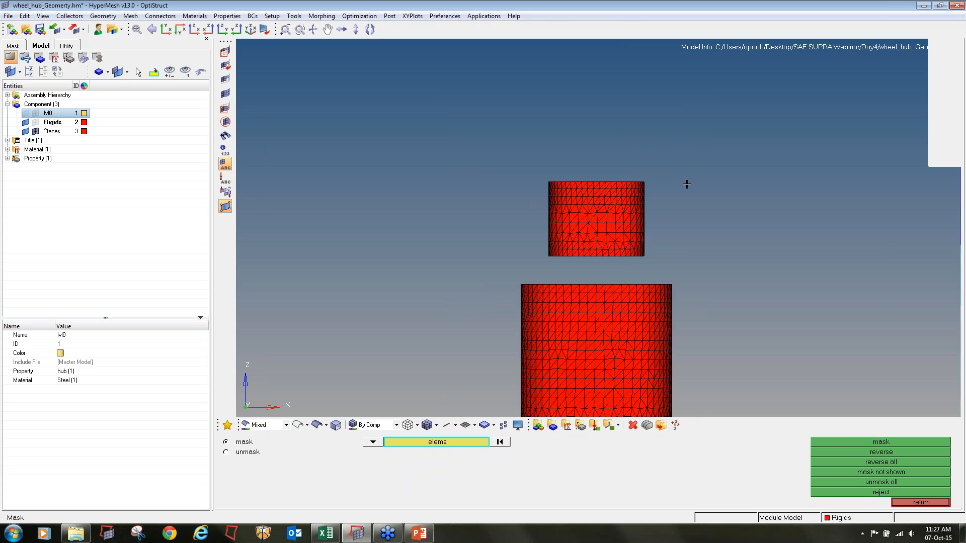
Create a blue component named Faces with no card image and no property.
{"action": "right_click_drag", "start_coordinate": [665, 267], "coordinate": [600, 229], "text": "ctrl"}
{"action": "mouse_move", "coordinate": [600, 229]}
{"action": "left_mouse_down", "text": "ctrl"}
{"action": "mouse_move", "coordinate": [603, 283]}
{"action": "mouse_move", "coordinate": [657, 280]}
{"action": "mouse_move", "coordinate": [657, 252]}
{"action": "mouse_move", "coordinate": [591, 216]}
{"action": "left_mouse_up", "text": "ctrl"}
{"action": "left_click", "coordinate": [552, 425]}
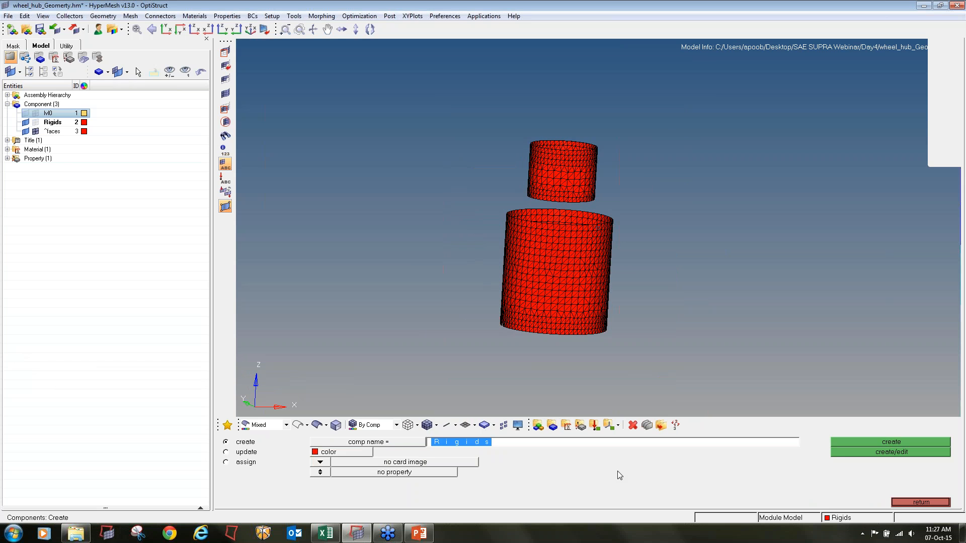
{"action": "type", "text": "Faces"}
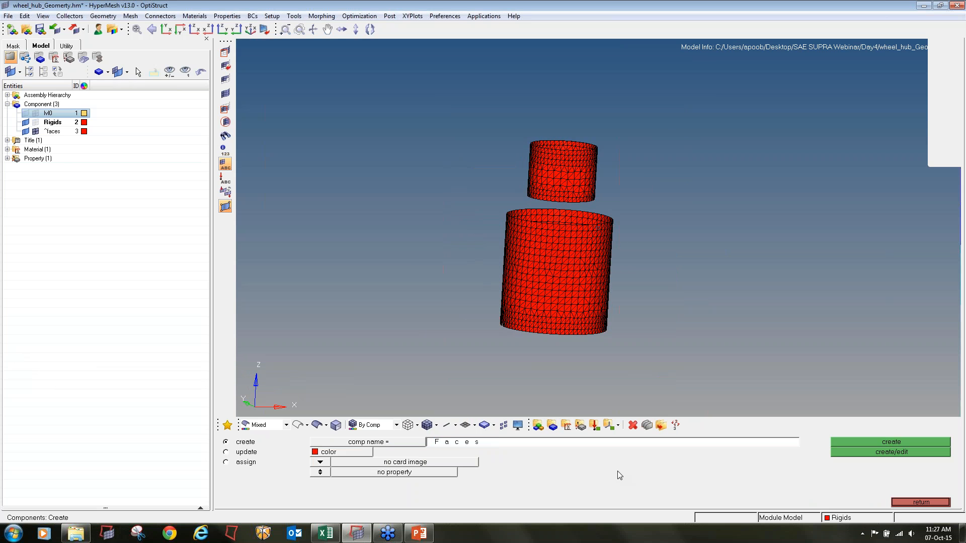
{"action": "left_click", "coordinate": [365, 454]}
{"action": "left_click", "coordinate": [373, 455]}
{"action": "left_click", "coordinate": [854, 442]}
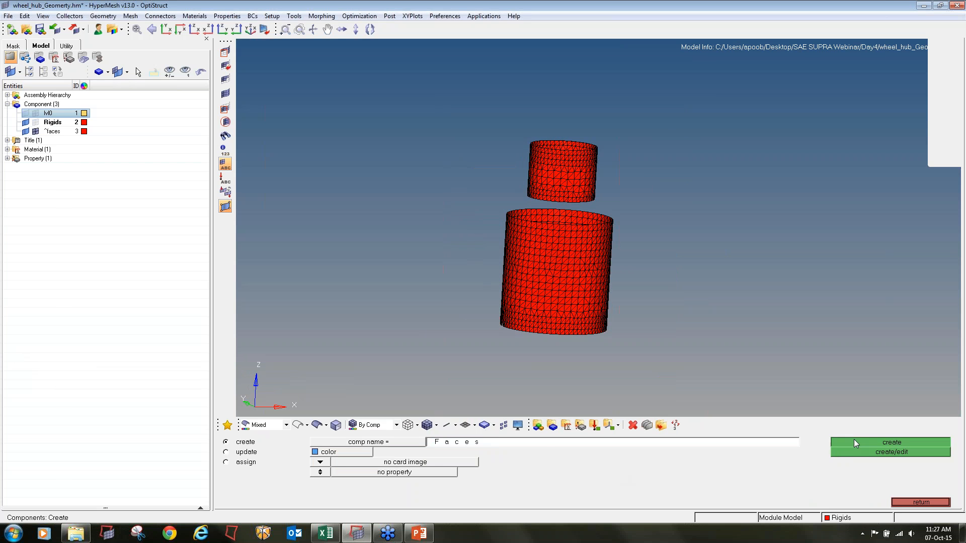
Move all displayed shaft face elements into the Faces component and delete the old ^faces component.
{"action": "key", "text": "F11"}
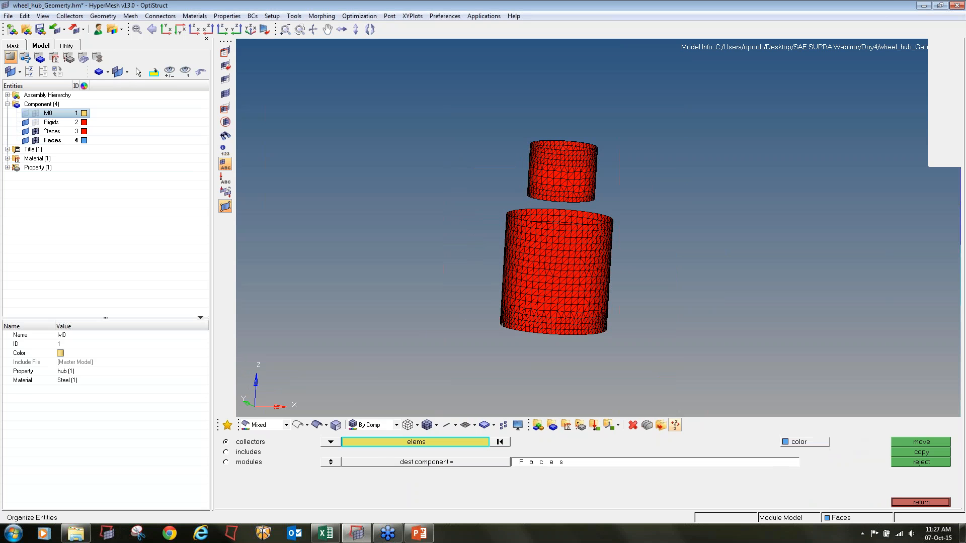
{"action": "left_click_drag", "start_coordinate": [685, 390], "coordinate": [344, 82], "text": "shift"}
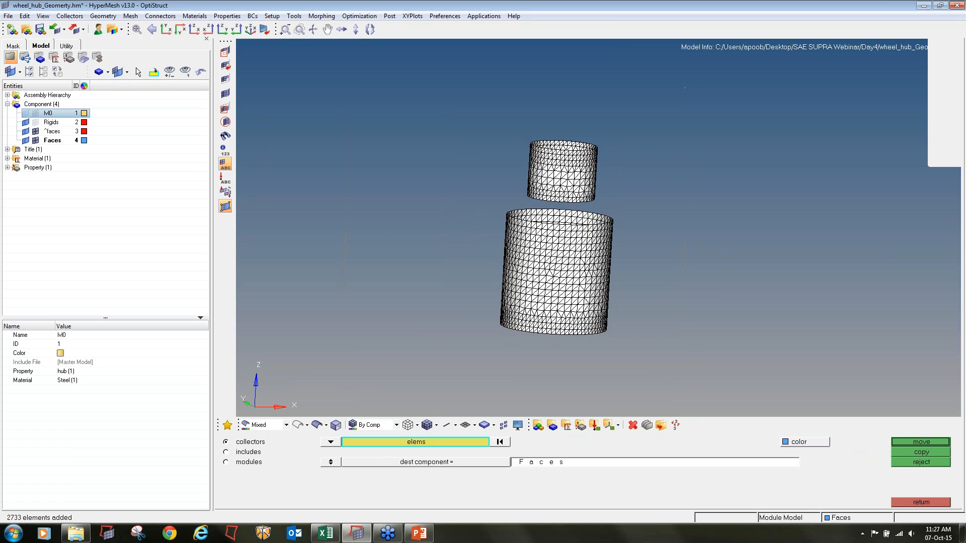
{"action": "left_click", "coordinate": [897, 442]}
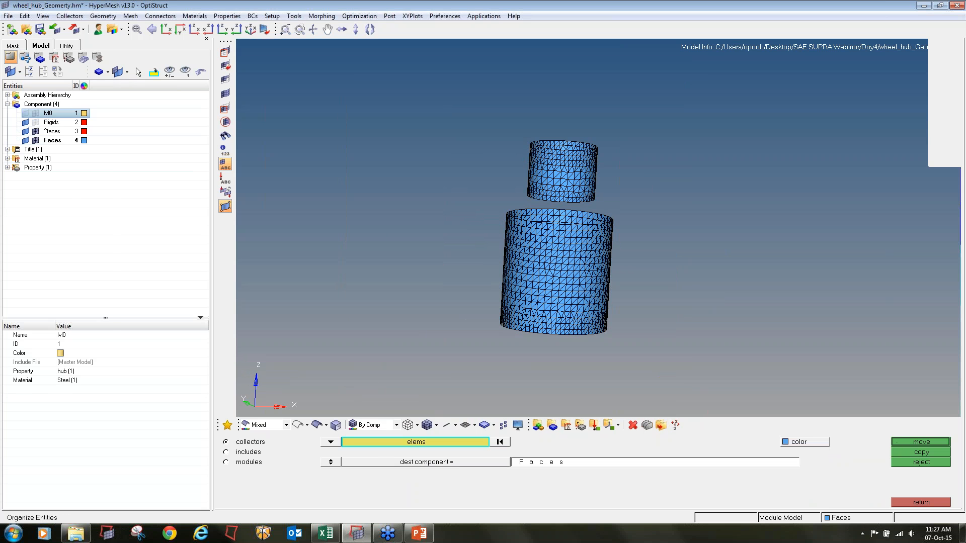
{"action": "left_click", "coordinate": [50, 131]}
{"action": "right_click", "coordinate": [47, 132]}
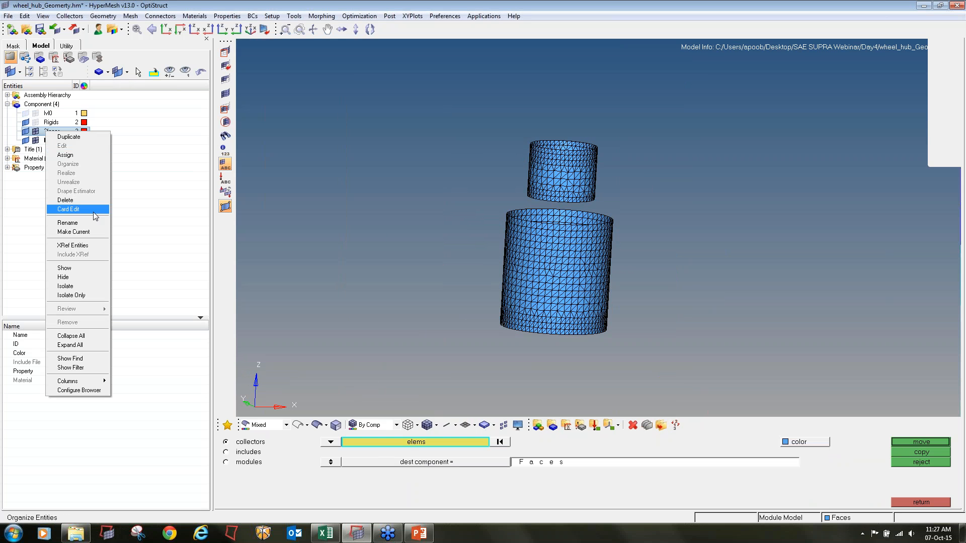
{"action": "left_click", "coordinate": [65, 200]}
{"action": "key", "text": "Return"}
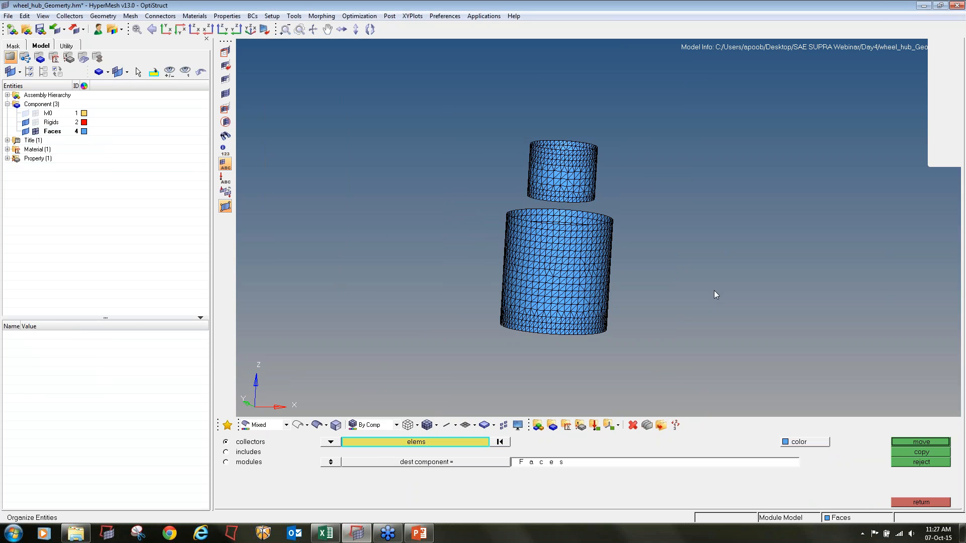
Create a 2D PSHELL property named faces with the Steel material and a thickness of 0.010.
{"action": "left_click_drag", "start_coordinate": [714, 291], "coordinate": [460, 201], "text": "ctrl"}
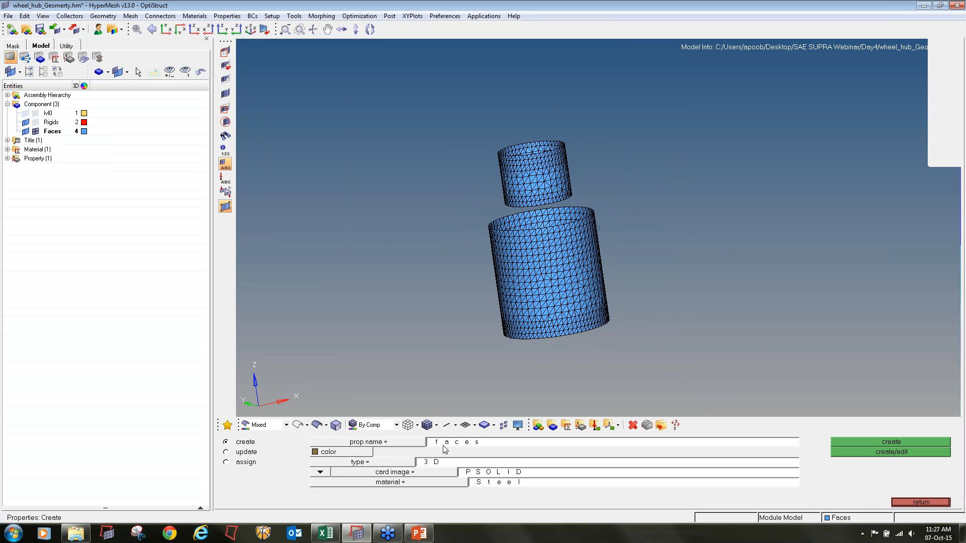
{"action": "left_click", "coordinate": [411, 464]}
{"action": "left_click", "coordinate": [388, 493]}
{"action": "left_click", "coordinate": [398, 474]}
{"action": "left_click", "coordinate": [452, 495]}
{"action": "left_click", "coordinate": [403, 482]}
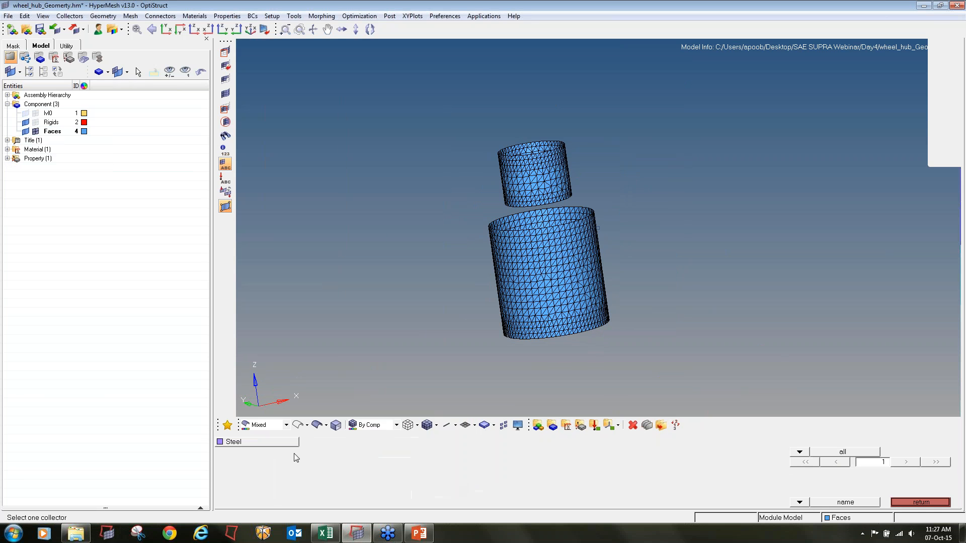
{"action": "left_click", "coordinate": [255, 442]}
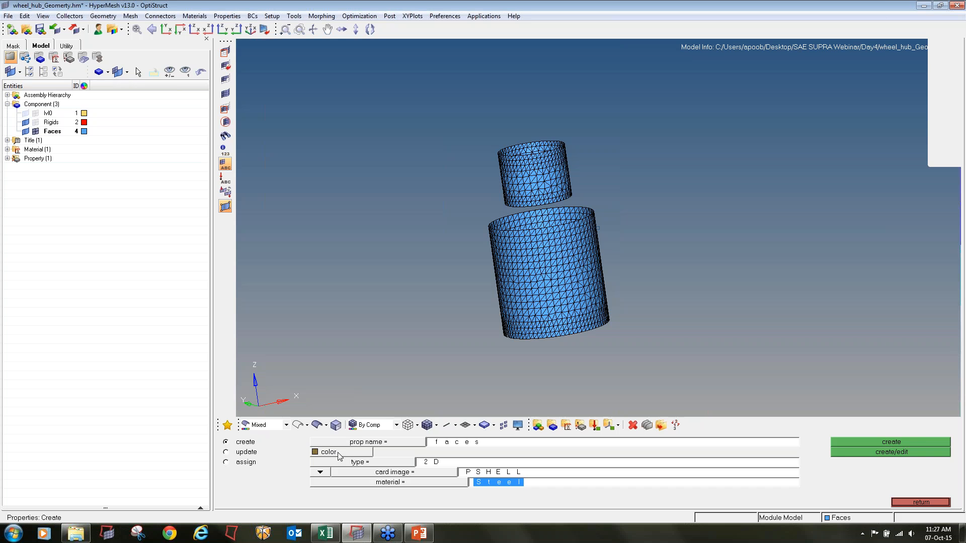
{"action": "left_click", "coordinate": [850, 453]}
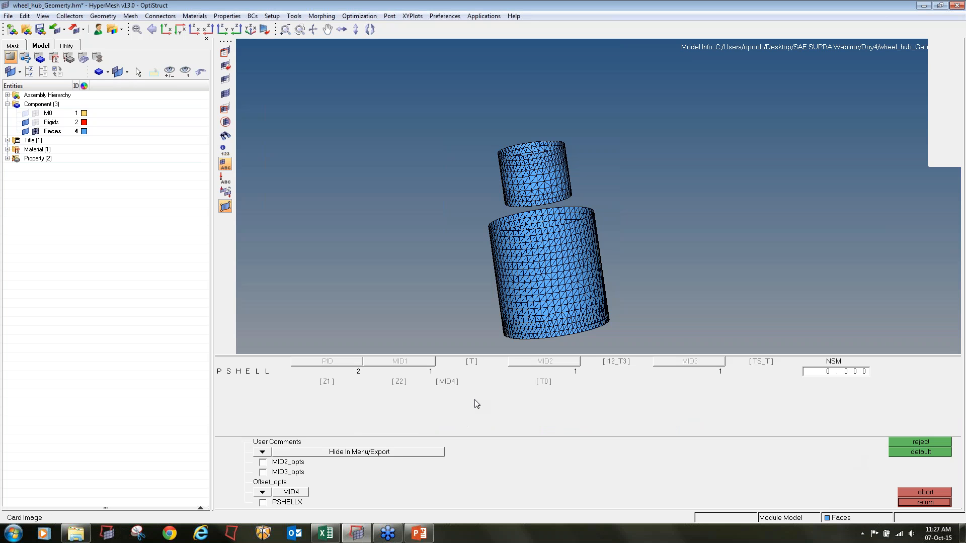
{"action": "left_click", "coordinate": [458, 372]}
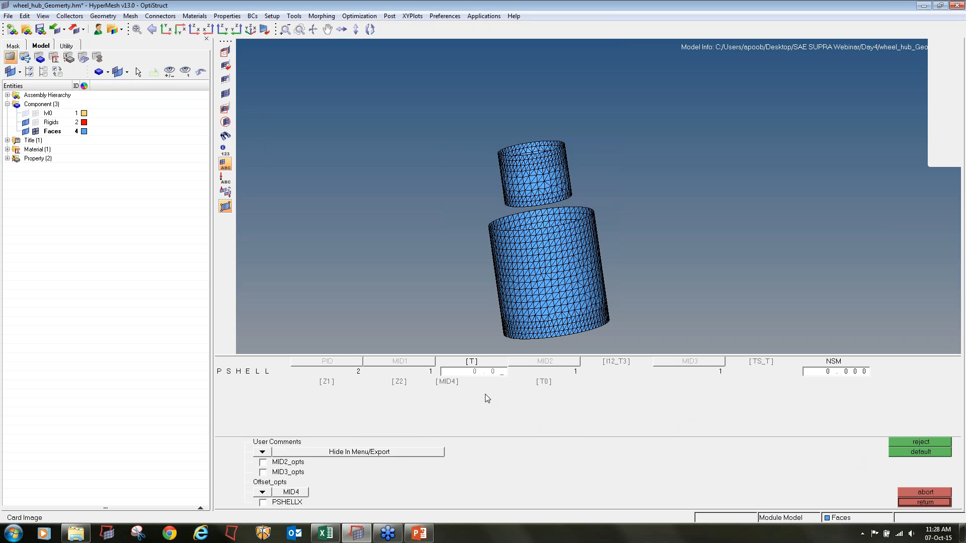
{"action": "type", "text": "0.010"}
{"action": "left_click", "coordinate": [939, 502]}
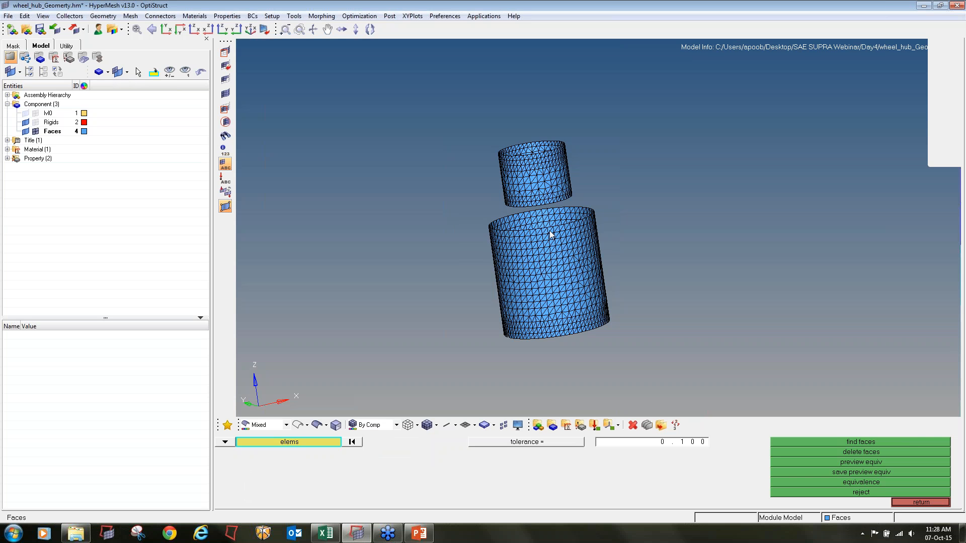
{"action": "left_click_drag", "start_coordinate": [551, 235], "coordinate": [598, 228], "text": "ctrl"}
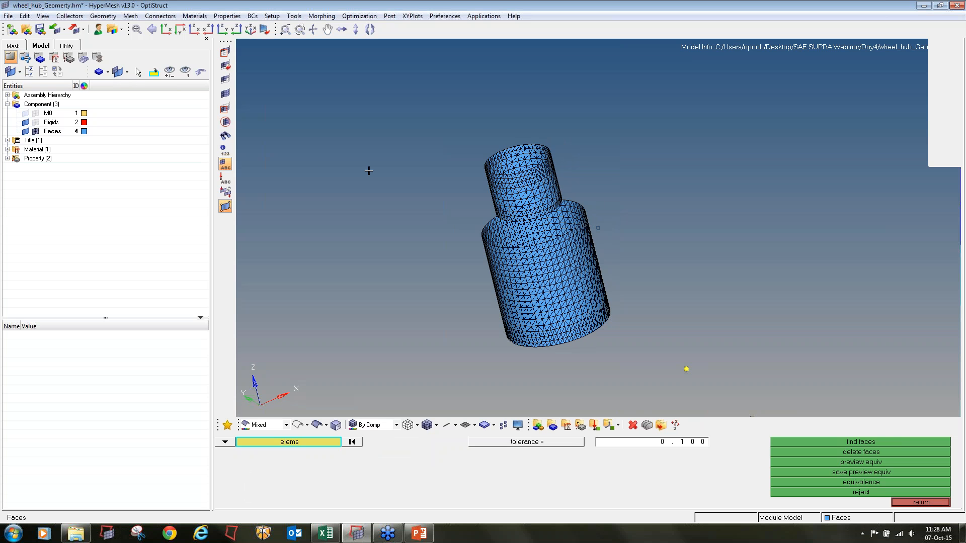
{"action": "left_click", "coordinate": [36, 113]}
{"action": "left_click", "coordinate": [35, 113]}
Create a circle center node from three nodes on one end rim of the smaller shaft section.
{"action": "left_click_drag", "start_coordinate": [531, 276], "coordinate": [569, 319], "text": "ctrl"}
{"action": "key", "text": "F4"}
{"action": "left_click_drag", "start_coordinate": [588, 238], "coordinate": [597, 271], "text": "ctrl"}
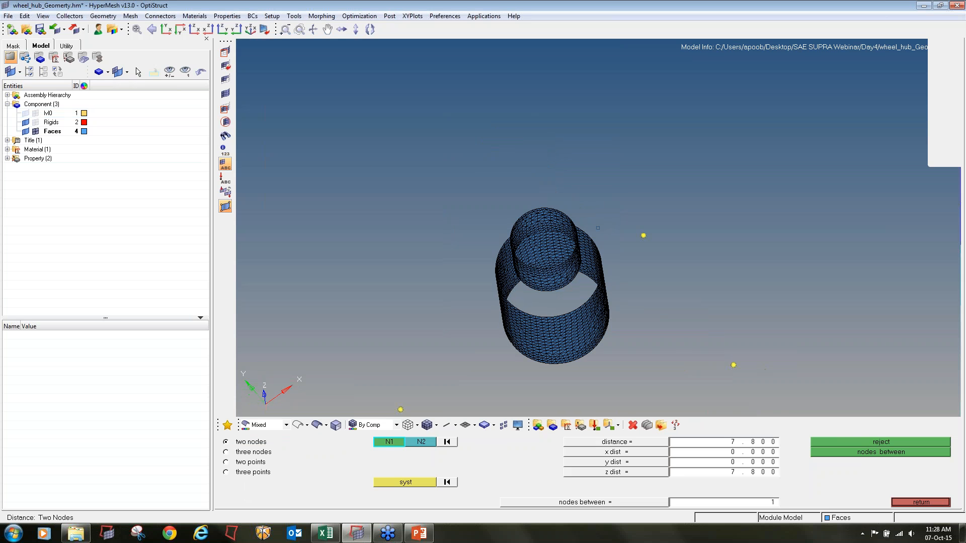
{"action": "left_click", "coordinate": [259, 452]}
{"action": "scroll", "coordinate": [545, 292], "scroll_direction": "up", "scroll_amount": 5}
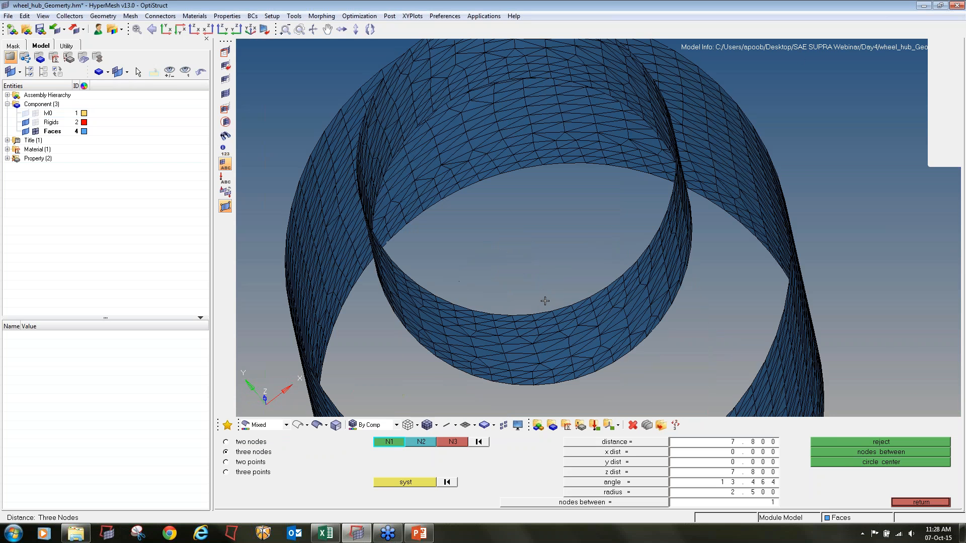
{"action": "left_click_drag", "start_coordinate": [572, 327], "coordinate": [663, 174], "text": "ctrl"}
{"action": "scroll", "coordinate": [657, 199], "scroll_direction": "up", "scroll_amount": 1, "text": "ctrl"}
{"action": "scroll", "coordinate": [537, 244], "scroll_direction": "up", "scroll_amount": 1, "text": "ctrl"}
{"action": "left_click", "coordinate": [546, 250]}
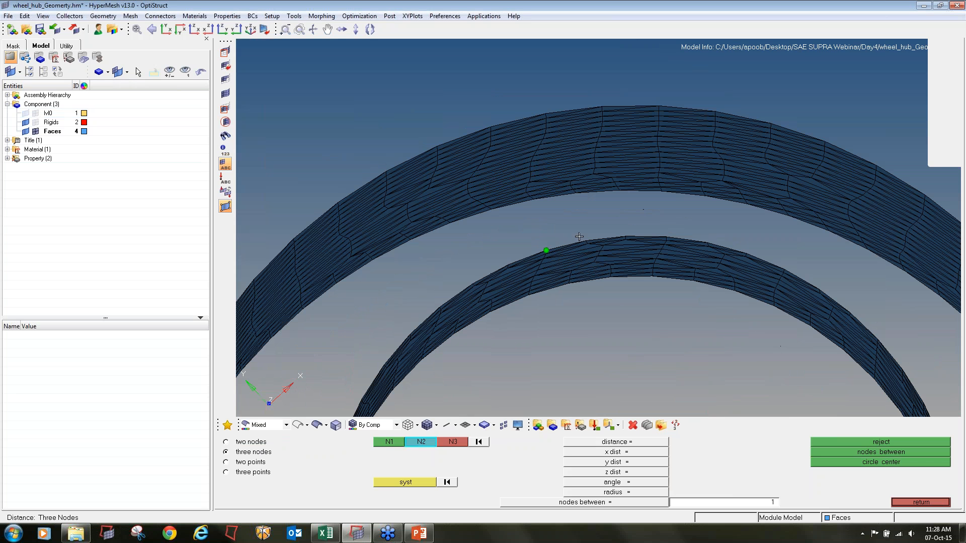
{"action": "left_click", "coordinate": [585, 241]}
{"action": "left_click", "coordinate": [619, 229]}
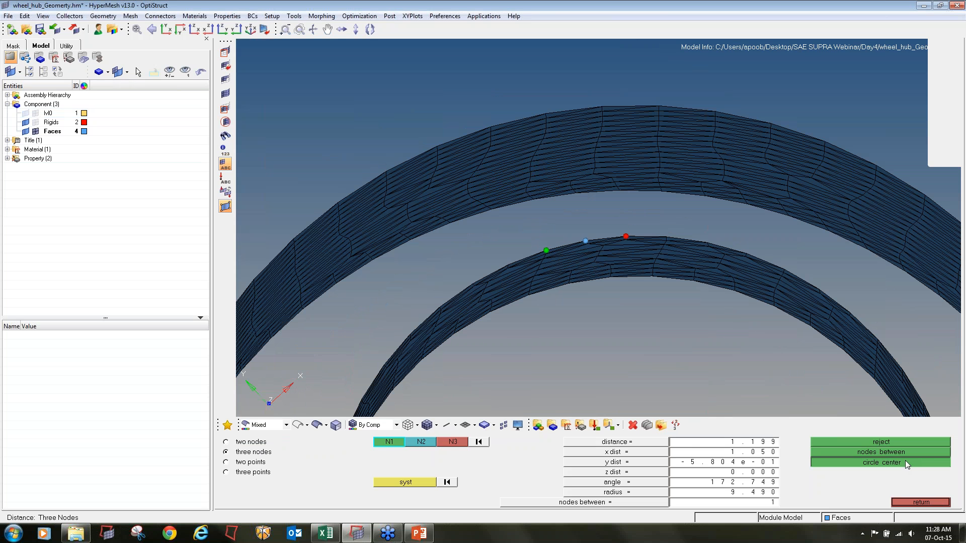
Create a circle center node from three nodes on the opposite end rim of the smaller shaft section.
{"action": "scroll", "coordinate": [595, 294], "scroll_direction": "up", "scroll_amount": 3, "text": "ctrl"}
{"action": "left_click", "coordinate": [532, 270]}
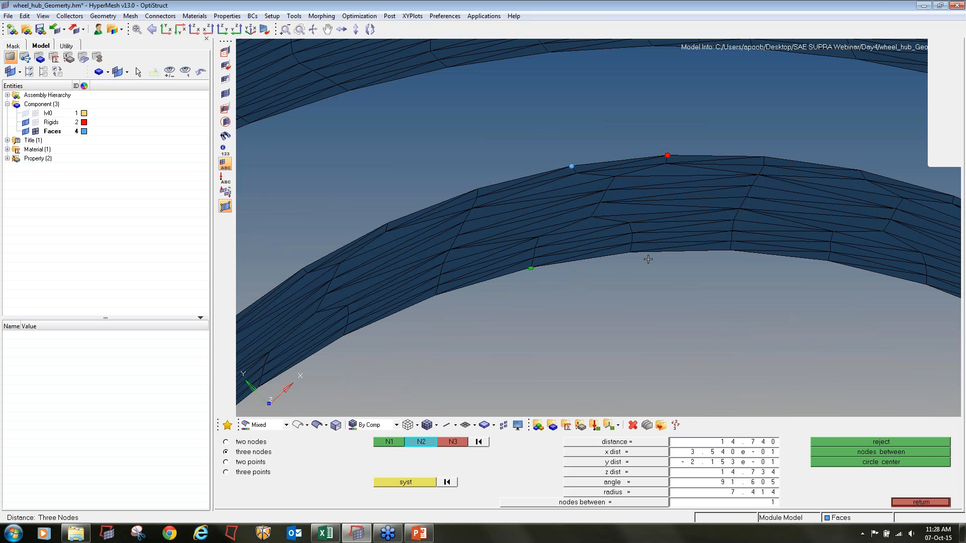
{"action": "left_click", "coordinate": [631, 254]}
{"action": "left_click", "coordinate": [731, 252]}
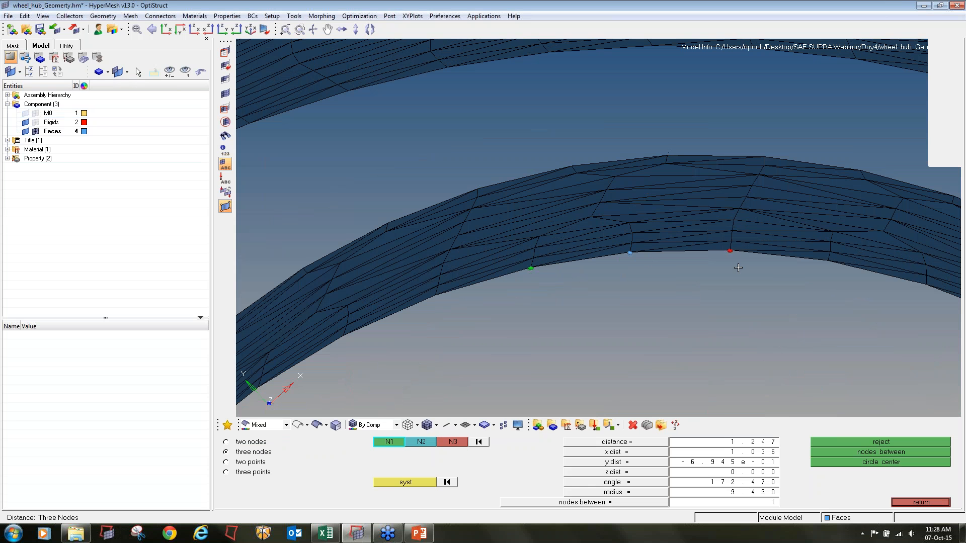
{"action": "left_click", "coordinate": [843, 462]}
Create one node midway between the two circle center nodes of the smaller shaft section.
{"action": "scroll", "coordinate": [680, 326], "scroll_direction": "down", "scroll_amount": 5}
{"action": "right_click_drag", "start_coordinate": [680, 326], "coordinate": [653, 287], "text": "ctrl"}
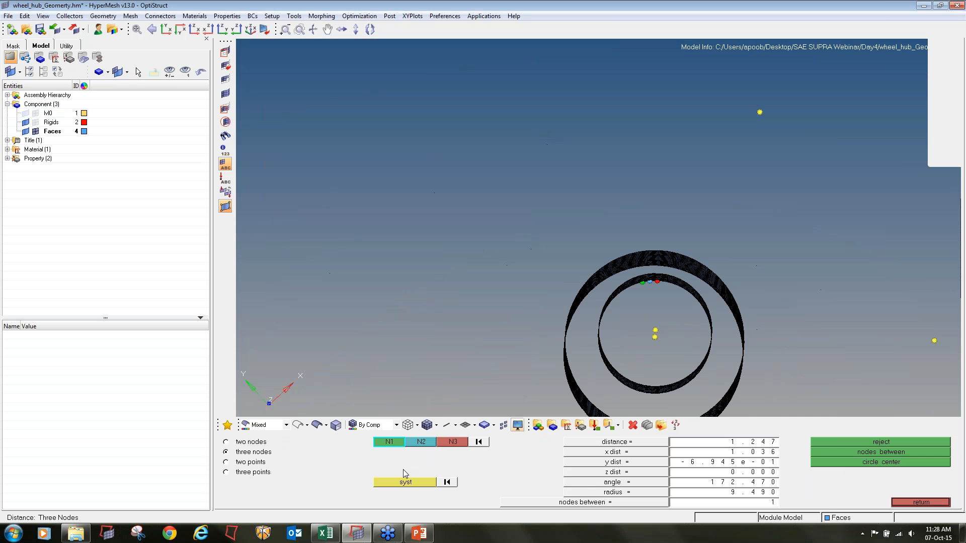
{"action": "left_click", "coordinate": [245, 442]}
{"action": "scroll", "coordinate": [636, 304], "scroll_direction": "up", "scroll_amount": 5}
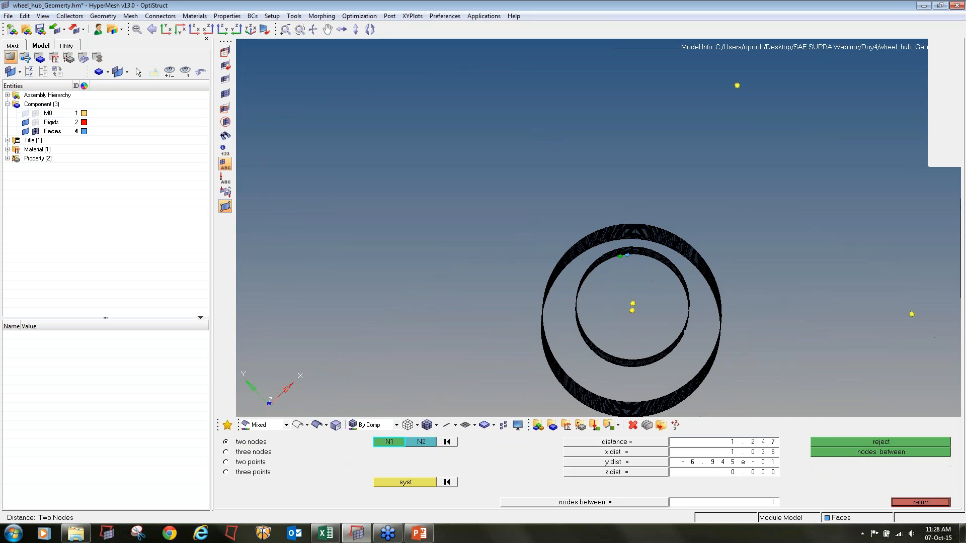
{"action": "left_click", "coordinate": [638, 296]}
{"action": "left_click", "coordinate": [636, 315]}
{"action": "scroll", "coordinate": [636, 234], "scroll_direction": "down", "scroll_amount": 5}
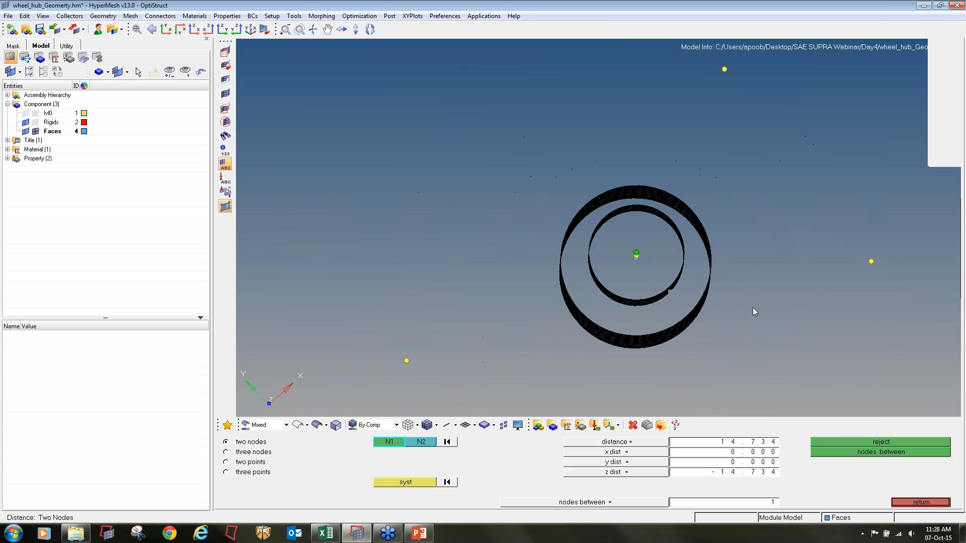
Fill the notch in the end rim of the larger shaft section with a tria element created from its three corner nodes.
{"action": "mouse_move", "coordinate": [753, 307]}
{"action": "left_mouse_down", "text": "ctrl"}
{"action": "mouse_move", "coordinate": [338, 283]}
{"action": "mouse_move", "coordinate": [597, 291]}
{"action": "mouse_move", "coordinate": [589, 315]}
{"action": "mouse_move", "coordinate": [599, 308]}
{"action": "left_mouse_up", "text": "ctrl"}
{"action": "scroll", "coordinate": [675, 327], "scroll_direction": "up", "scroll_amount": 5}
{"action": "scroll", "coordinate": [606, 322], "scroll_direction": "down", "scroll_amount": 1}
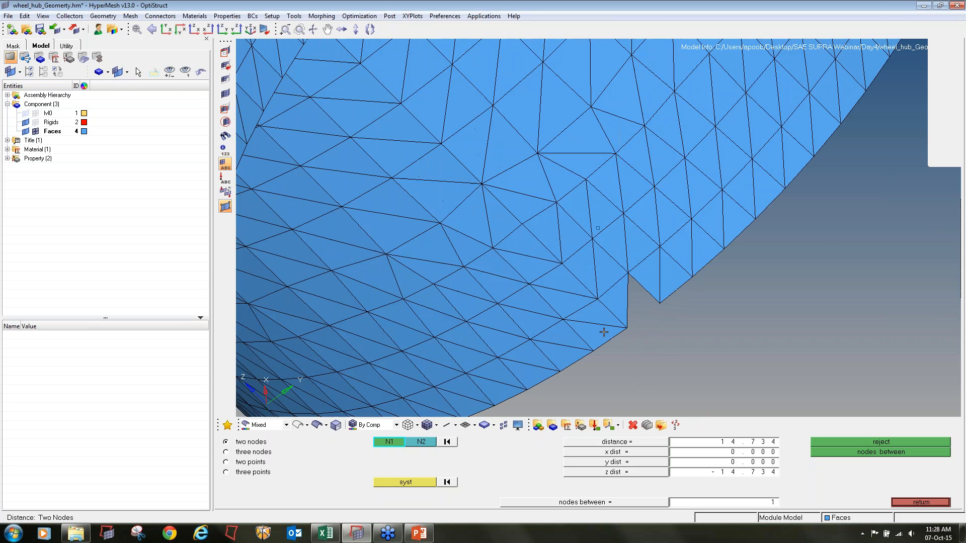
{"action": "scroll", "coordinate": [609, 297], "scroll_direction": "down", "scroll_amount": 4}
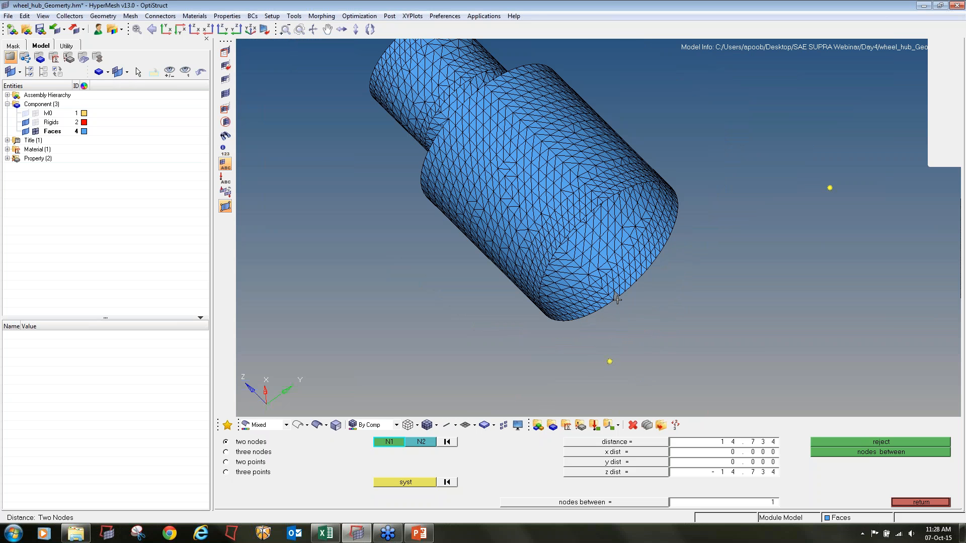
{"action": "scroll", "coordinate": [618, 300], "scroll_direction": "up", "scroll_amount": 4}
{"action": "key", "text": "F6"}
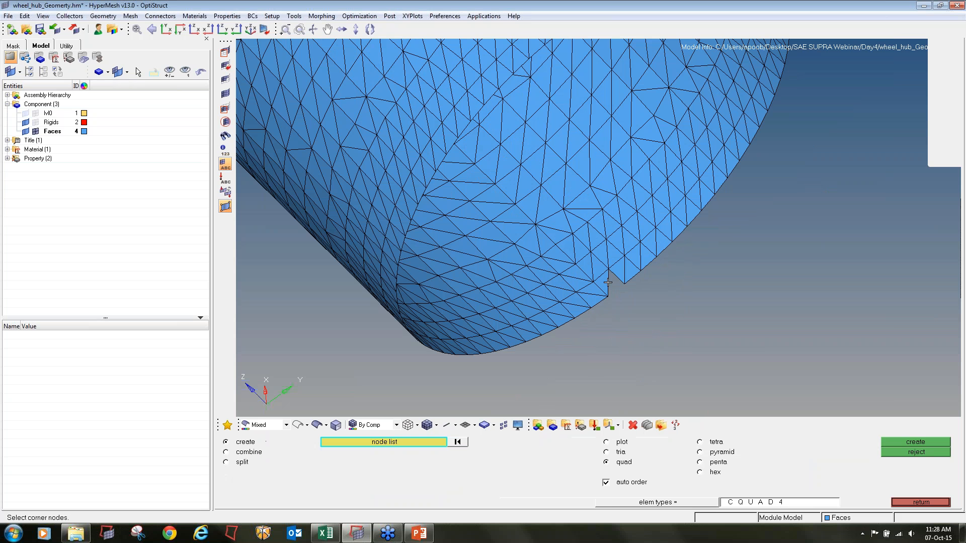
{"action": "left_click", "coordinate": [606, 452]}
{"action": "left_click", "coordinate": [609, 268]}
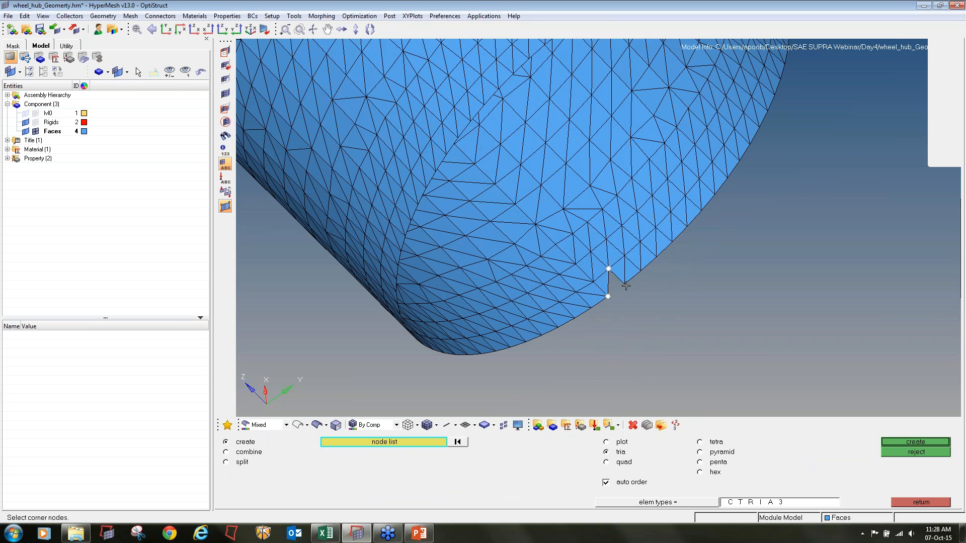
{"action": "left_click", "coordinate": [626, 285]}
{"action": "scroll", "coordinate": [642, 292], "scroll_direction": "down", "scroll_amount": 4, "text": "ctrl"}
{"action": "mouse_move", "coordinate": [641, 291]}
{"action": "left_mouse_down", "text": "ctrl"}
{"action": "mouse_move", "coordinate": [722, 287]}
{"action": "mouse_move", "coordinate": [749, 272]}
{"action": "mouse_move", "coordinate": [718, 259]}
{"action": "mouse_move", "coordinate": [804, 256]}
{"action": "mouse_move", "coordinate": [719, 261]}
{"action": "mouse_move", "coordinate": [640, 286]}
{"action": "left_mouse_up", "text": "ctrl"}
{"action": "key", "text": "Escape"}
{"action": "key", "text": "Escape"}
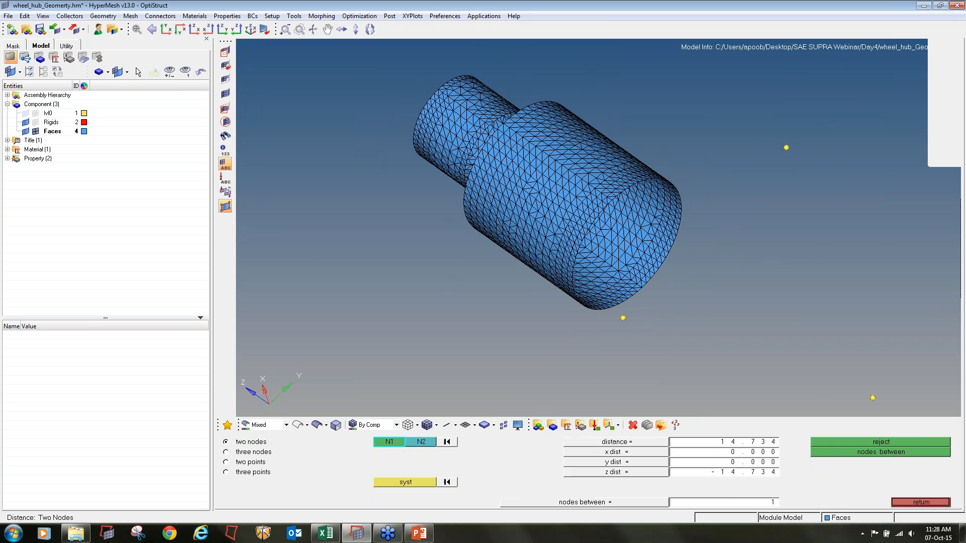
Create a circle center node from three nodes on the free end rim of the larger shaft section.
{"action": "left_click", "coordinate": [226, 452]}
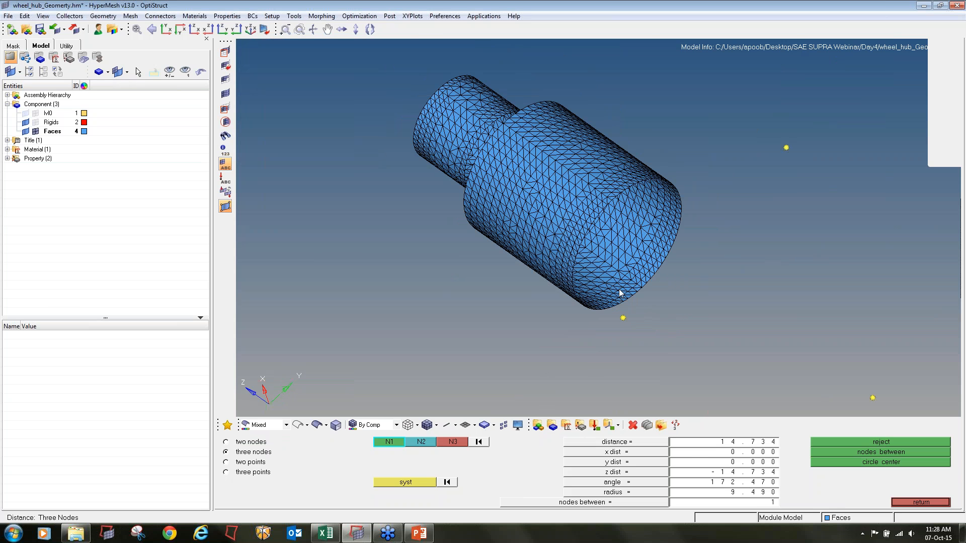
{"action": "scroll", "coordinate": [626, 297], "scroll_direction": "up", "scroll_amount": 5}
{"action": "left_click", "coordinate": [650, 318]}
{"action": "left_click", "coordinate": [669, 304]}
{"action": "left_click", "coordinate": [687, 291]}
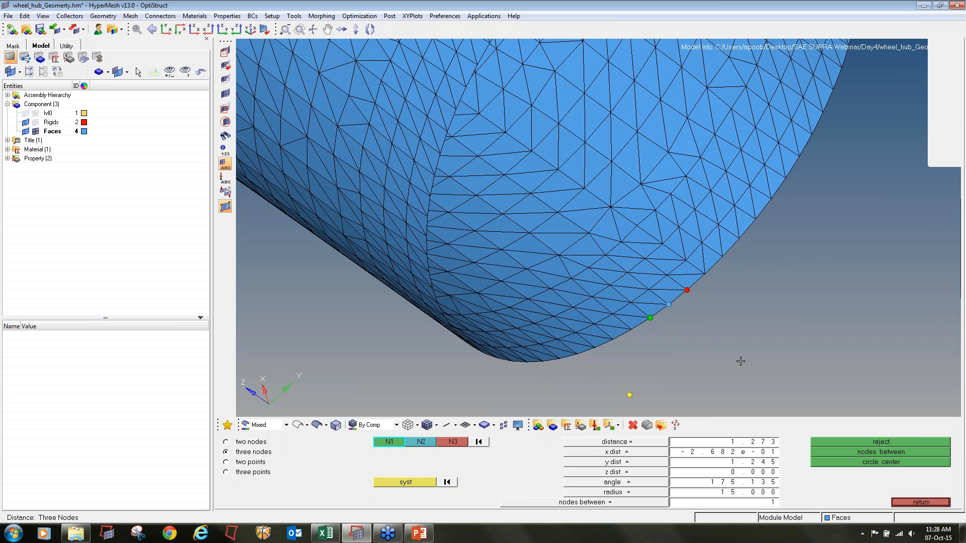
{"action": "left_click", "coordinate": [864, 462]}
{"action": "scroll", "coordinate": [629, 271], "scroll_direction": "down", "scroll_amount": 4}
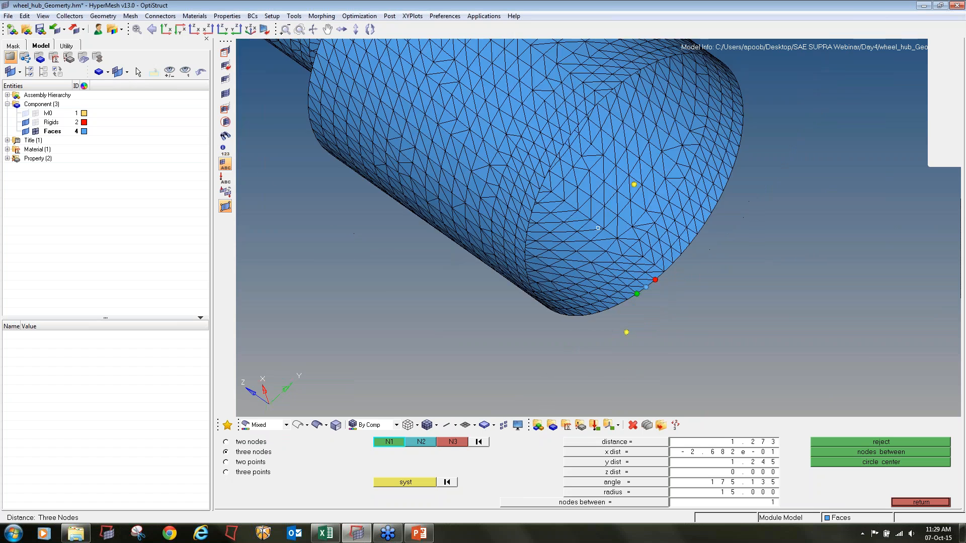
Create a circle center node from three nodes on the larger section's rim that faces the smaller section.
{"action": "left_click_drag", "start_coordinate": [629, 271], "coordinate": [679, 294], "text": "ctrl"}
{"action": "scroll", "coordinate": [343, 277], "scroll_direction": "up", "scroll_amount": 3, "text": "ctrl"}
{"action": "left_click", "coordinate": [316, 262]}
{"action": "left_click", "coordinate": [323, 291]}
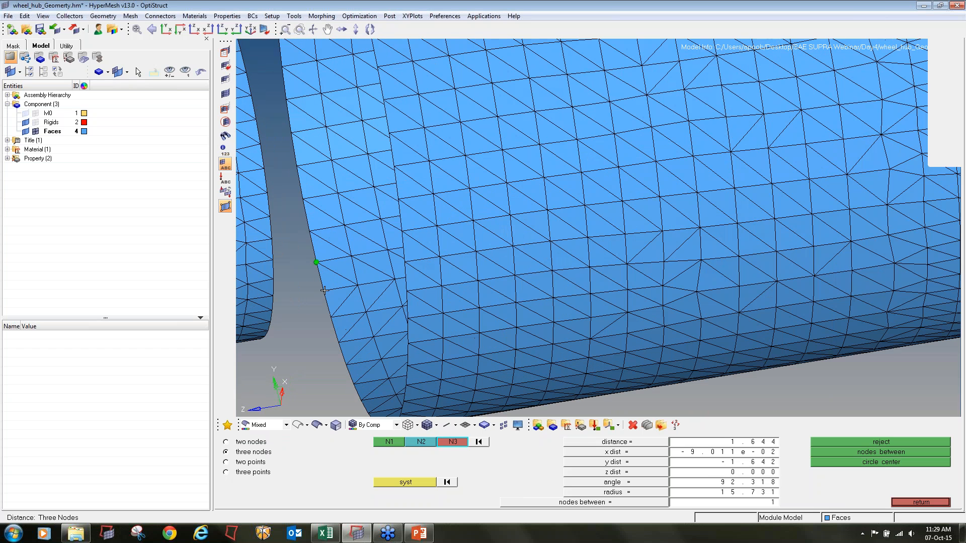
{"action": "left_click", "coordinate": [334, 317]}
{"action": "left_click", "coordinate": [836, 463]}
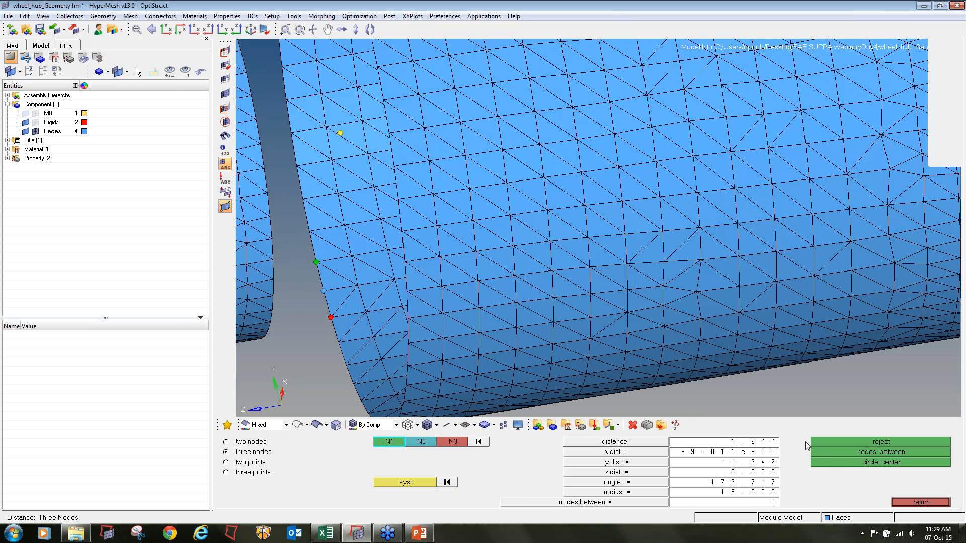
Create one node midway between the two circle center nodes of the larger shaft section.
{"action": "key", "text": "f"}
{"action": "left_click_drag", "start_coordinate": [254, 409], "coordinate": [277, 413], "text": "ctrl"}
{"action": "left_click", "coordinate": [225, 441]}
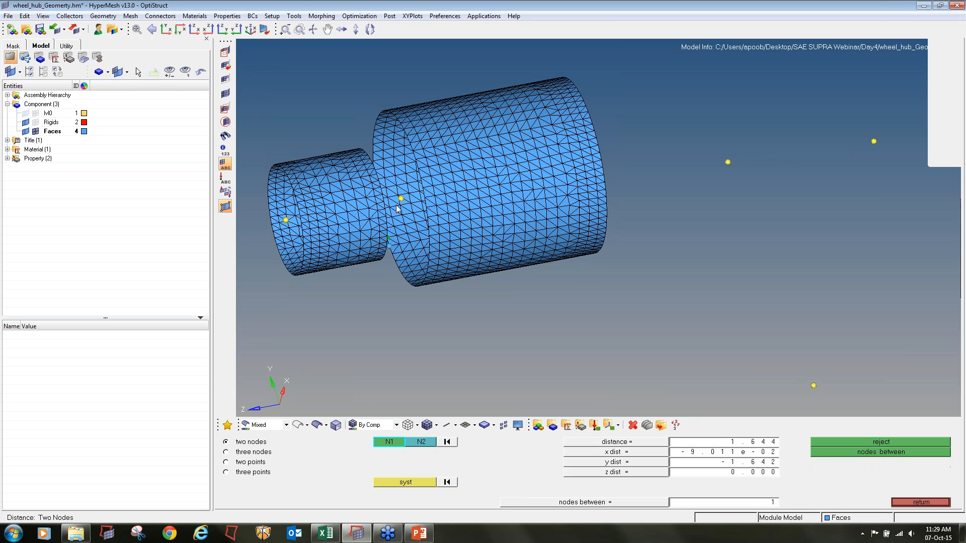
{"action": "left_click", "coordinate": [401, 198]}
{"action": "mouse_move", "coordinate": [737, 221]}
{"action": "left_mouse_down", "text": "ctrl"}
{"action": "mouse_move", "coordinate": [598, 228]}
{"action": "mouse_move", "coordinate": [551, 189]}
{"action": "mouse_move", "coordinate": [565, 173]}
{"action": "left_mouse_up", "text": "ctrl"}
{"action": "left_click", "coordinate": [561, 162]}
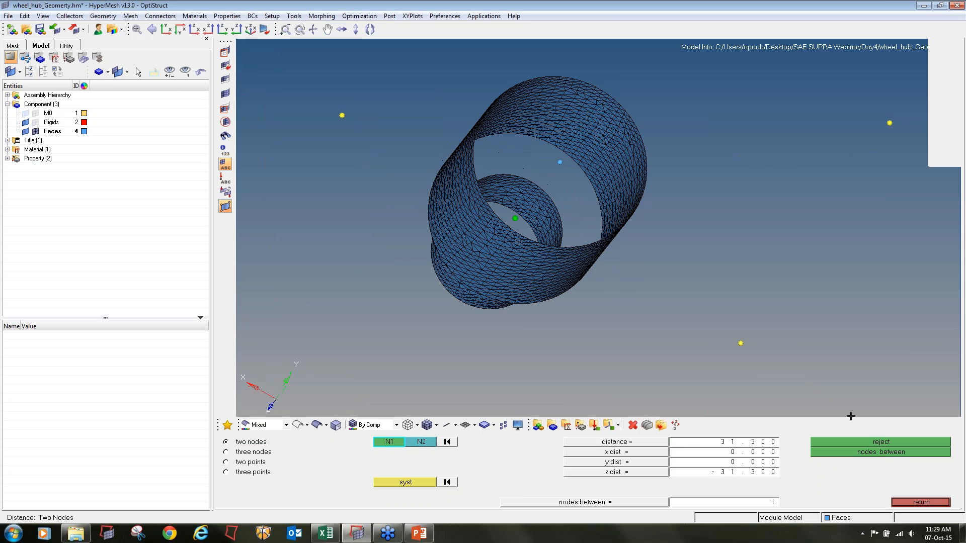
{"action": "left_click", "coordinate": [863, 453]}
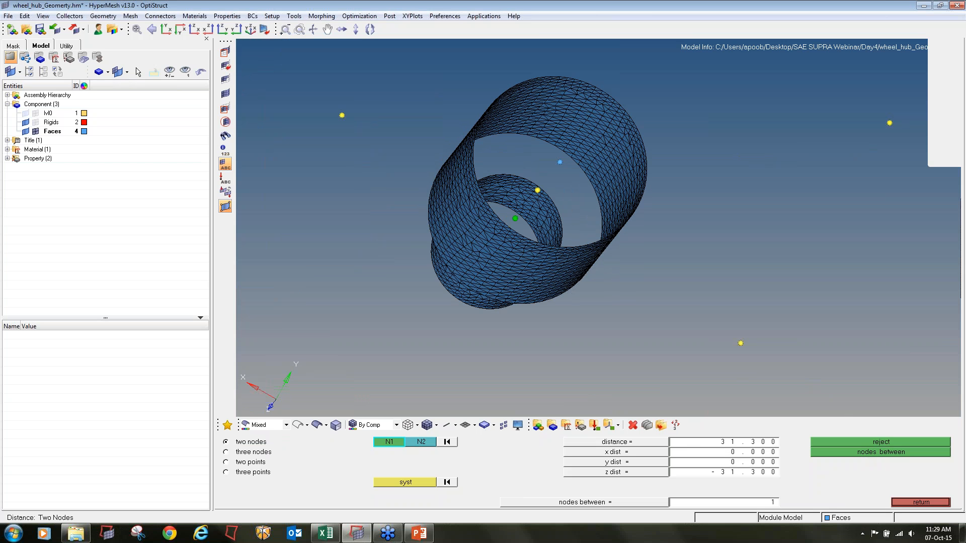
Hide the Faces mesh and clear the four shaft rim center nodes from the temporary nodes, keeping the two midway nodes.
{"action": "left_click", "coordinate": [35, 131]}
{"action": "left_click_drag", "start_coordinate": [469, 232], "coordinate": [491, 206], "text": "ctrl"}
{"action": "key", "text": "F2"}
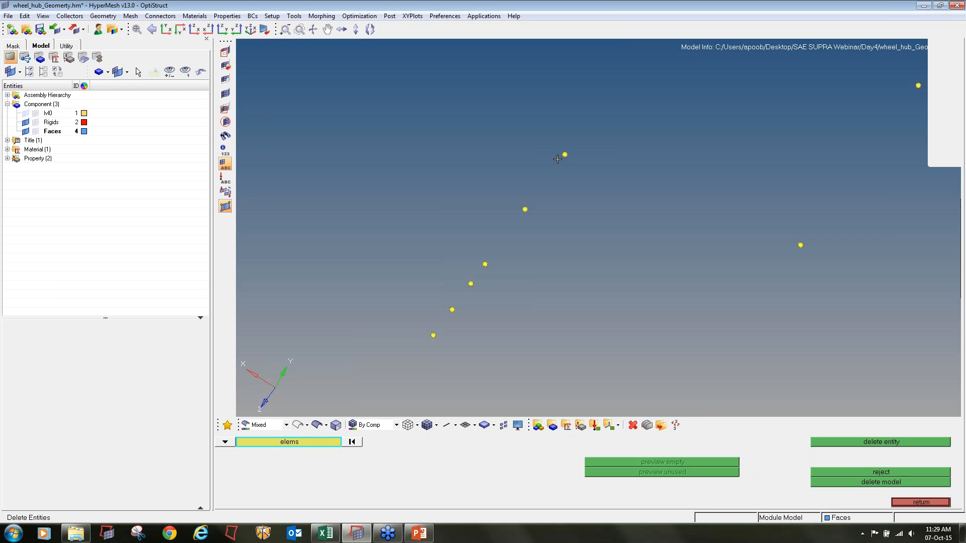
{"action": "key", "text": "shift+F2"}
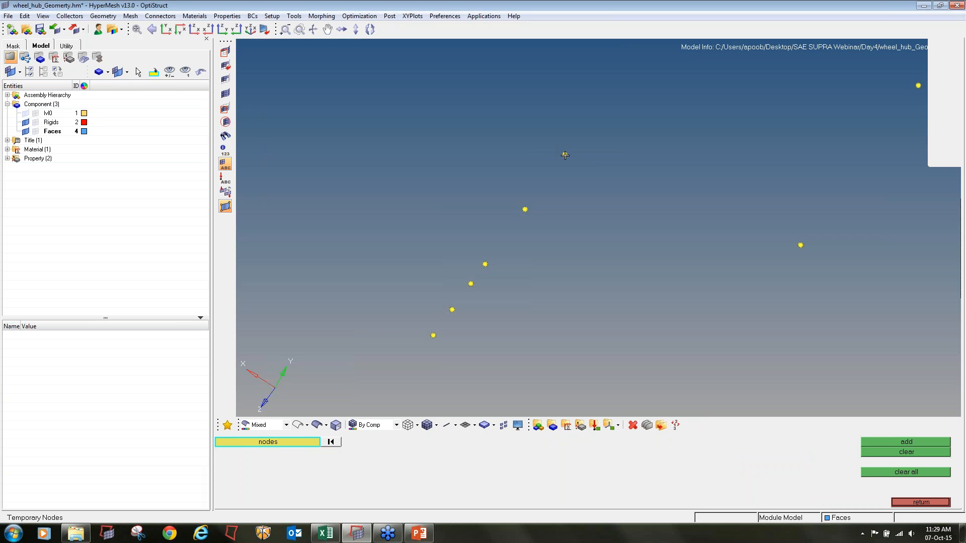
{"action": "left_click_drag", "start_coordinate": [568, 169], "coordinate": [552, 136], "text": "shift"}
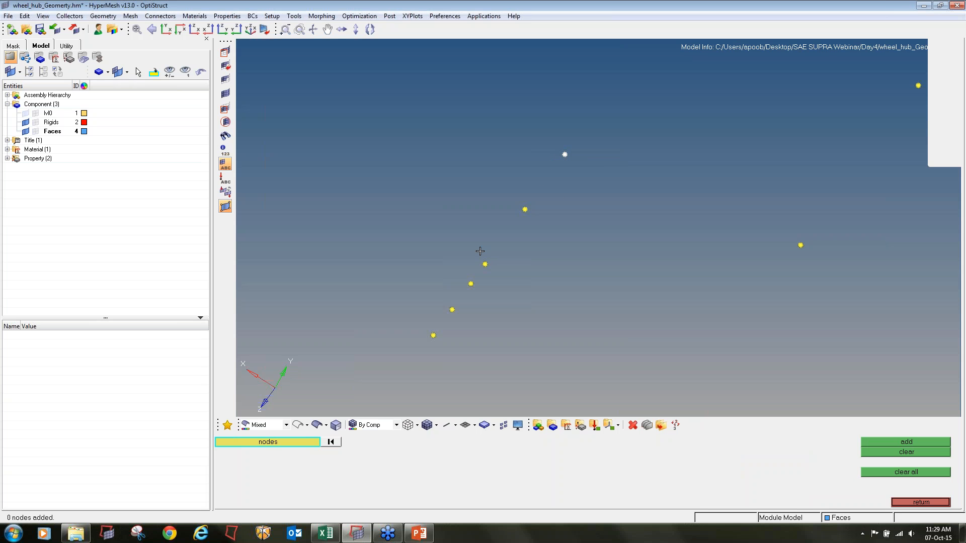
{"action": "left_click_drag", "start_coordinate": [452, 252], "coordinate": [497, 304], "text": "shift"}
{"action": "left_click_drag", "start_coordinate": [413, 328], "coordinate": [466, 361], "text": "shift"}
{"action": "left_click", "coordinate": [916, 452]}
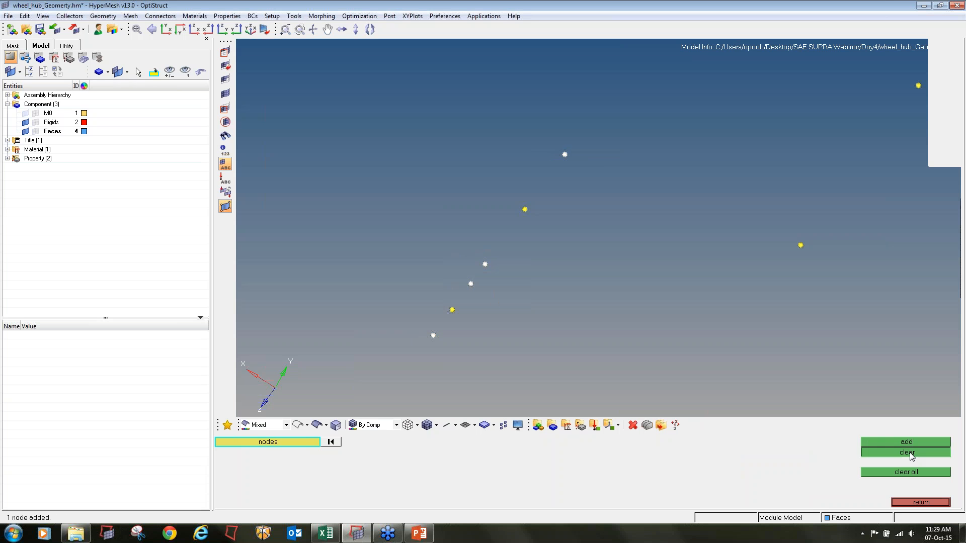
Make Rigids the current component and display the meshes of the Faces and lvl0 components again.
{"action": "right_click", "coordinate": [48, 123]}
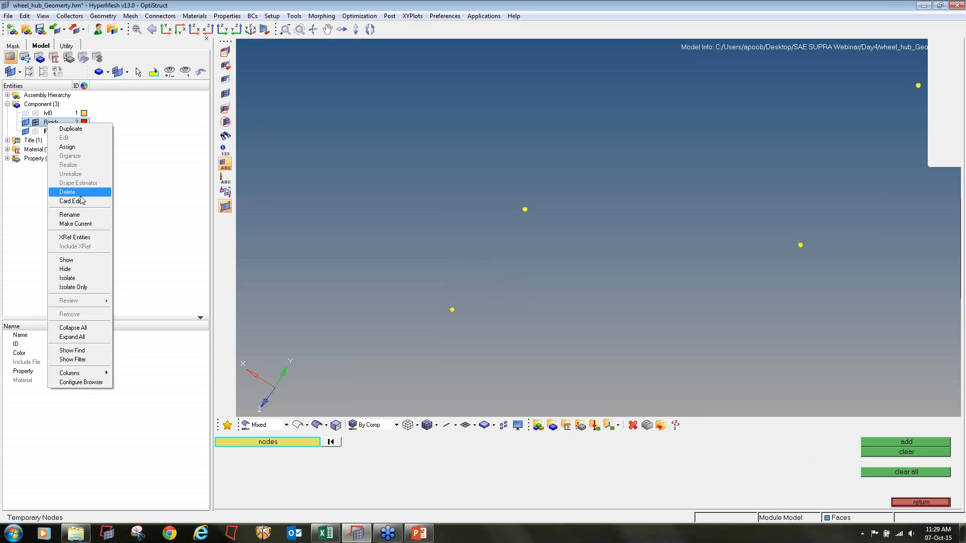
{"action": "left_click", "coordinate": [76, 224]}
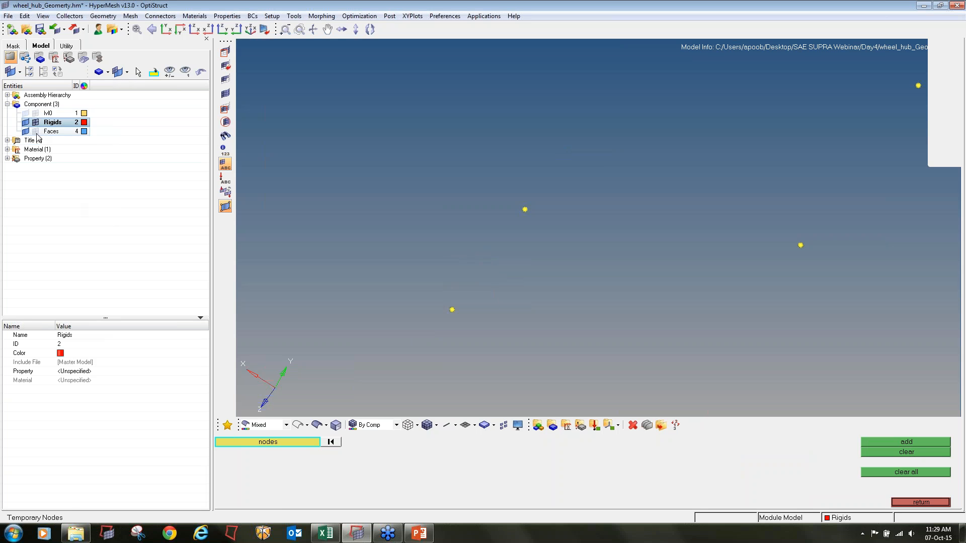
{"action": "left_click", "coordinate": [35, 131]}
{"action": "left_click", "coordinate": [36, 113]}
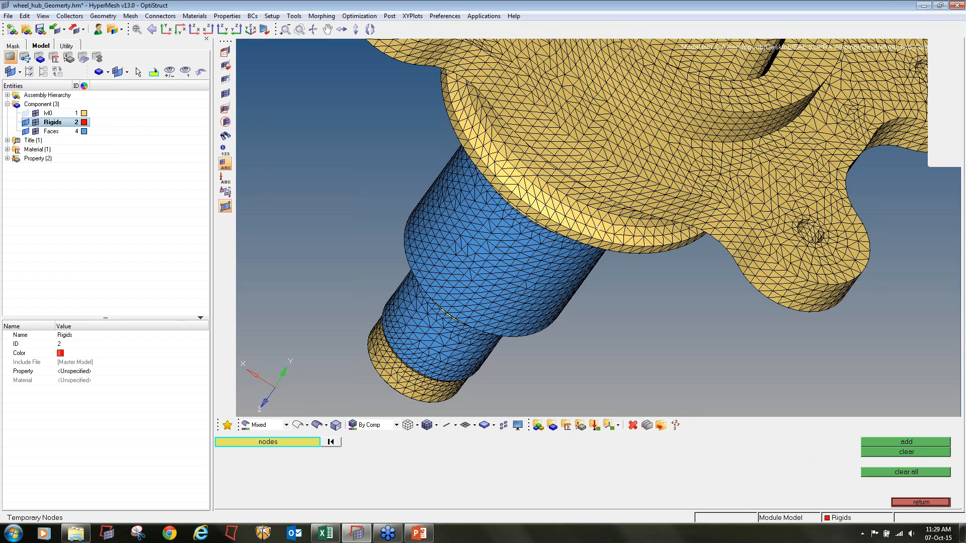
{"action": "left_click_drag", "start_coordinate": [593, 227], "coordinate": [524, 352], "text": "ctrl"}
{"action": "key", "text": "f"}
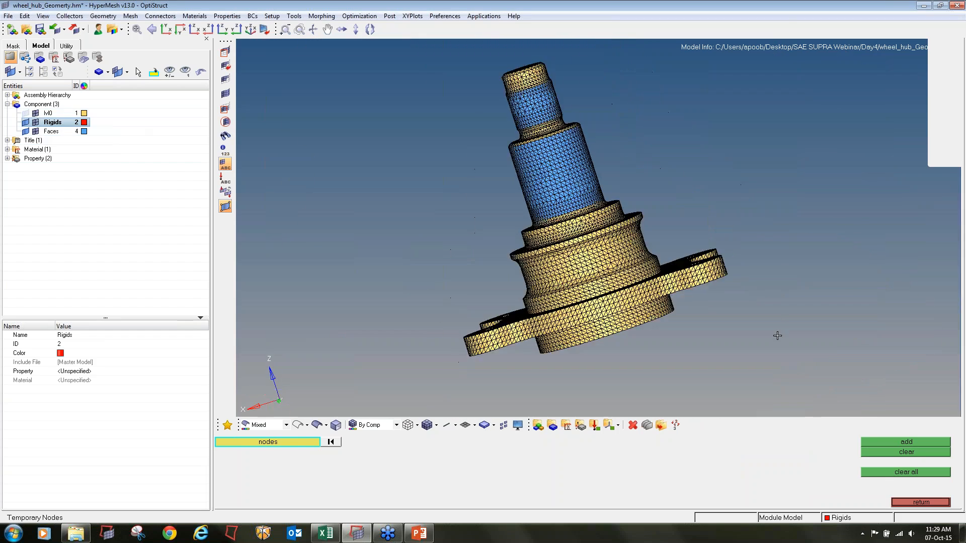
{"action": "left_click_drag", "start_coordinate": [776, 337], "coordinate": [755, 372], "text": "ctrl"}
Start an RBE2 rigid element with the center node of one flange bolt hole as the independent node.
{"action": "left_click", "coordinate": [904, 504]}
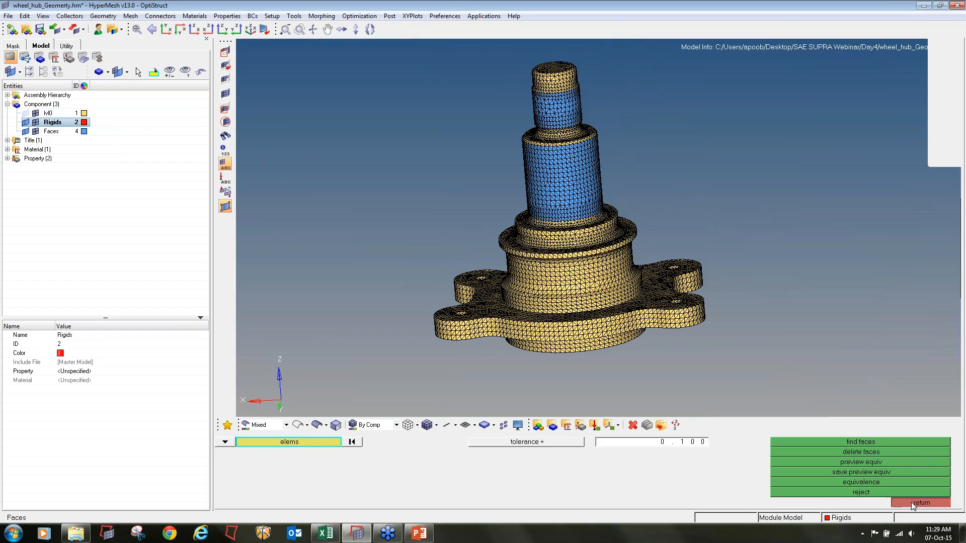
{"action": "left_click", "coordinate": [911, 502]}
{"action": "left_click", "coordinate": [456, 463]}
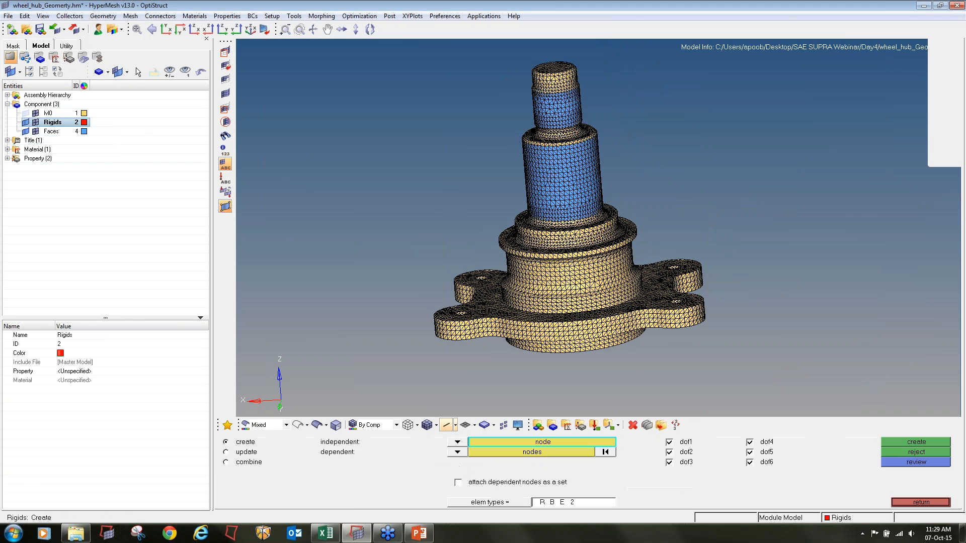
{"action": "left_click_drag", "start_coordinate": [614, 286], "coordinate": [654, 374], "text": "ctrl"}
{"action": "scroll", "coordinate": [409, 259], "scroll_direction": "up", "scroll_amount": 4, "text": "ctrl"}
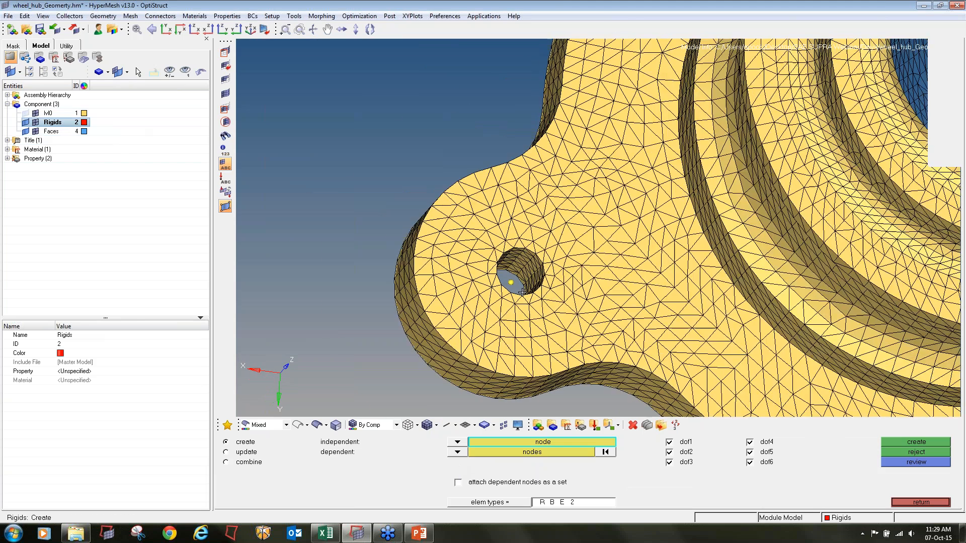
{"action": "left_click", "coordinate": [519, 274]}
Pick several nodes around the inner wall of this bolt hole as dependent nodes.
{"action": "left_click_drag", "start_coordinate": [516, 273], "coordinate": [580, 190], "text": "ctrl"}
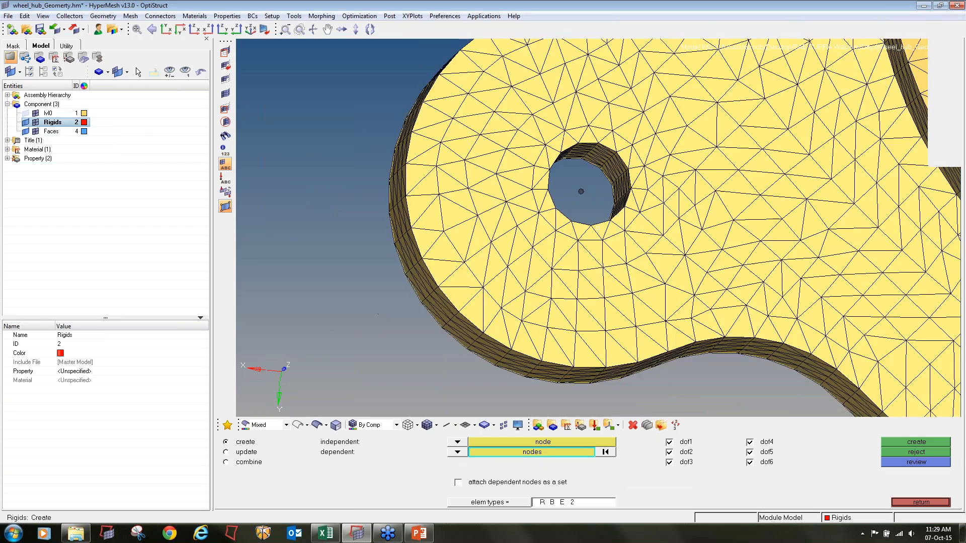
{"action": "right_click_drag", "start_coordinate": [581, 190], "coordinate": [522, 276], "text": "ctrl"}
{"action": "scroll", "coordinate": [523, 274], "scroll_direction": "up", "scroll_amount": 3, "text": "ctrl"}
{"action": "left_click", "coordinate": [559, 227]}
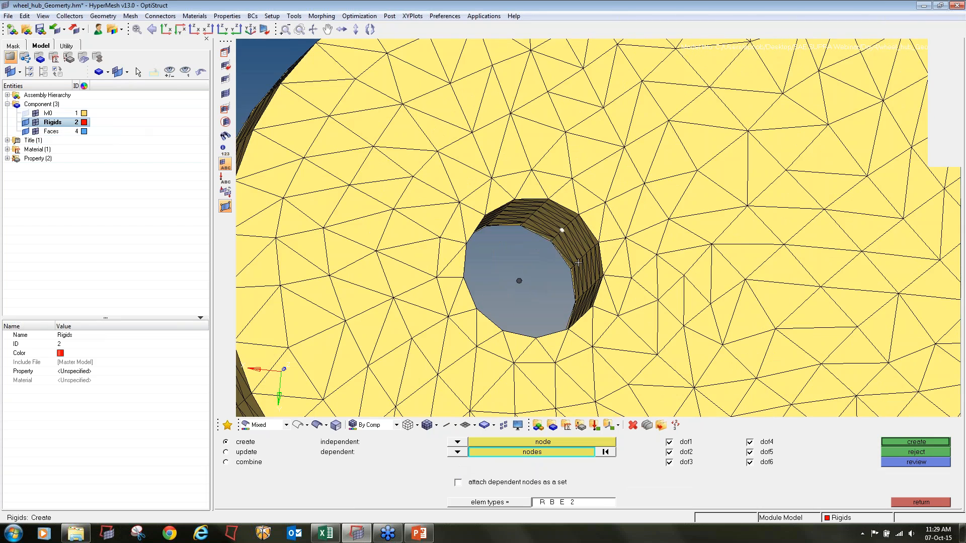
{"action": "left_click_drag", "start_coordinate": [560, 226], "coordinate": [572, 193], "text": "ctrl"}
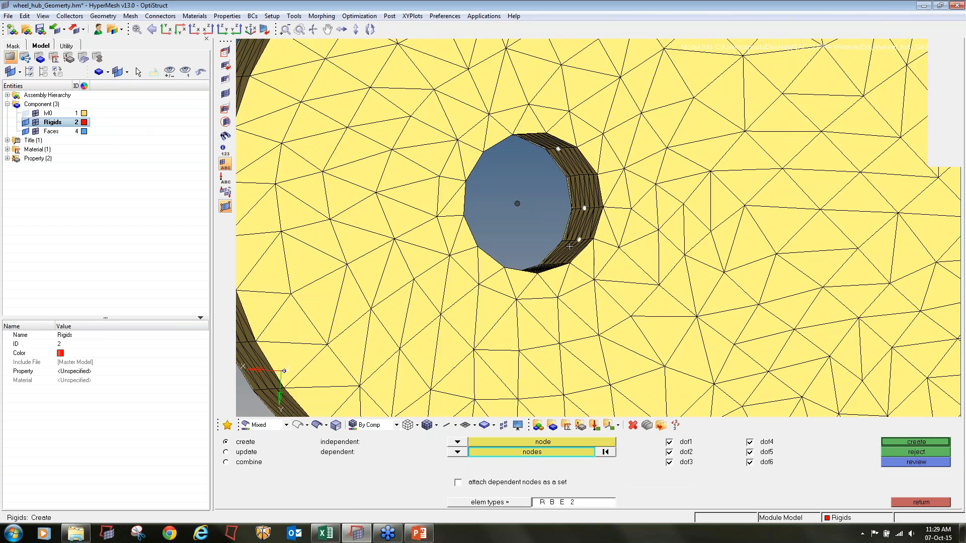
{"action": "left_click_drag", "start_coordinate": [569, 246], "coordinate": [571, 285], "text": "ctrl"}
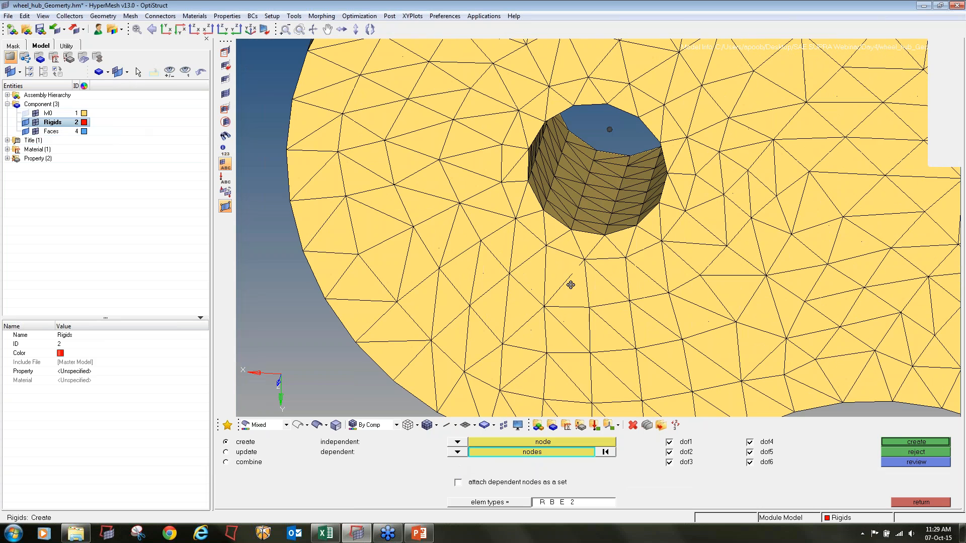
{"action": "left_click_drag", "start_coordinate": [625, 154], "coordinate": [632, 254], "text": "ctrl"}
{"action": "scroll", "coordinate": [632, 254], "scroll_direction": "down", "scroll_amount": 3, "text": "ctrl"}
{"action": "right_click_drag", "start_coordinate": [632, 254], "coordinate": [582, 96], "text": "ctrl"}
{"action": "right_click_drag", "start_coordinate": [648, 359], "coordinate": [648, 352], "text": "ctrl"}
{"action": "scroll", "coordinate": [648, 352], "scroll_direction": "up", "scroll_amount": 3, "text": "ctrl"}
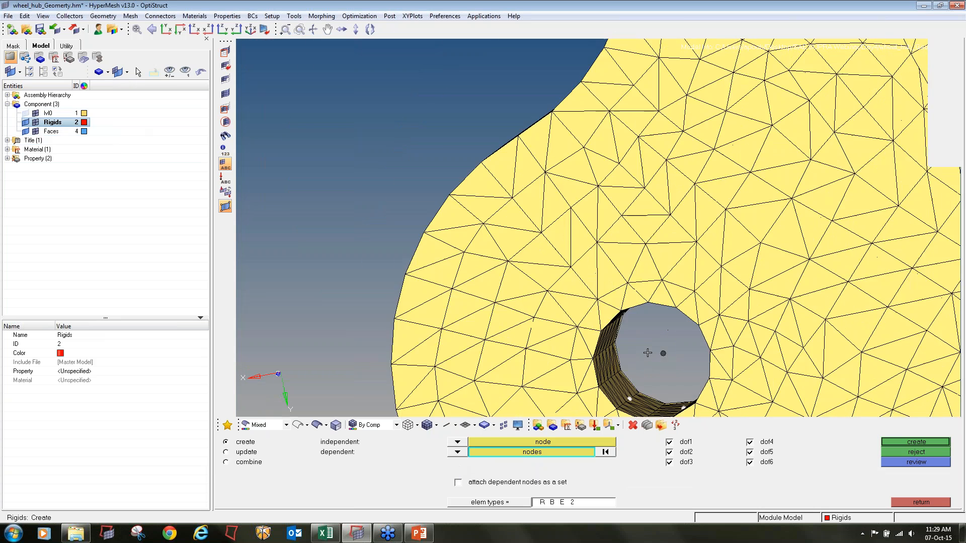
{"action": "right_click_drag", "start_coordinate": [654, 280], "coordinate": [589, 302], "text": "ctrl"}
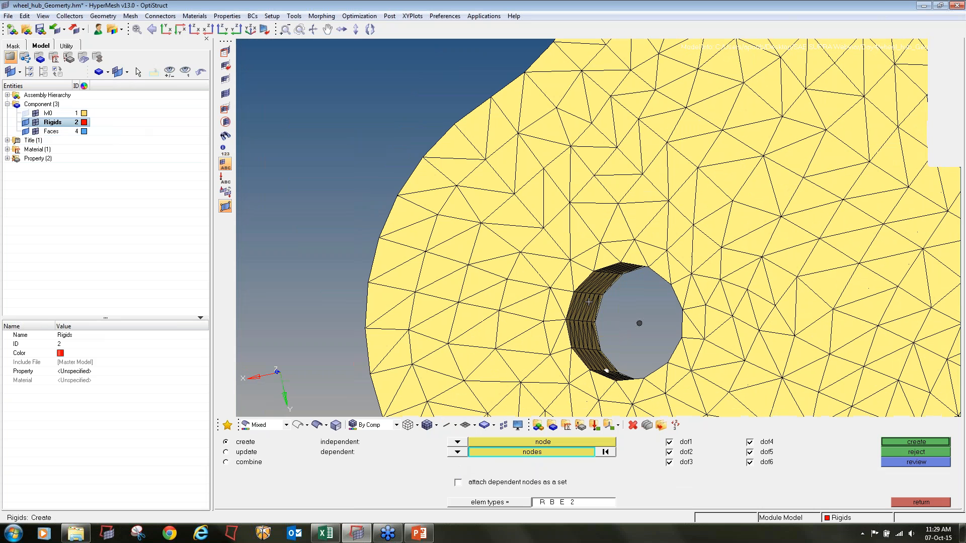
{"action": "left_click", "coordinate": [606, 274]}
Extend the dependent node selection by face to the whole hole wall and create the RBE2 element.
{"action": "left_click", "coordinate": [531, 455]}
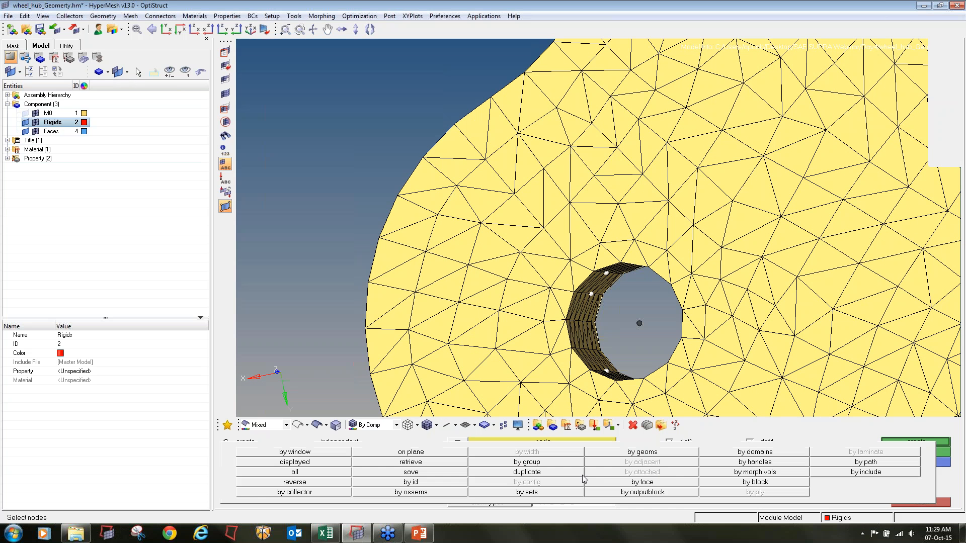
{"action": "left_click", "coordinate": [652, 484]}
{"action": "right_click_drag", "start_coordinate": [707, 219], "coordinate": [702, 353], "text": "ctrl"}
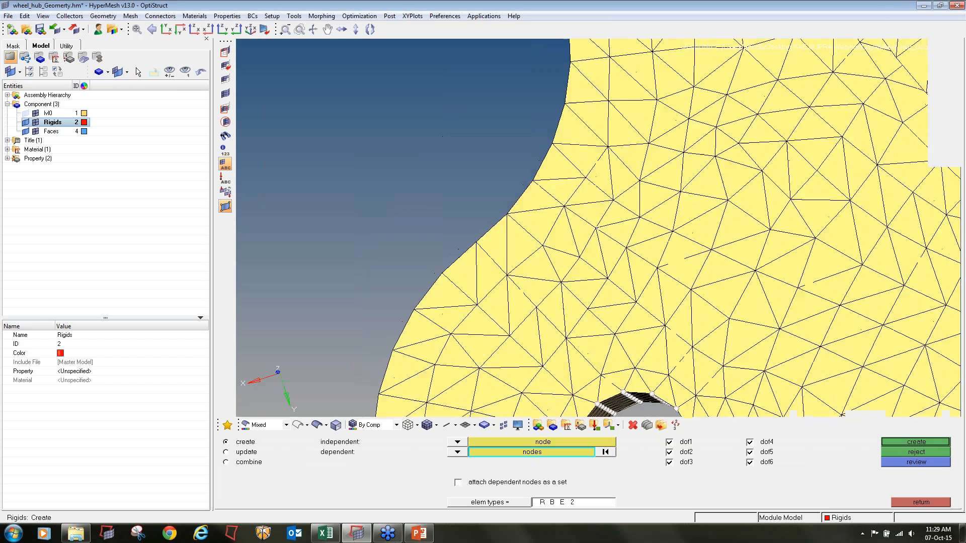
{"action": "scroll", "coordinate": [684, 338], "scroll_direction": "down", "scroll_amount": 3, "text": "ctrl"}
{"action": "left_click_drag", "start_coordinate": [702, 354], "coordinate": [770, 372], "text": "ctrl"}
{"action": "left_click", "coordinate": [932, 443]}
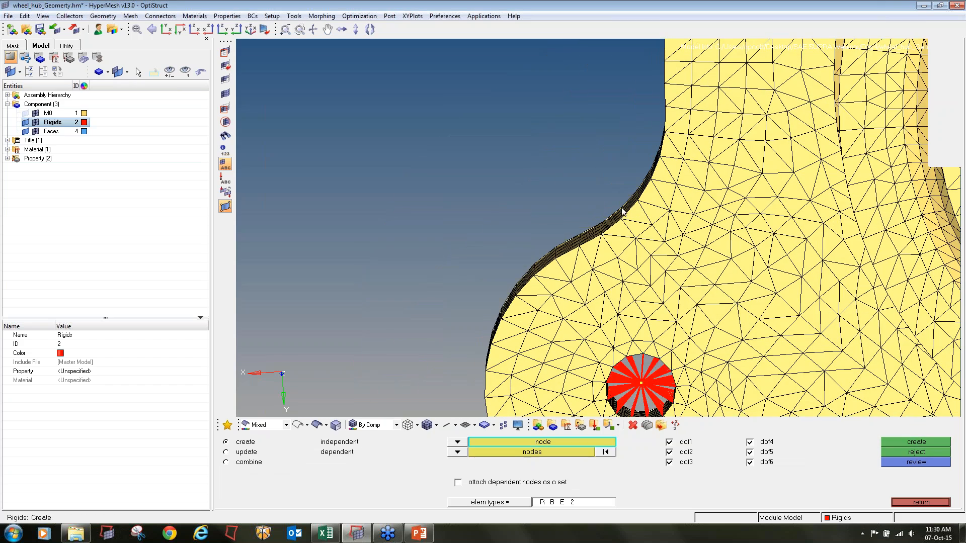
Create an RBE2 element in a second flange bolt hole, linking its center node to all hole wall nodes selected by face.
{"action": "scroll", "coordinate": [624, 210], "scroll_direction": "down", "scroll_amount": 3, "text": "ctrl"}
{"action": "right_click_drag", "start_coordinate": [654, 50], "coordinate": [607, 158], "text": "ctrl"}
{"action": "scroll", "coordinate": [607, 158], "scroll_direction": "up", "scroll_amount": 5, "text": "ctrl"}
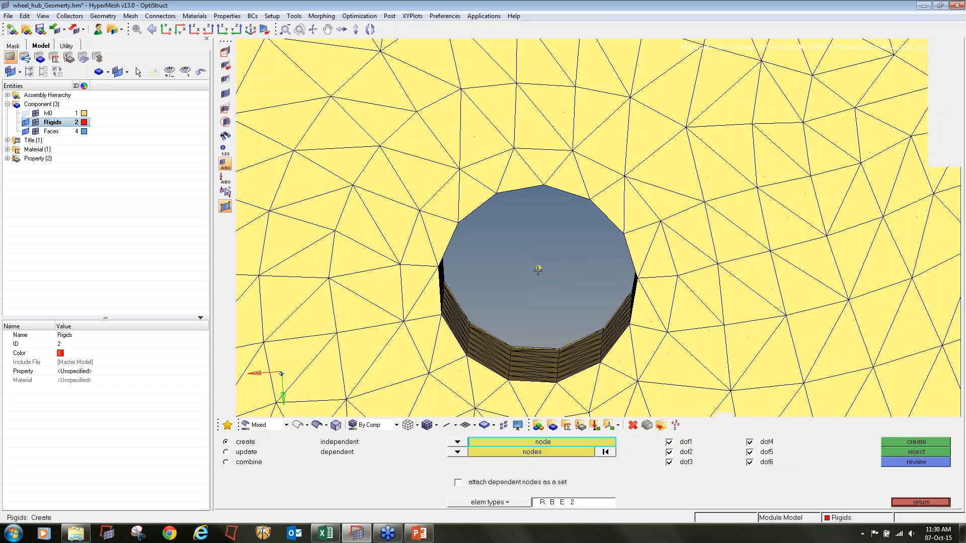
{"action": "left_click", "coordinate": [538, 267]}
{"action": "left_click", "coordinate": [510, 361]}
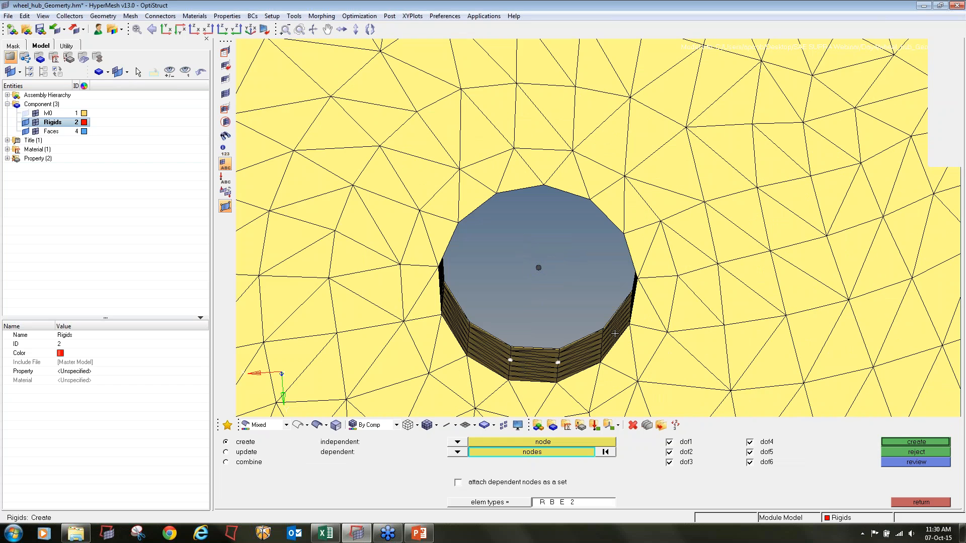
{"action": "scroll", "coordinate": [618, 323], "scroll_direction": "down", "scroll_amount": 3, "text": "ctrl"}
{"action": "left_click_drag", "start_coordinate": [619, 323], "coordinate": [465, 323], "text": "ctrl"}
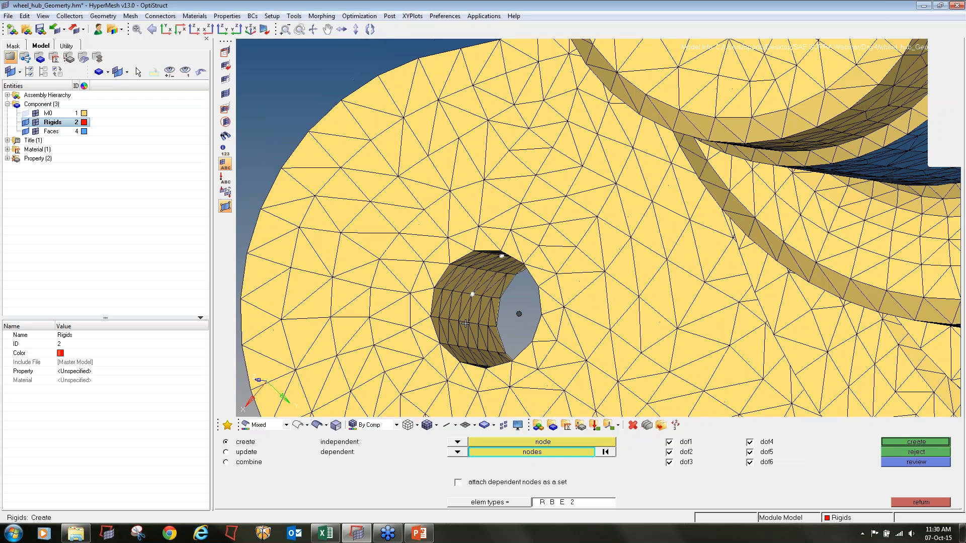
{"action": "left_click", "coordinate": [474, 347]}
{"action": "left_click", "coordinate": [573, 452]}
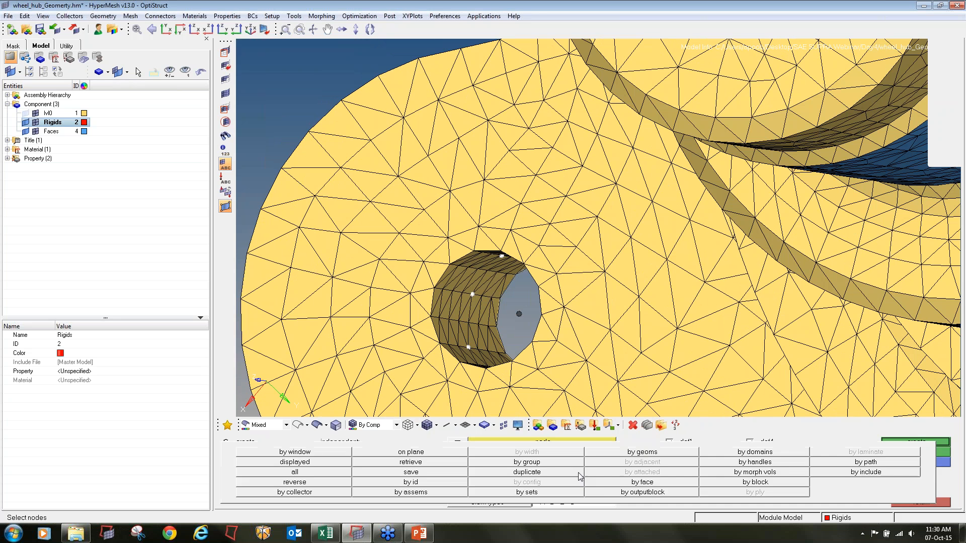
{"action": "left_click", "coordinate": [599, 483]}
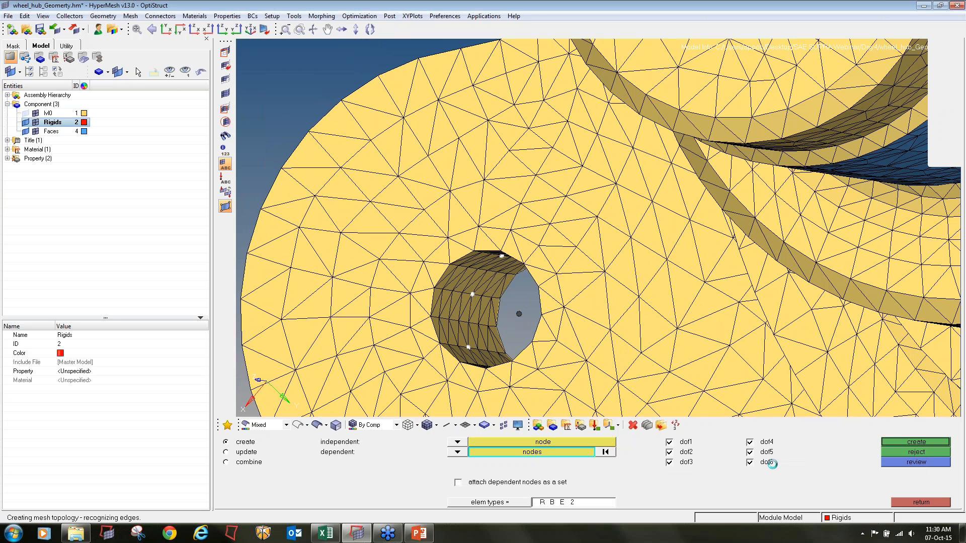
{"action": "left_click", "coordinate": [903, 442]}
Create an RBE2 element in a third flange bolt hole, from its center node to the wall nodes selected by face.
{"action": "scroll", "coordinate": [494, 205], "scroll_direction": "down", "scroll_amount": 8, "text": "ctrl"}
{"action": "right_click_drag", "start_coordinate": [746, 130], "coordinate": [681, 209], "text": "ctrl"}
{"action": "scroll", "coordinate": [681, 210], "scroll_direction": "up", "scroll_amount": 8, "text": "ctrl"}
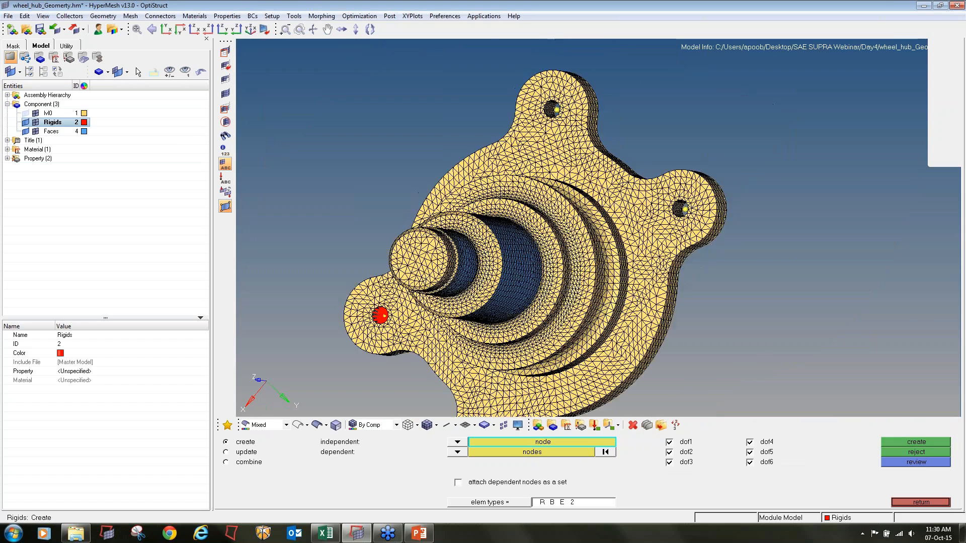
{"action": "scroll", "coordinate": [689, 191], "scroll_direction": "up", "scroll_amount": 3, "text": "ctrl"}
{"action": "left_click", "coordinate": [682, 189]}
{"action": "left_click", "coordinate": [562, 208]}
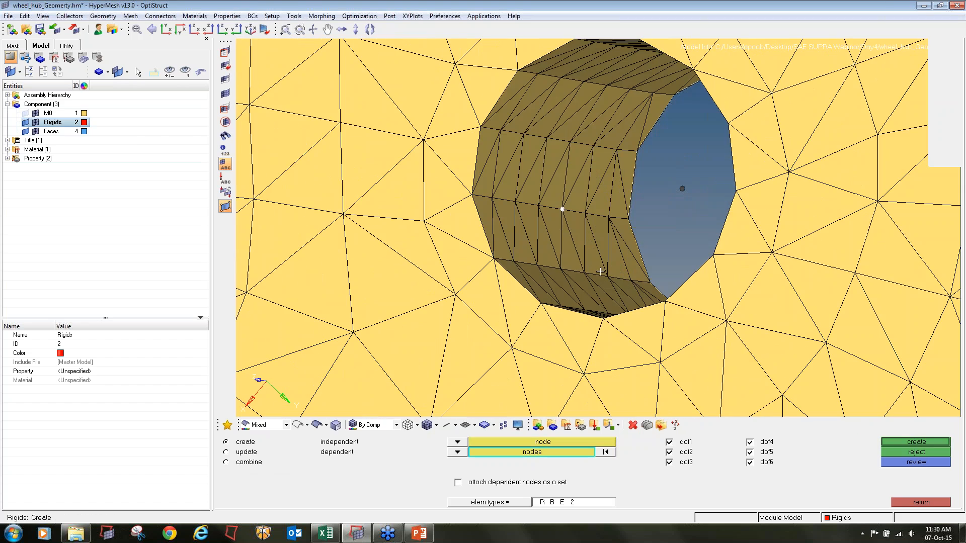
{"action": "scroll", "coordinate": [606, 101], "scroll_direction": "down", "scroll_amount": 3, "text": "ctrl"}
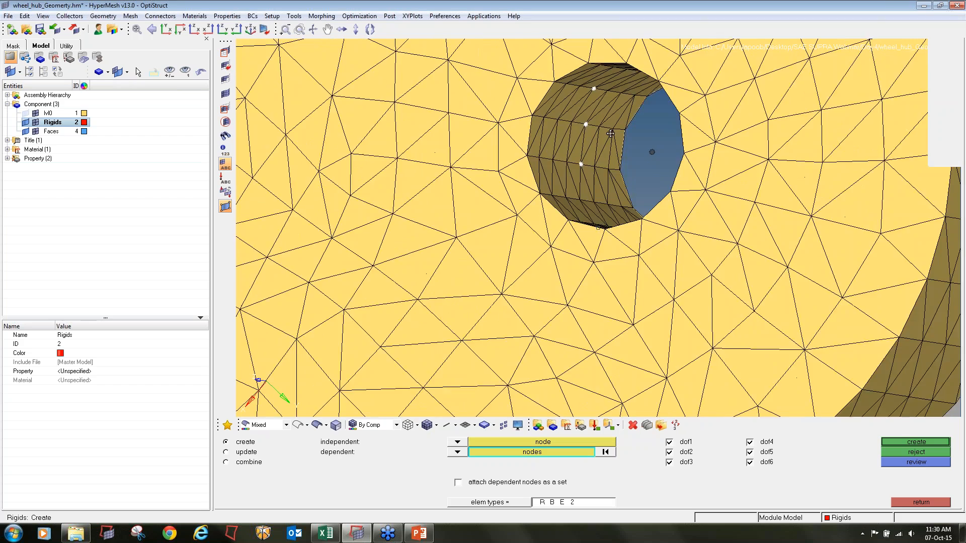
{"action": "left_click_drag", "start_coordinate": [611, 133], "coordinate": [677, 126], "text": "ctrl"}
{"action": "right_click_drag", "start_coordinate": [801, 187], "coordinate": [745, 285], "text": "ctrl"}
{"action": "left_click", "coordinate": [601, 129]}
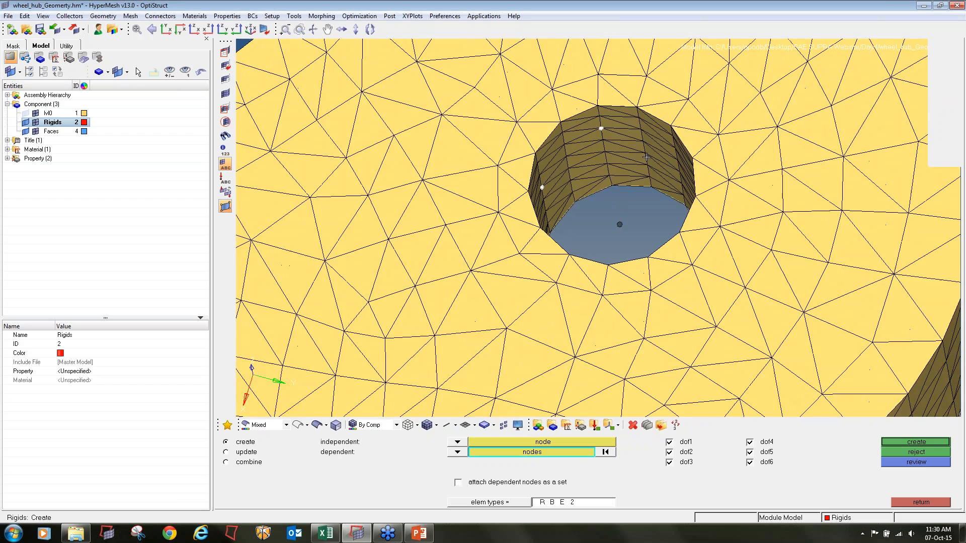
{"action": "left_click_drag", "start_coordinate": [680, 215], "coordinate": [665, 382], "text": "ctrl"}
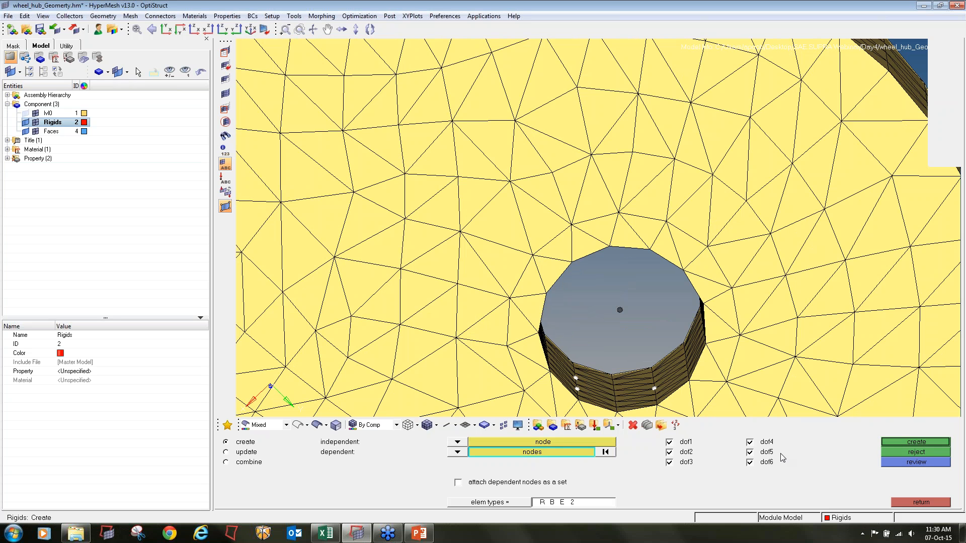
{"action": "left_click", "coordinate": [556, 455]}
{"action": "left_click", "coordinate": [617, 484]}
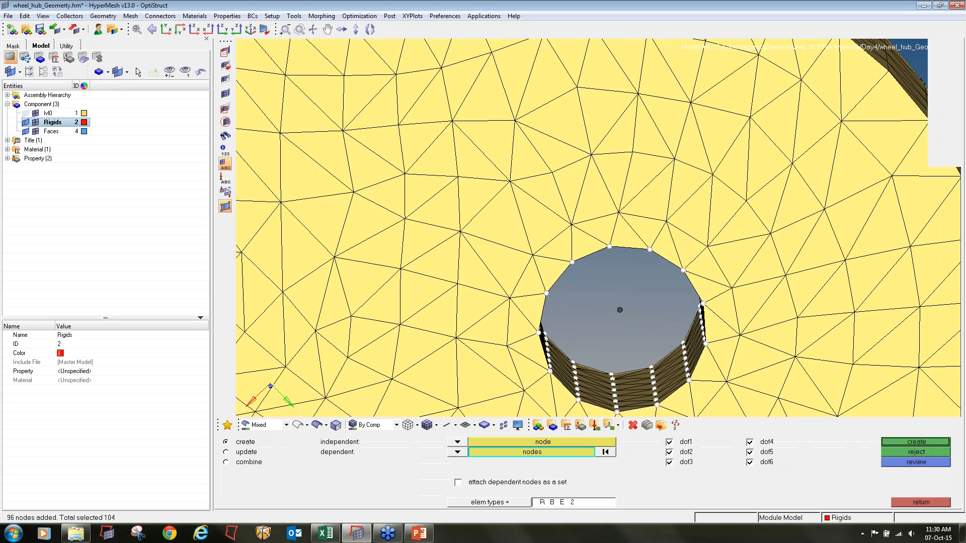
{"action": "left_click", "coordinate": [916, 442]}
{"action": "key", "text": "f"}
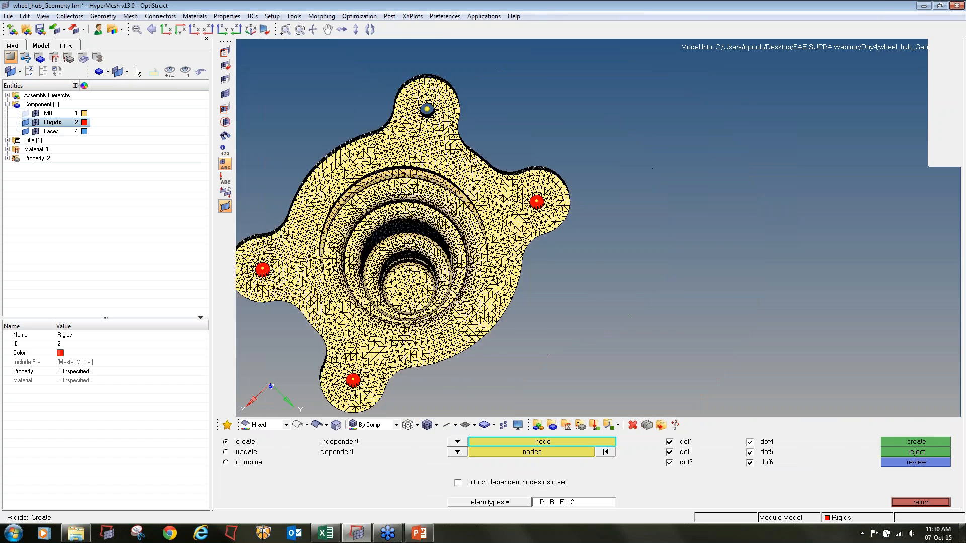
Create an RBE2 element in the fourth flange bolt hole, linking its center node to the hole wall nodes selected by face.
{"action": "scroll", "coordinate": [456, 167], "scroll_direction": "up", "scroll_amount": 5}
{"action": "left_click", "coordinate": [431, 162]}
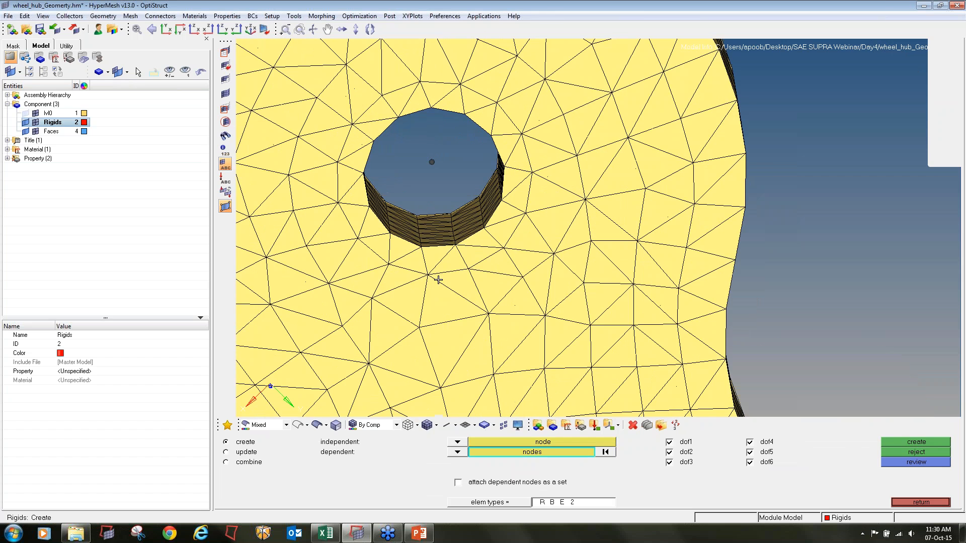
{"action": "left_click", "coordinate": [429, 226]}
{"action": "left_click_drag", "start_coordinate": [485, 199], "coordinate": [688, 319], "text": "ctrl"}
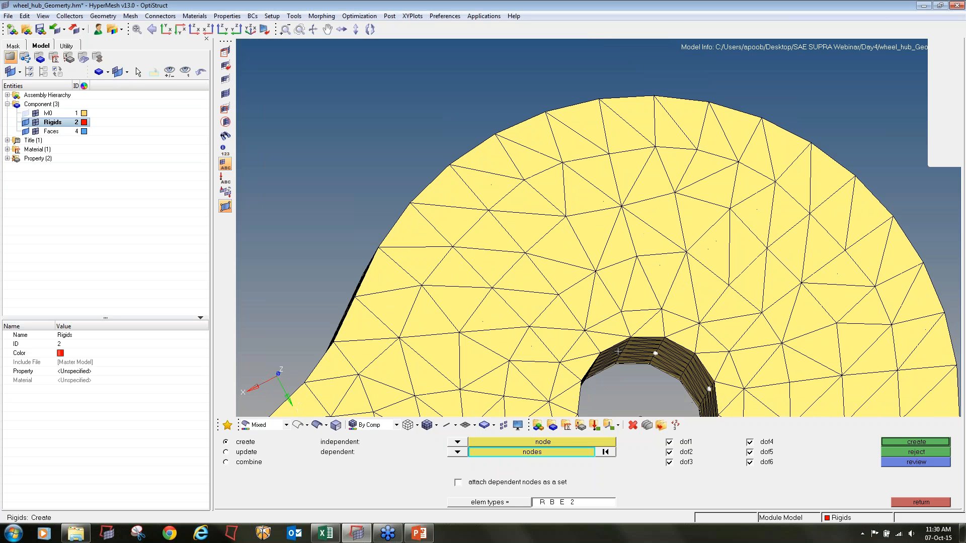
{"action": "left_click_drag", "start_coordinate": [598, 228], "coordinate": [610, 250], "text": "ctrl"}
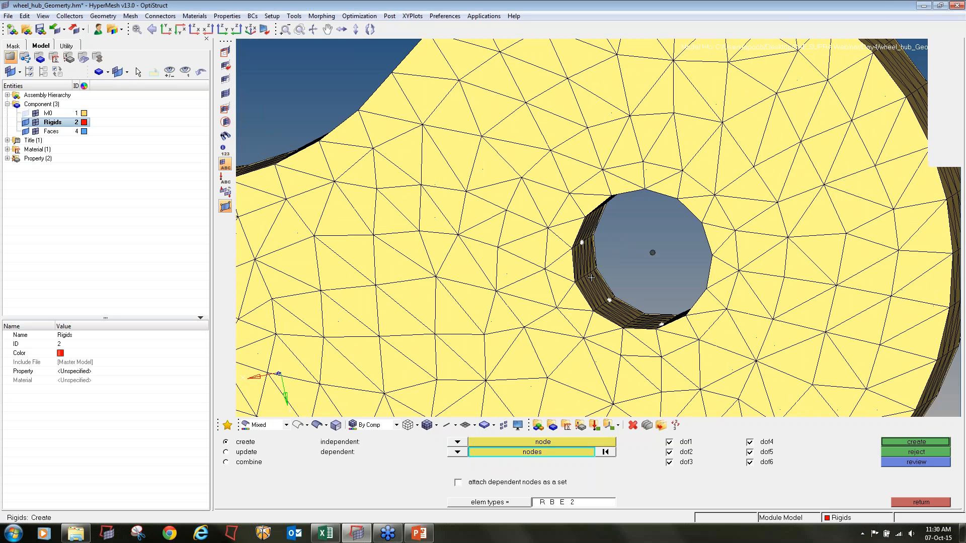
{"action": "left_click", "coordinate": [558, 452]}
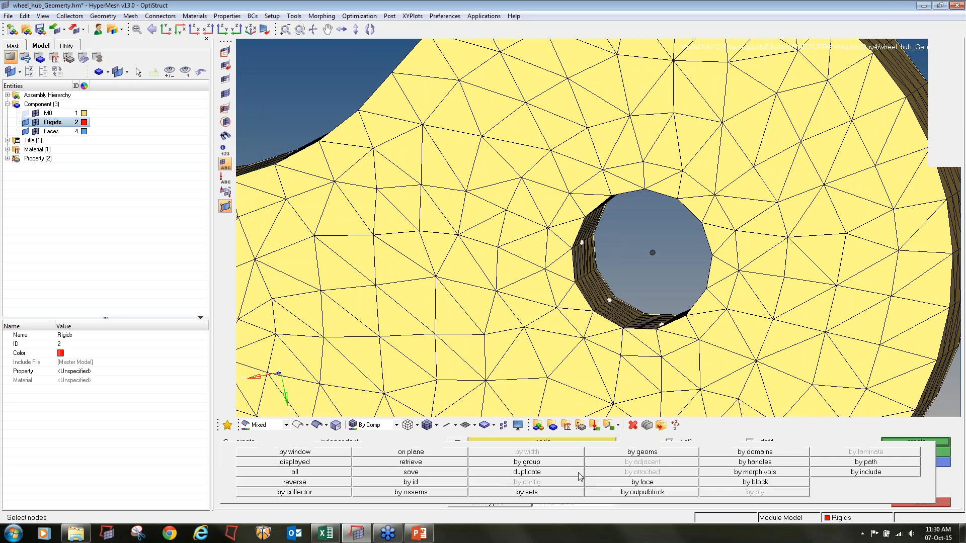
{"action": "left_click", "coordinate": [613, 484]}
{"action": "left_click", "coordinate": [891, 442]}
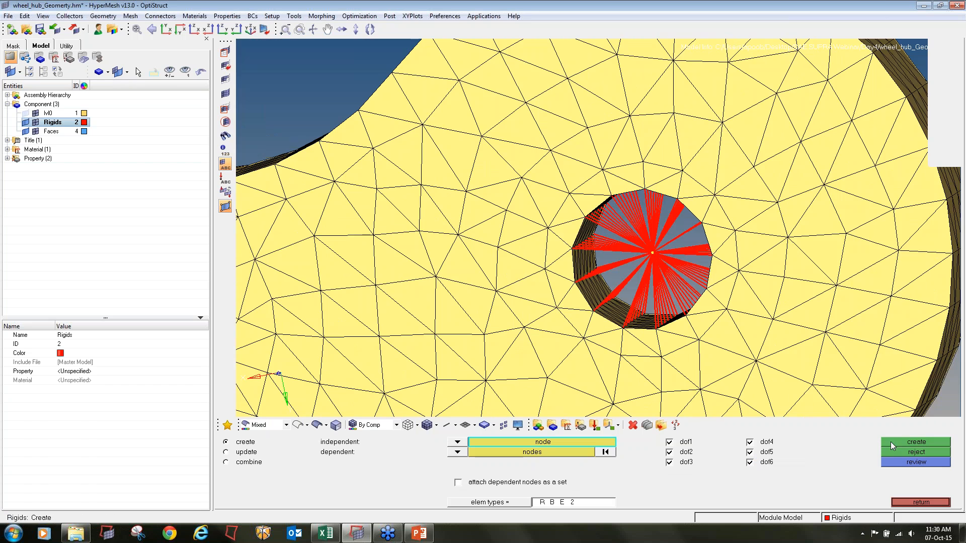
Hide the solid hub mesh, leaving the shaft face meshes and rigid elements displayed.
{"action": "scroll", "coordinate": [557, 200], "scroll_direction": "down", "scroll_amount": 6, "text": "ctrl"}
{"action": "left_click_drag", "start_coordinate": [559, 211], "coordinate": [619, 172], "text": "ctrl"}
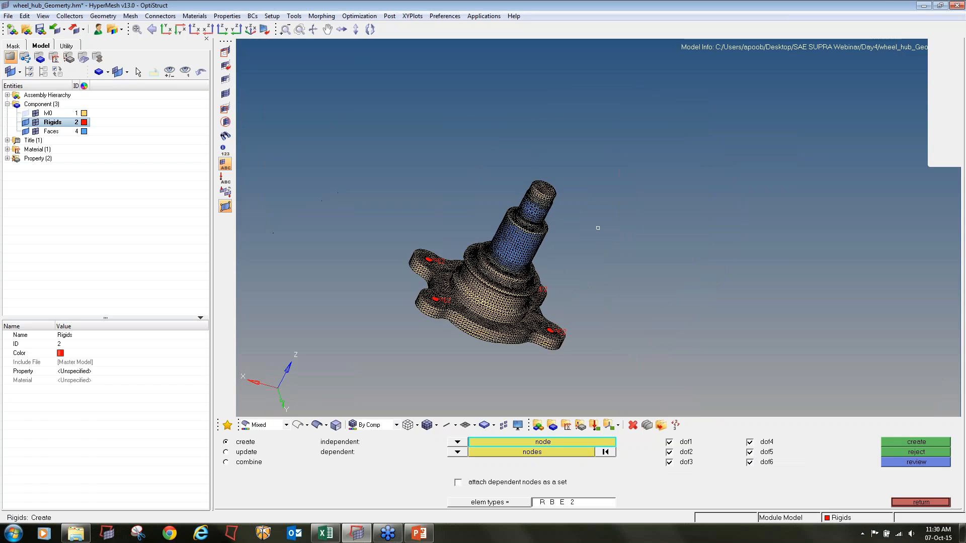
{"action": "scroll", "coordinate": [598, 228], "scroll_direction": "up", "scroll_amount": 5, "text": "ctrl"}
{"action": "scroll", "coordinate": [598, 228], "scroll_direction": "up", "scroll_amount": 1, "text": "ctrl"}
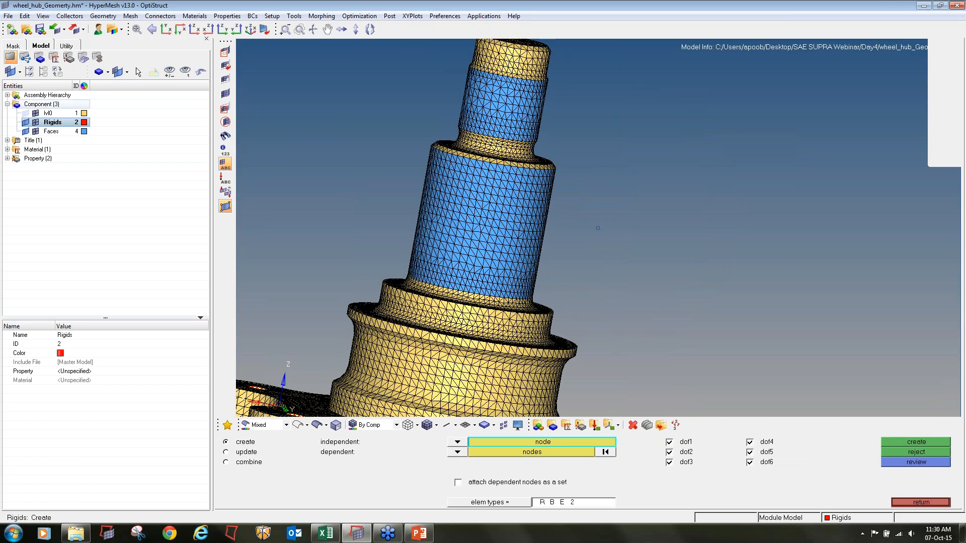
{"action": "left_click", "coordinate": [35, 113]}
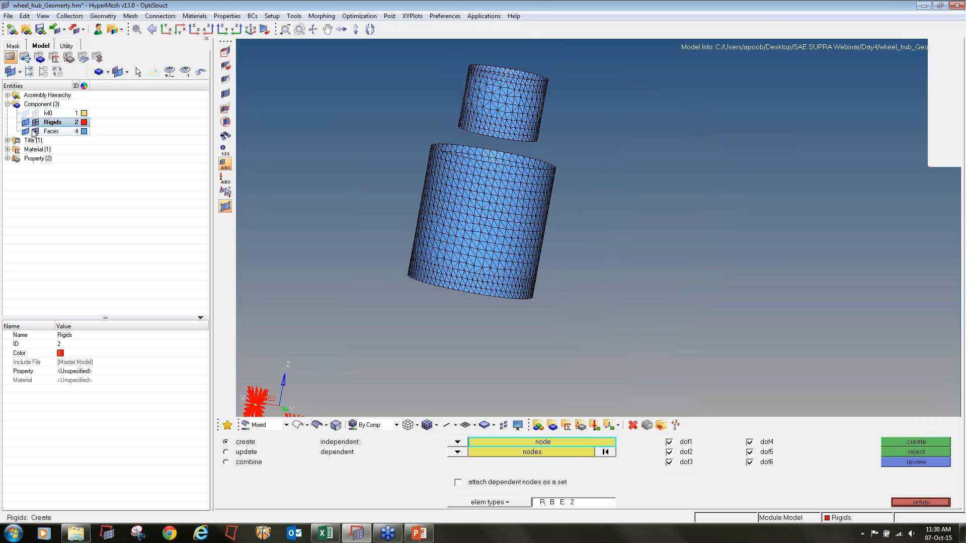
Create an RBE2 element from the center node of the smaller shaft cylinder to all its surface nodes selected by face.
{"action": "left_click_drag", "start_coordinate": [352, 237], "coordinate": [676, 382], "text": "ctrl"}
{"action": "scroll", "coordinate": [382, 244], "scroll_direction": "up", "scroll_amount": 3, "text": "ctrl"}
{"action": "left_click_drag", "start_coordinate": [418, 252], "coordinate": [516, 259], "text": "ctrl"}
{"action": "left_click", "coordinate": [531, 257]}
{"action": "scroll", "coordinate": [572, 264], "scroll_direction": "down", "scroll_amount": 3, "text": "ctrl"}
{"action": "left_click_drag", "start_coordinate": [748, 297], "coordinate": [577, 268], "text": "ctrl"}
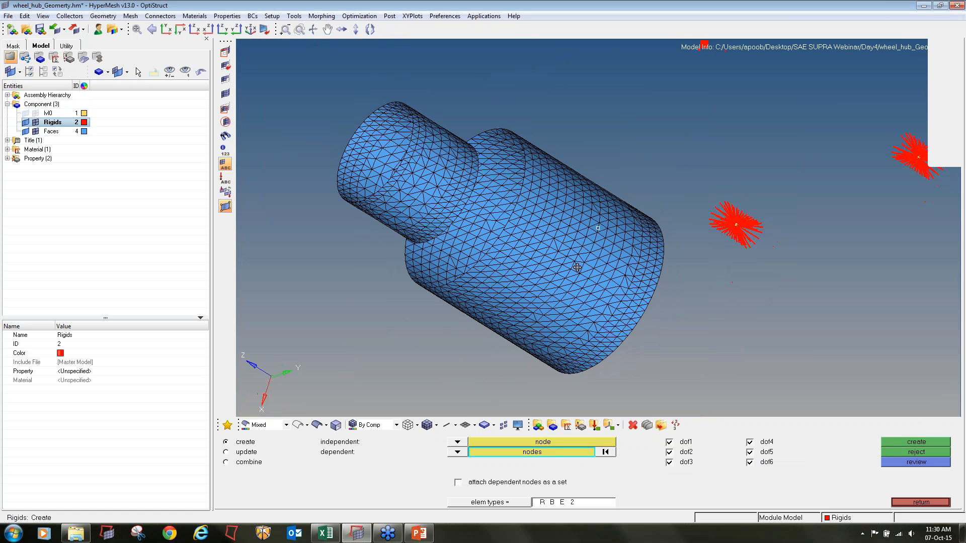
{"action": "left_click", "coordinate": [378, 159]}
{"action": "left_click", "coordinate": [547, 452]}
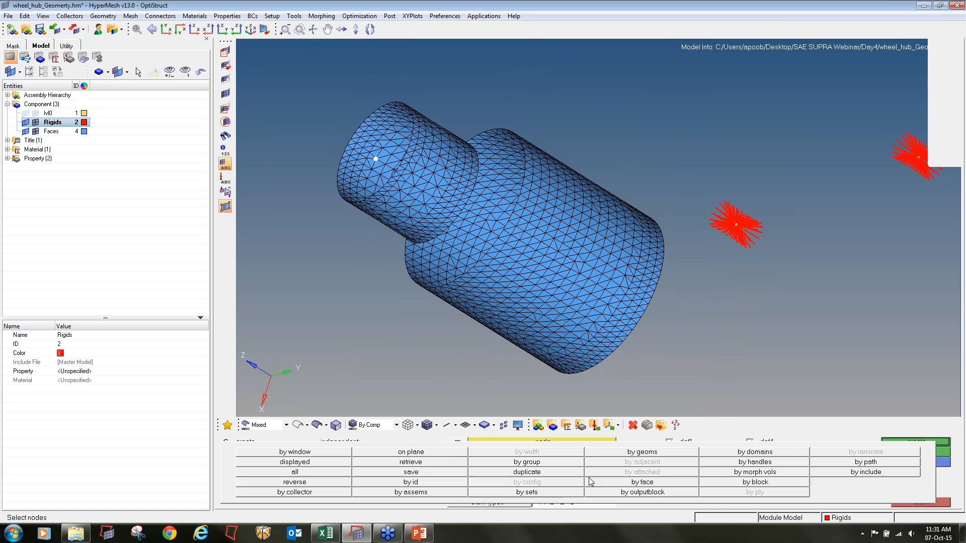
{"action": "left_click", "coordinate": [636, 486]}
{"action": "left_click", "coordinate": [935, 442]}
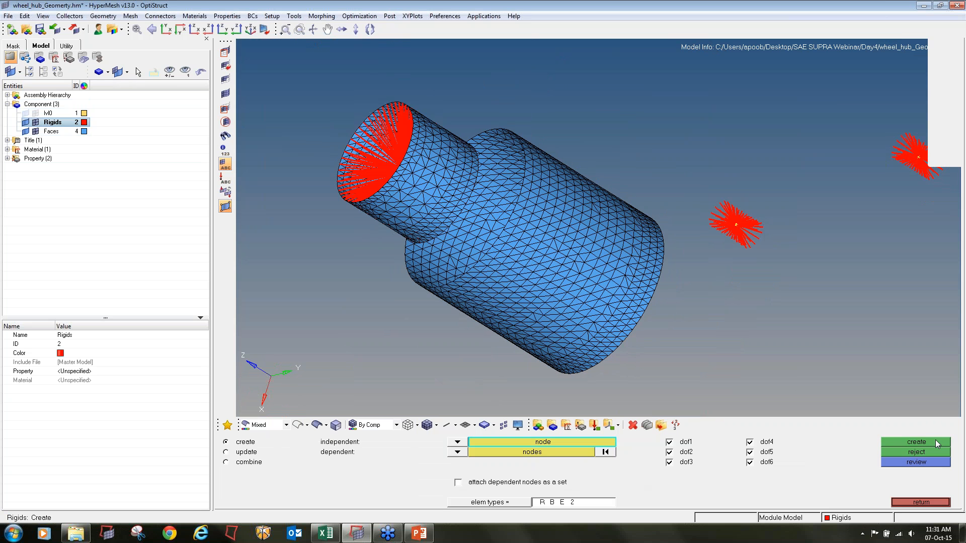
Create an RBE2 element linking the larger shaft cylinder's center node to its surface nodes selected by face.
{"action": "left_click_drag", "start_coordinate": [513, 236], "coordinate": [609, 310], "text": "ctrl"}
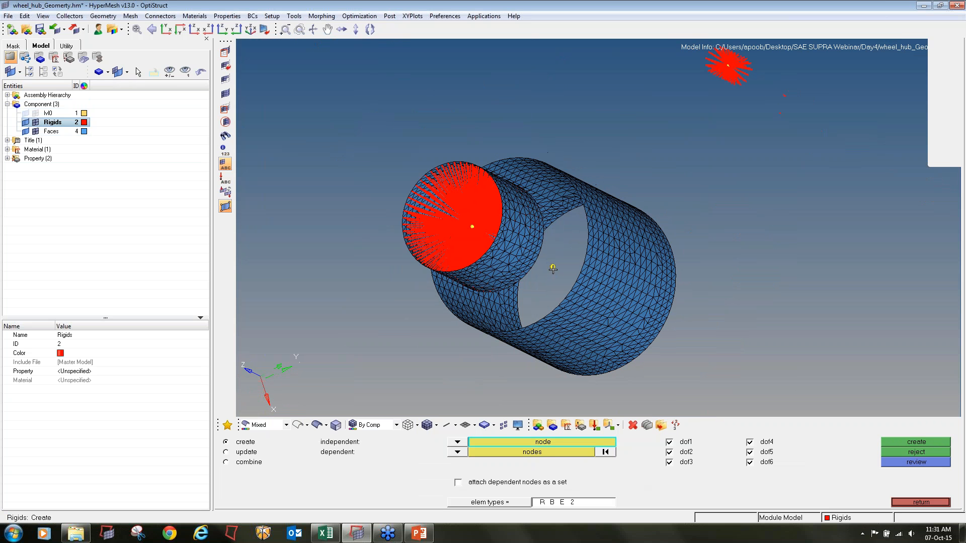
{"action": "left_click", "coordinate": [552, 267]}
{"action": "left_click", "coordinate": [578, 452]}
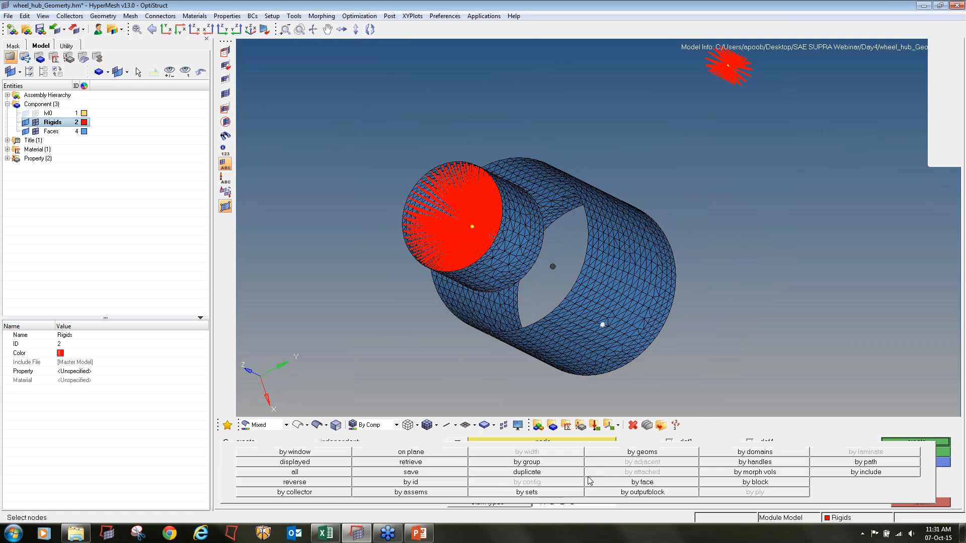
{"action": "left_click", "coordinate": [629, 486]}
{"action": "left_click", "coordinate": [916, 442]}
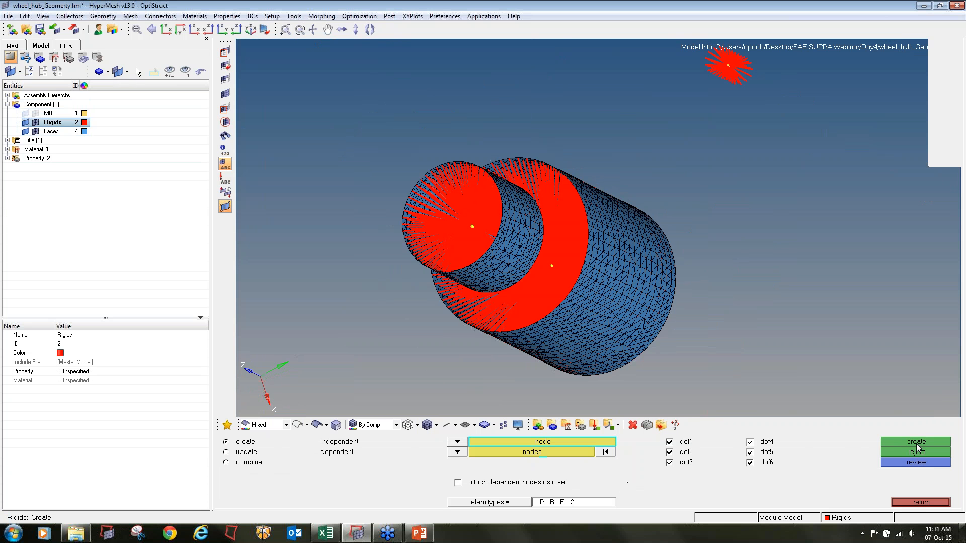
Hide the solid hub and Faces meshes so that only the rigid elements are displayed.
{"action": "left_click", "coordinate": [36, 113]}
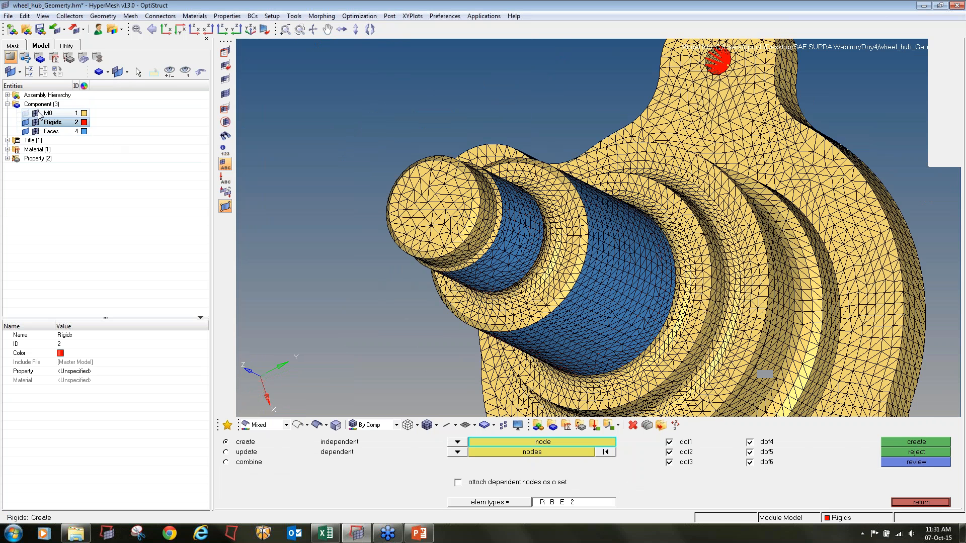
{"action": "left_click", "coordinate": [36, 105]}
{"action": "left_click", "coordinate": [35, 114]}
{"action": "left_click", "coordinate": [35, 122]}
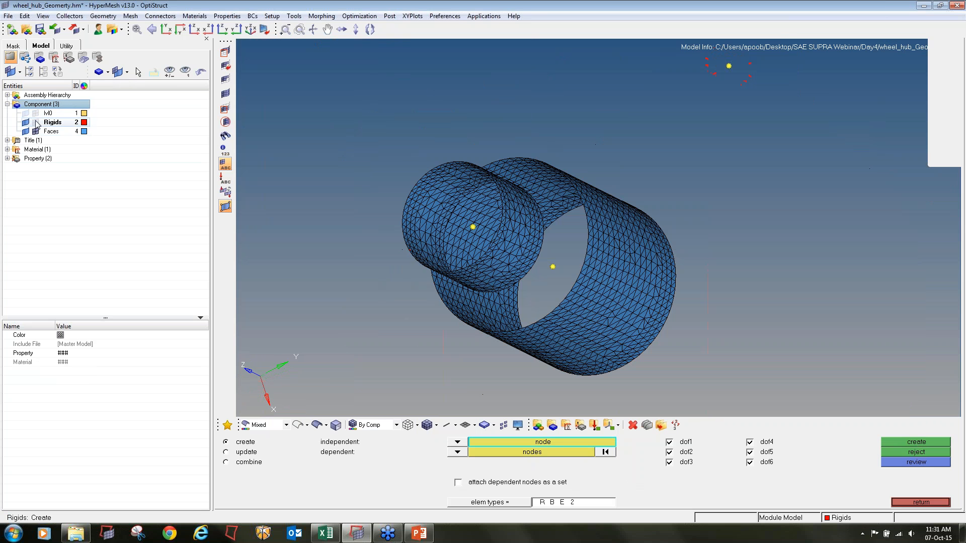
{"action": "left_click", "coordinate": [35, 122]}
{"action": "left_click", "coordinate": [35, 132]}
{"action": "left_click_drag", "start_coordinate": [569, 237], "coordinate": [598, 228], "text": "ctrl"}
{"action": "scroll", "coordinate": [533, 317], "scroll_direction": "down", "scroll_amount": 4, "text": "ctrl"}
{"action": "left_click_drag", "start_coordinate": [533, 317], "coordinate": [453, 277], "text": "ctrl"}
Create a load collector named SPC with no card image.
{"action": "left_click", "coordinate": [595, 425]}
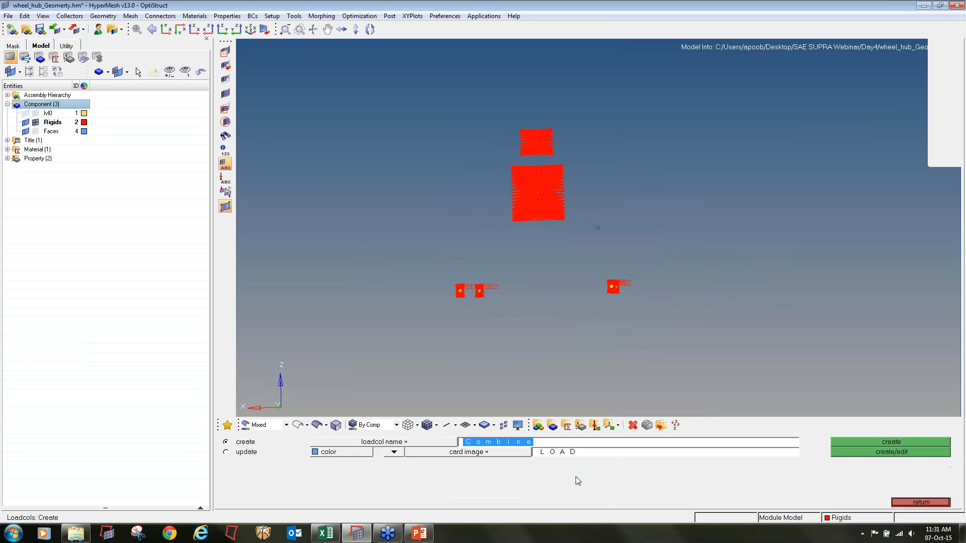
{"action": "type", "text": "SPC"}
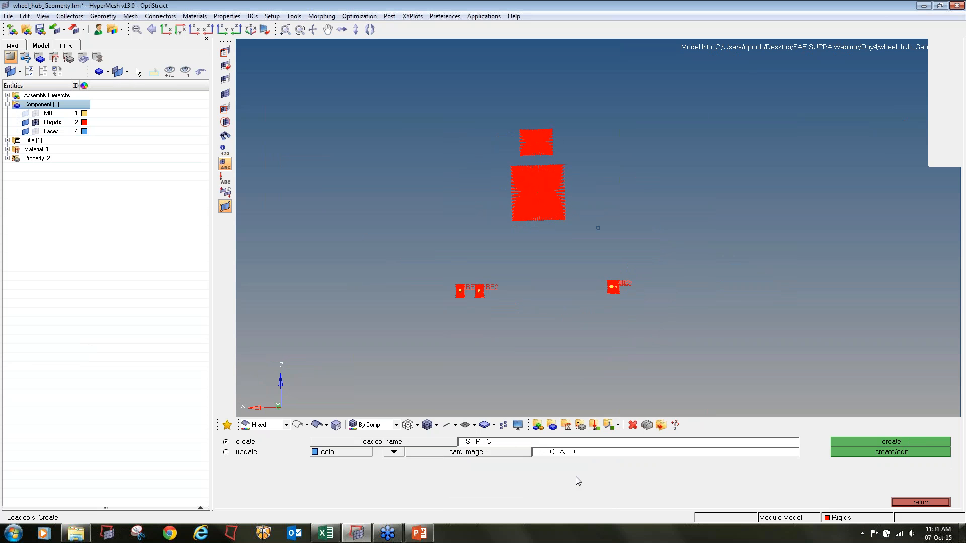
{"action": "left_click", "coordinate": [394, 452]}
{"action": "left_click", "coordinate": [389, 462]}
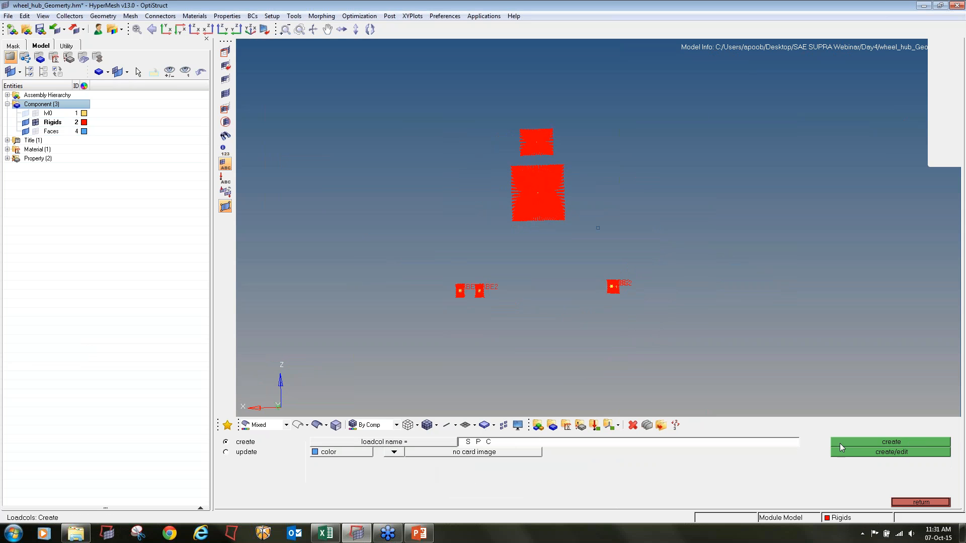
{"action": "left_click", "coordinate": [874, 442]}
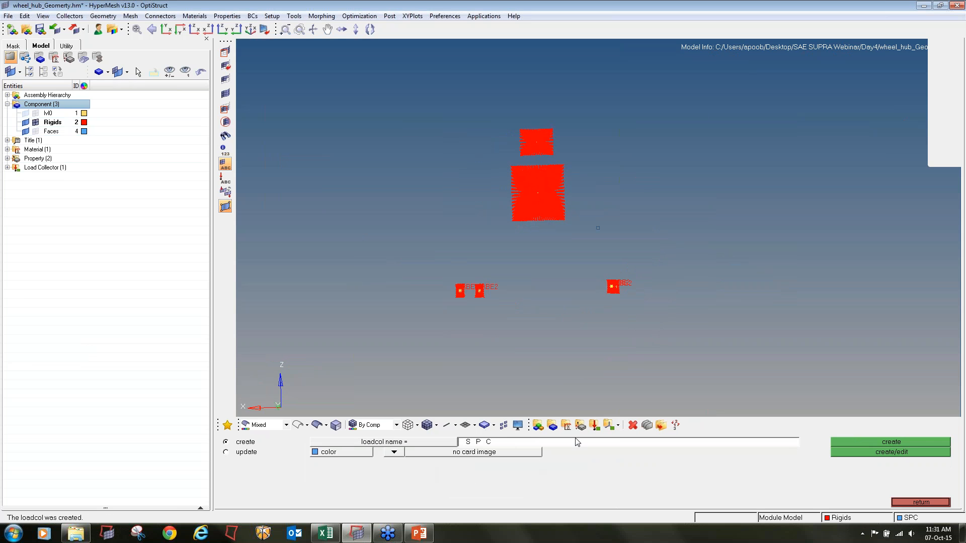
Create a yellow load collector named Lateral with no card image.
{"action": "type", "text": "Lateral"}
{"action": "left_click", "coordinate": [351, 452]}
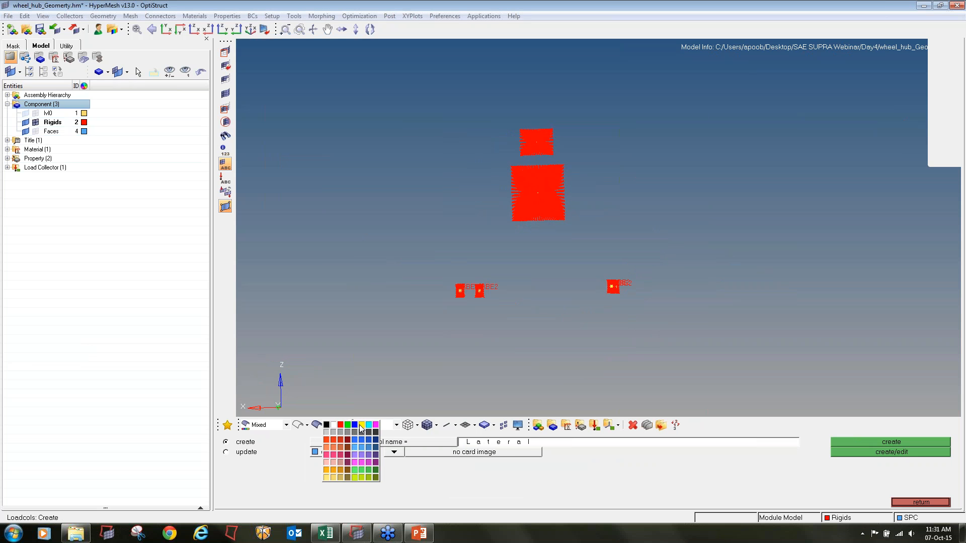
{"action": "left_click", "coordinate": [361, 426]}
{"action": "left_click", "coordinate": [844, 442]}
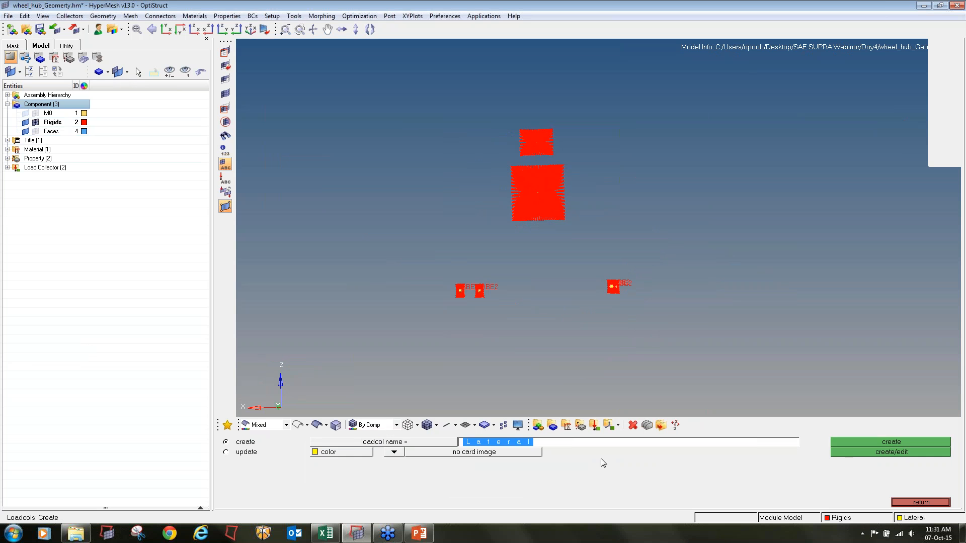
Create a cyan load collector named bump with no card image.
{"action": "type", "text": "bump"}
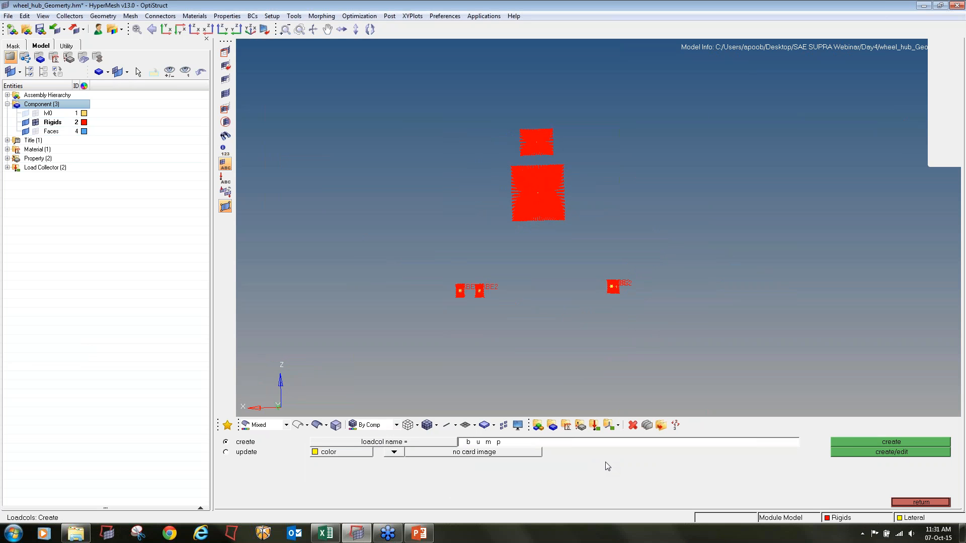
{"action": "left_click", "coordinate": [338, 452]}
{"action": "left_click", "coordinate": [350, 433]}
{"action": "left_click", "coordinate": [351, 454]}
{"action": "left_click", "coordinate": [360, 439]}
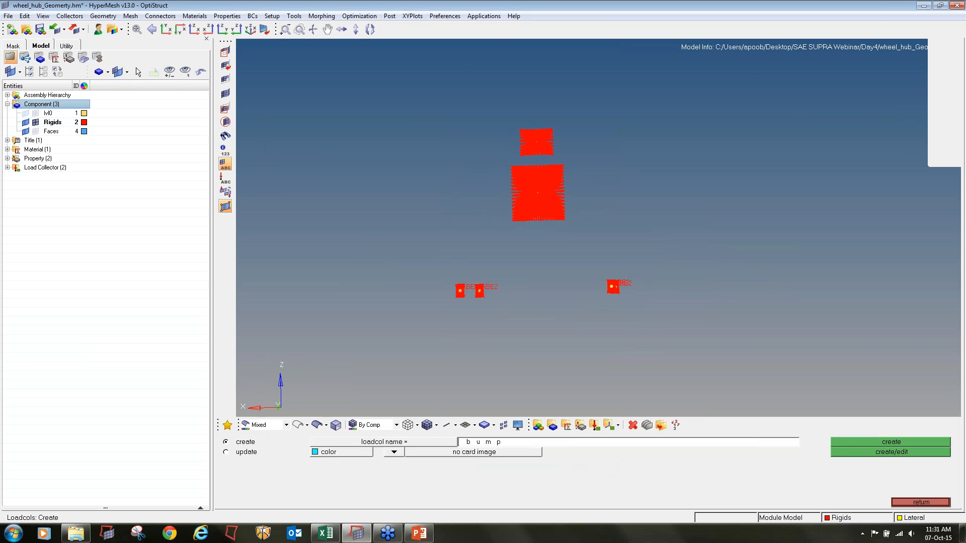
{"action": "left_click", "coordinate": [837, 443]}
Create an orange load collector named Moment with no card image.
{"action": "left_click", "coordinate": [492, 444]}
{"action": "type", "text": "Moment"}
{"action": "left_click", "coordinate": [337, 453]}
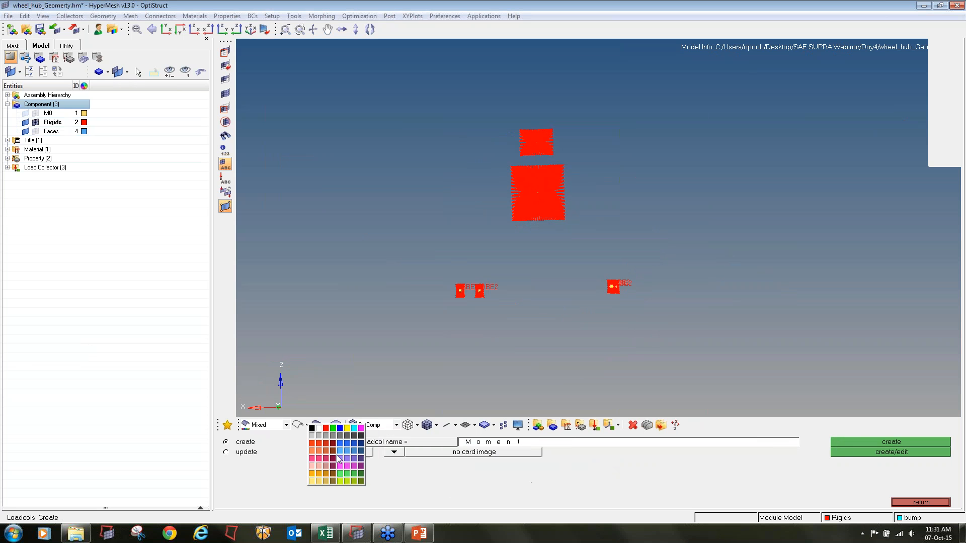
{"action": "left_click", "coordinate": [327, 452]}
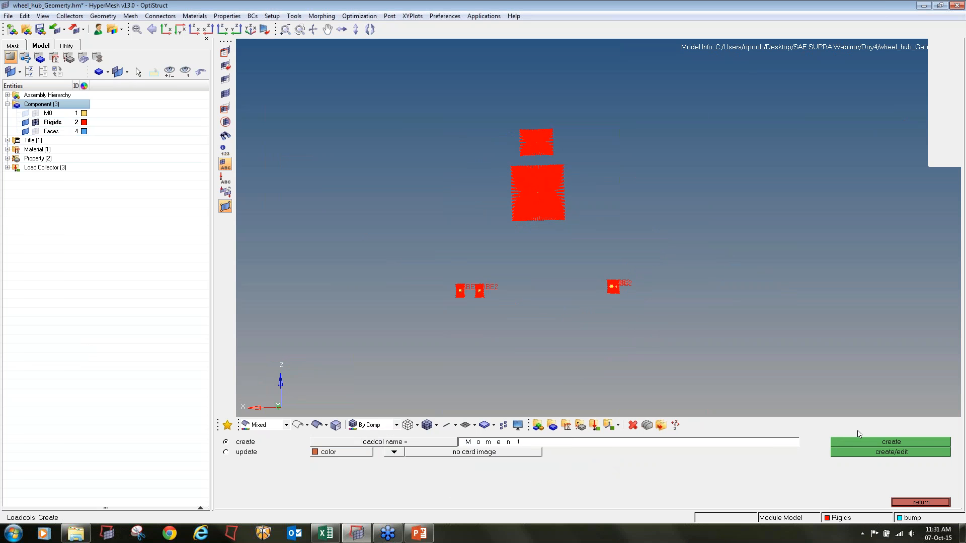
{"action": "left_click", "coordinate": [865, 442]}
Create a load collector named Combine with the LOAD card image and open its card for editing.
{"action": "left_click", "coordinate": [601, 446]}
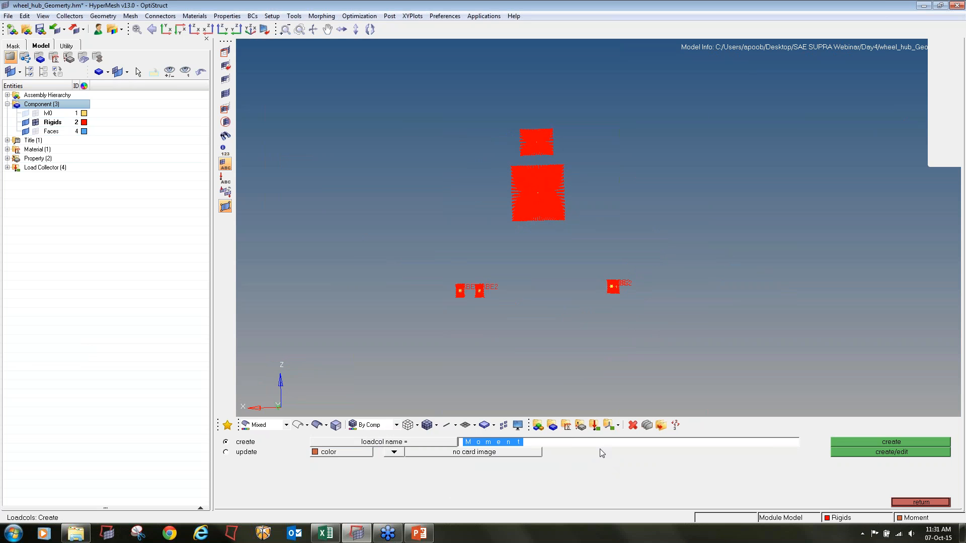
{"action": "type", "text": "Combine"}
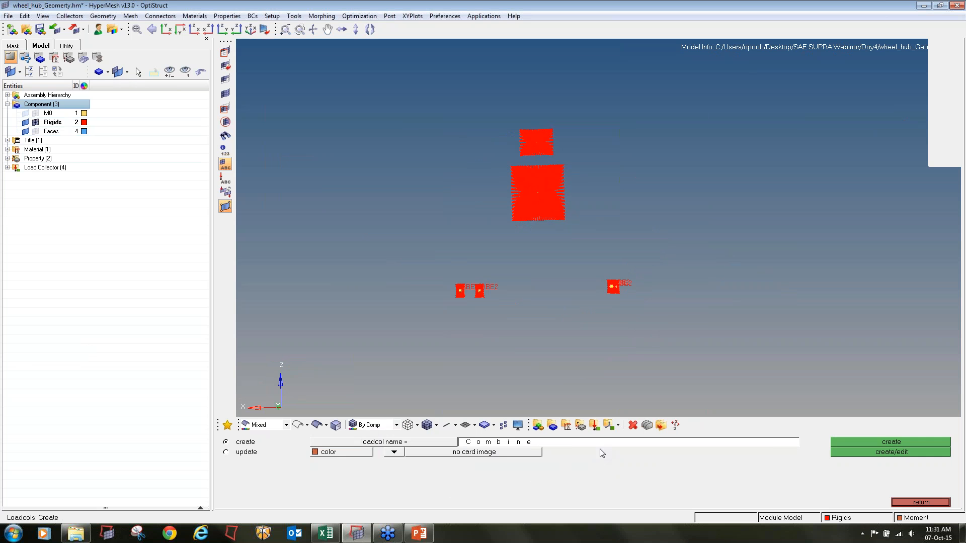
{"action": "left_click", "coordinate": [394, 452]}
{"action": "left_click", "coordinate": [390, 451]}
{"action": "left_click", "coordinate": [423, 455]}
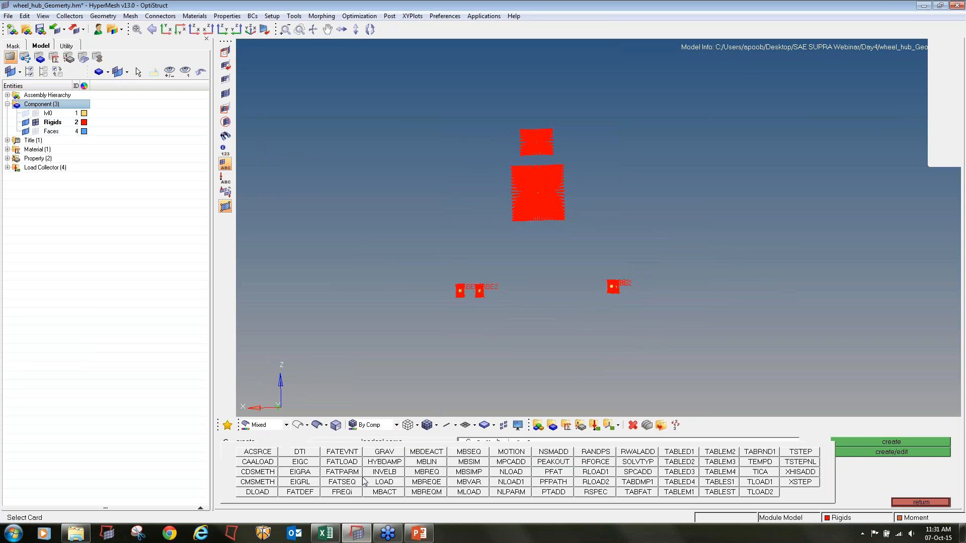
{"action": "left_click", "coordinate": [367, 481]}
{"action": "left_click", "coordinate": [871, 452]}
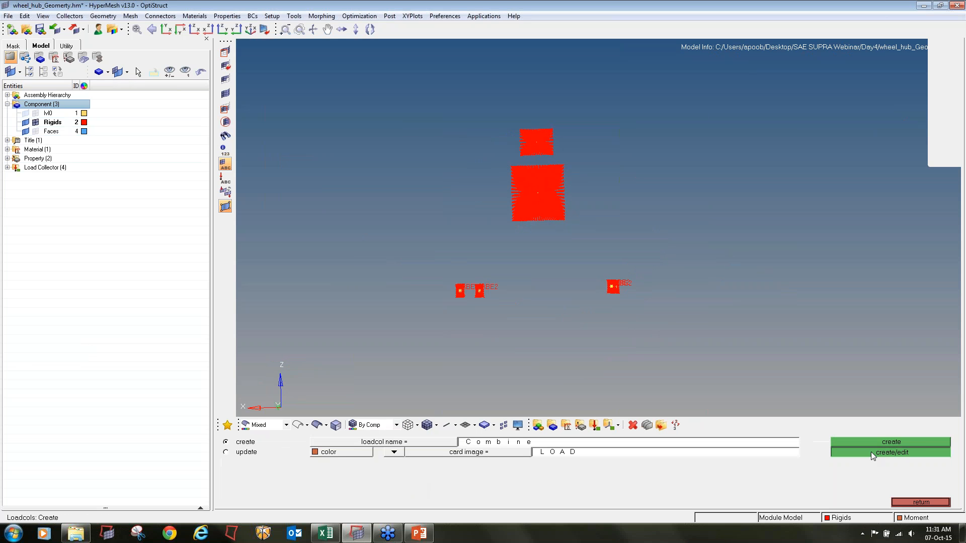
Set LOAD_Num_Set to 3 on the Combine card and enter a scale factor of 1 for S1(1), S1(2) and S1(3).
{"action": "left_click", "coordinate": [8, 168]}
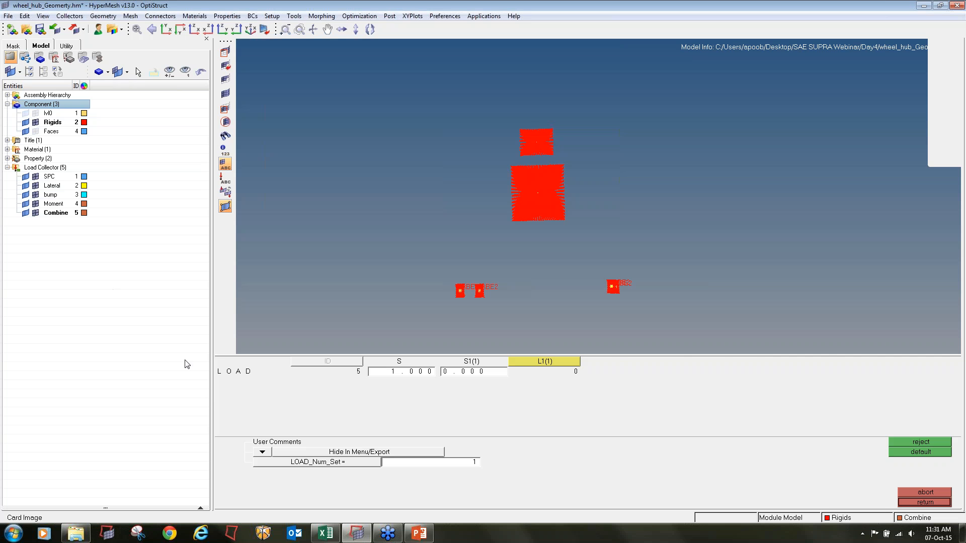
{"action": "left_click", "coordinate": [395, 463]}
{"action": "type", "text": "3"}
{"action": "key", "text": "Return"}
{"action": "left_click", "coordinate": [476, 371]}
{"action": "type", "text": "1"}
{"action": "left_click", "coordinate": [633, 376]}
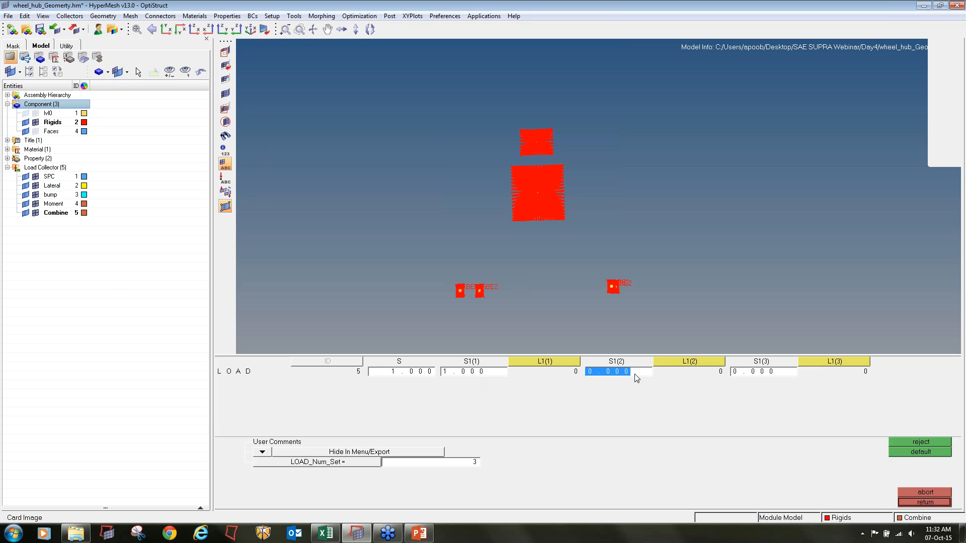
{"action": "type", "text": "1"}
{"action": "left_click", "coordinate": [740, 373]}
{"action": "type", "text": "1"}
Assign the Lateral, bump and Moment load collectors to L1(1), L1(2) and L1(3) of the Combine card.
{"action": "left_click", "coordinate": [533, 372]}
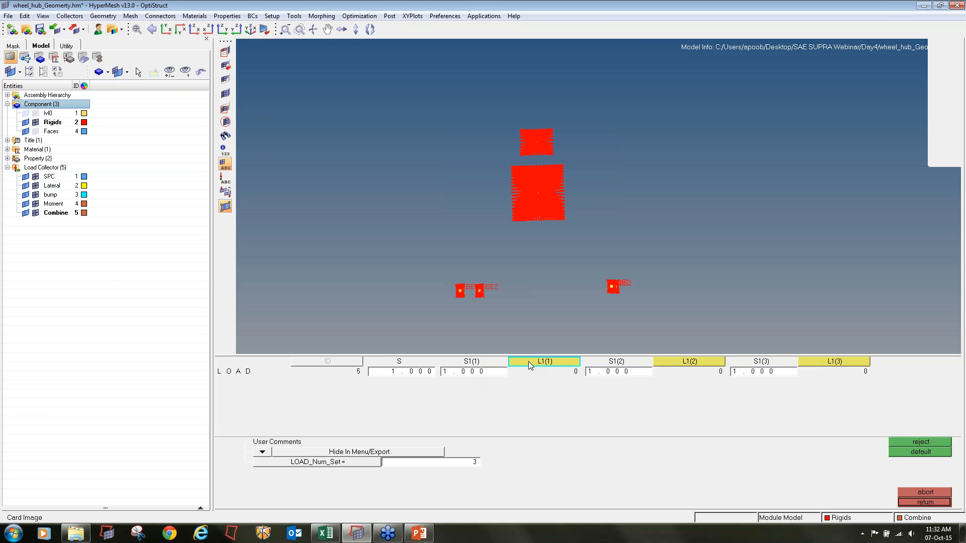
{"action": "left_click", "coordinate": [240, 454]}
{"action": "double_click", "coordinate": [676, 363]}
{"action": "left_click", "coordinate": [285, 464]}
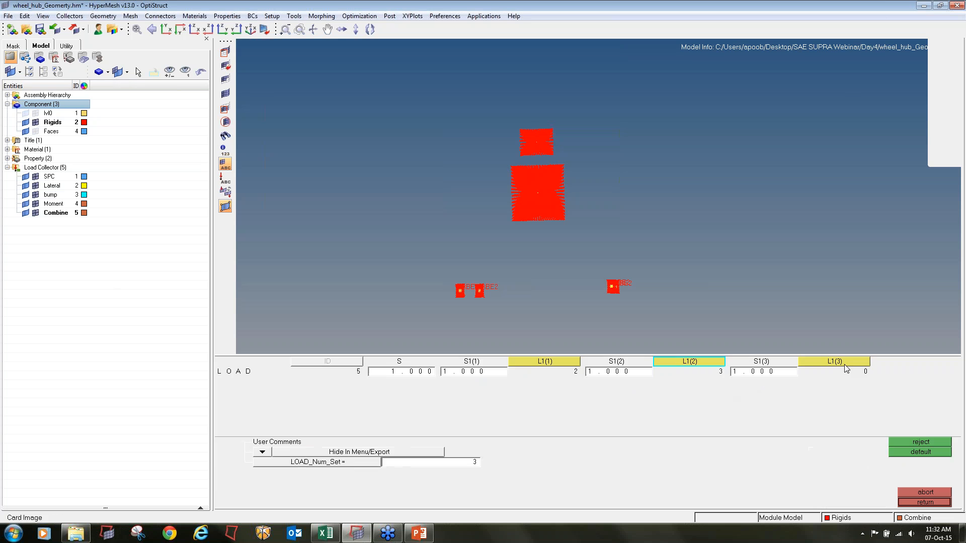
{"action": "double_click", "coordinate": [868, 364]}
{"action": "left_click", "coordinate": [285, 474]}
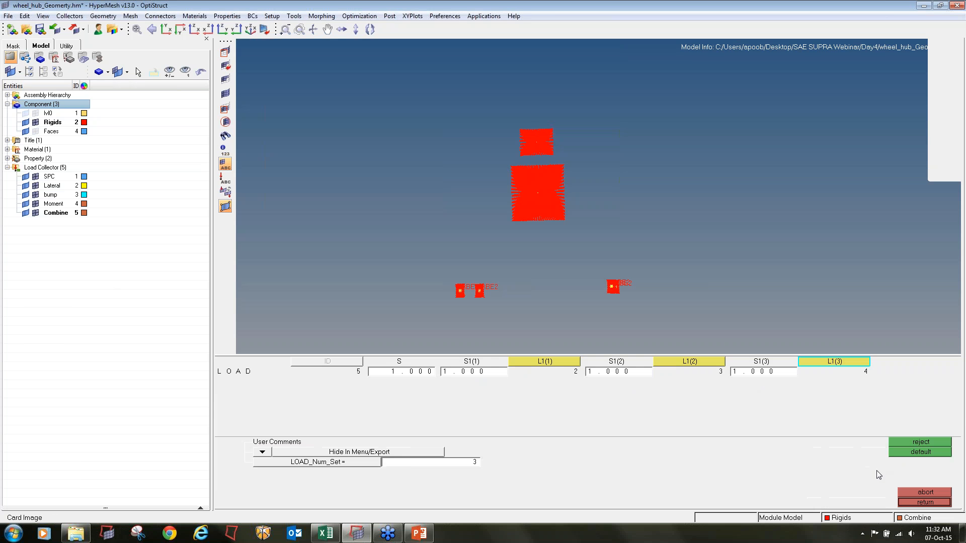
Close the Combine card and the rigids setup, start constraint creation and make SPC the current load collector.
{"action": "left_click", "coordinate": [935, 502]}
{"action": "left_click", "coordinate": [934, 503]}
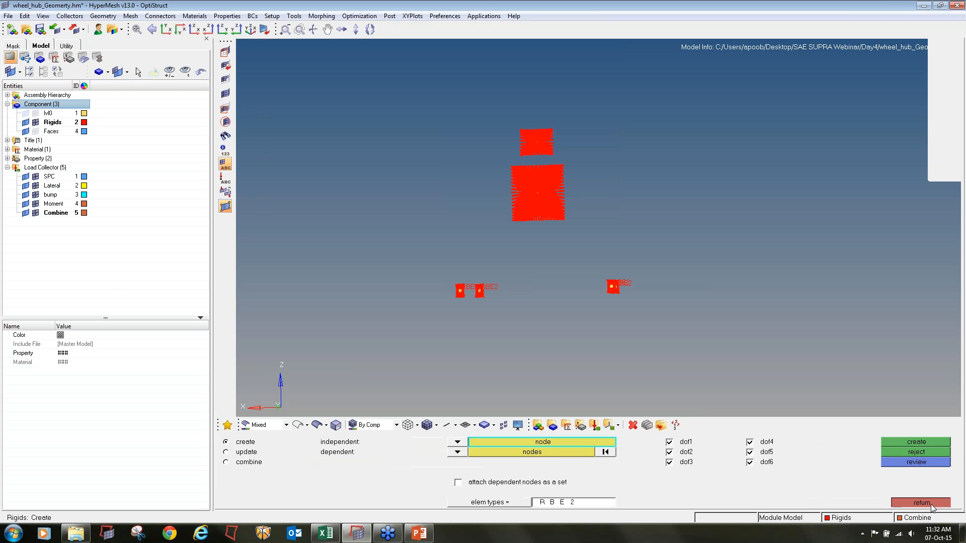
{"action": "left_click", "coordinate": [933, 504]}
{"action": "left_click", "coordinate": [901, 482]}
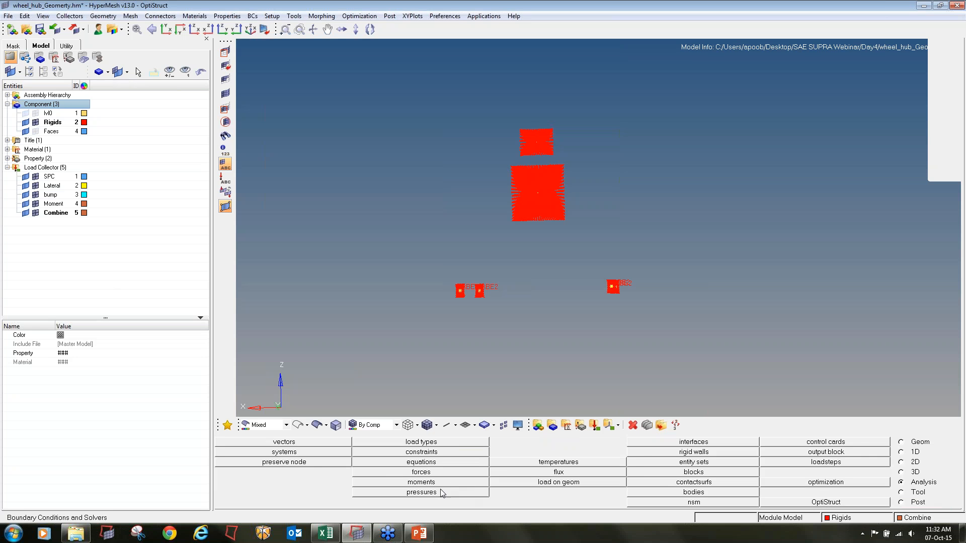
{"action": "left_click", "coordinate": [428, 452]}
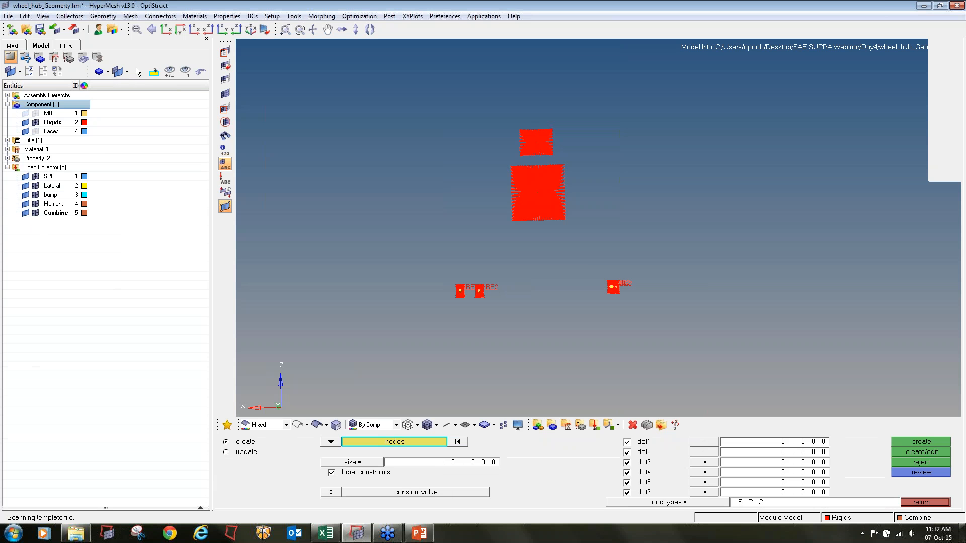
{"action": "right_click", "coordinate": [49, 179]}
{"action": "left_click", "coordinate": [76, 278]}
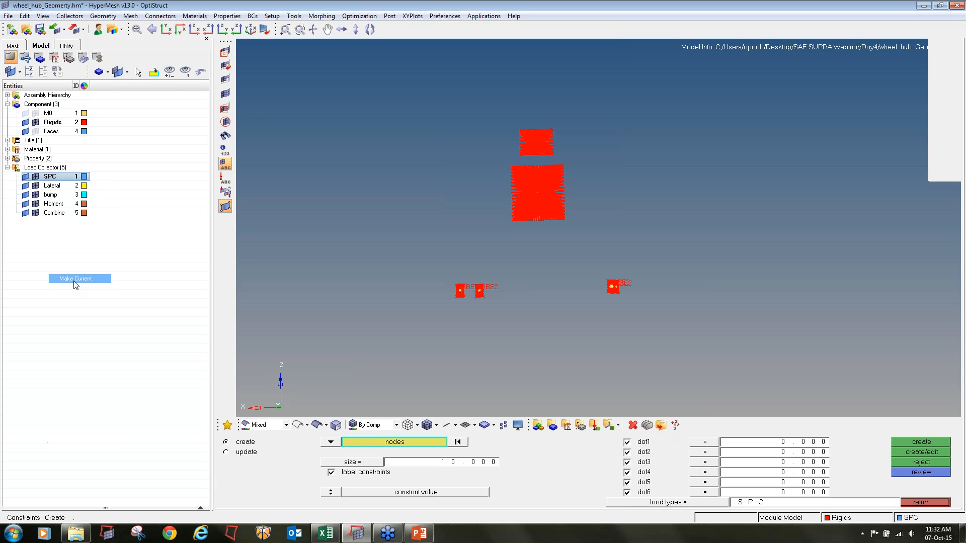
Hide the Rigids elements and constrain the four bolt-hole centre nodes in dof1 to dof6 with SPC constraints.
{"action": "scroll", "coordinate": [477, 297], "scroll_direction": "up", "scroll_amount": 10}
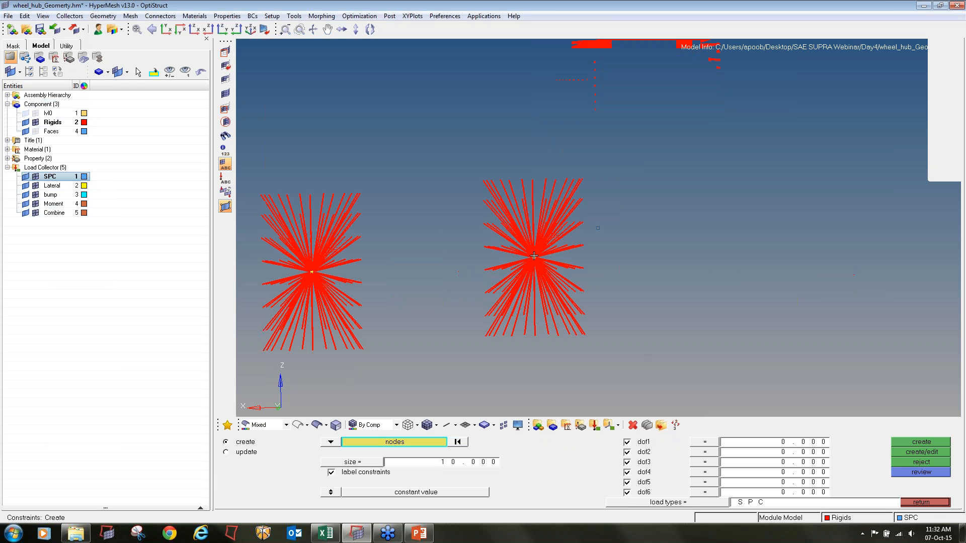
{"action": "left_click", "coordinate": [36, 122]}
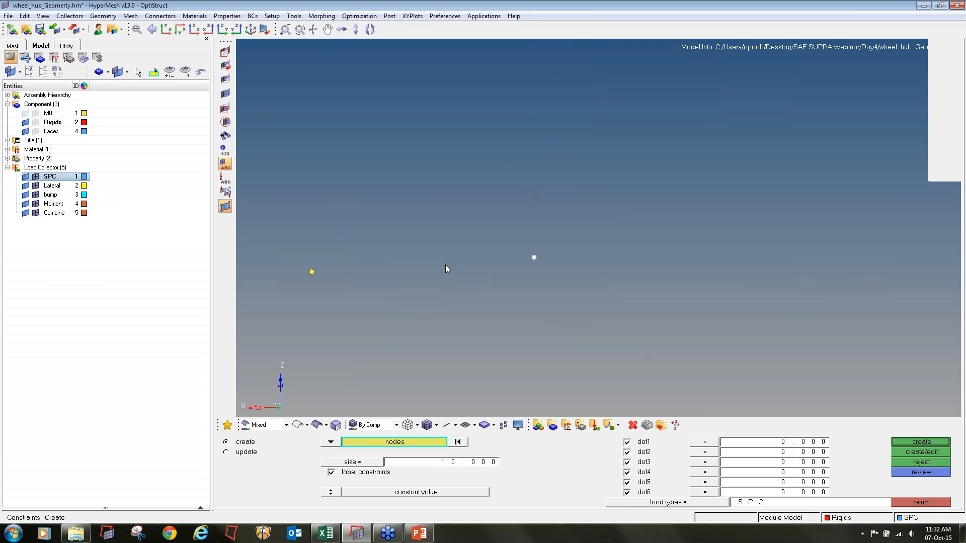
{"action": "left_click_drag", "start_coordinate": [449, 274], "coordinate": [649, 320], "text": "ctrl"}
{"action": "left_click", "coordinate": [895, 442]}
{"action": "left_click", "coordinate": [923, 503]}
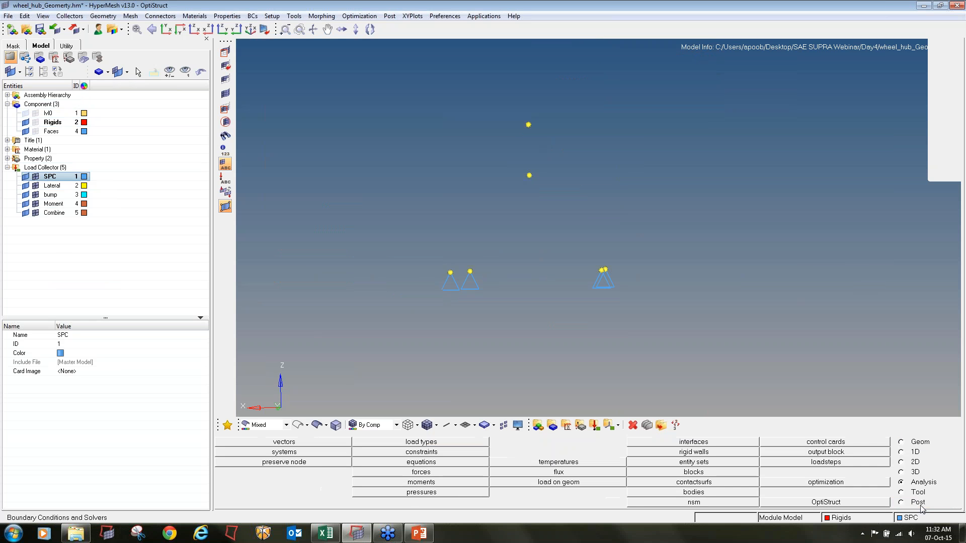
Start force creation with Lateral as the current load collector and check the shaft orientation against the temporarily shown lvl0 mesh.
{"action": "left_click", "coordinate": [451, 476]}
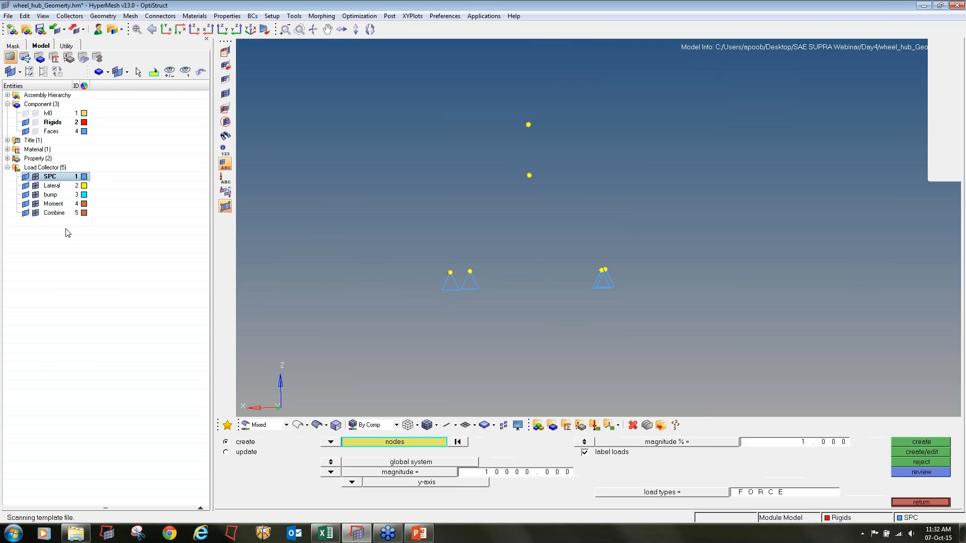
{"action": "right_click", "coordinate": [53, 187]}
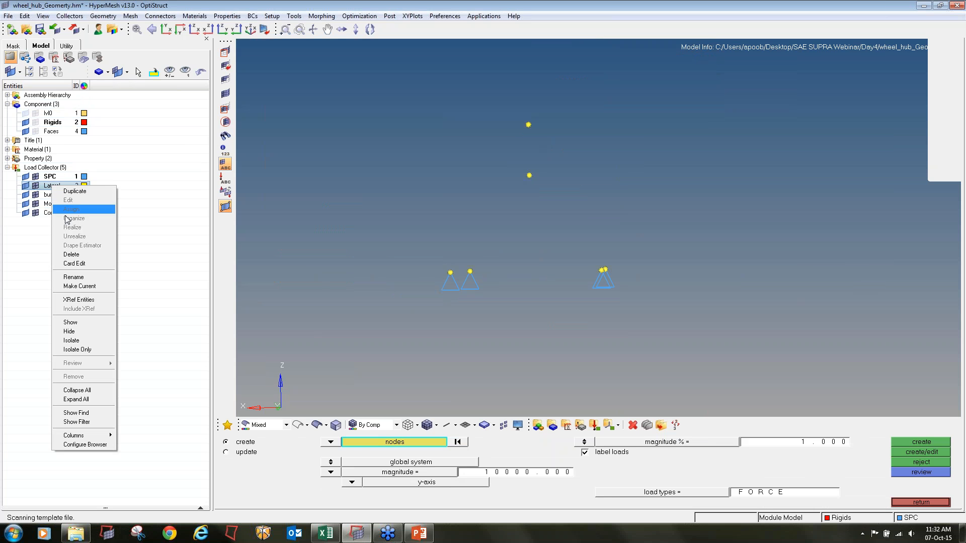
{"action": "left_click", "coordinate": [79, 286]}
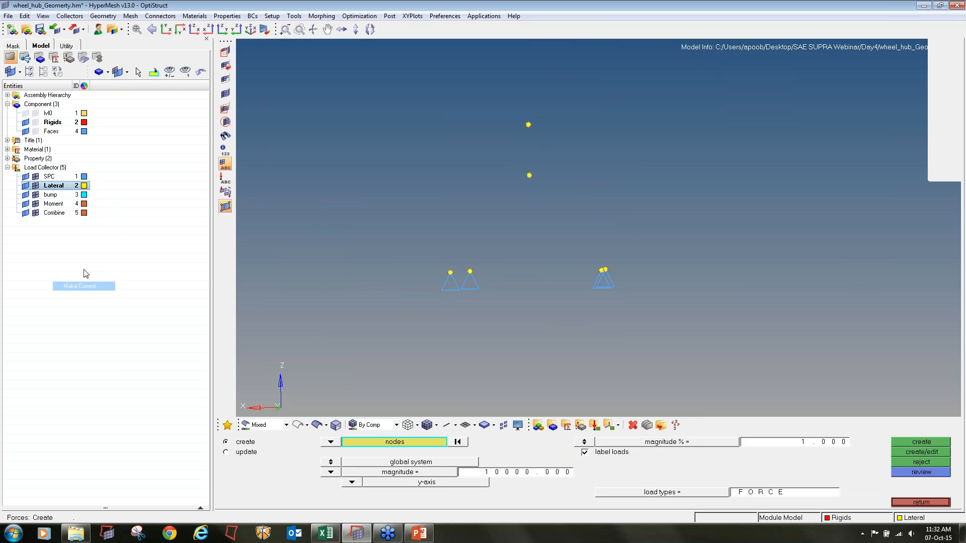
{"action": "left_click", "coordinate": [36, 113]}
{"action": "left_click_drag", "start_coordinate": [455, 237], "coordinate": [638, 286], "text": "ctrl"}
{"action": "left_click", "coordinate": [35, 114]}
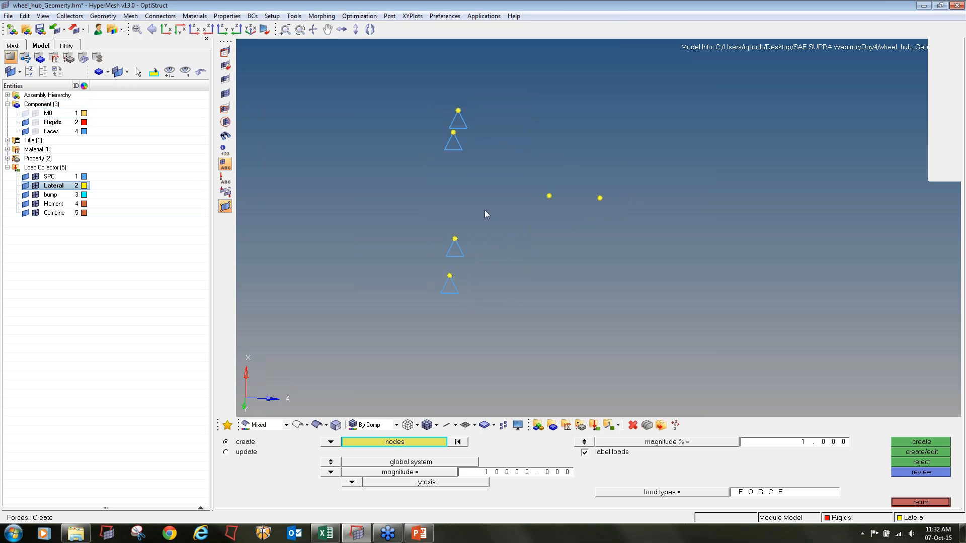
{"action": "right_click_drag", "start_coordinate": [487, 212], "coordinate": [489, 220], "text": "ctrl"}
{"action": "scroll", "coordinate": [541, 214], "scroll_direction": "up", "scroll_amount": 1, "text": "ctrl"}
Create a force of -10000 along the z-axis on the shaft centre node nearer the bolt holes.
{"action": "left_click", "coordinate": [552, 200]}
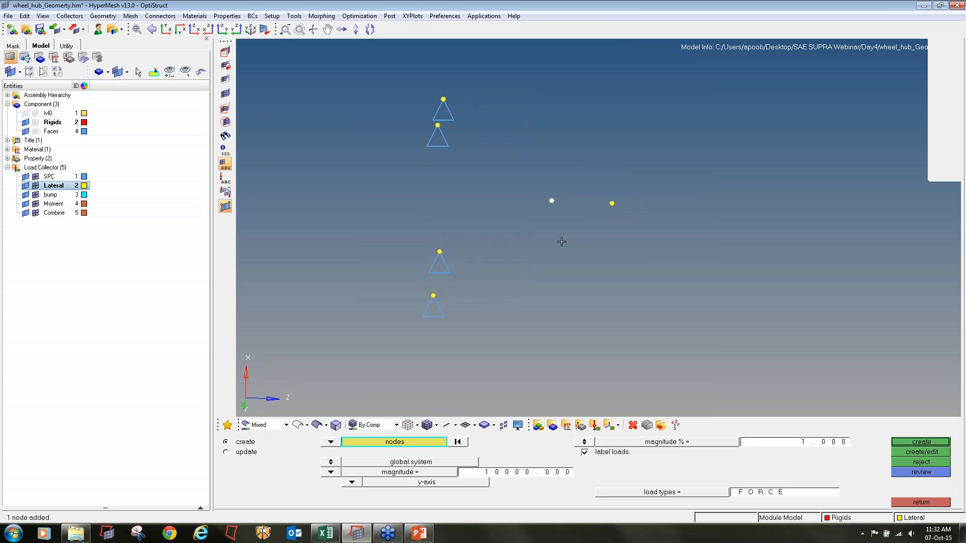
{"action": "left_click", "coordinate": [504, 473]}
{"action": "type", "text": "-"}
{"action": "left_click", "coordinate": [351, 482]}
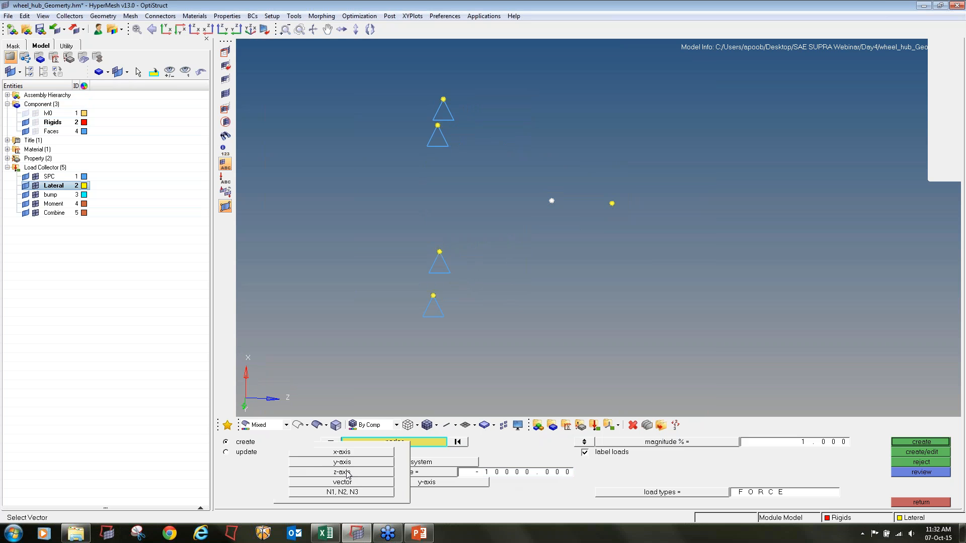
{"action": "left_click", "coordinate": [350, 475]}
{"action": "left_click", "coordinate": [921, 442]}
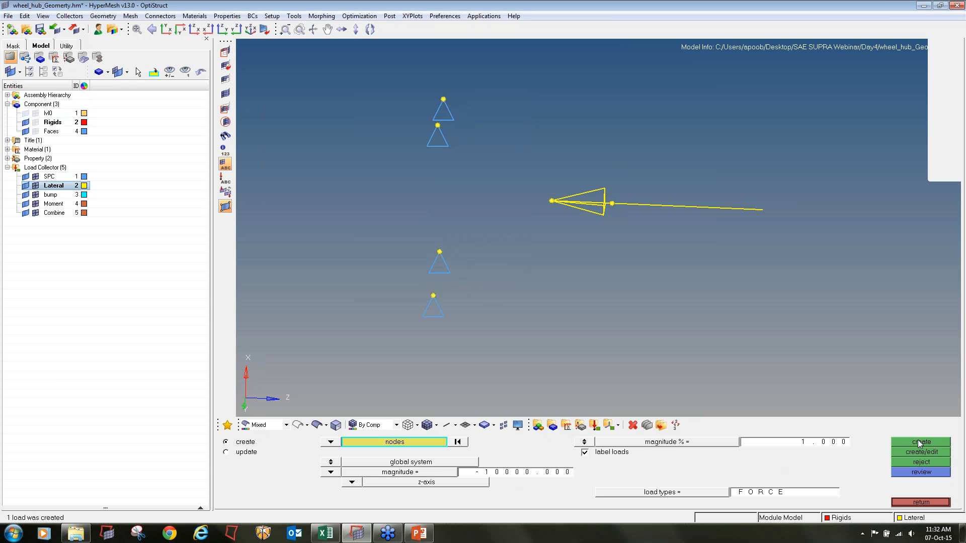
Make bump the current load collector and create a 10000 force along the x-axis on the node carrying the lateral force.
{"action": "right_click", "coordinate": [50, 196]}
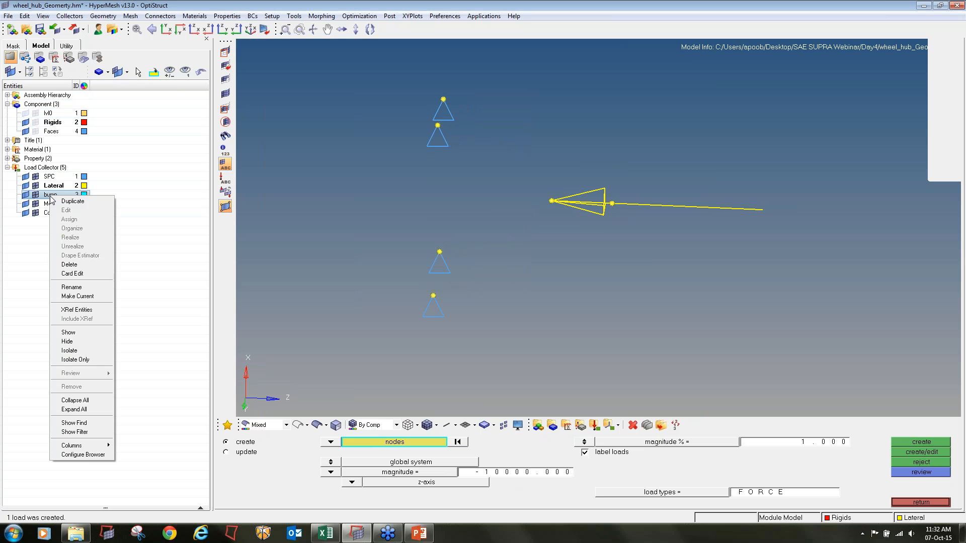
{"action": "left_click", "coordinate": [78, 298]}
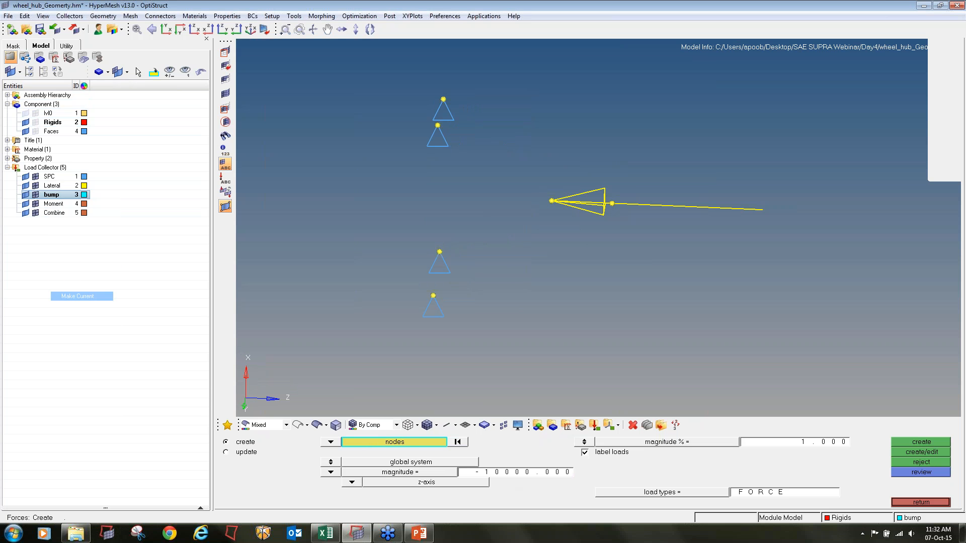
{"action": "left_click", "coordinate": [352, 482]}
{"action": "left_click", "coordinate": [343, 463]}
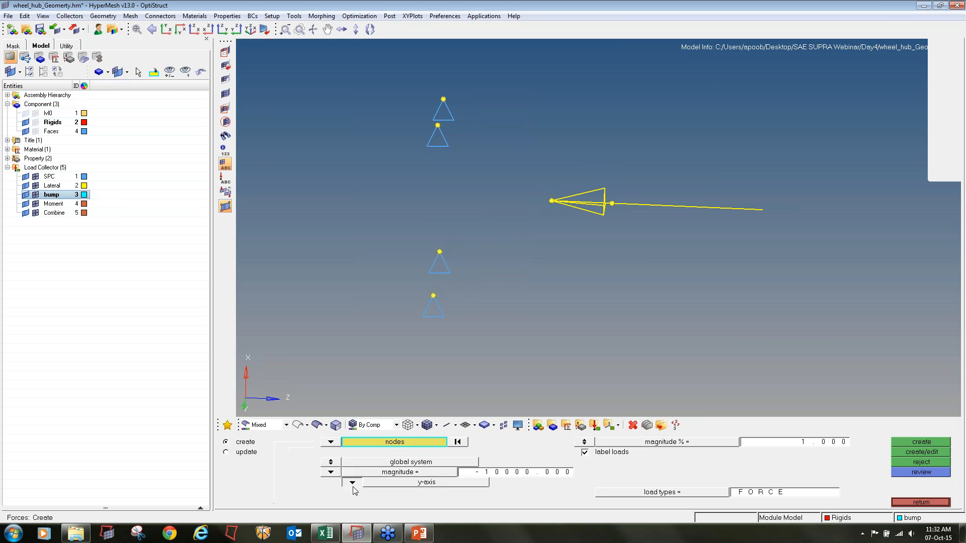
{"action": "left_click", "coordinate": [352, 482]}
{"action": "left_click", "coordinate": [342, 452]}
{"action": "left_click", "coordinate": [529, 473]}
{"action": "type", "text": "1"}
{"action": "left_click", "coordinate": [552, 201]}
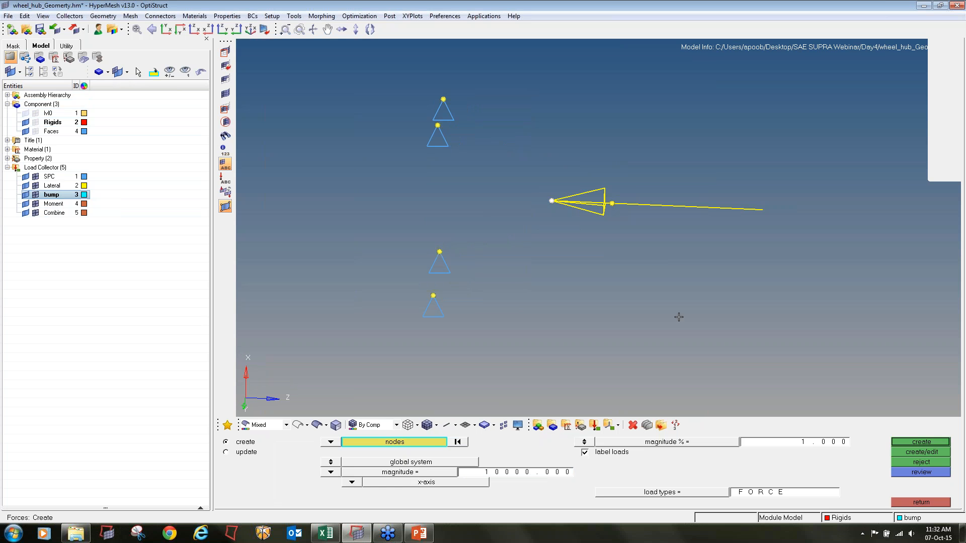
{"action": "left_click", "coordinate": [898, 441]}
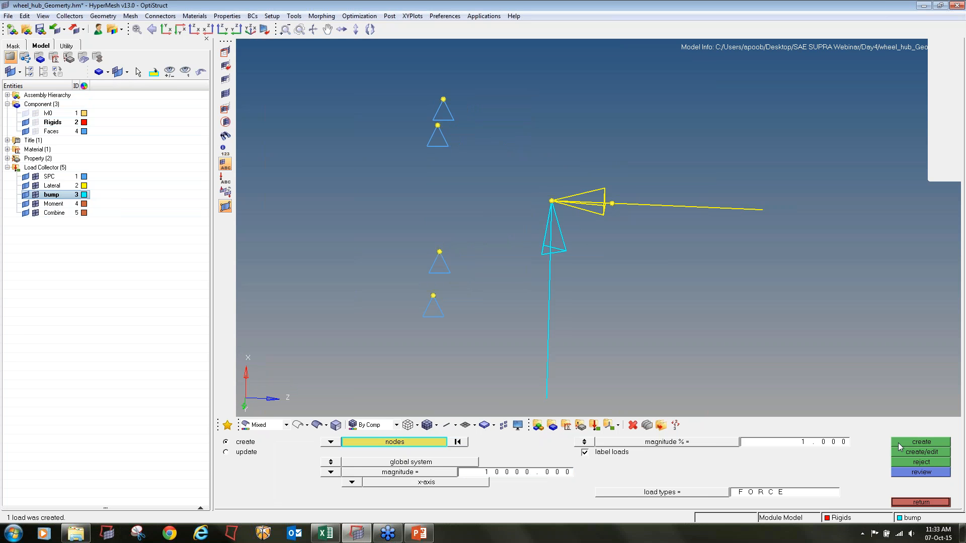
{"action": "left_click", "coordinate": [915, 503]}
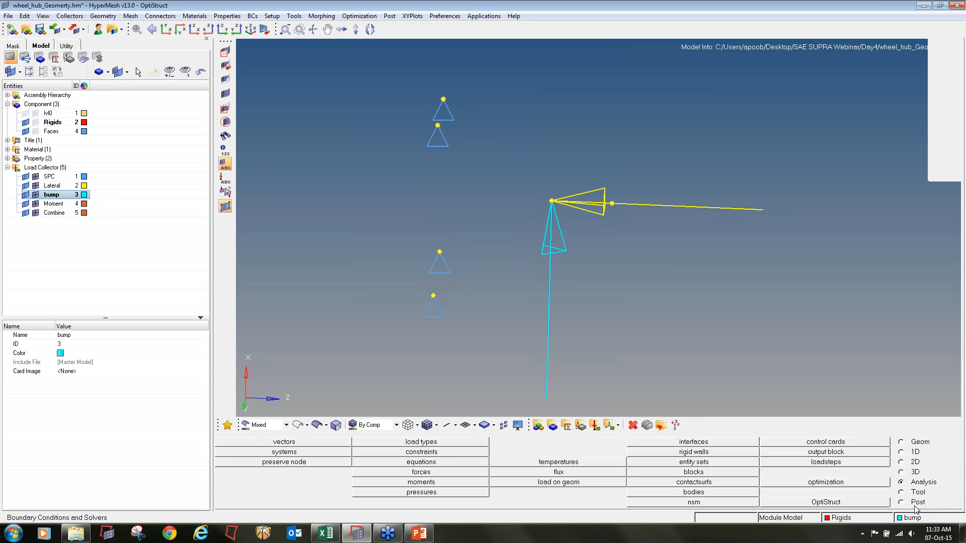
Make Moment the current load collector and create a negative moment about the z-axis on the outer shaft centre node.
{"action": "left_click", "coordinate": [421, 483]}
{"action": "right_click", "coordinate": [49, 207]}
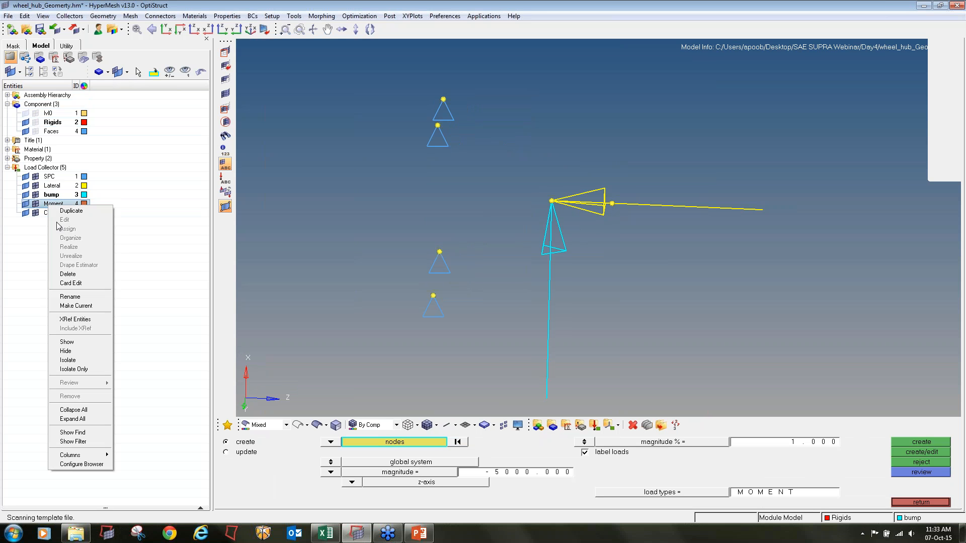
{"action": "left_click", "coordinate": [80, 305]}
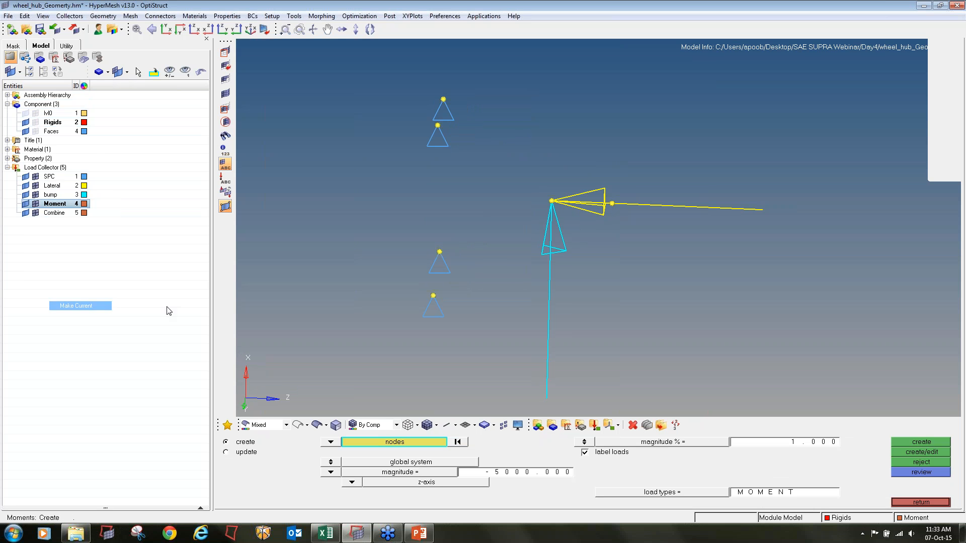
{"action": "left_click", "coordinate": [612, 204]}
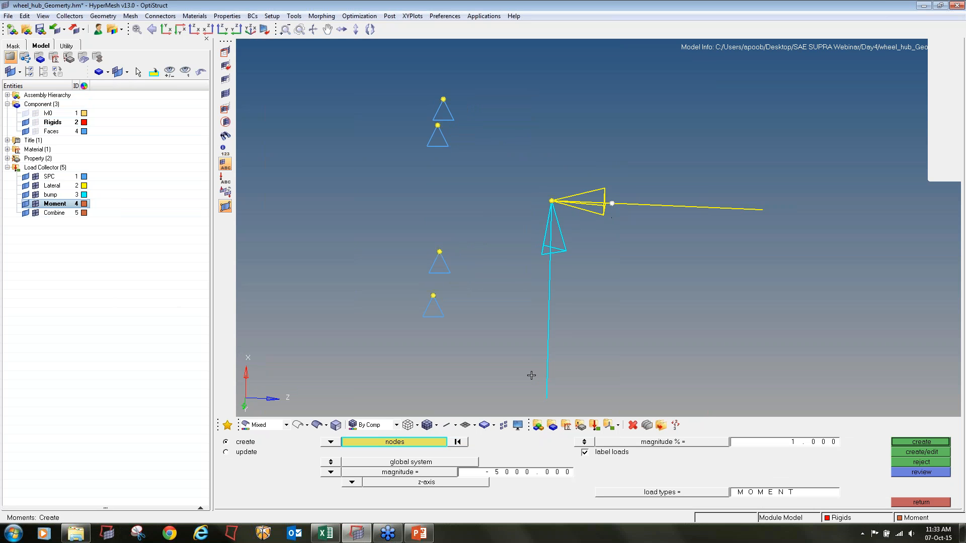
{"action": "left_click", "coordinate": [538, 477]}
{"action": "type", "text": "-10"}
{"action": "left_click", "coordinate": [919, 442]}
{"action": "left_click", "coordinate": [920, 502]}
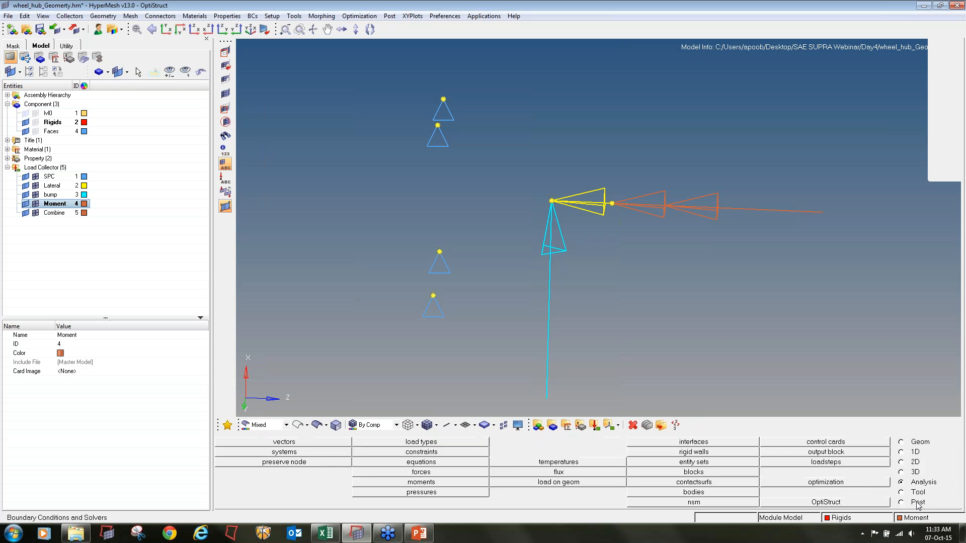
Create a linear static load step named lateral with SPC as its constraint and Lateral as its load.
{"action": "left_click", "coordinate": [846, 463]}
{"action": "left_click", "coordinate": [362, 443]}
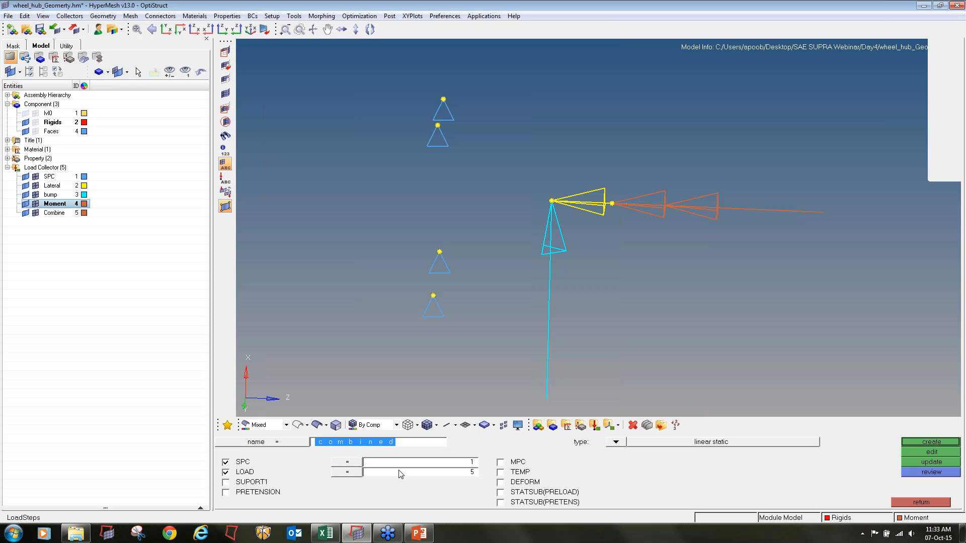
{"action": "type", "text": "lat_"}
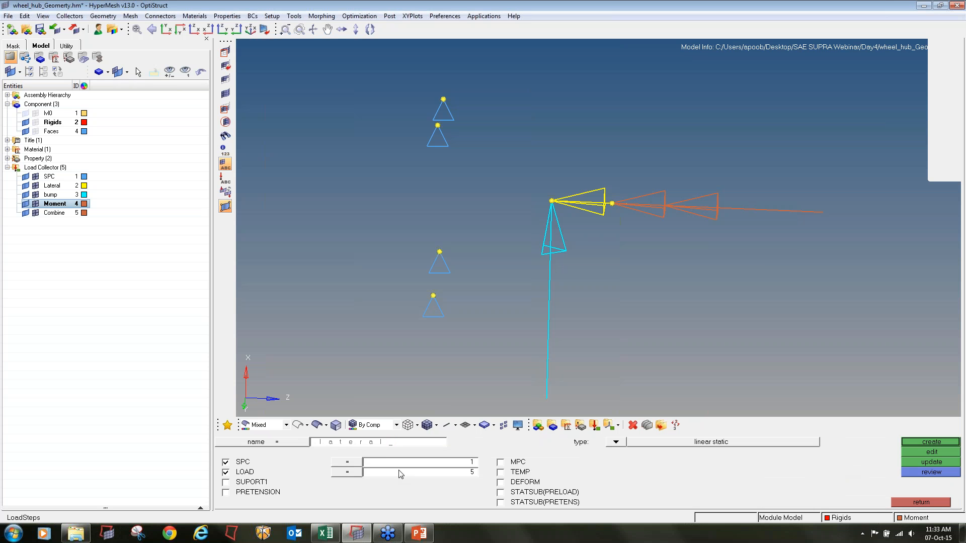
{"action": "left_click", "coordinate": [390, 462]}
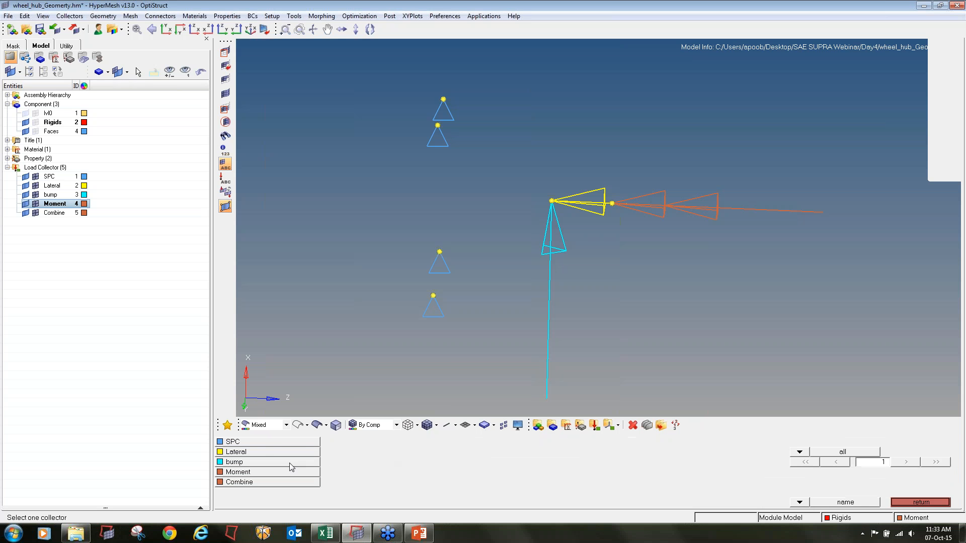
{"action": "left_click", "coordinate": [276, 446]}
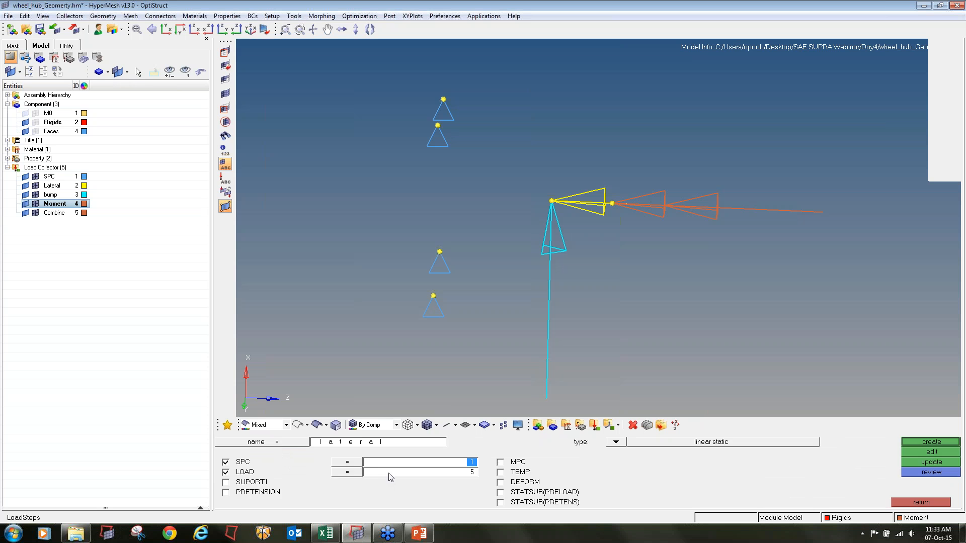
{"action": "left_click", "coordinate": [390, 473]}
{"action": "left_click", "coordinate": [280, 453]}
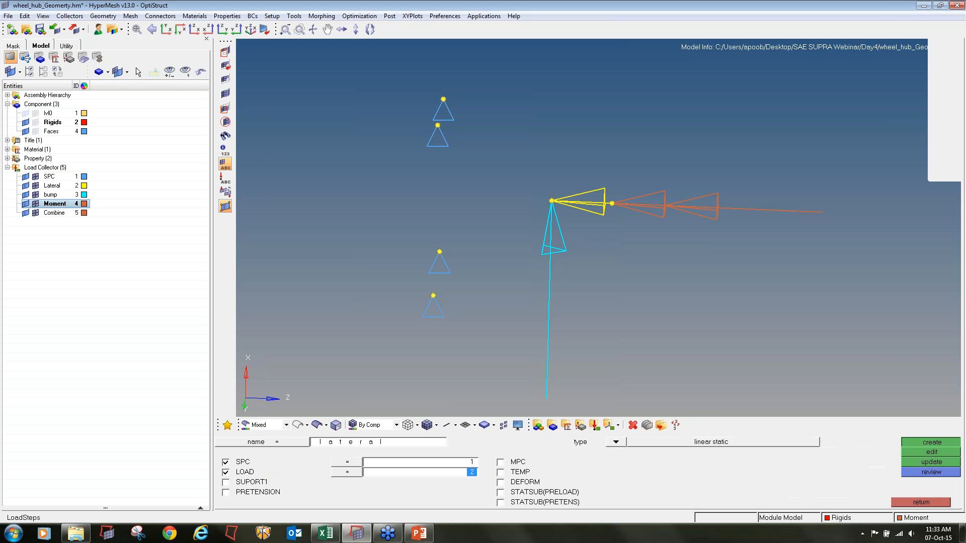
{"action": "left_click", "coordinate": [931, 442]}
Create a linear static load step named bump that uses the SPC collector and the bump load.
{"action": "left_click", "coordinate": [425, 446]}
{"action": "type", "text": "b"}
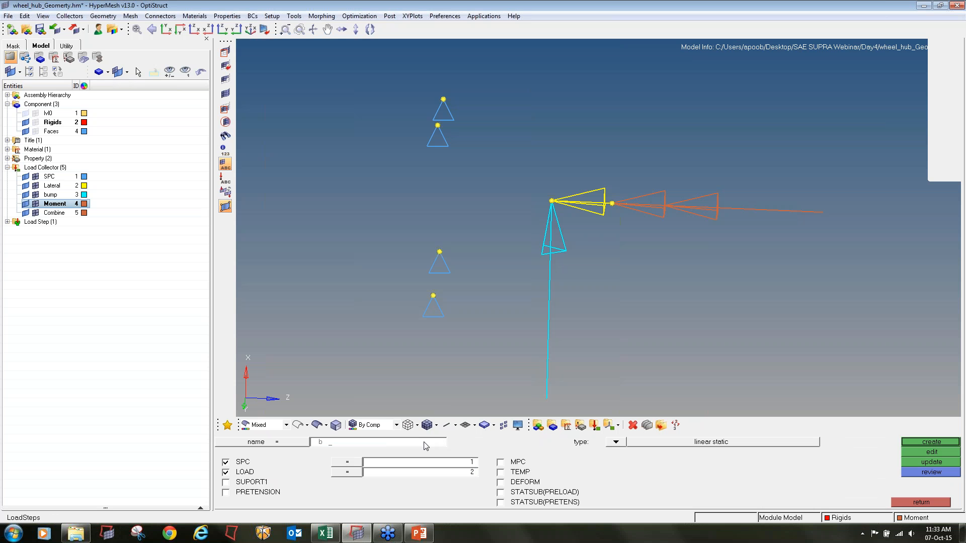
{"action": "type", "text": "ump"}
{"action": "left_click", "coordinate": [417, 462]}
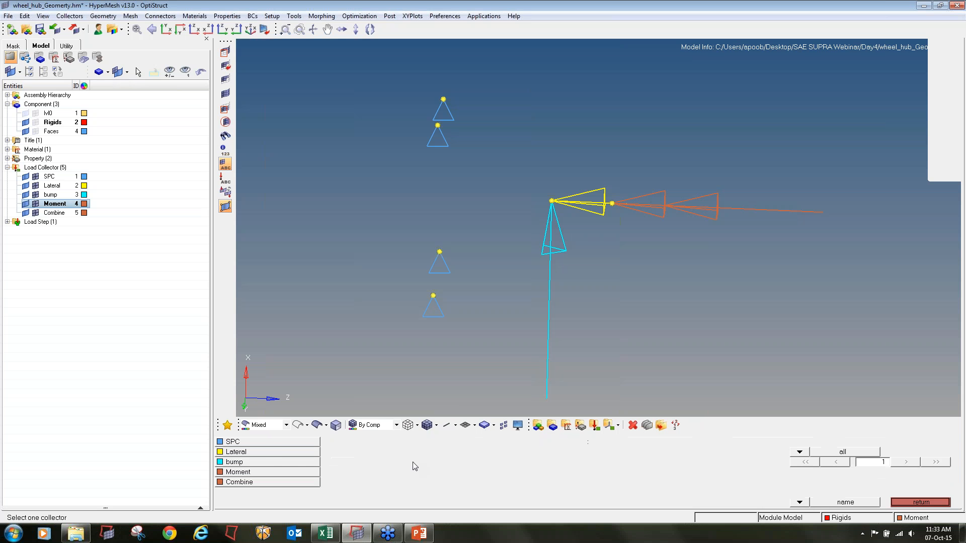
{"action": "left_click", "coordinate": [277, 442]}
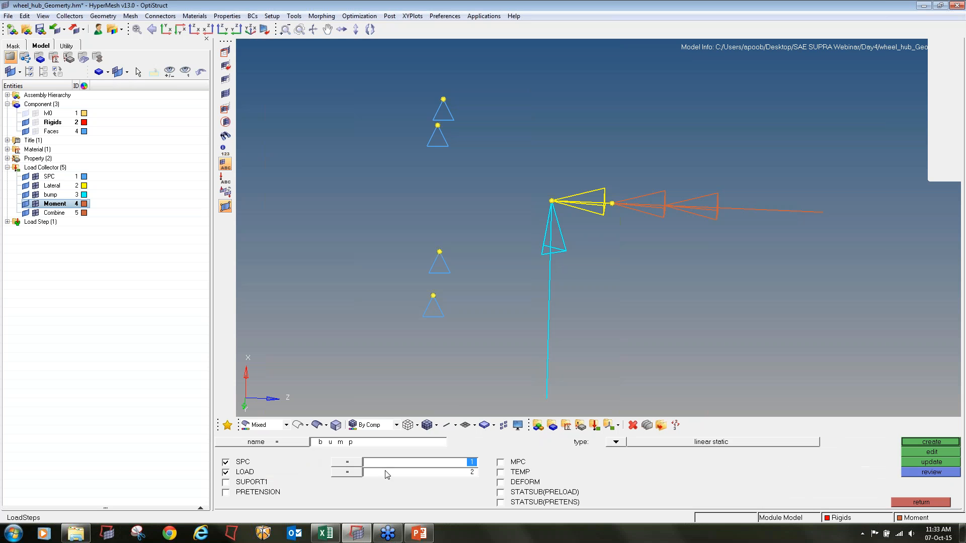
{"action": "left_click", "coordinate": [387, 475]}
{"action": "left_click", "coordinate": [278, 463]}
Create a linear static load step named moment that uses the SPC collector and the Moment load.
{"action": "left_click", "coordinate": [381, 443]}
{"action": "type", "text": "moment"}
{"action": "left_click", "coordinate": [378, 462]}
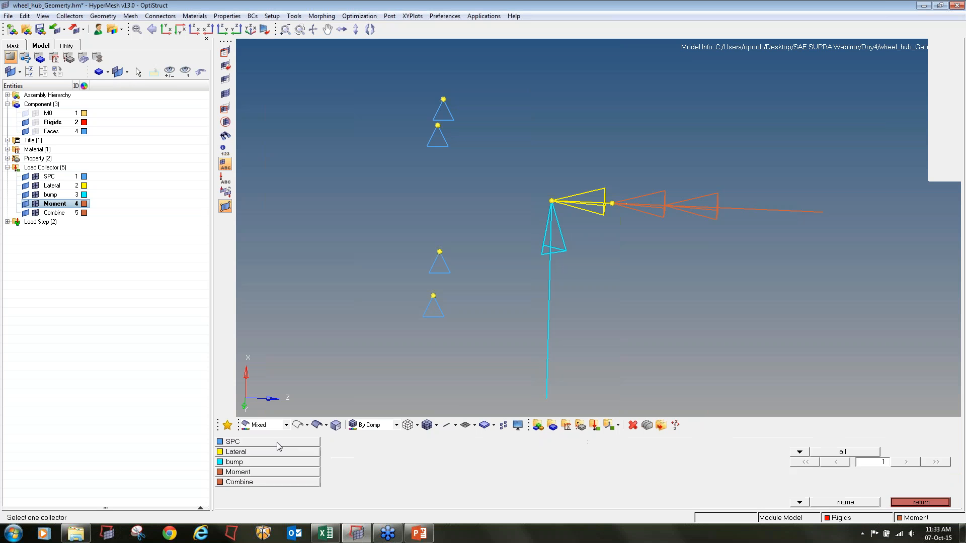
{"action": "left_click", "coordinate": [302, 442]}
{"action": "left_click", "coordinate": [381, 474]}
{"action": "left_click", "coordinate": [281, 472]}
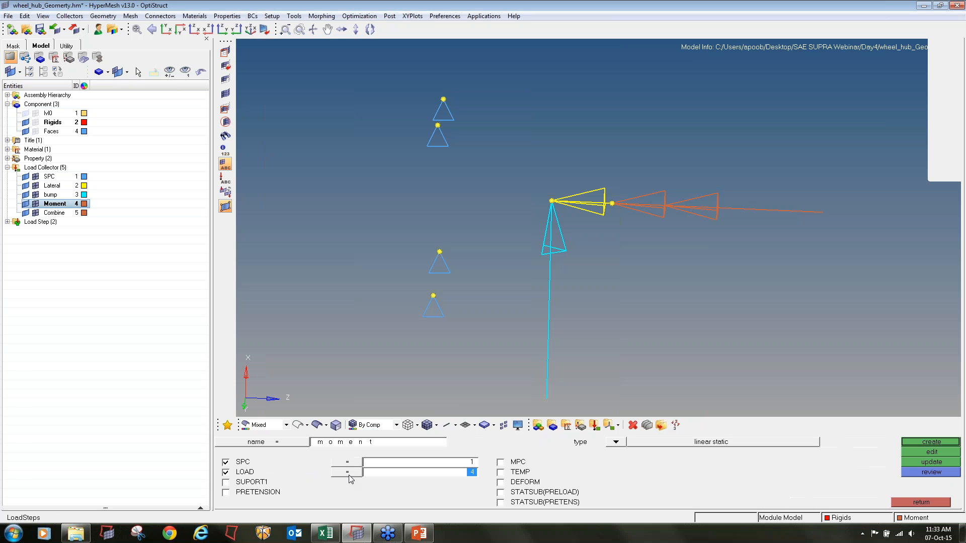
{"action": "left_click", "coordinate": [931, 442]}
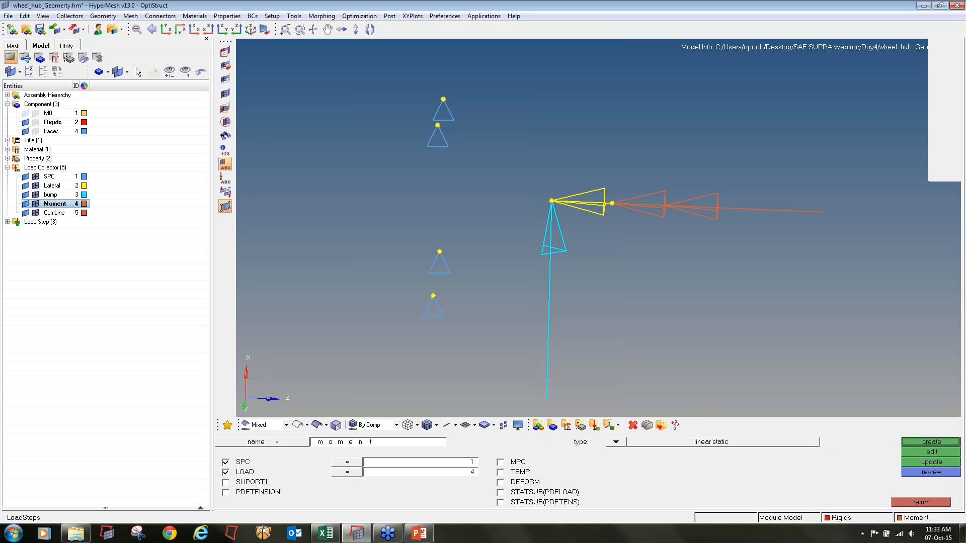
Create a linear static load step named combine that uses the SPC collector and the Combine load.
{"action": "left_click", "coordinate": [364, 443]}
{"action": "type", "text": "combin"}
{"action": "left_click", "coordinate": [378, 465]}
{"action": "left_click", "coordinate": [288, 445]}
{"action": "left_click", "coordinate": [375, 473]}
{"action": "left_click", "coordinate": [268, 483]}
{"action": "left_click", "coordinate": [931, 441]}
{"action": "left_click", "coordinate": [921, 502]}
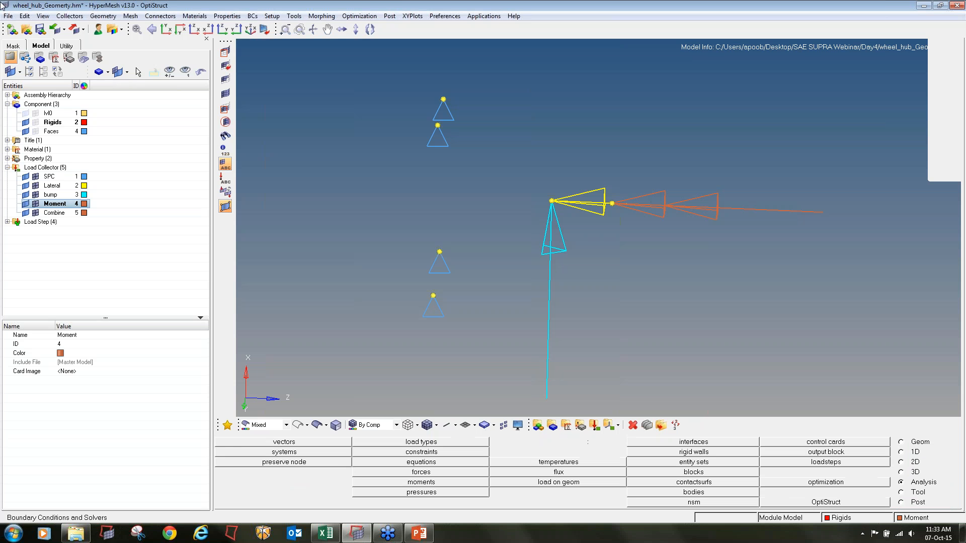
Save the model as wheel_hub_Geomerty.hm in a new subfolder of Day4 named New folder (2).
{"action": "left_click", "coordinate": [6, 16]}
{"action": "left_click", "coordinate": [20, 71]}
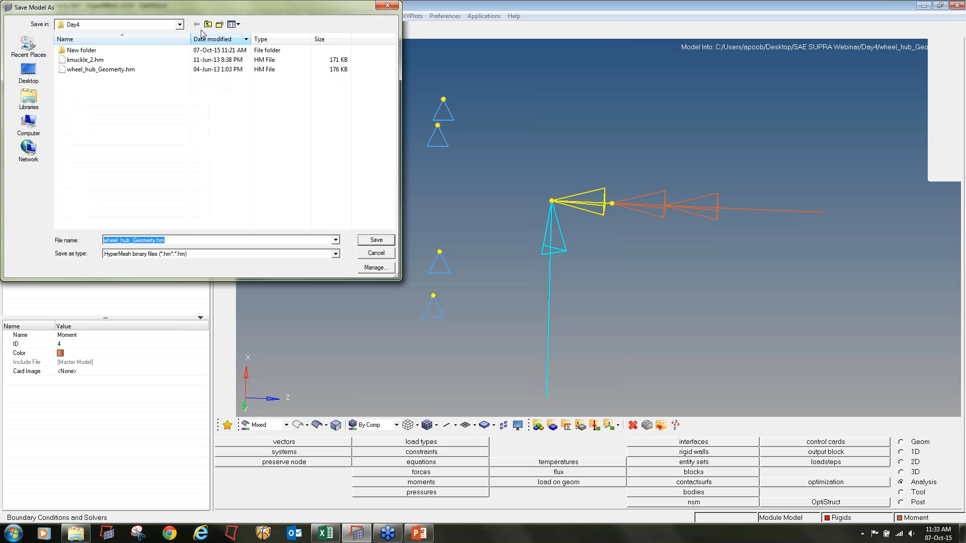
{"action": "left_click", "coordinate": [220, 24]}
{"action": "key", "text": "Return"}
{"action": "key", "text": "Return"}
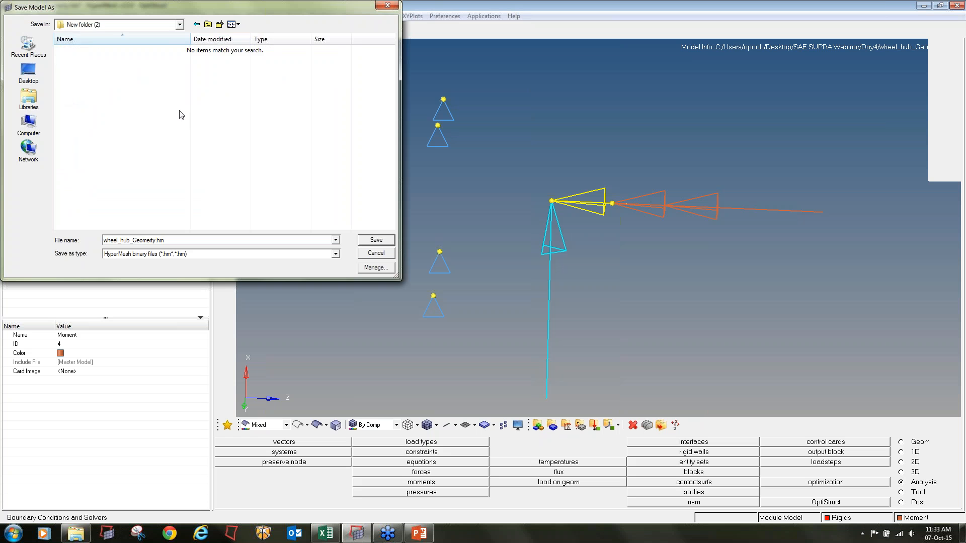
{"action": "left_click", "coordinate": [368, 238]}
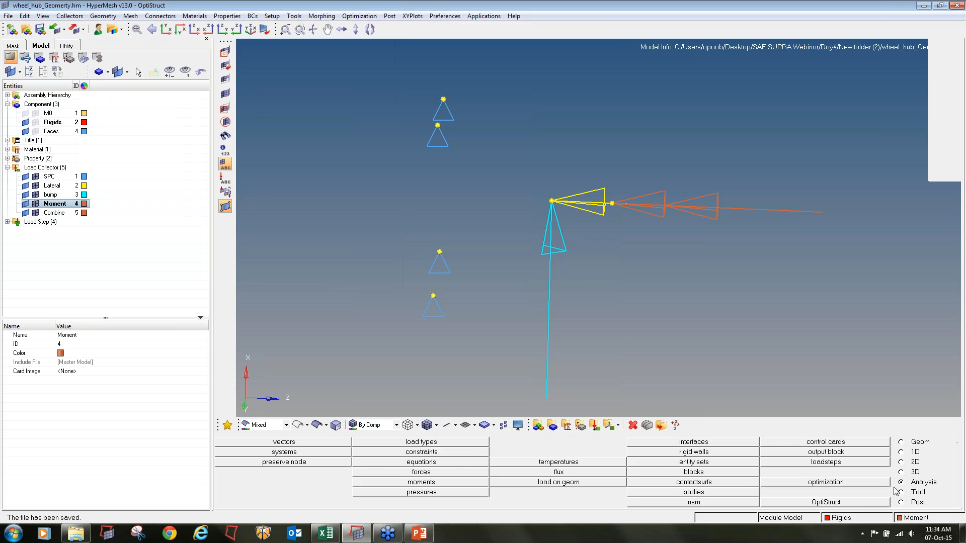
Try running the OptiStruct analysis on wheel_hub_Geomerty.fem, read the solver's message log and close the solver window.
{"action": "left_click", "coordinate": [874, 503]}
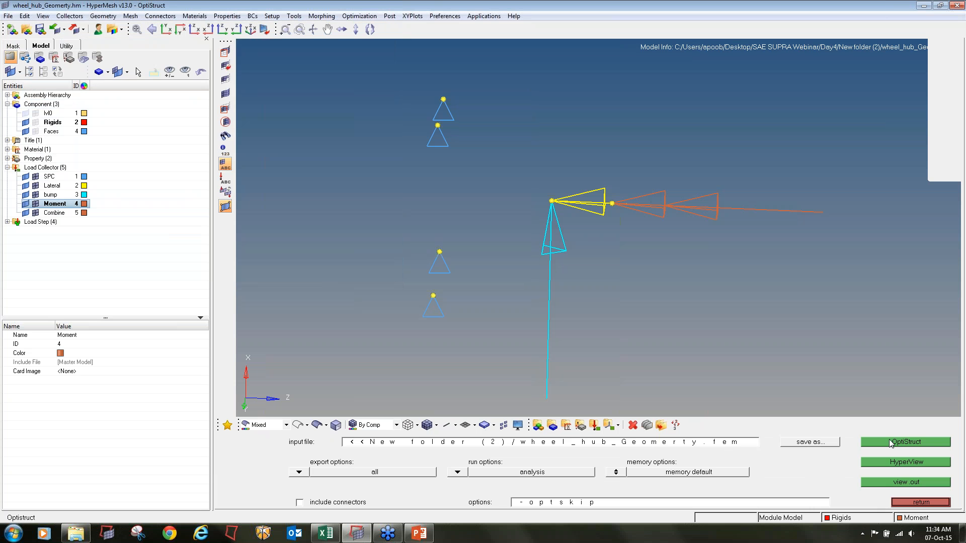
{"action": "left_click", "coordinate": [891, 442]}
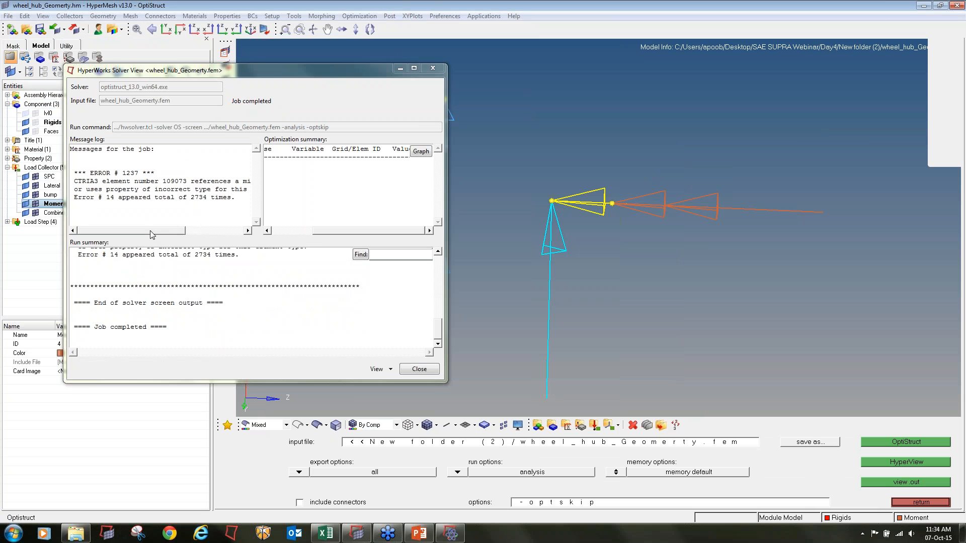
{"action": "mouse_move", "coordinate": [152, 231]}
{"action": "left_mouse_down"}
{"action": "mouse_move", "coordinate": [225, 233]}
{"action": "mouse_move", "coordinate": [147, 240]}
{"action": "left_mouse_up"}
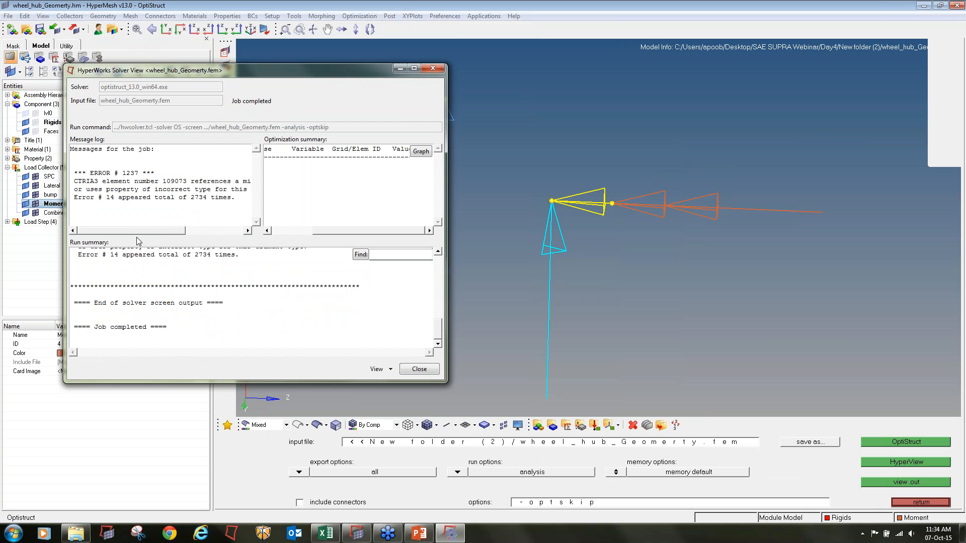
{"action": "left_click", "coordinate": [437, 70]}
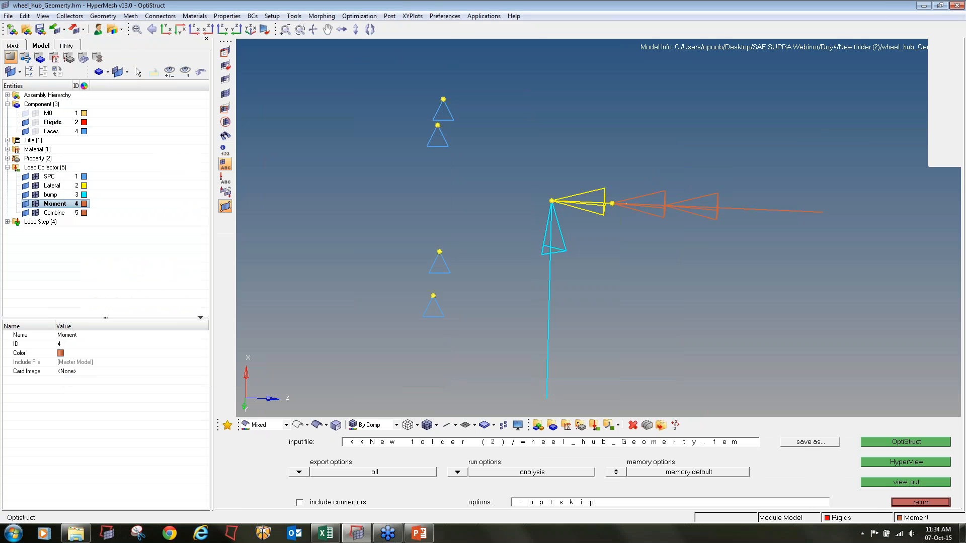
Show the lvl0 component's elements coloured by property and set the faces property's colour to magenta.
{"action": "left_click", "coordinate": [35, 114]}
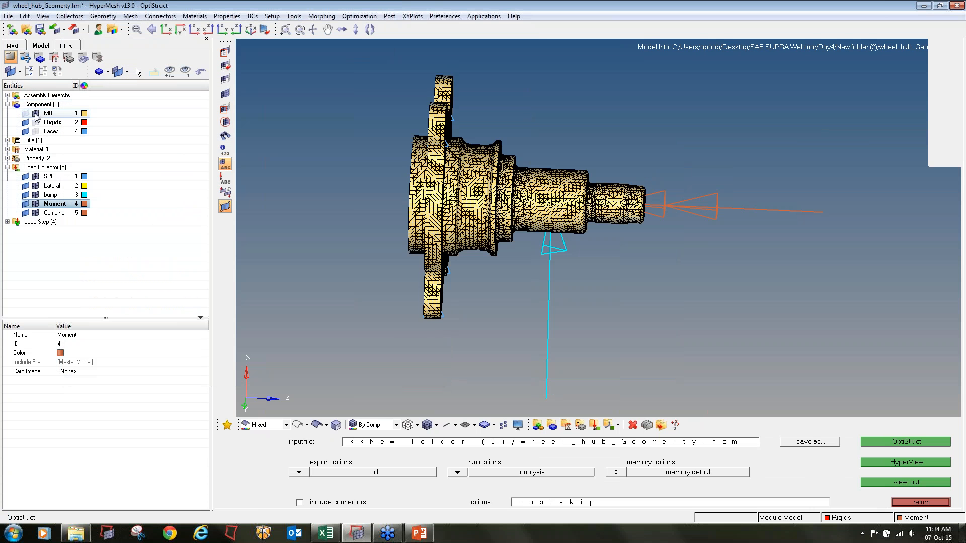
{"action": "left_click", "coordinate": [370, 425]}
{"action": "left_click", "coordinate": [371, 441]}
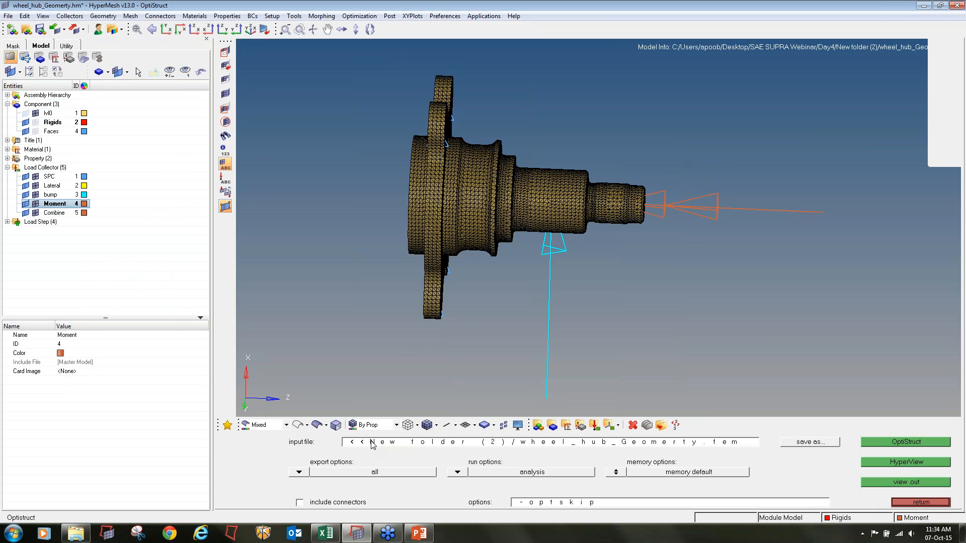
{"action": "left_click", "coordinate": [7, 158]}
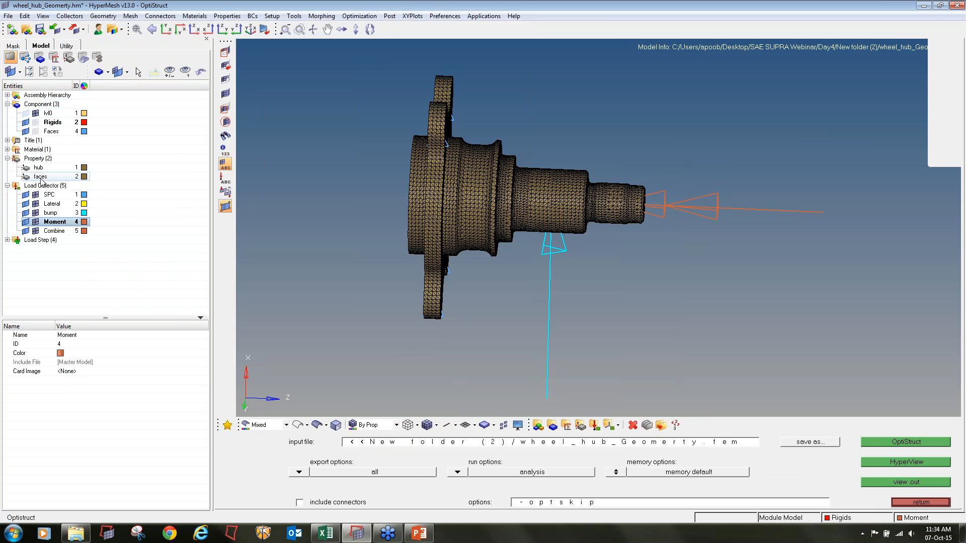
{"action": "left_click", "coordinate": [86, 178]}
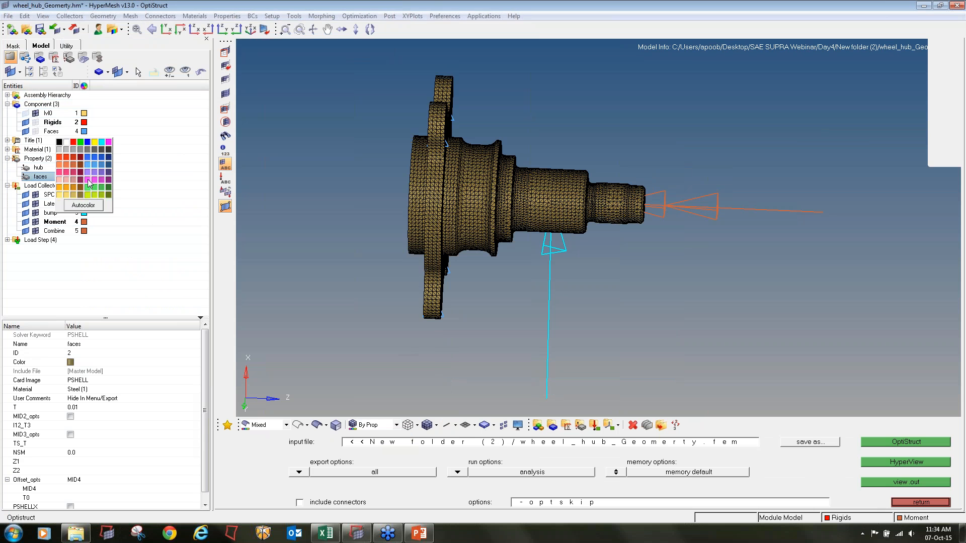
{"action": "left_click", "coordinate": [89, 182]}
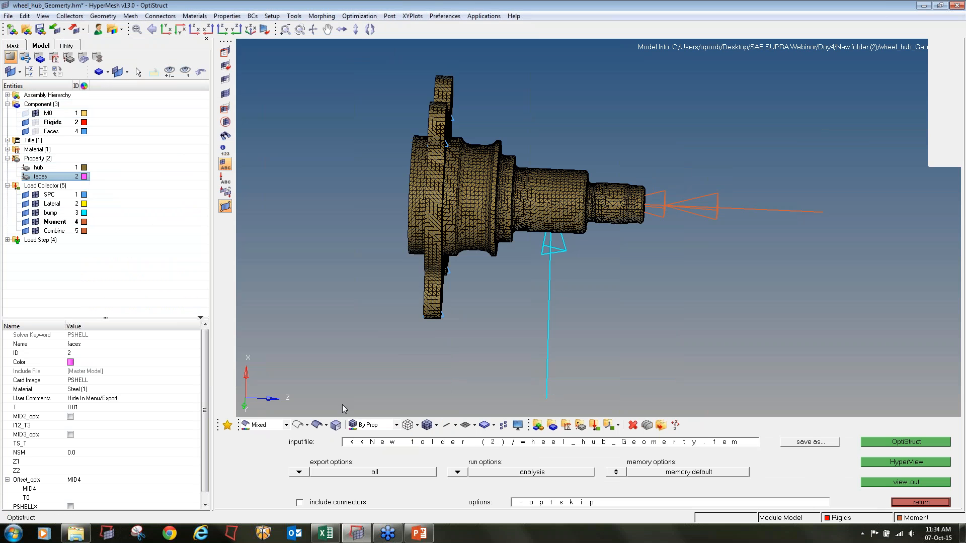
Hide the lvl0 elements, show the Faces elements, and check the mesh colouring by material and by property.
{"action": "left_click", "coordinate": [370, 425]}
{"action": "left_click", "coordinate": [363, 447]}
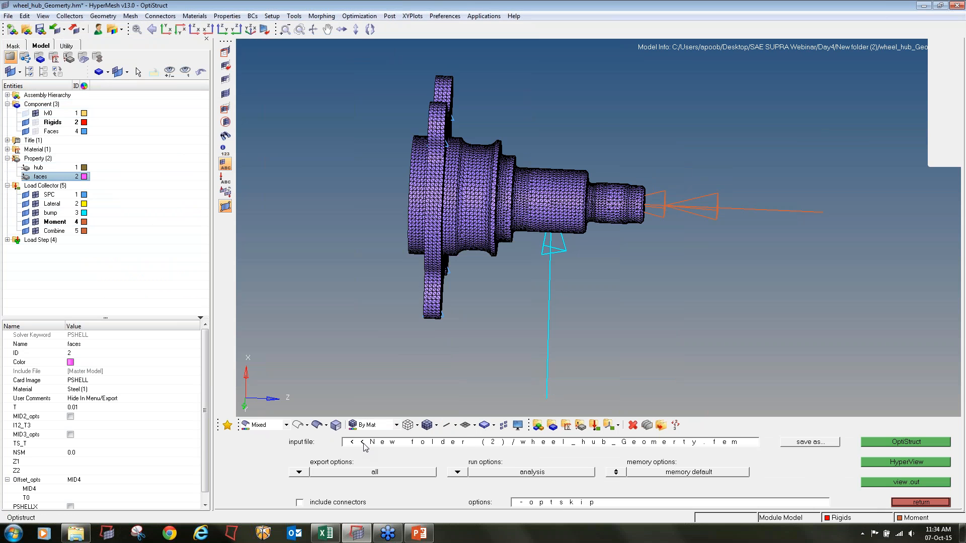
{"action": "left_click", "coordinate": [36, 114]}
{"action": "left_click", "coordinate": [35, 130]}
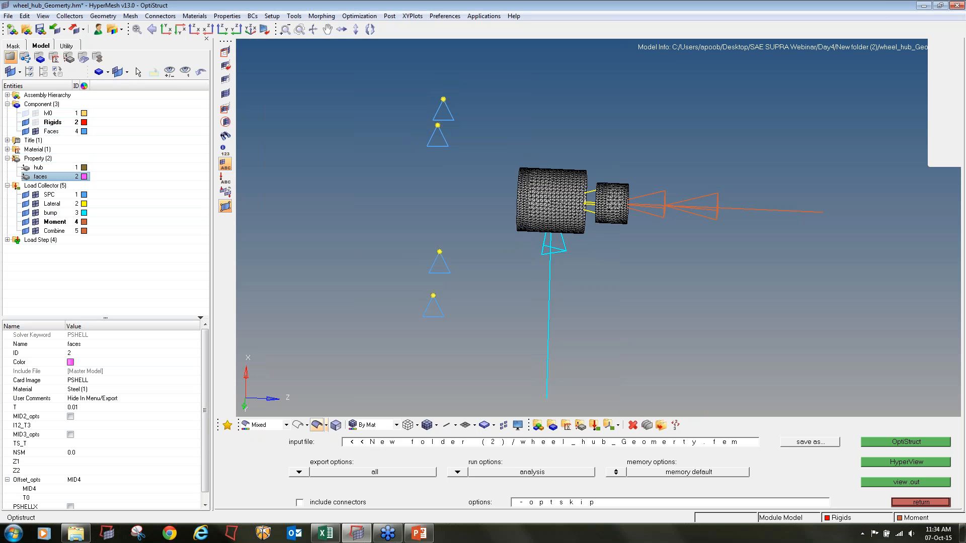
{"action": "left_click", "coordinate": [7, 149]}
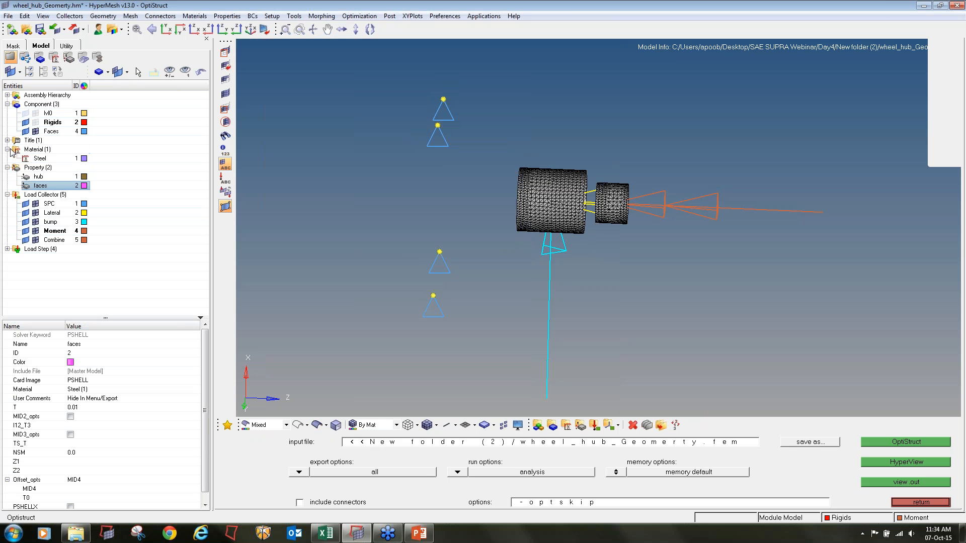
{"action": "left_click", "coordinate": [374, 427]}
{"action": "left_click", "coordinate": [375, 445]}
Update the Faces component so that it uses the faces property.
{"action": "left_click", "coordinate": [566, 426]}
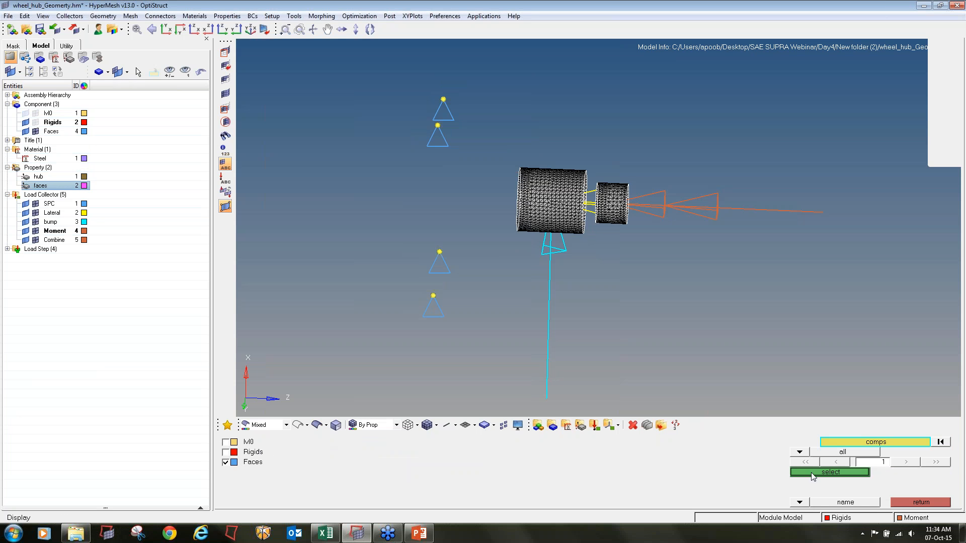
{"action": "left_click", "coordinate": [830, 473]}
{"action": "left_click", "coordinate": [320, 472]}
{"action": "left_click", "coordinate": [628, 472]}
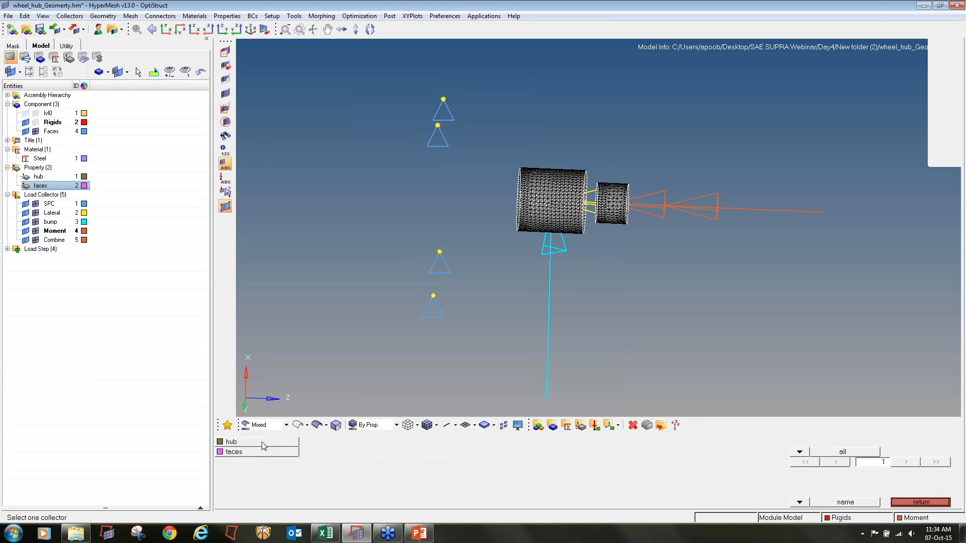
{"action": "left_click", "coordinate": [237, 452]}
{"action": "left_click", "coordinate": [937, 441]}
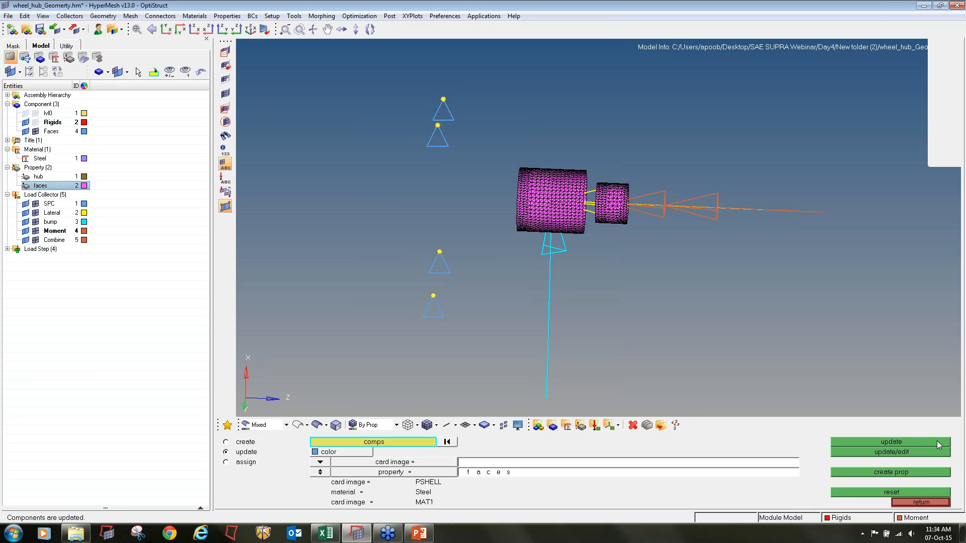
{"action": "left_click", "coordinate": [916, 502]}
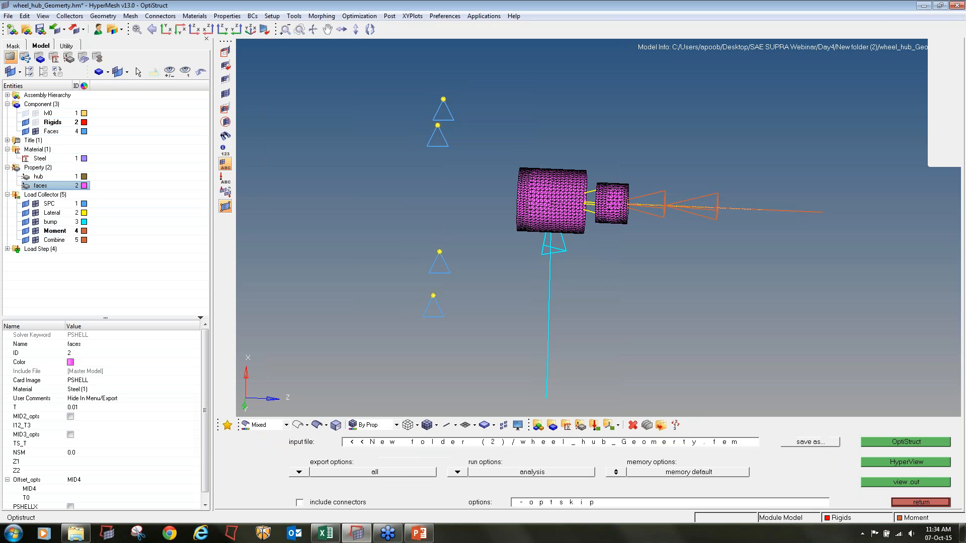
Save the model and rerun the OptiStruct analysis, overwriting the existing input file.
{"action": "left_click", "coordinate": [40, 29]}
{"action": "left_click", "coordinate": [836, 501]}
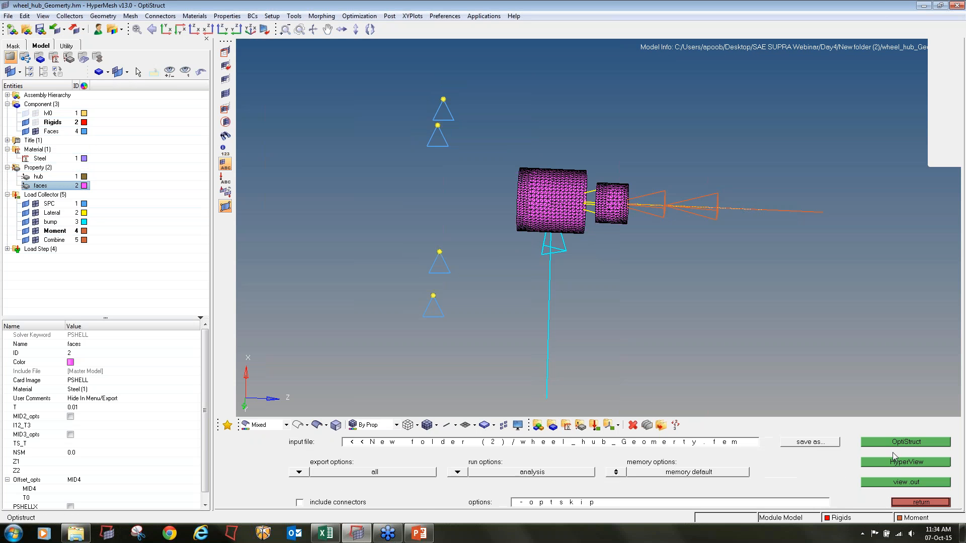
{"action": "left_click", "coordinate": [896, 444]}
{"action": "key", "text": "y"}
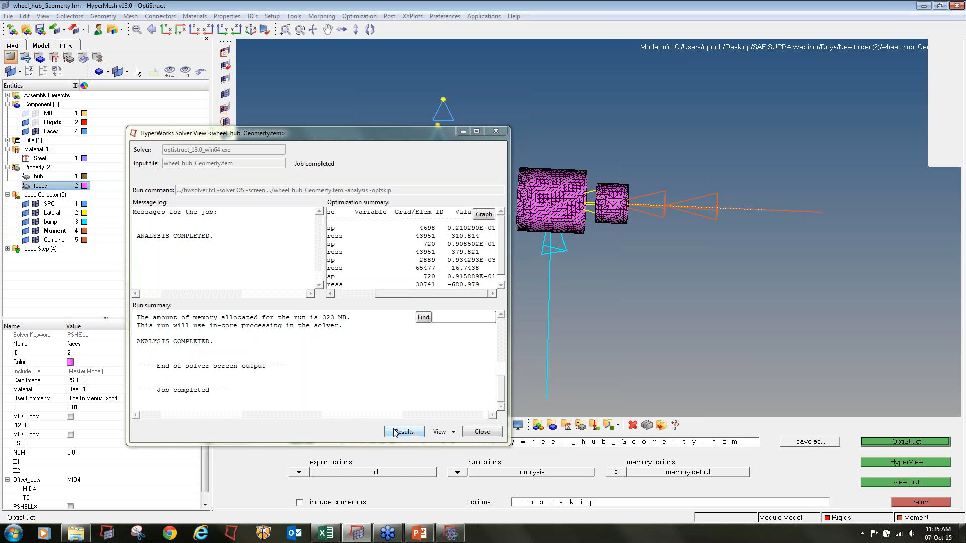
Open the analysis results in HyperView and hide the Faces and Rigids components.
{"action": "left_click", "coordinate": [403, 433]}
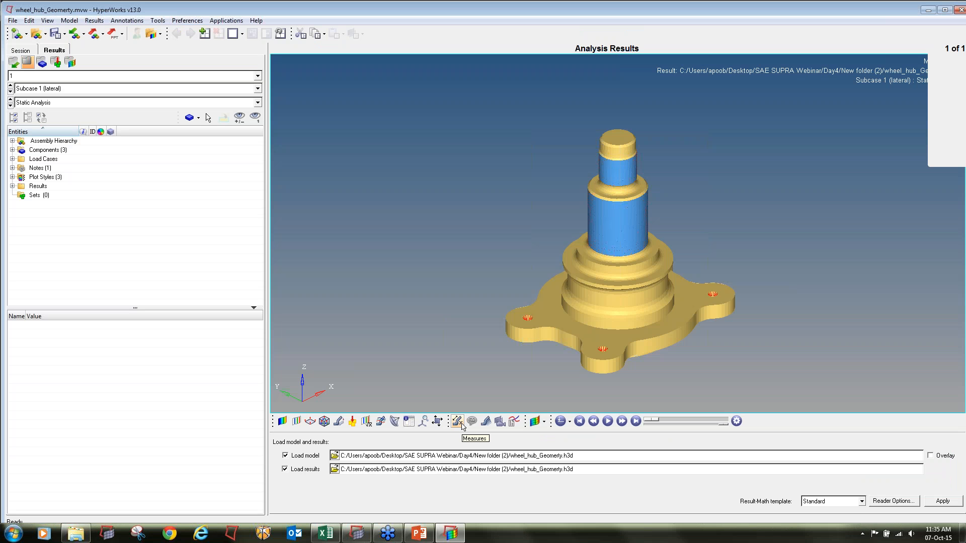
{"action": "left_click", "coordinate": [12, 150]}
{"action": "left_click", "coordinate": [31, 159]}
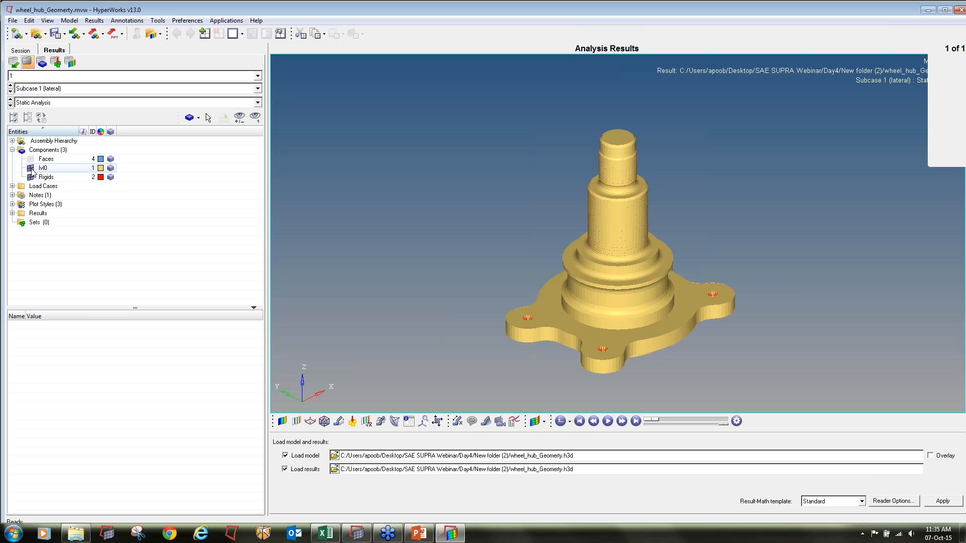
{"action": "left_click", "coordinate": [31, 177]}
Apply a displacement magnitude contour to the hub for the lateral subcase and start the animation.
{"action": "left_click", "coordinate": [310, 421]}
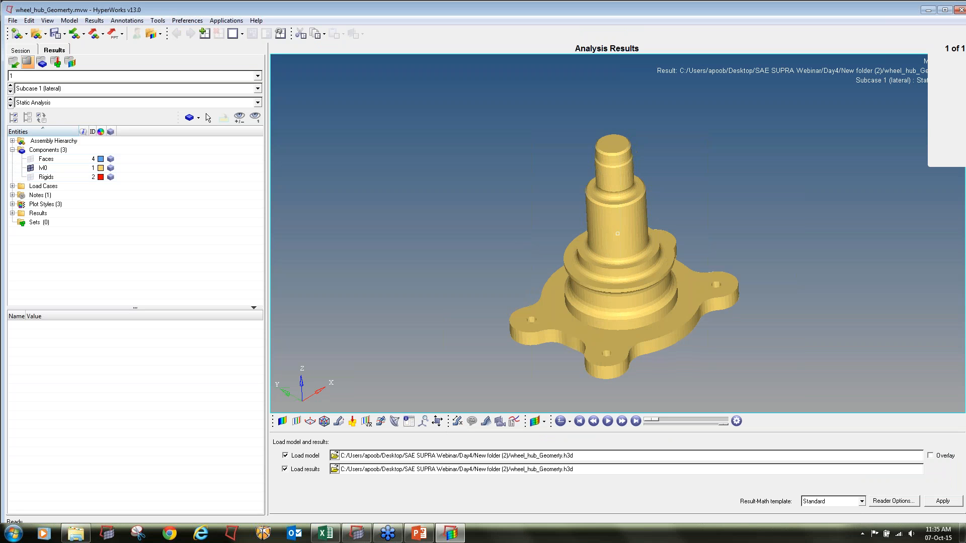
{"action": "left_click", "coordinate": [282, 421]}
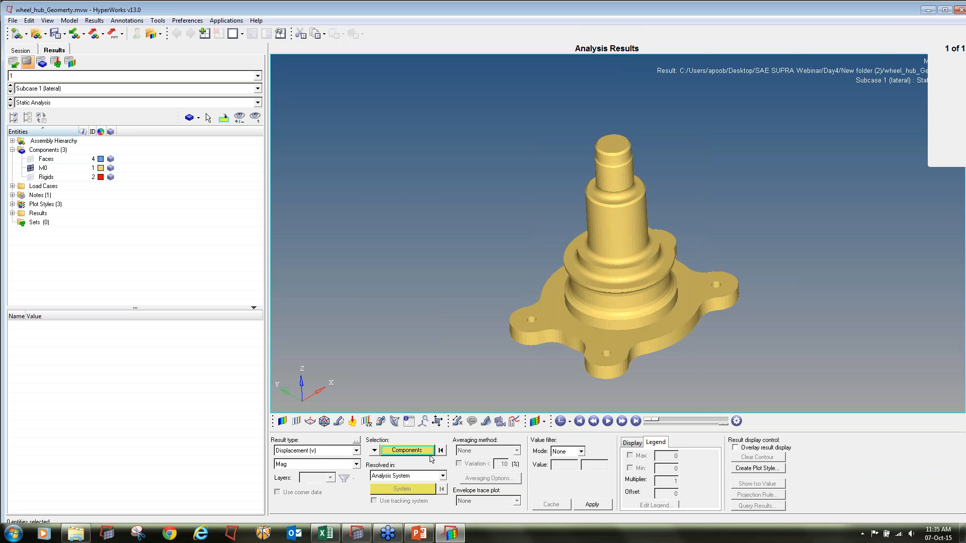
{"action": "left_click", "coordinate": [592, 504]}
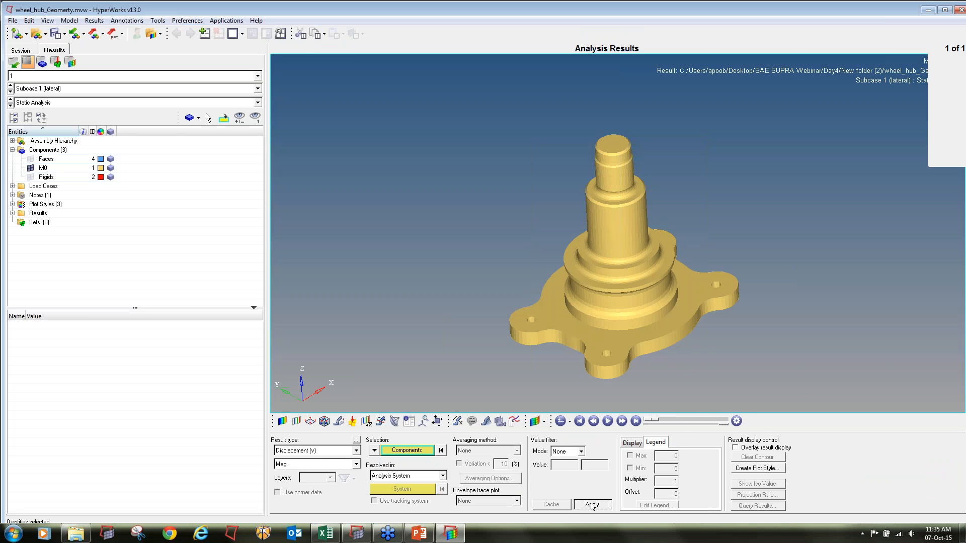
{"action": "left_click", "coordinate": [608, 422]}
Set the deformed shape's uniform scale factor to 100 and view the hub from the side.
{"action": "left_click", "coordinate": [338, 422]}
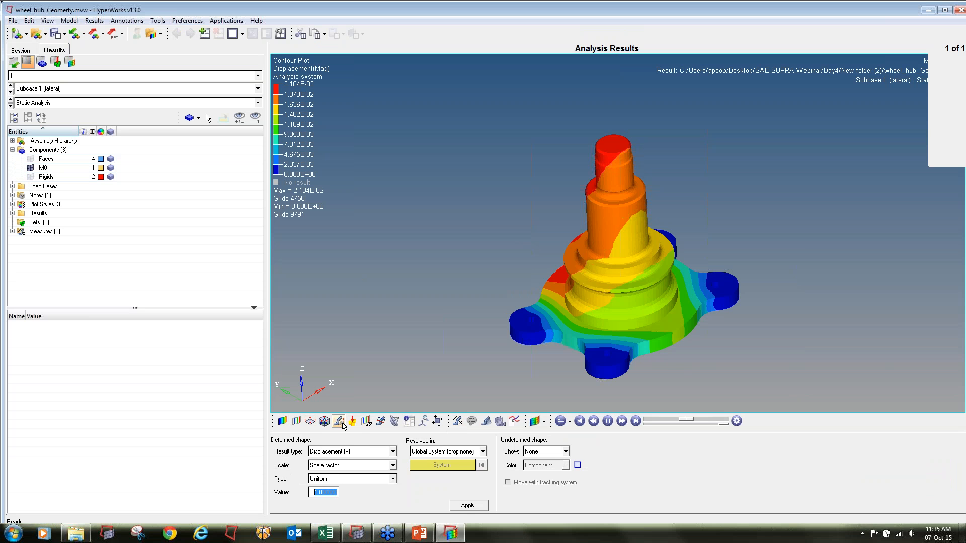
{"action": "type", "text": "100"}
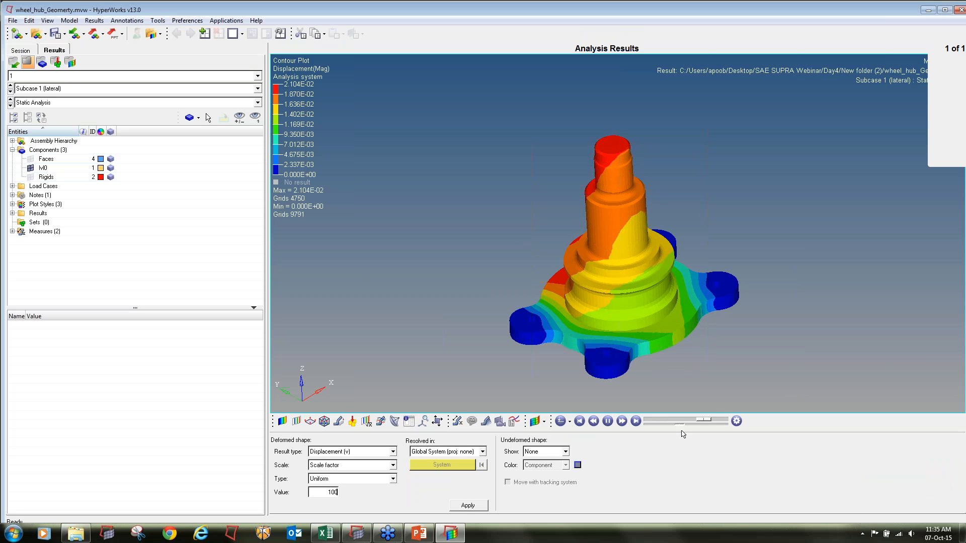
{"action": "left_click_drag", "start_coordinate": [635, 296], "coordinate": [613, 255], "text": "ctrl"}
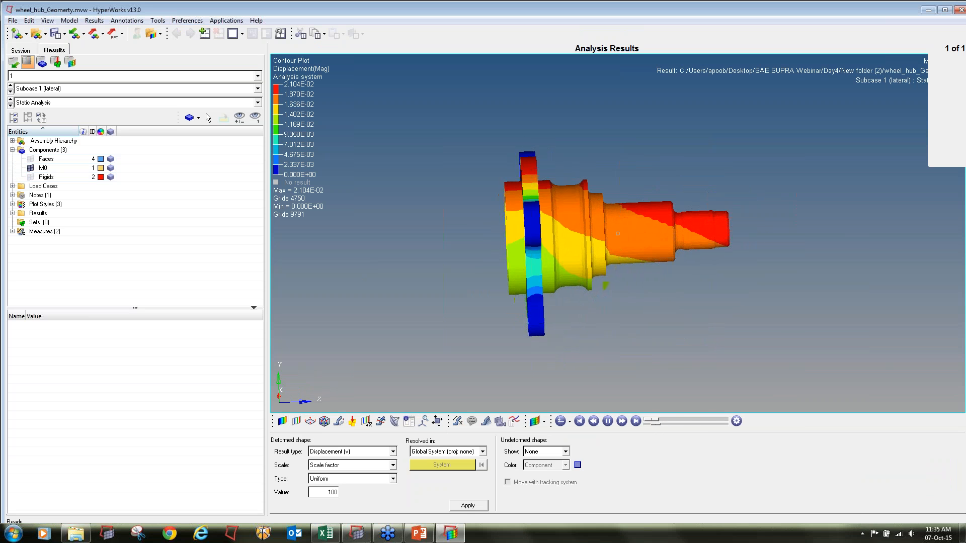
Review the displacement results for the bump and moment subcases, raising the deformation scale factor to 10000 for the moment.
{"action": "left_click", "coordinate": [10, 92]}
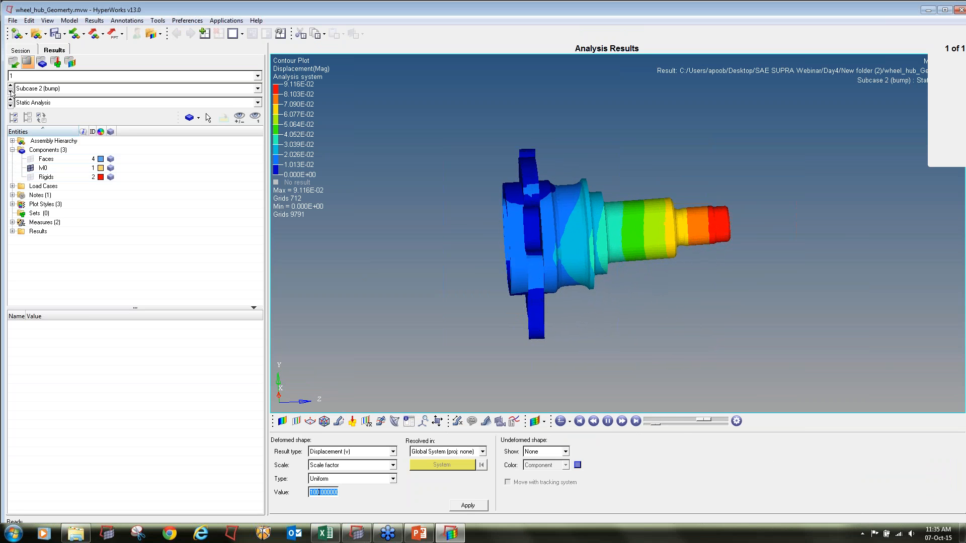
{"action": "left_click", "coordinate": [10, 92]}
{"action": "left_click_drag", "start_coordinate": [669, 259], "coordinate": [371, 248], "text": "ctrl"}
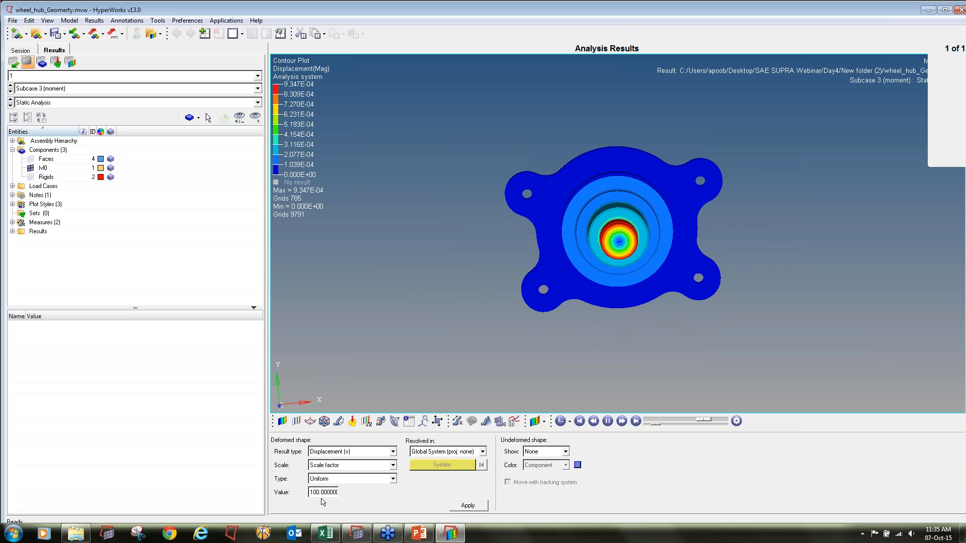
{"action": "left_click_drag", "start_coordinate": [402, 241], "coordinate": [618, 237], "text": "ctrl"}
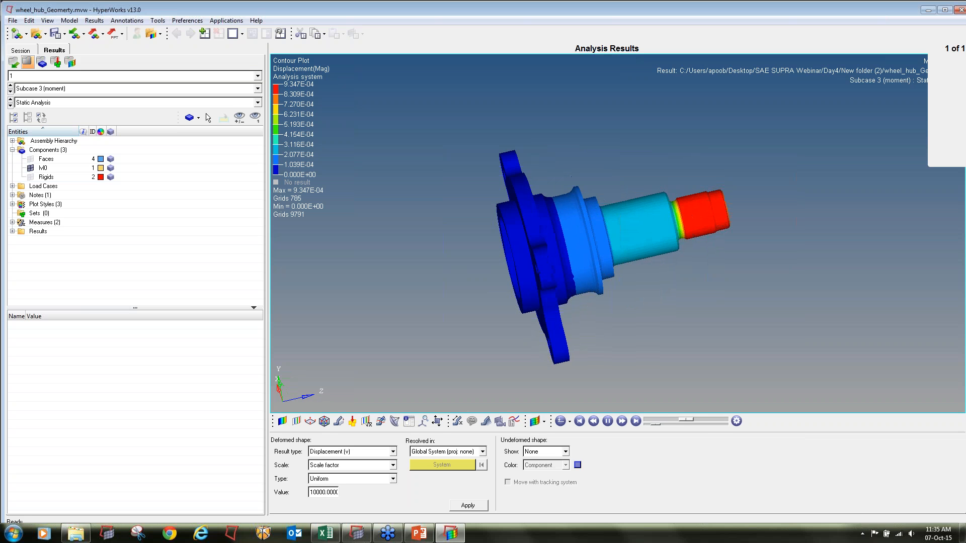
Display the combine subcase and set its deformation scale factor to 100.
{"action": "left_click", "coordinate": [10, 92]}
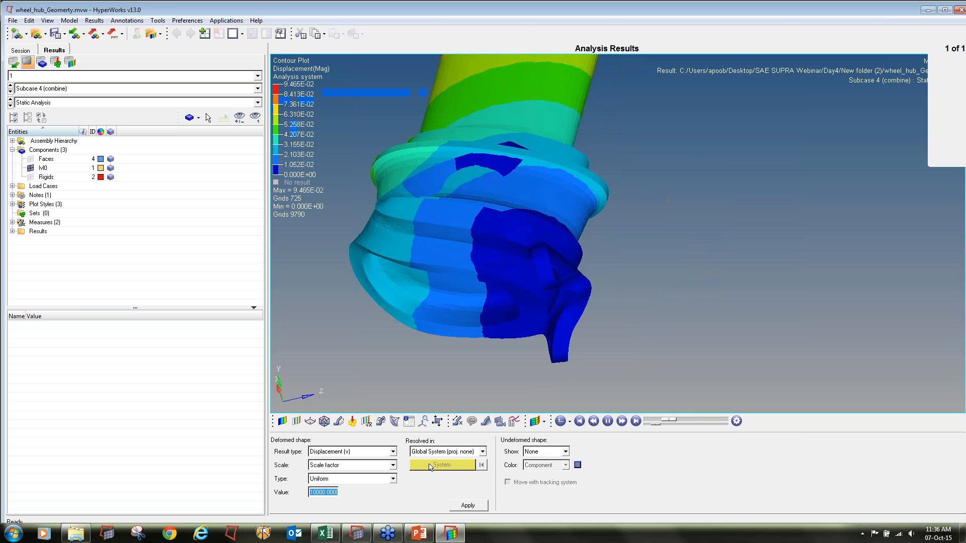
{"action": "type", "text": "100"}
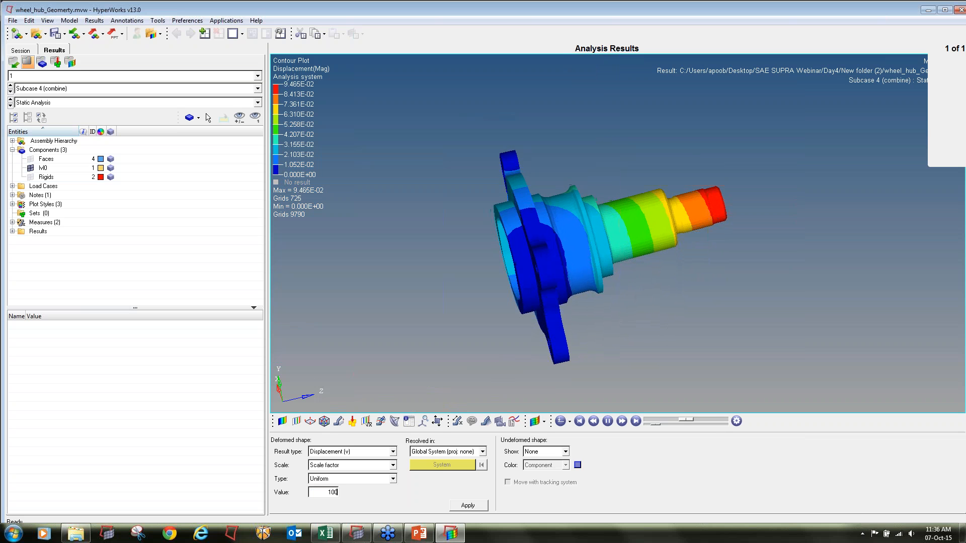
Contour the combine subcase with von Mises element stresses (2D & 3D) using the Simple averaging method.
{"action": "left_click_drag", "start_coordinate": [508, 317], "coordinate": [454, 388], "text": "ctrl"}
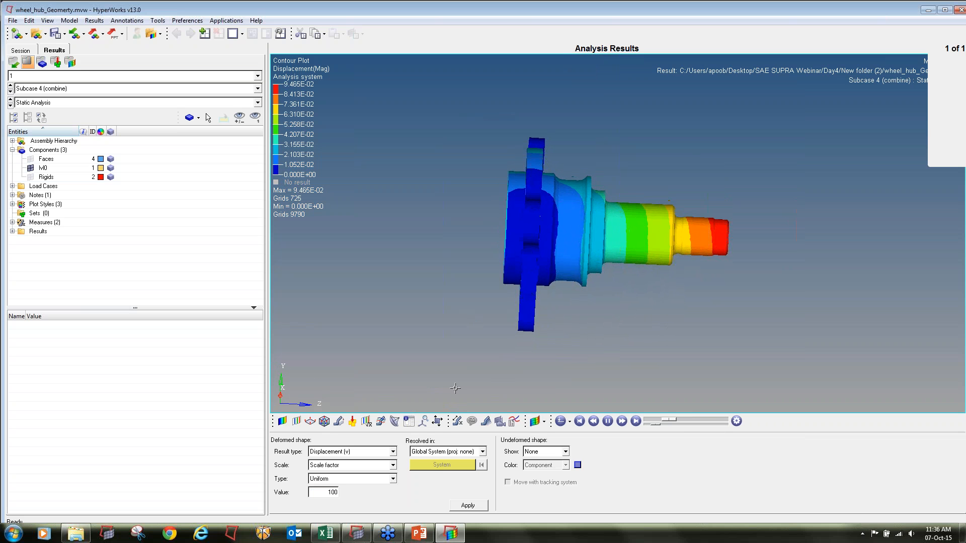
{"action": "left_click", "coordinate": [282, 421]}
{"action": "left_click", "coordinate": [356, 451]}
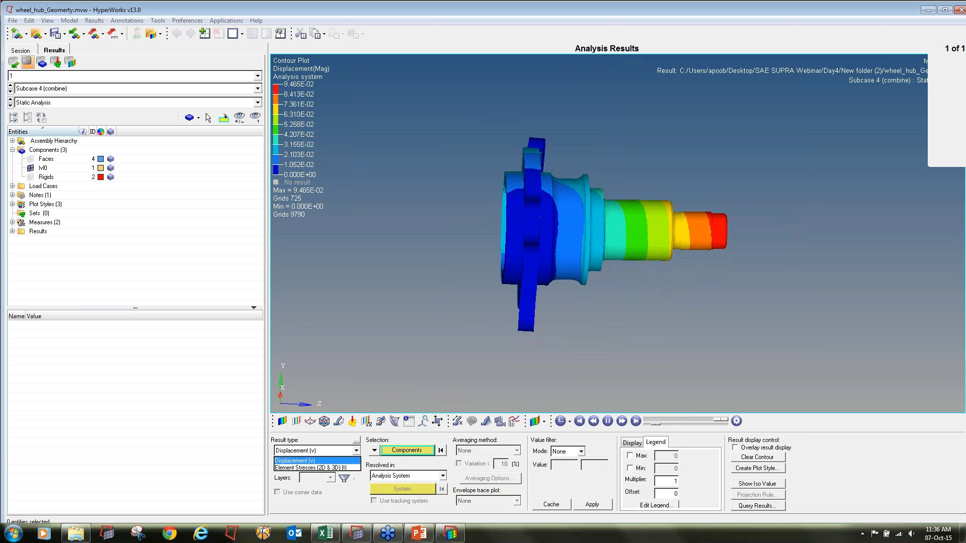
{"action": "left_click", "coordinate": [311, 467]}
{"action": "left_click", "coordinate": [592, 504]}
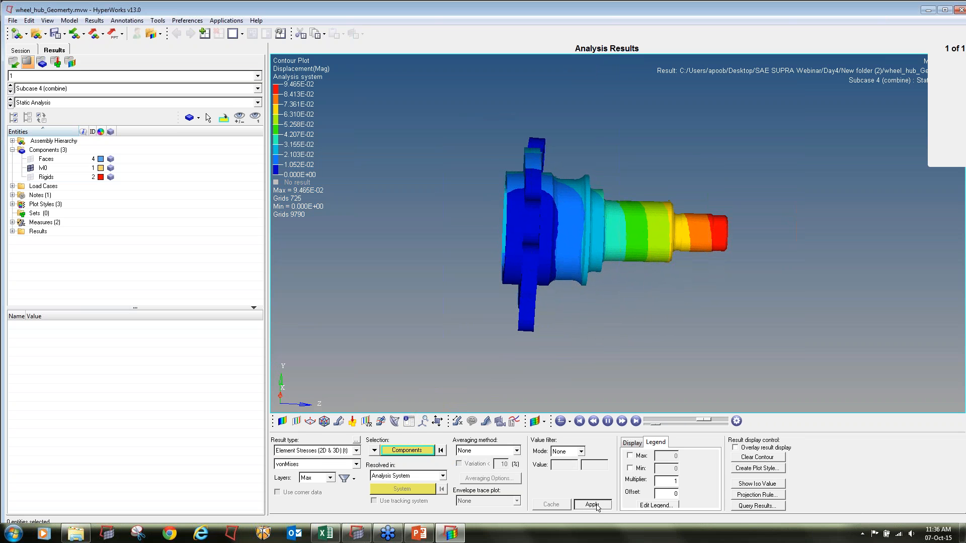
{"action": "left_click", "coordinate": [490, 451]}
{"action": "left_click", "coordinate": [483, 466]}
{"action": "left_click", "coordinate": [592, 504]}
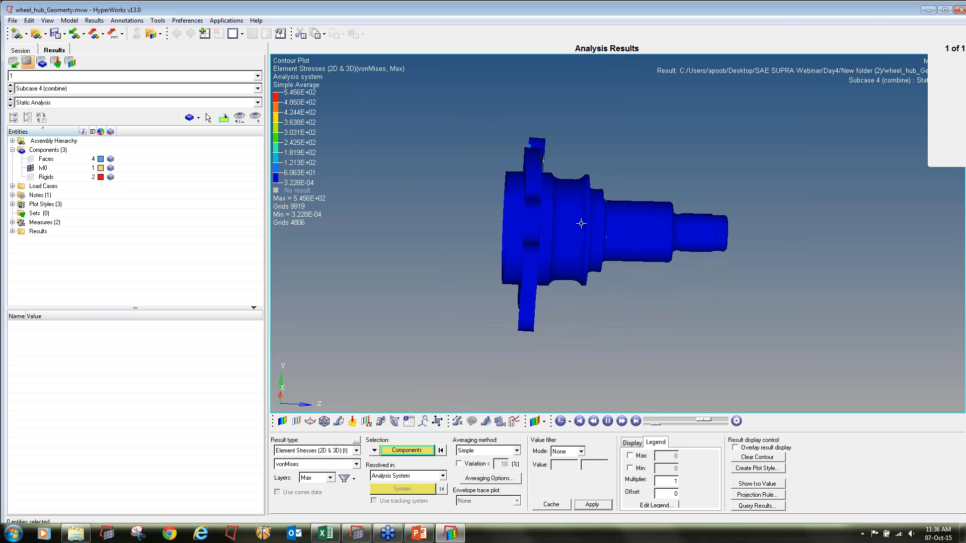
View the hub's flange face-on and review the von Mises stress contours of the lateral, bump, moment and combine subcases in turn.
{"action": "left_click_drag", "start_coordinate": [708, 248], "coordinate": [606, 293], "text": "ctrl"}
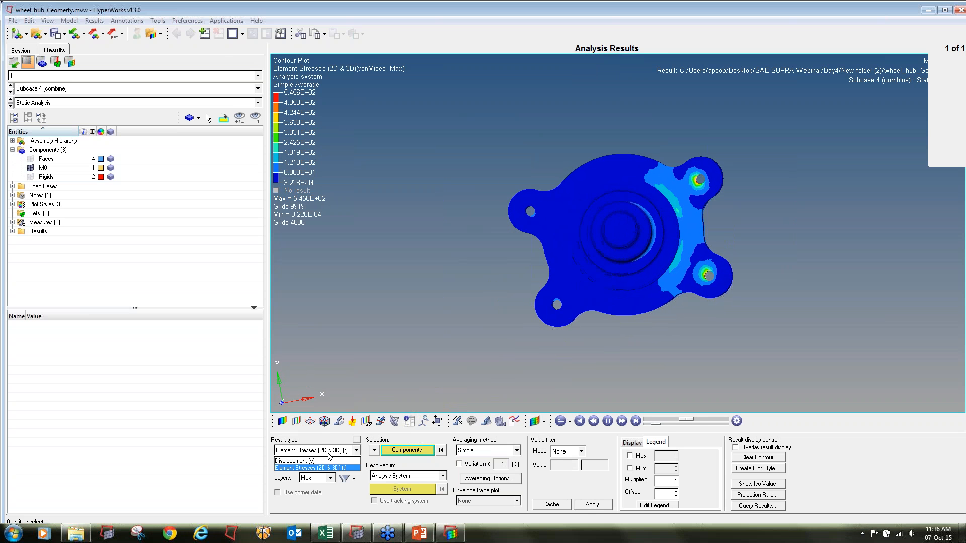
{"action": "left_click", "coordinate": [10, 92]}
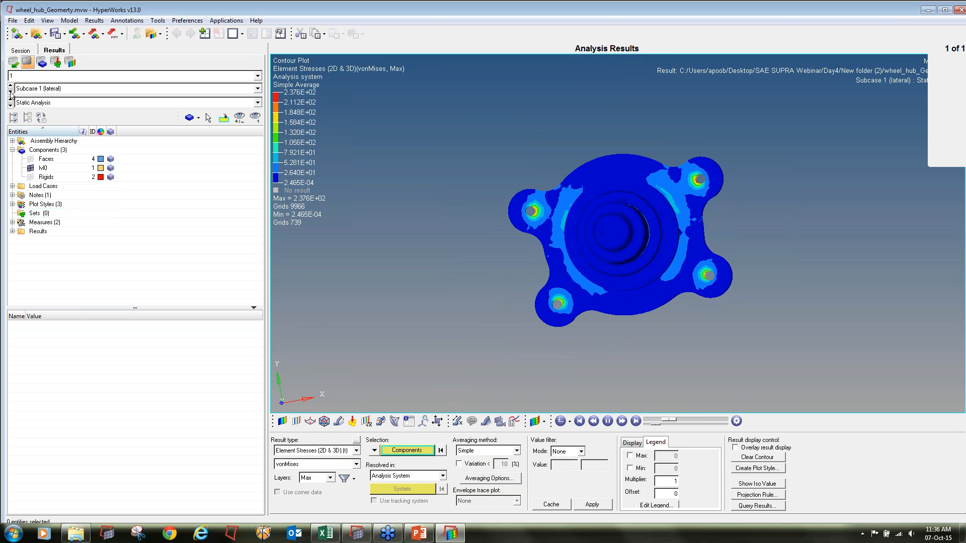
{"action": "left_click", "coordinate": [10, 92]}
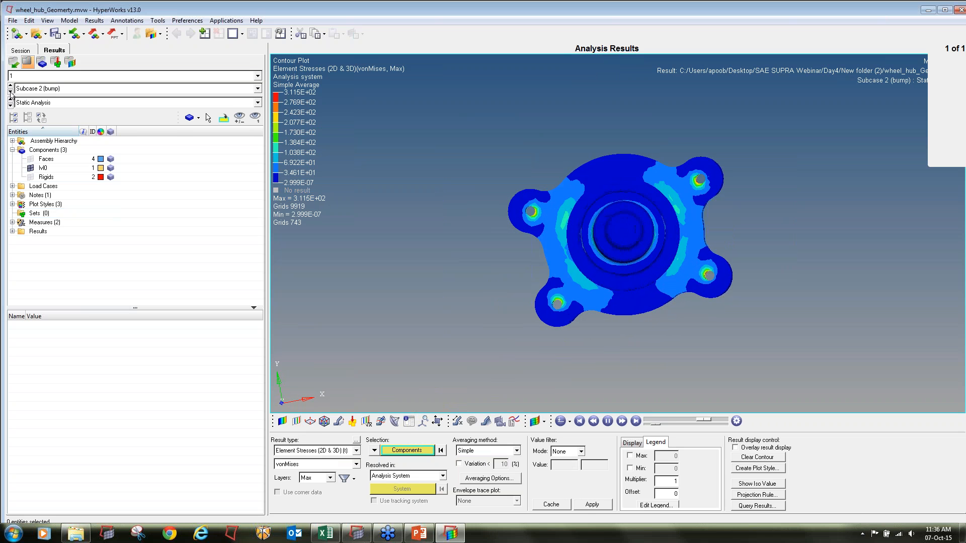
{"action": "left_click", "coordinate": [10, 91]}
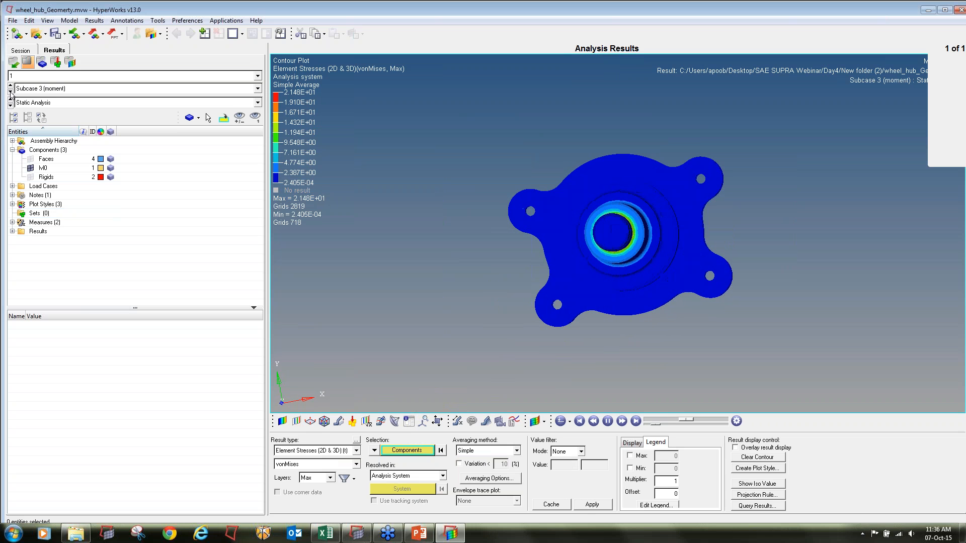
{"action": "left_click", "coordinate": [10, 92]}
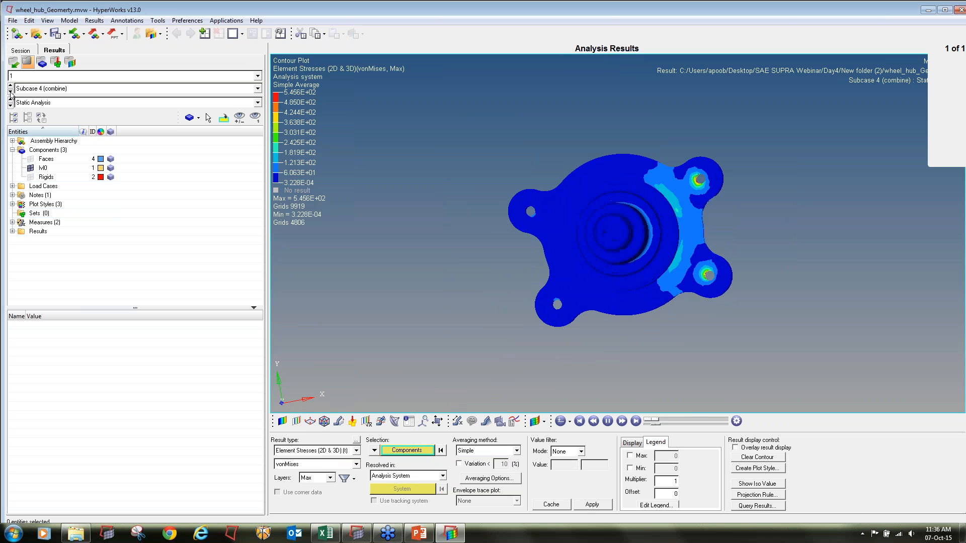